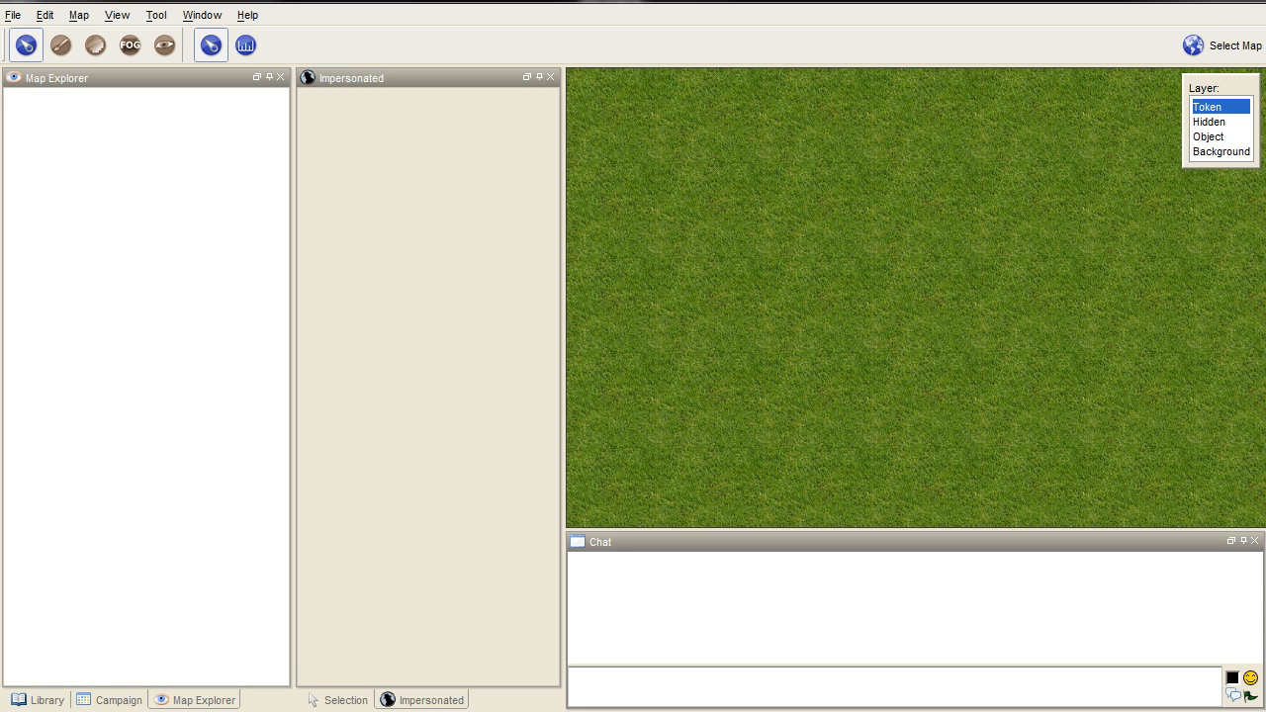
- Place the Token Move and Event Macros library tokens on the grass map, one below the other
left_click_drag(580, 74, 662, 165)
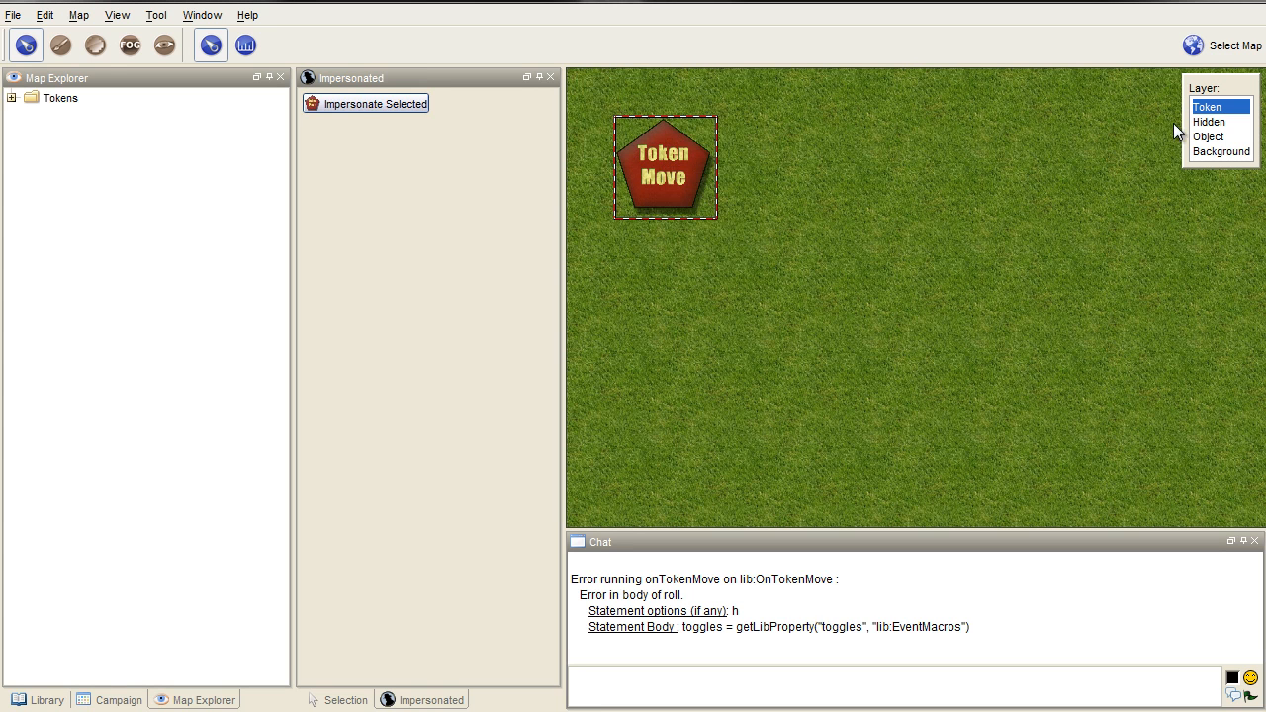
left_click_drag(580, 74, 688, 291)
- Run the Token Move token's onCampaignLoad macro and accept the settings dialog with its default values
left_click(682, 168)
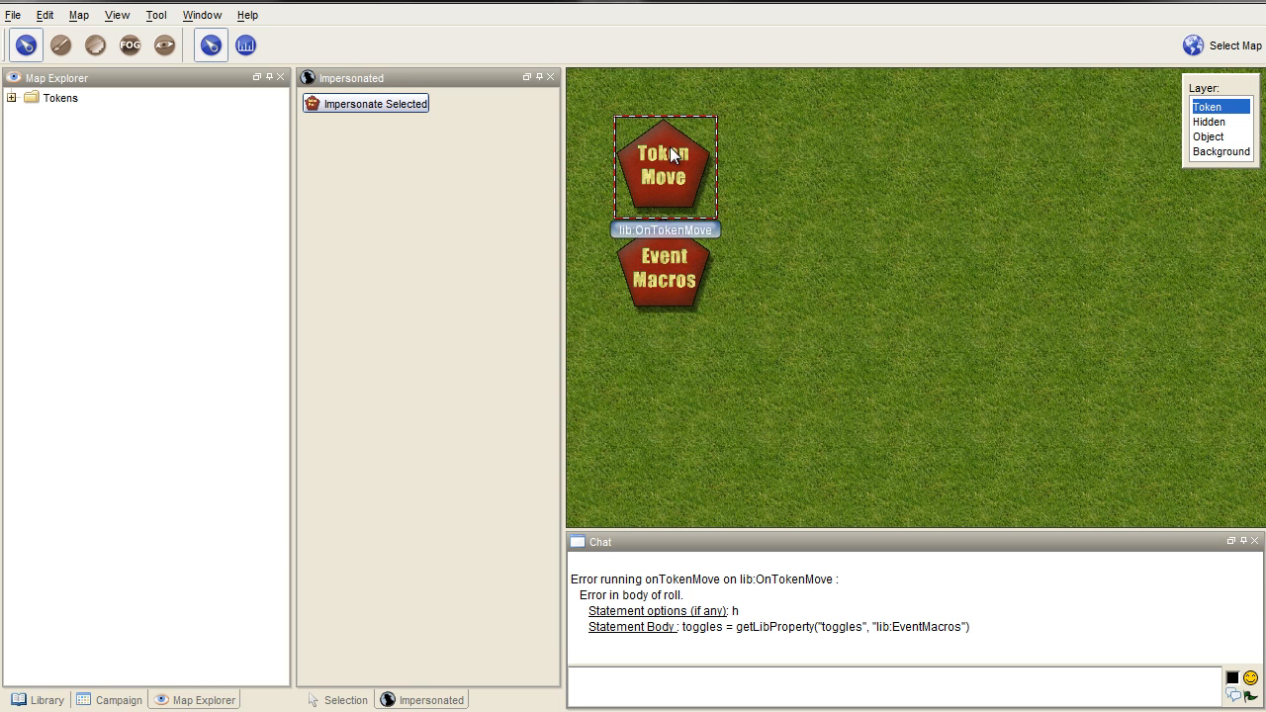
left_click(339, 700)
left_click_drag(551, 142, 527, 546)
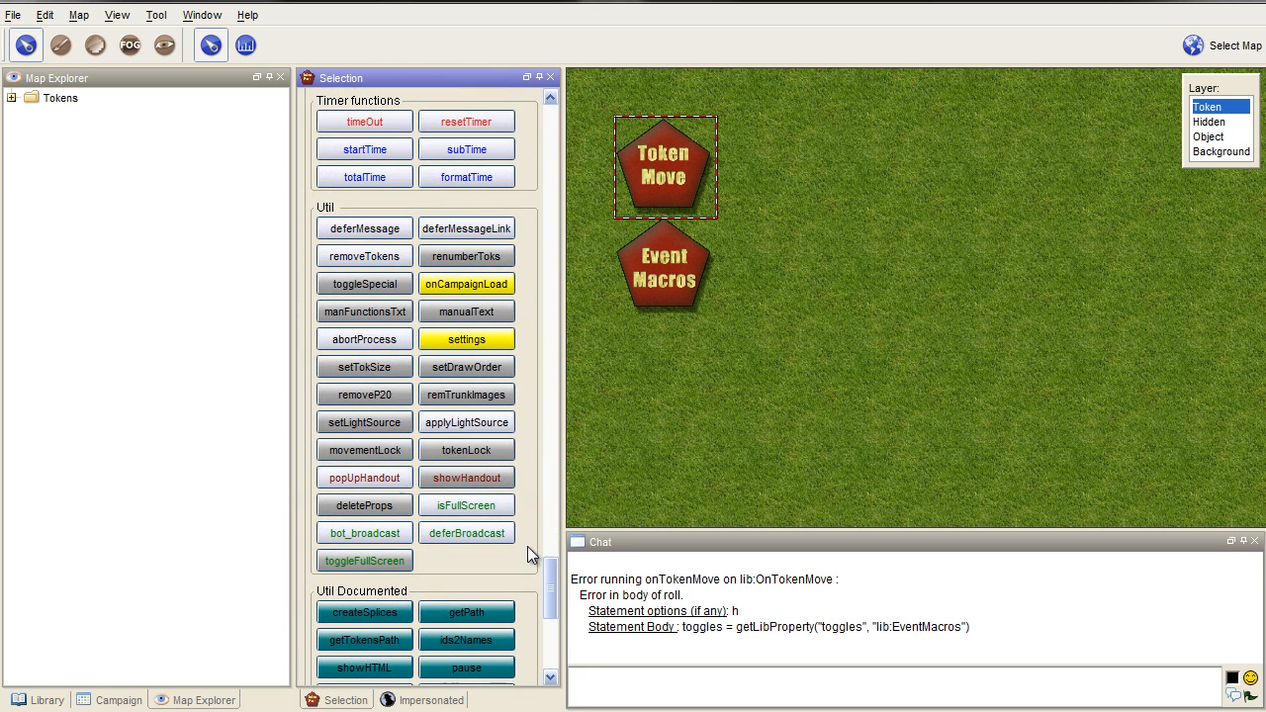
left_click(453, 290)
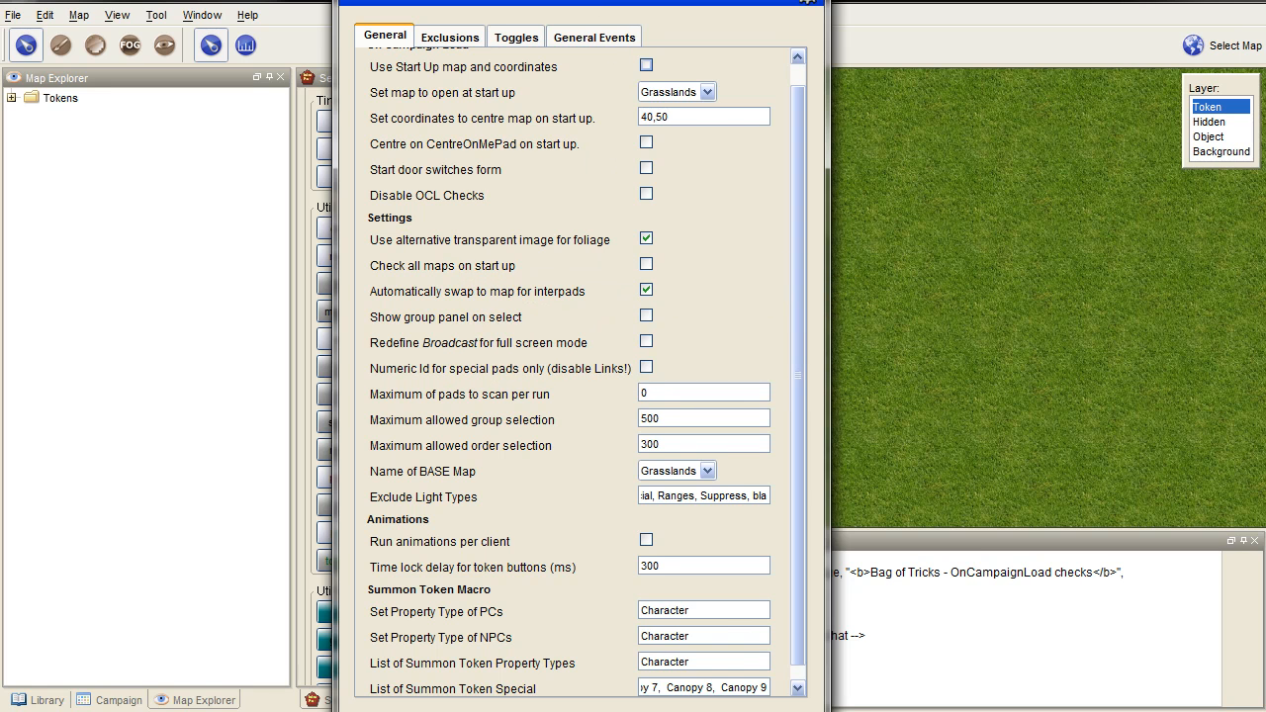
left_click_drag(578, 2, 585, 28)
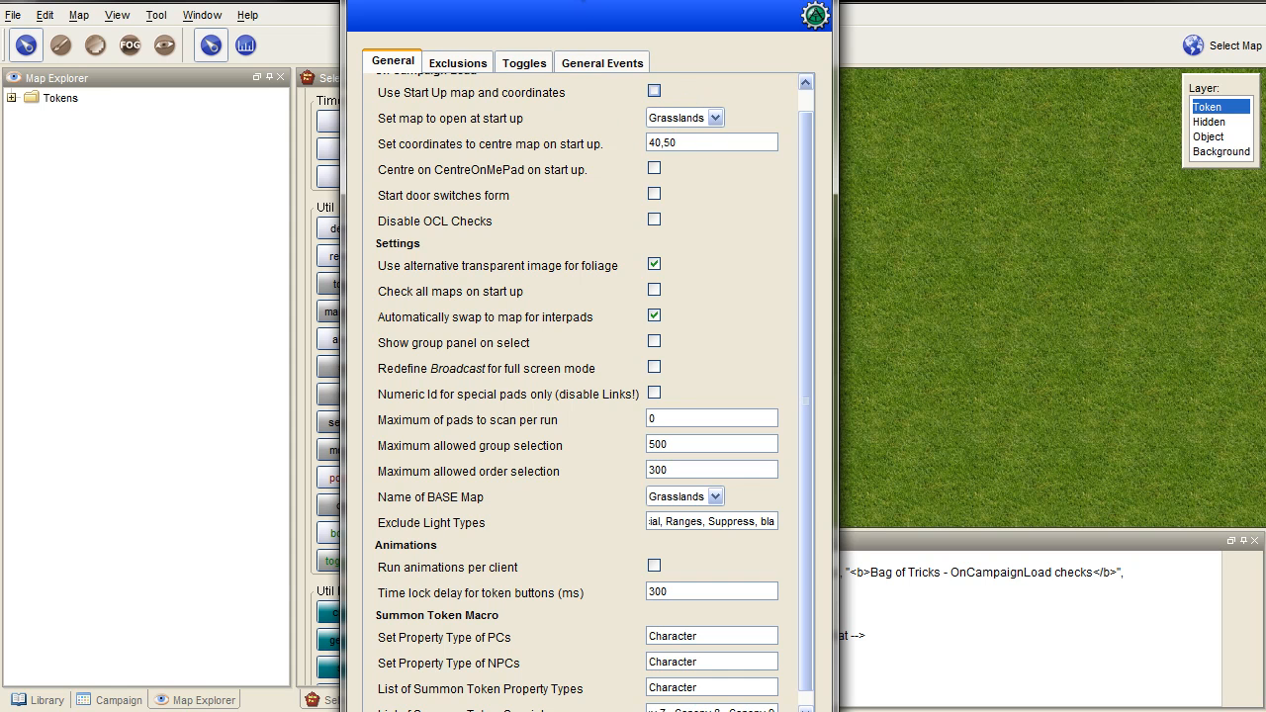
left_click_drag(586, 15, 585, 0)
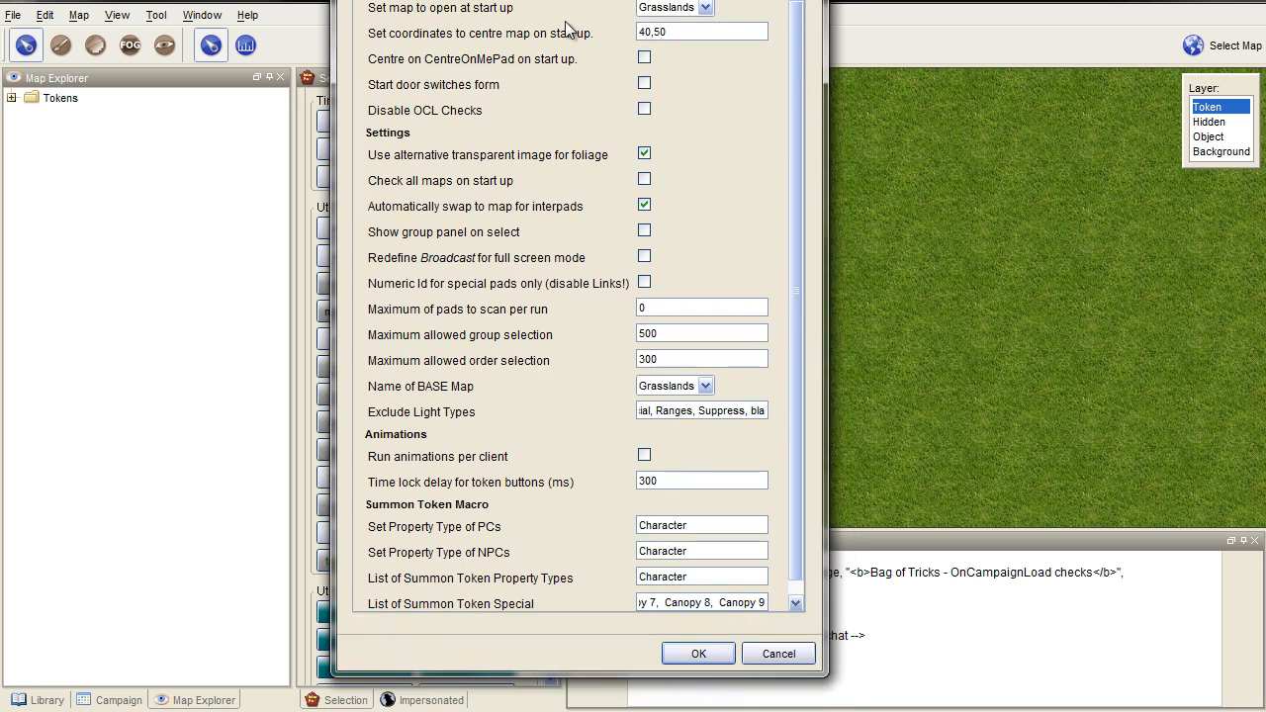
left_click(691, 655)
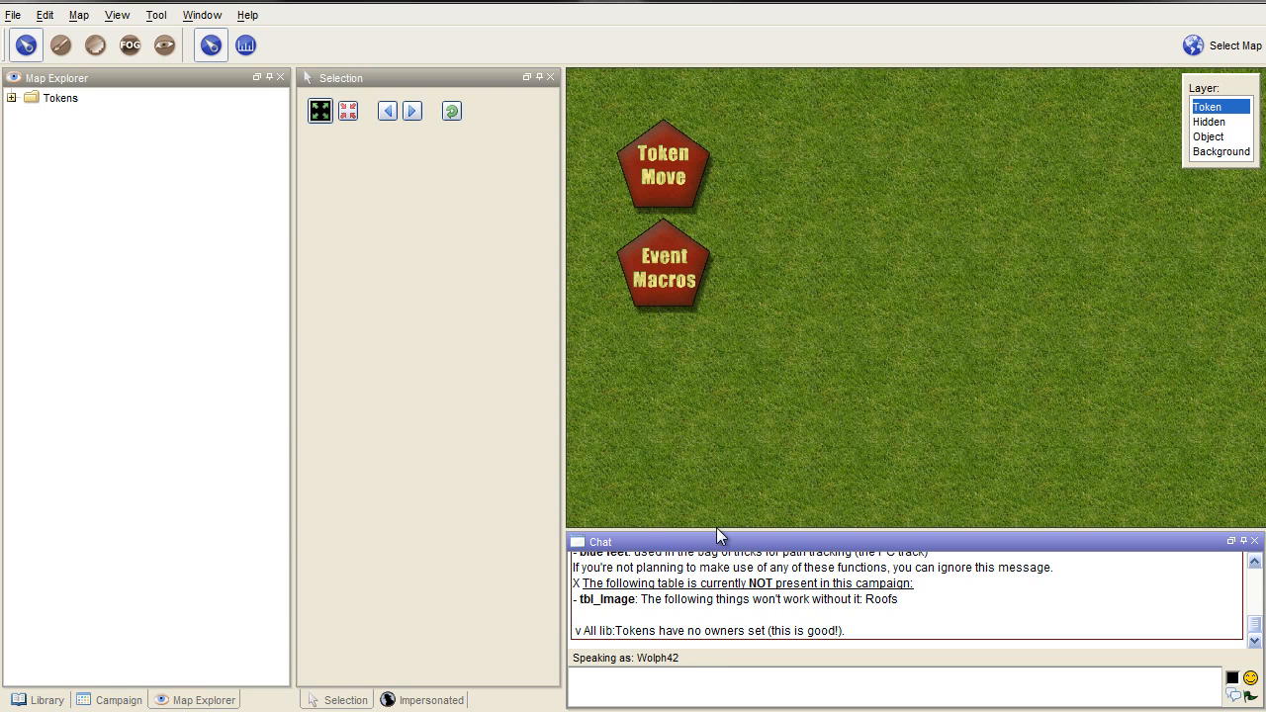
- Examine the full Bag of Tricks OnCampaignLoad check report in the chat
left_click_drag(716, 527, 722, 225)
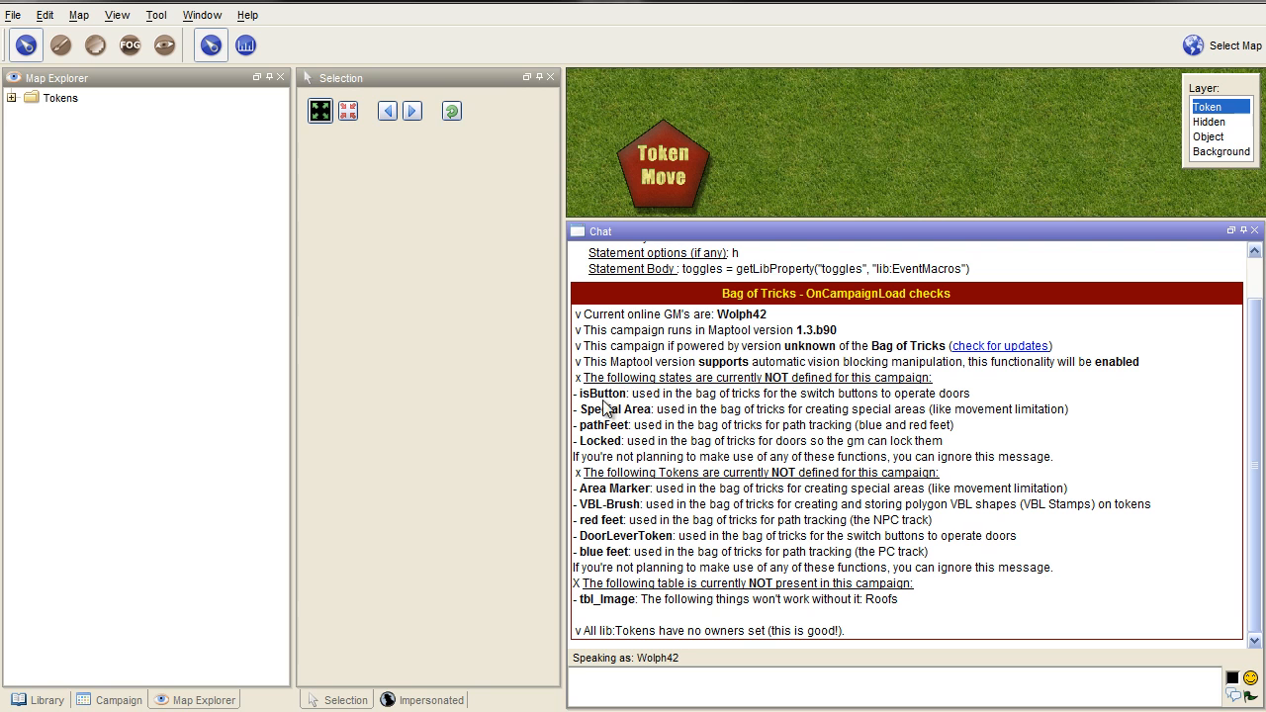
left_click_drag(807, 221, 811, 484)
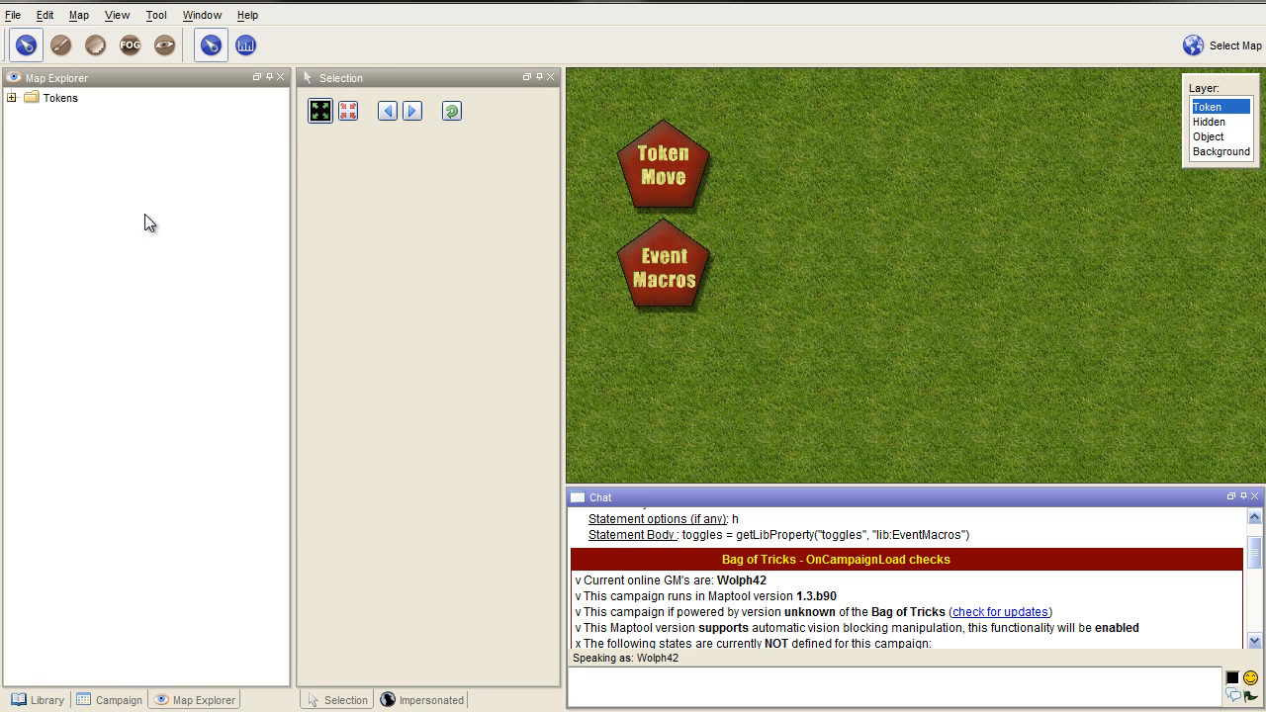
- Copy the Bag of Tricks Macros button from the Token Move token to the campaign macros
left_click(114, 699)
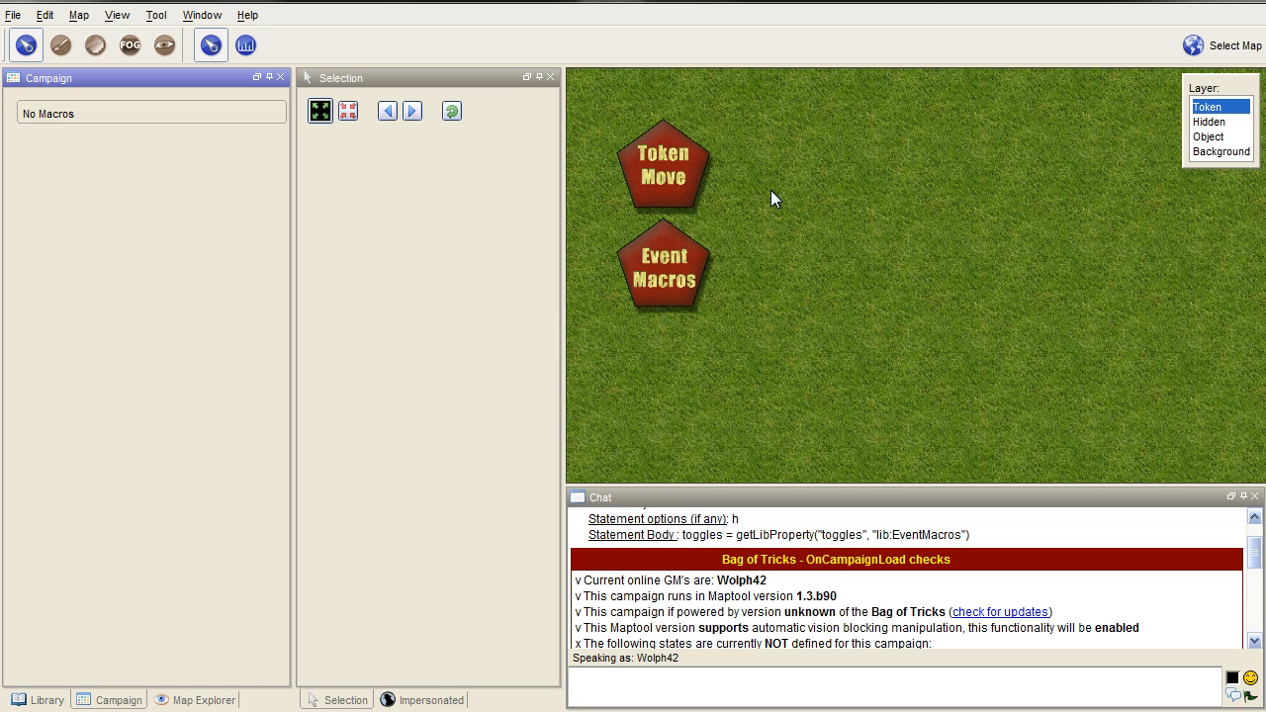
left_click(675, 172)
left_click_drag(419, 188, 125, 115)
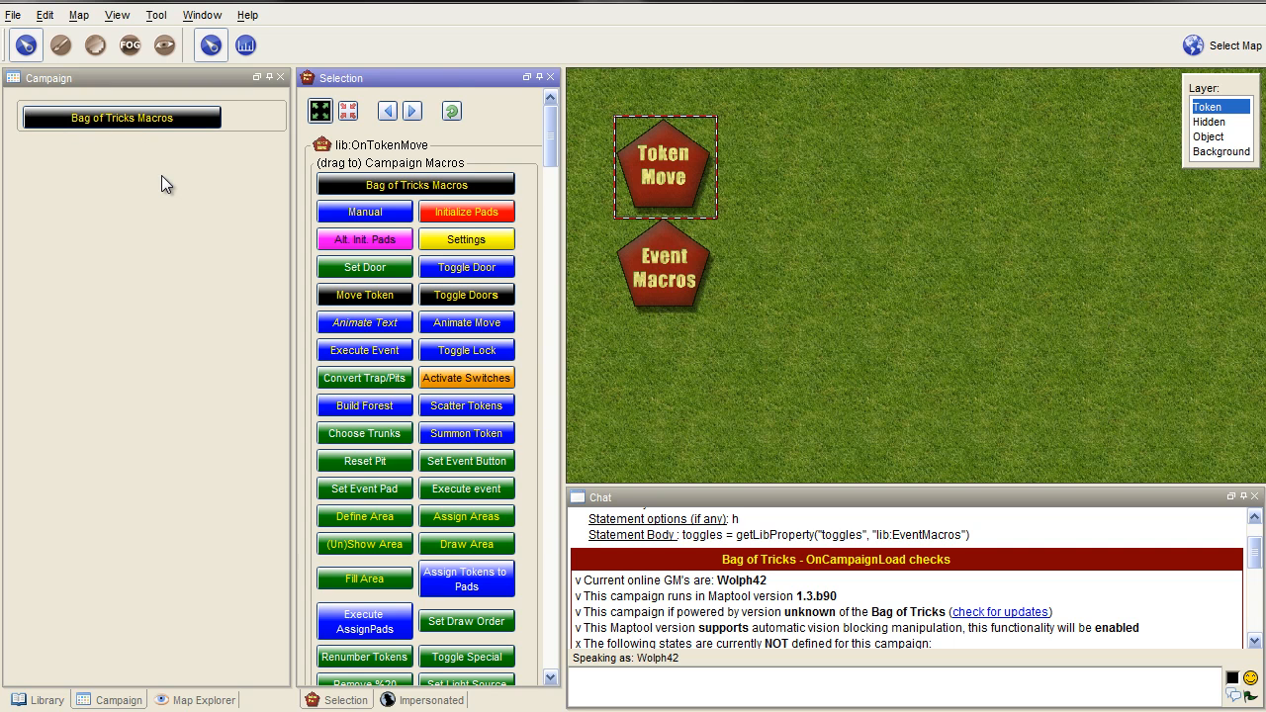
- Close the Selection and Impersonated panels, and shrink the Campaign and Chat panels to enlarge the map area
left_click(550, 77)
left_click(551, 77)
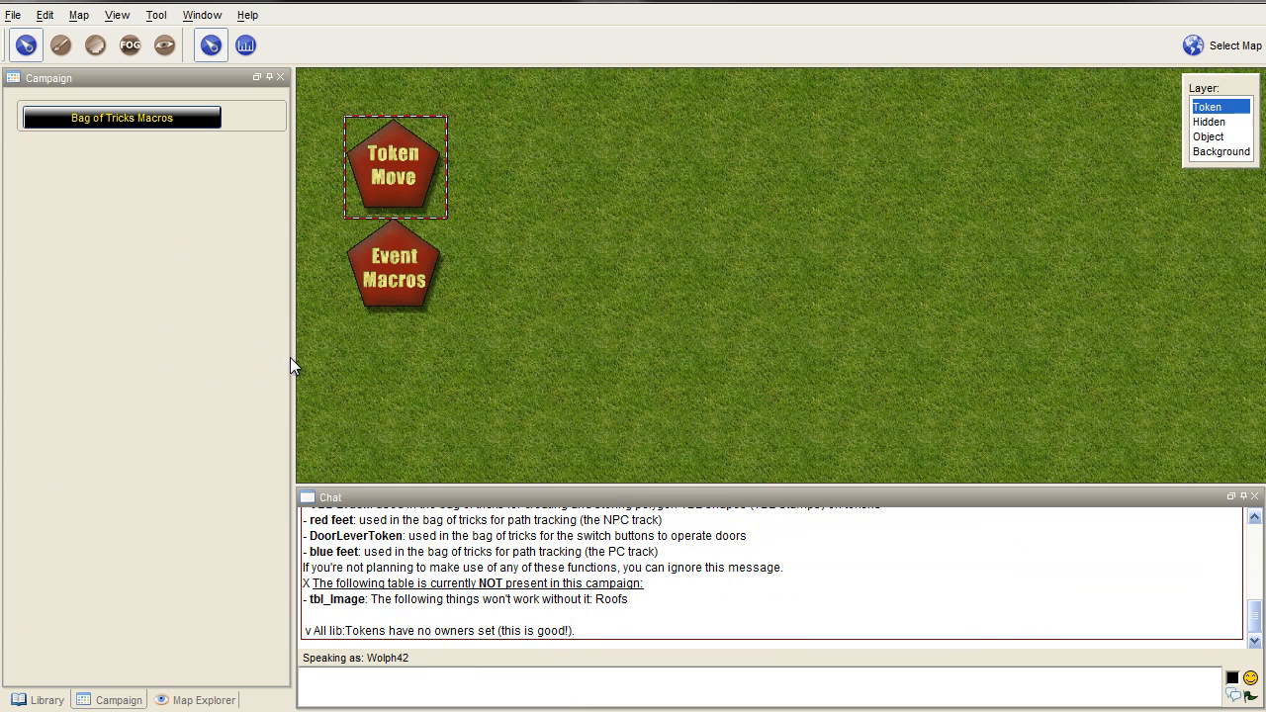
left_click_drag(292, 356, 197, 353)
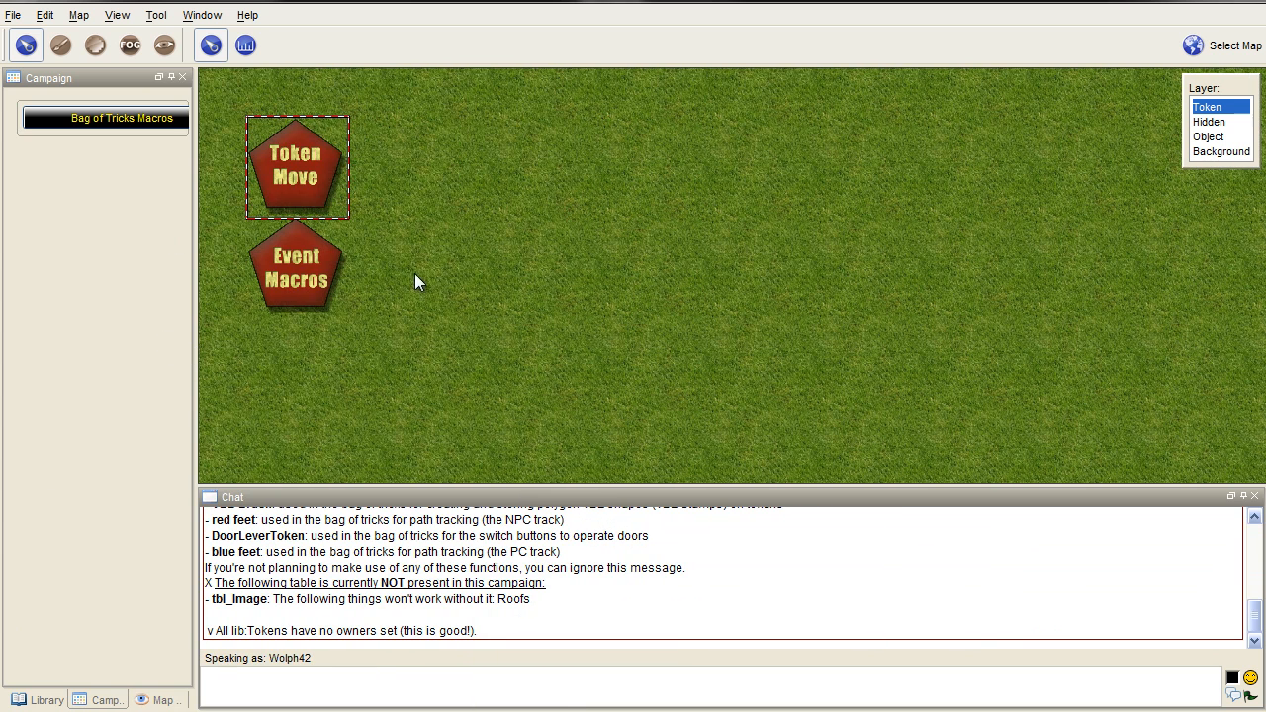
left_click_drag(480, 489, 476, 609)
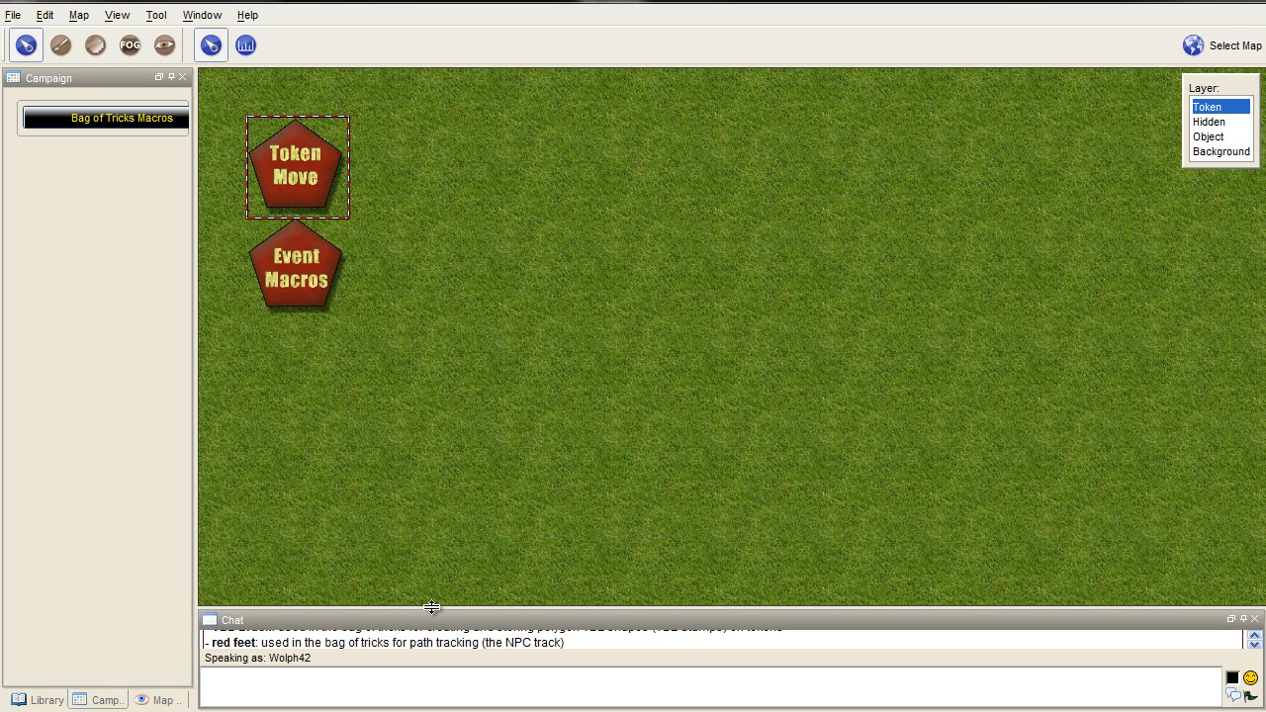
left_click_drag(431, 607, 444, 492)
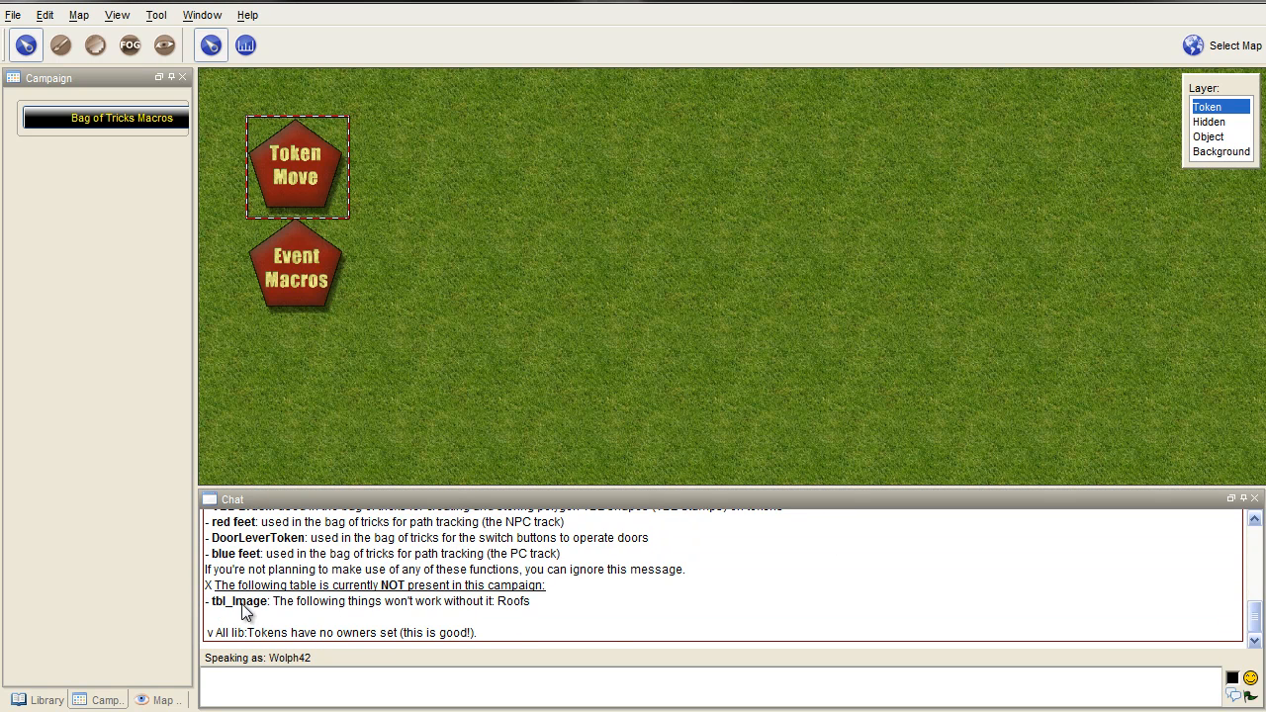
left_click_drag(387, 487, 382, 583)
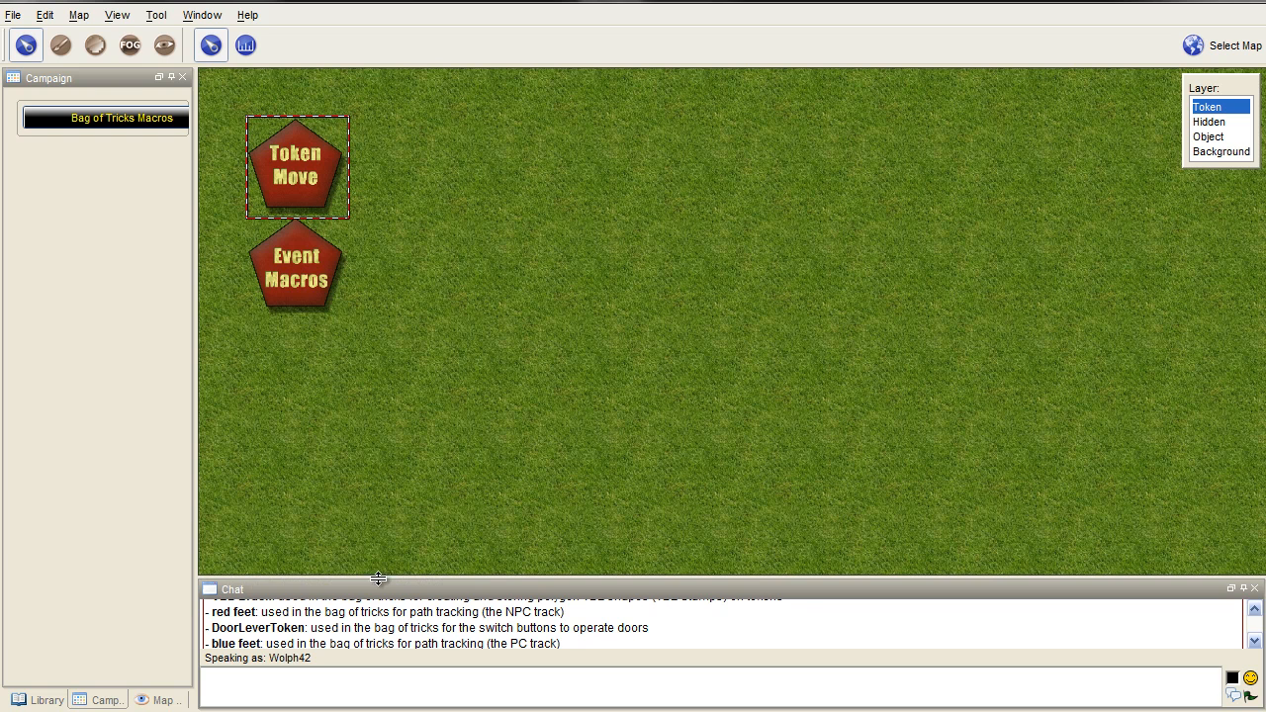
- Import Bag of Tricks Table.mttable into the campaign's tables and close the Tables window
left_click(202, 14)
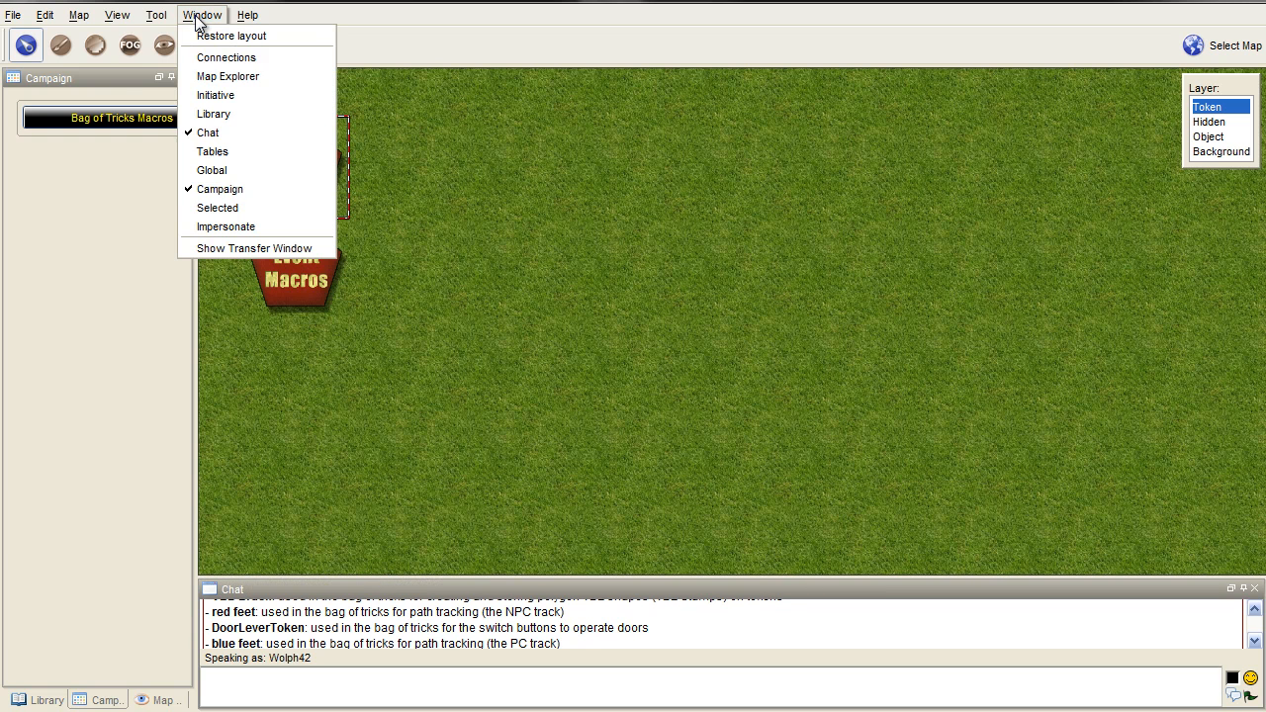
left_click(210, 154)
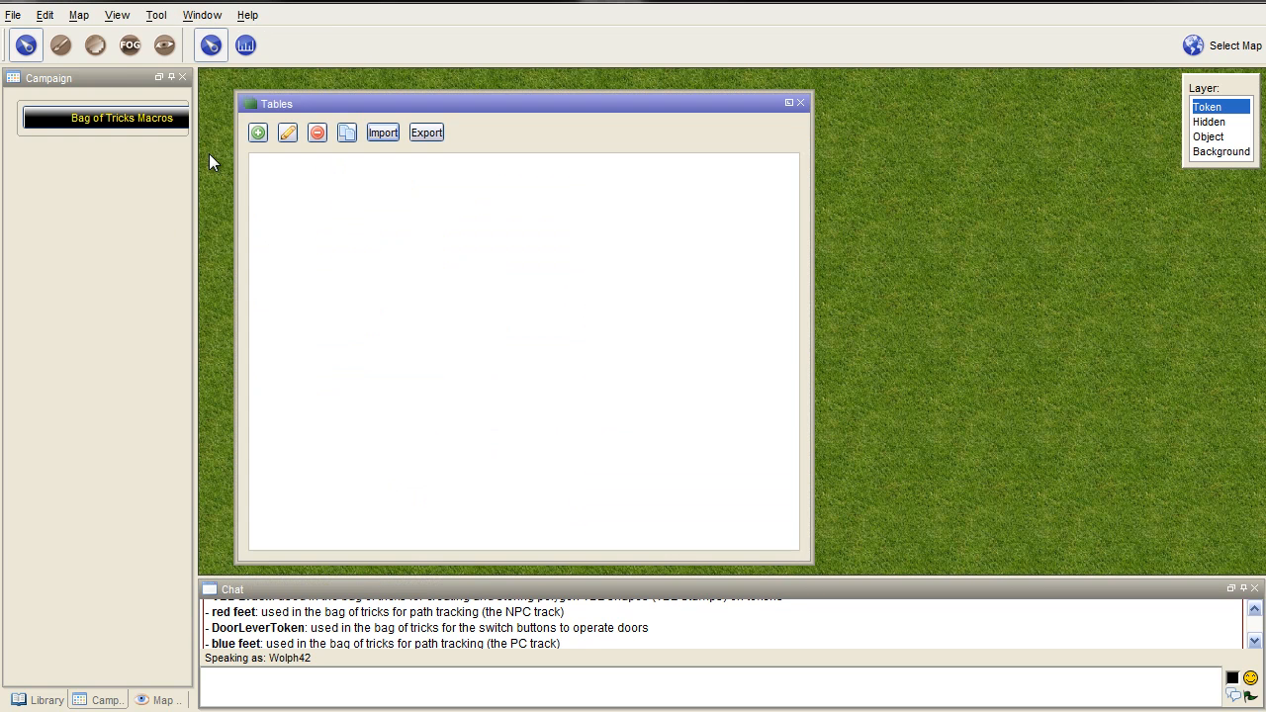
left_click(381, 132)
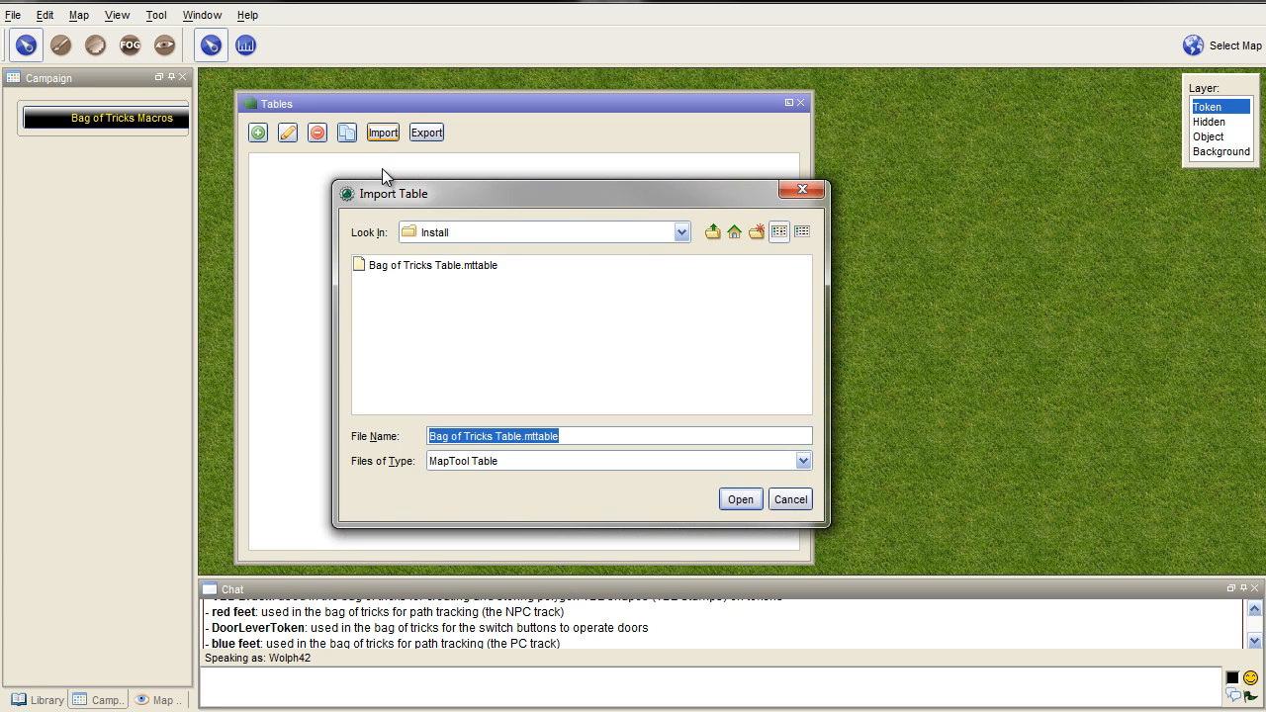
left_click(408, 273)
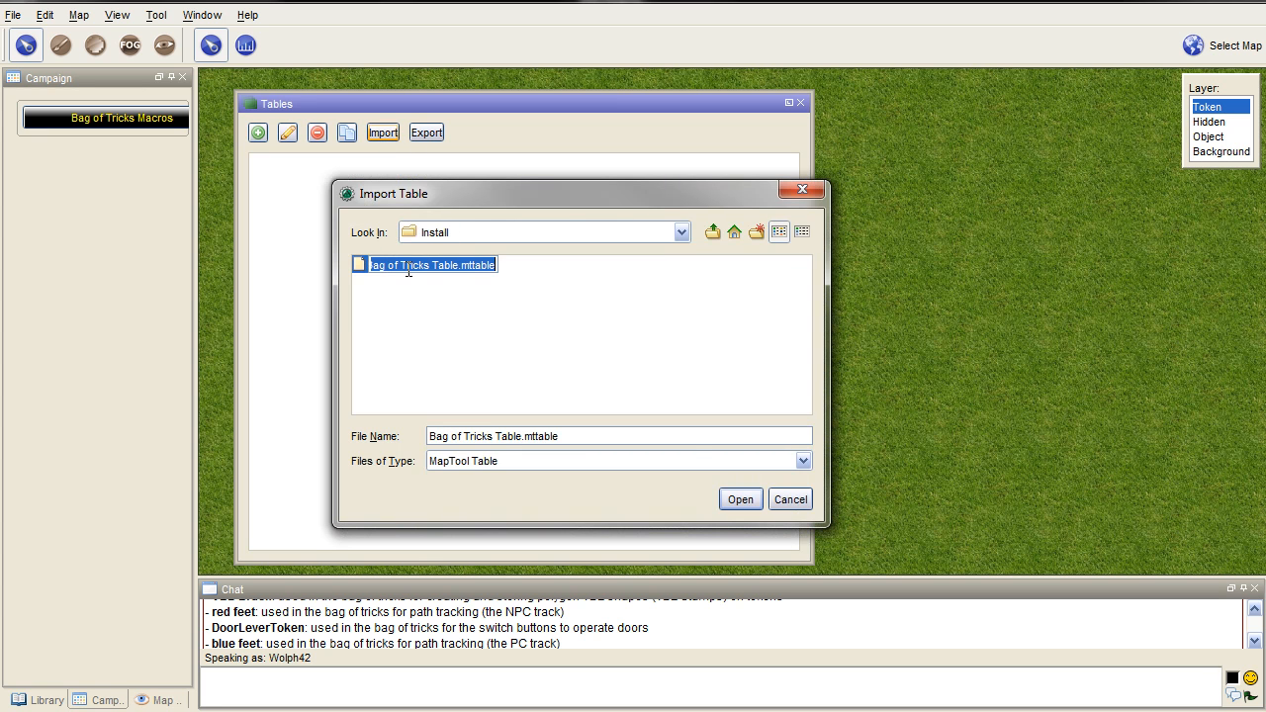
left_click(737, 500)
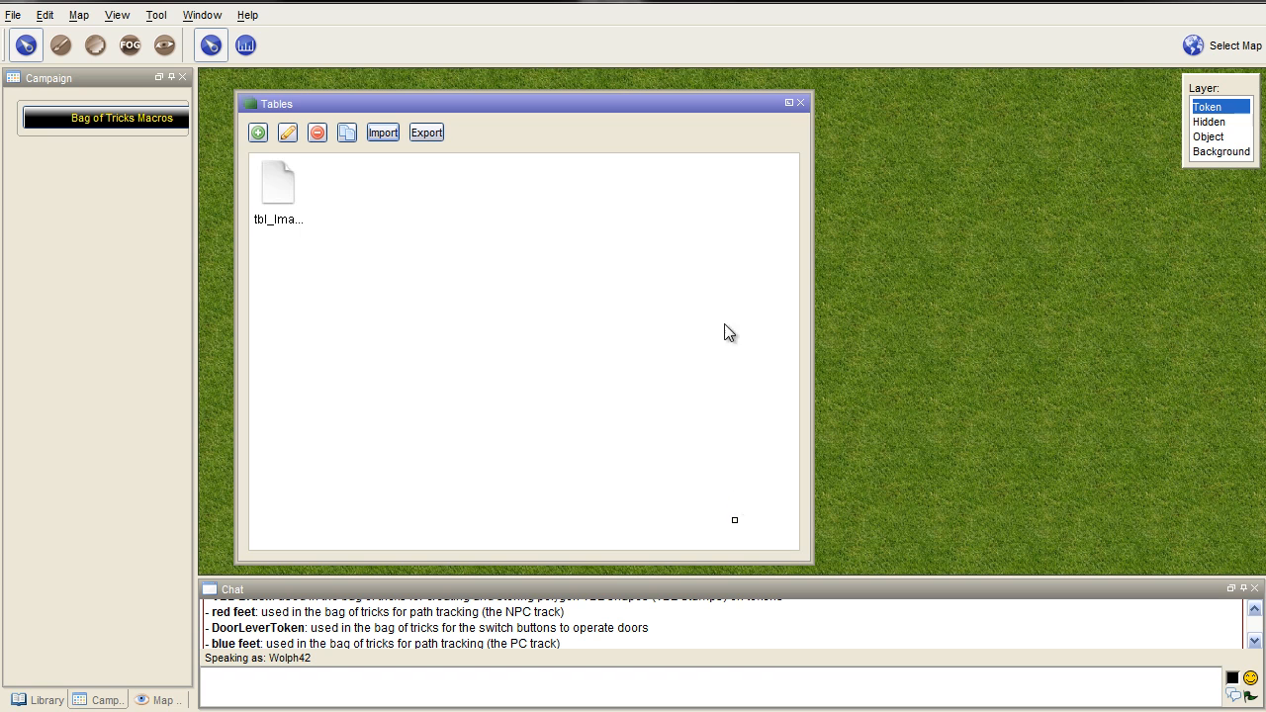
left_click(799, 102)
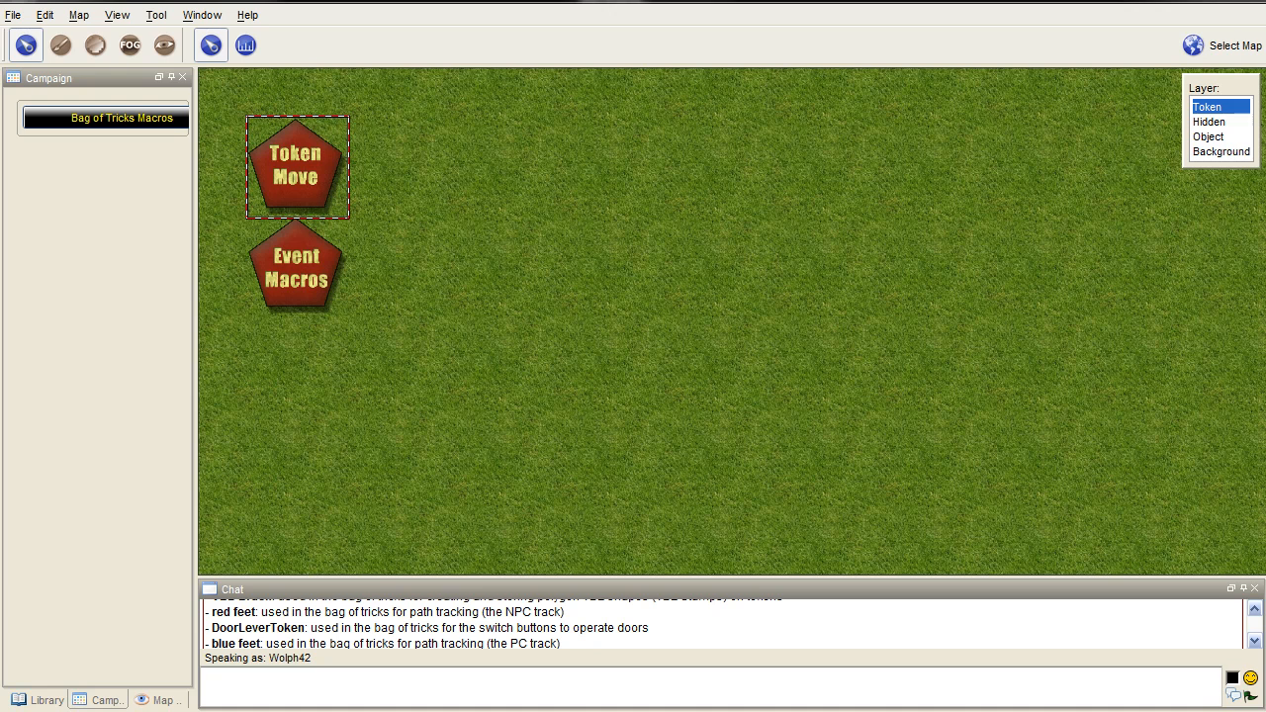
- Place the shingled roof image on the Object layer, to the right of the two library tokens
left_click(1208, 136)
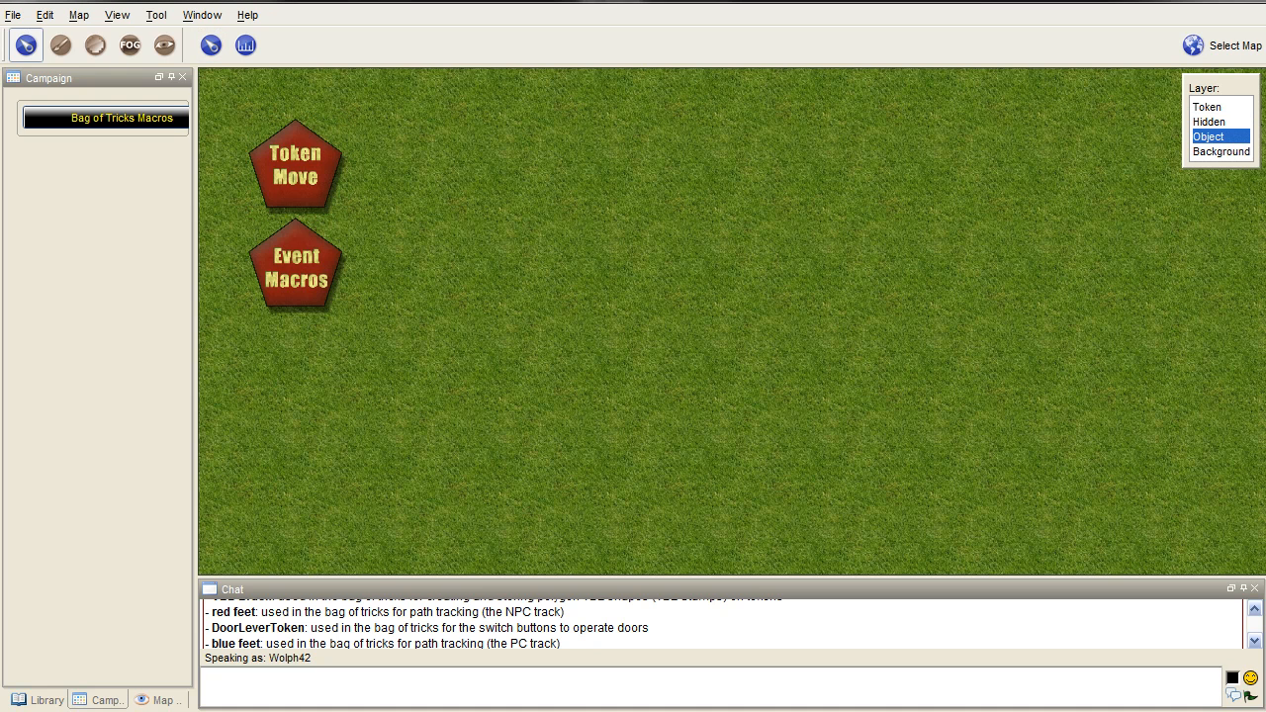
left_click_drag(660, 2, 660, 317)
left_click_drag(813, 383, 773, 268)
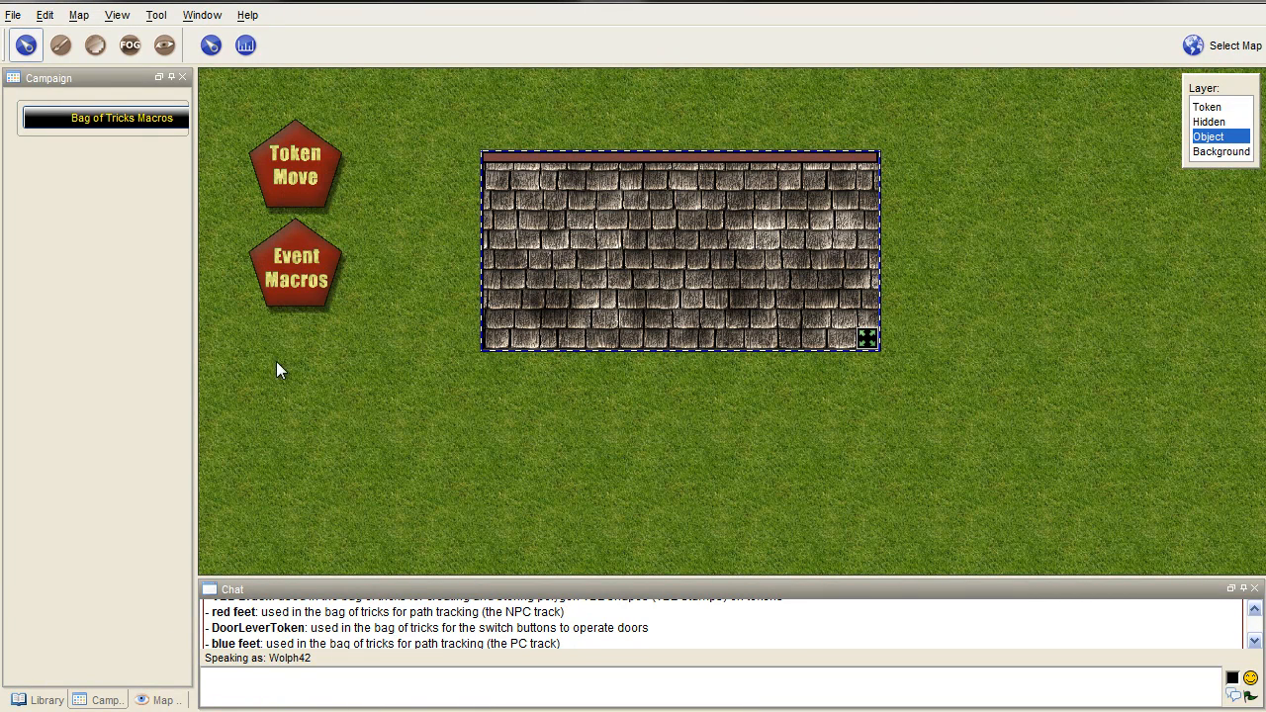
- Place the round Hero token from the resource library on the Token layer, between the library tokens and the roof
left_click(47, 700)
left_click_drag(39, 393, 386, 306)
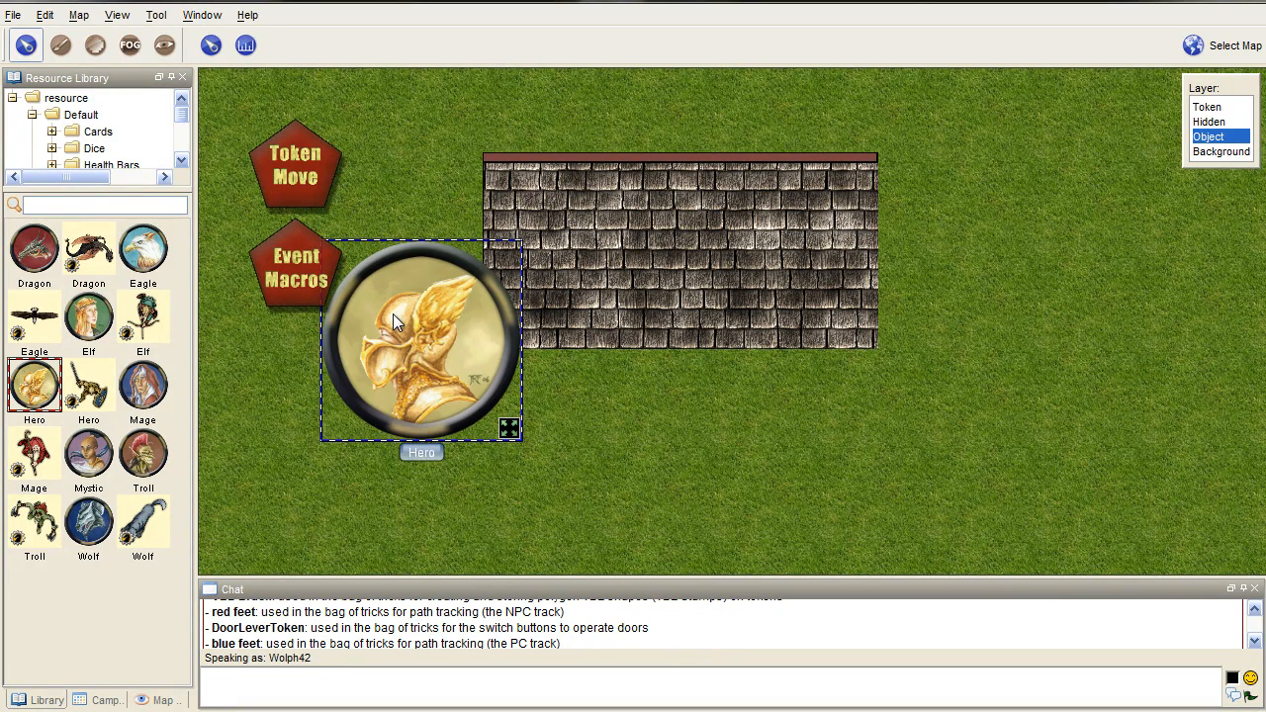
key("Delete")
left_click(1219, 107)
left_click_drag(40, 395, 410, 282)
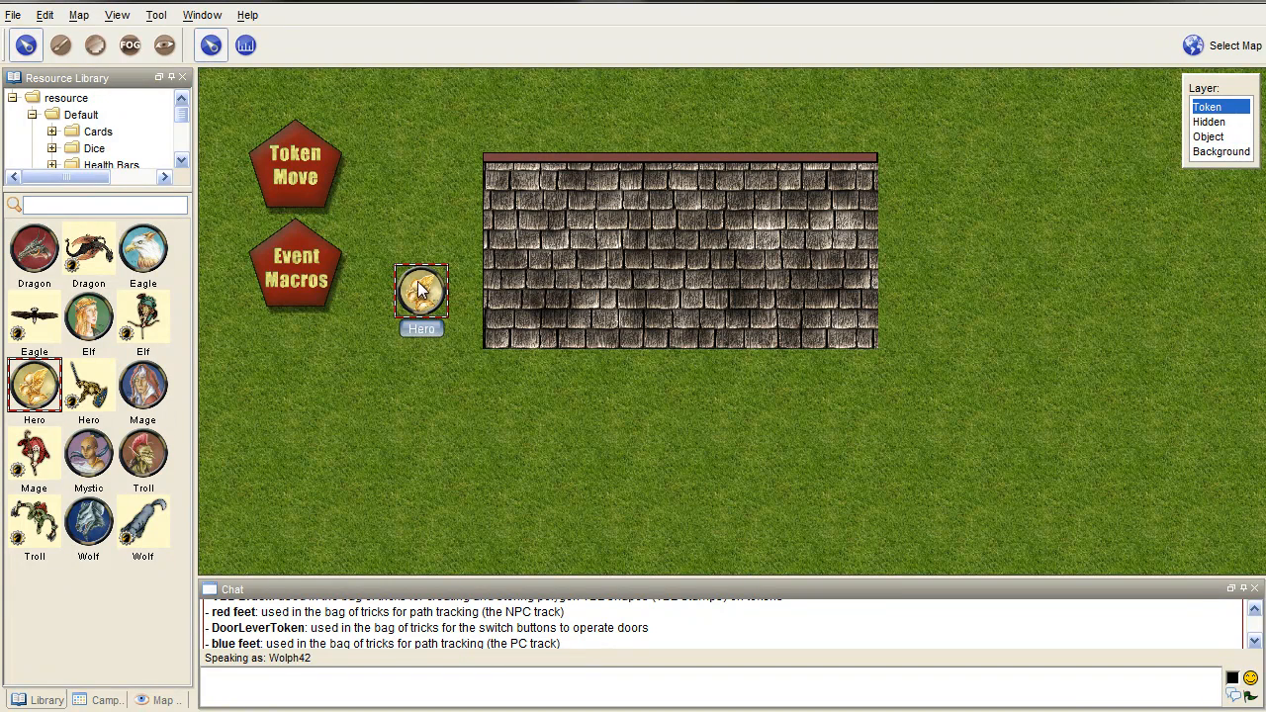
- Set the map's vision to Day
left_click(79, 15)
mouse_move(103, 159)
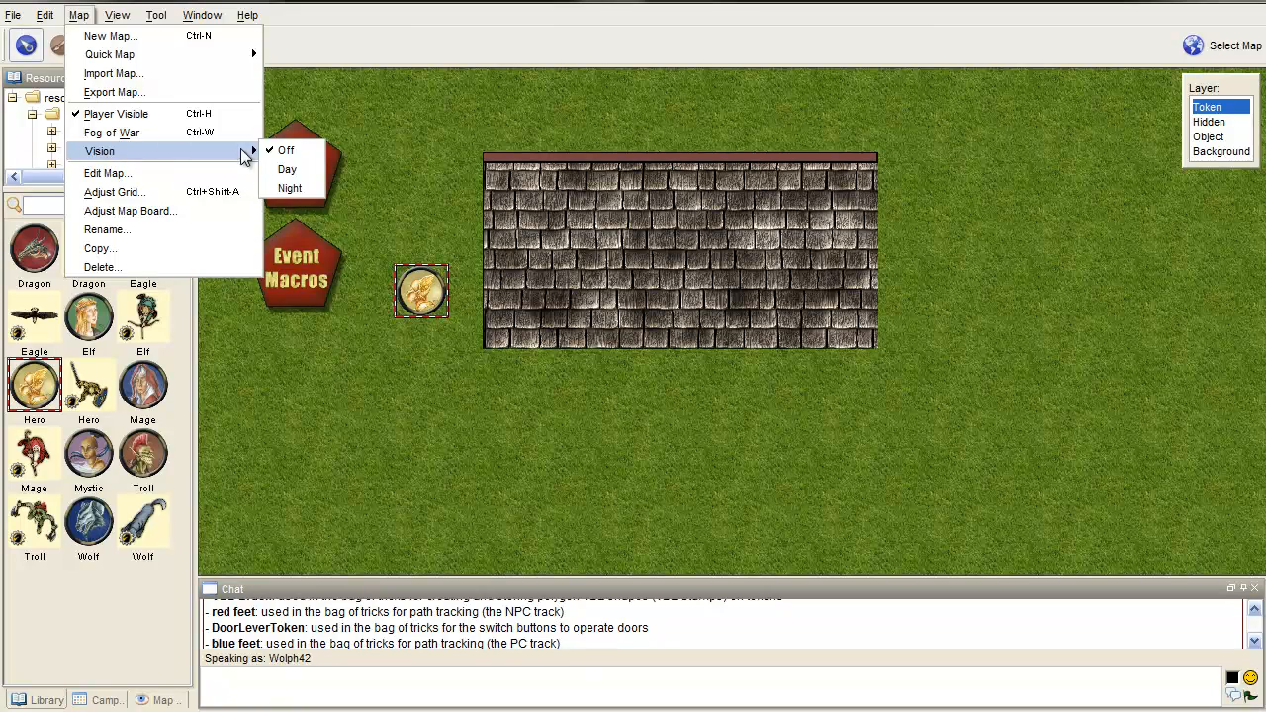
left_click(285, 171)
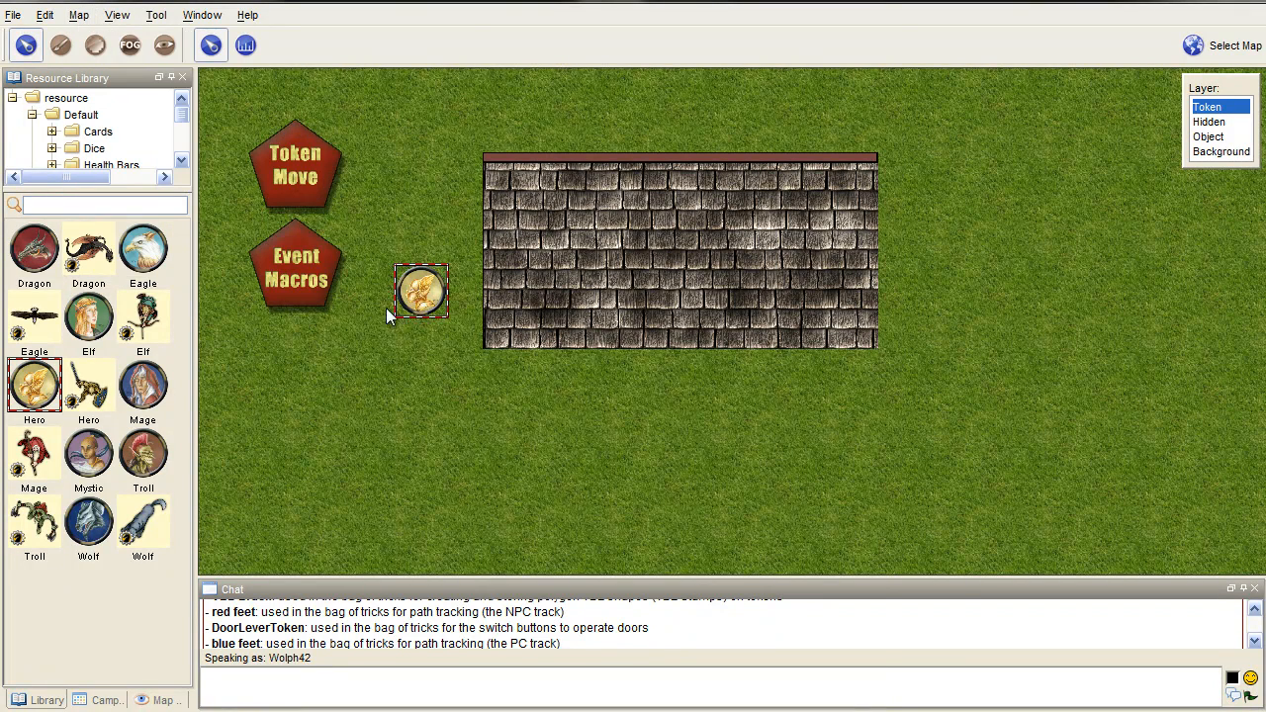
- Configure the Hero token with Normal sight enabled and change its type from NPC to PC
double_click(420, 311)
left_click(615, 150)
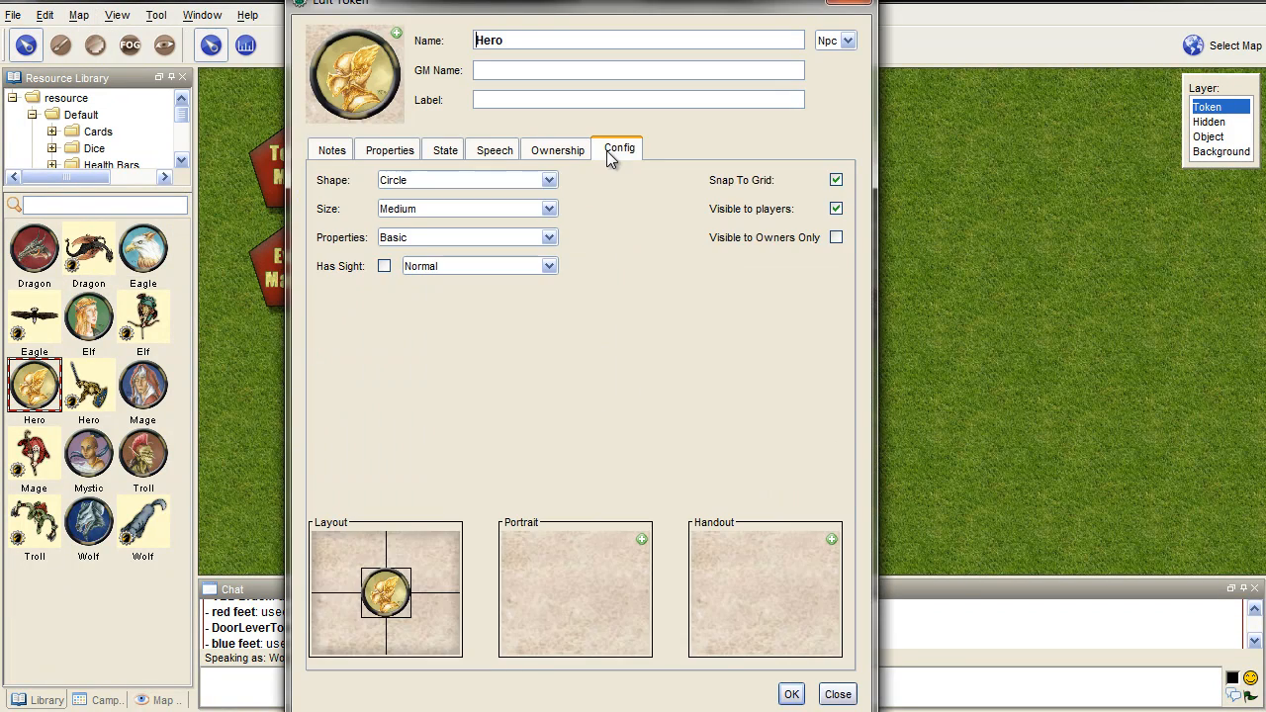
left_click(384, 266)
left_click(826, 42)
left_click(791, 694)
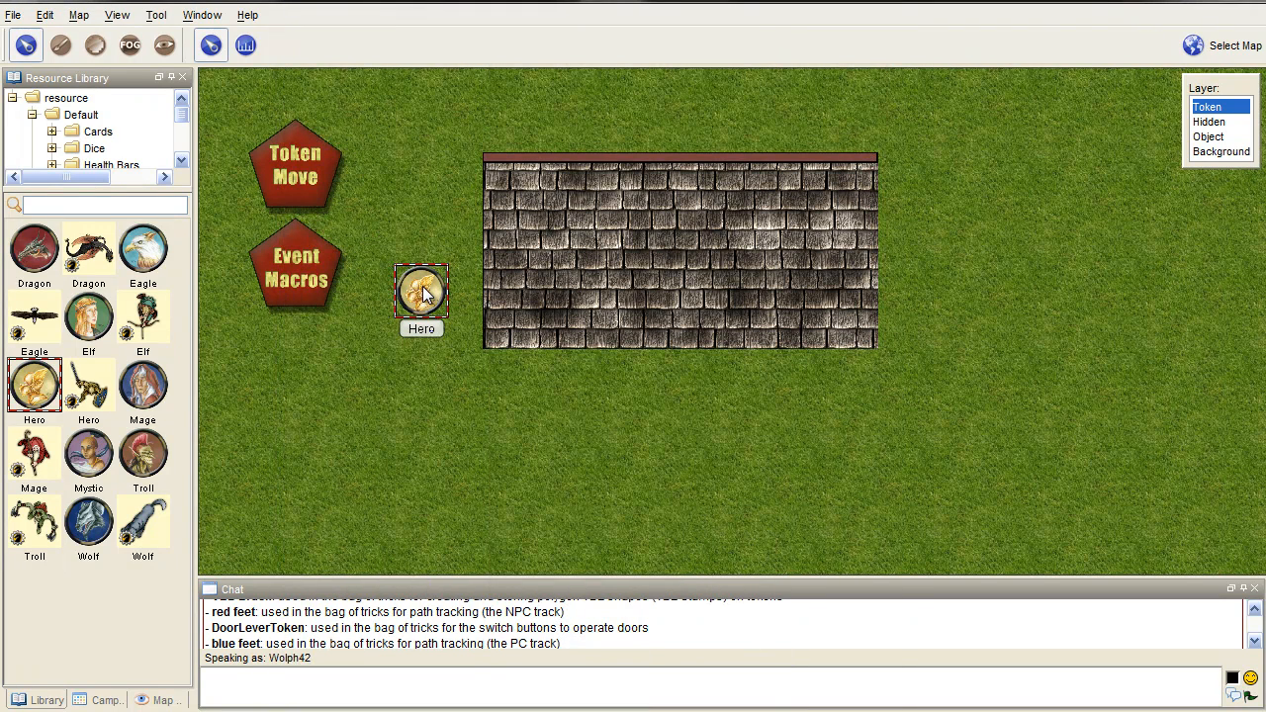
- Move the Hero token one grid cell up, beside the roof
left_click(632, 255)
left_click_drag(413, 299, 557, 248)
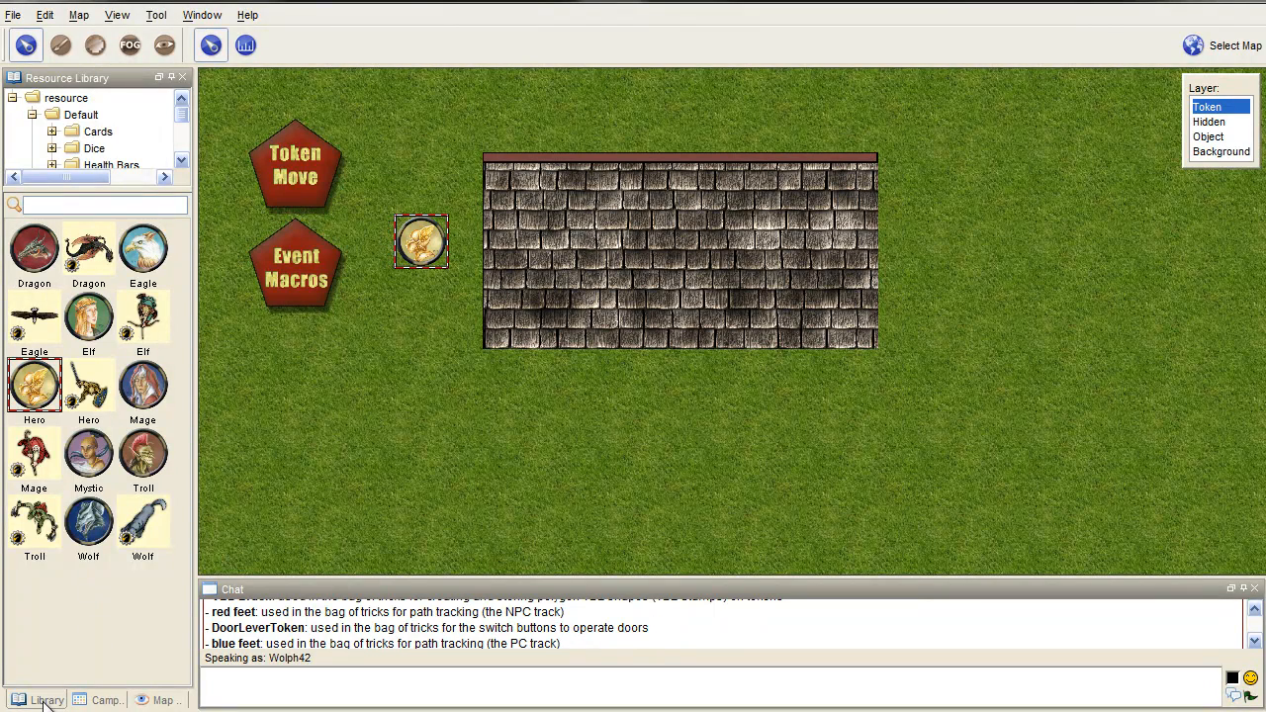
- Open the Bag of Tricks Macros panel and dock it as a tab alongside the Campaign panel, narrowing the panel group
left_click(103, 700)
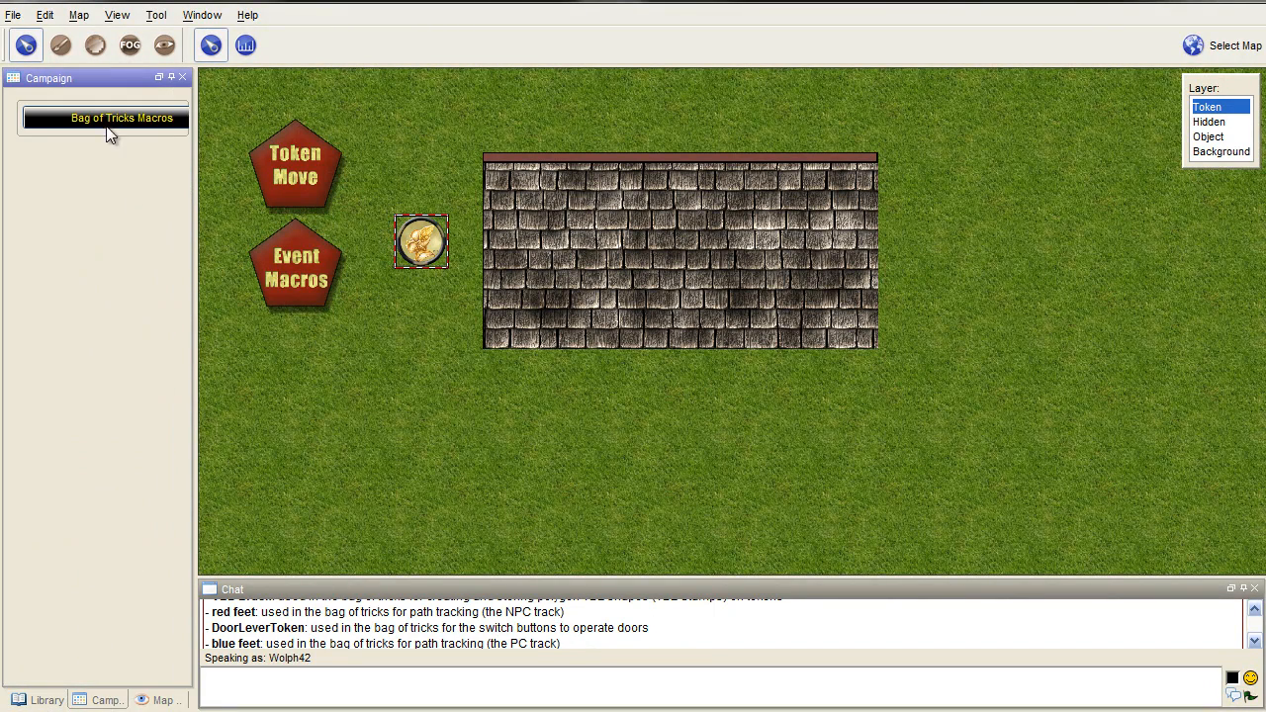
left_click_drag(83, 77, 410, 156)
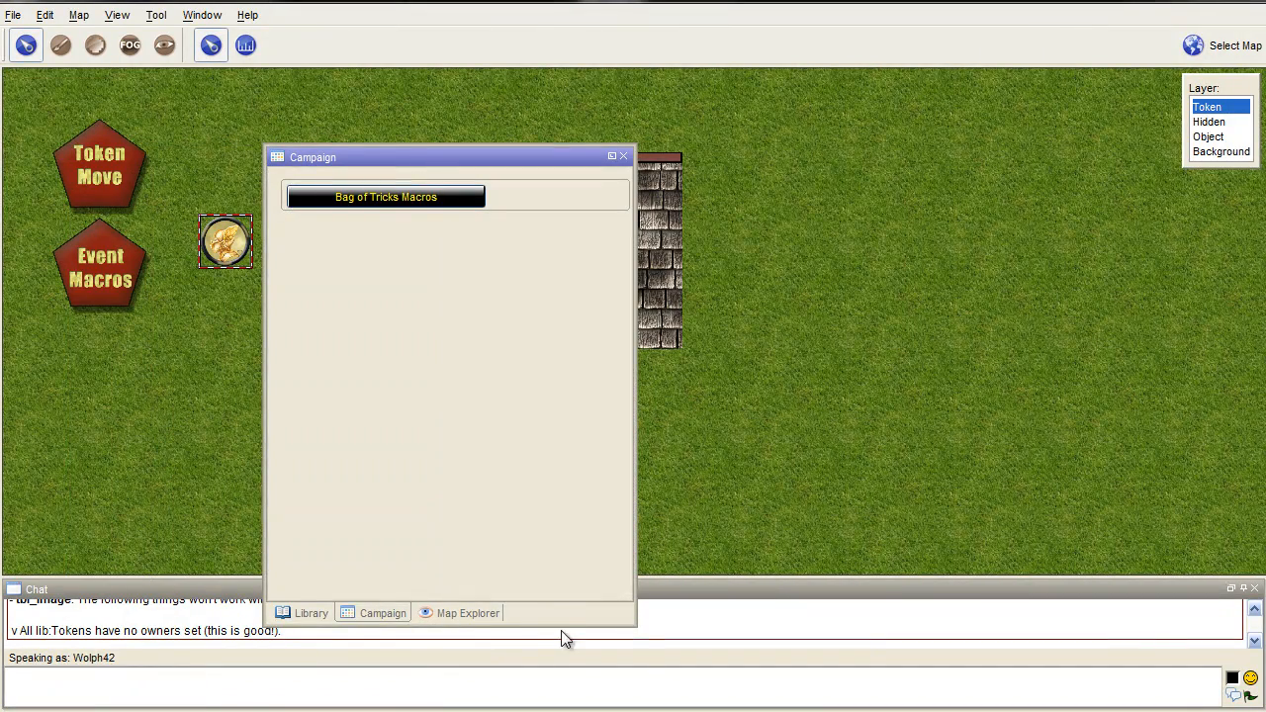
left_click_drag(75, 195, 107, 81)
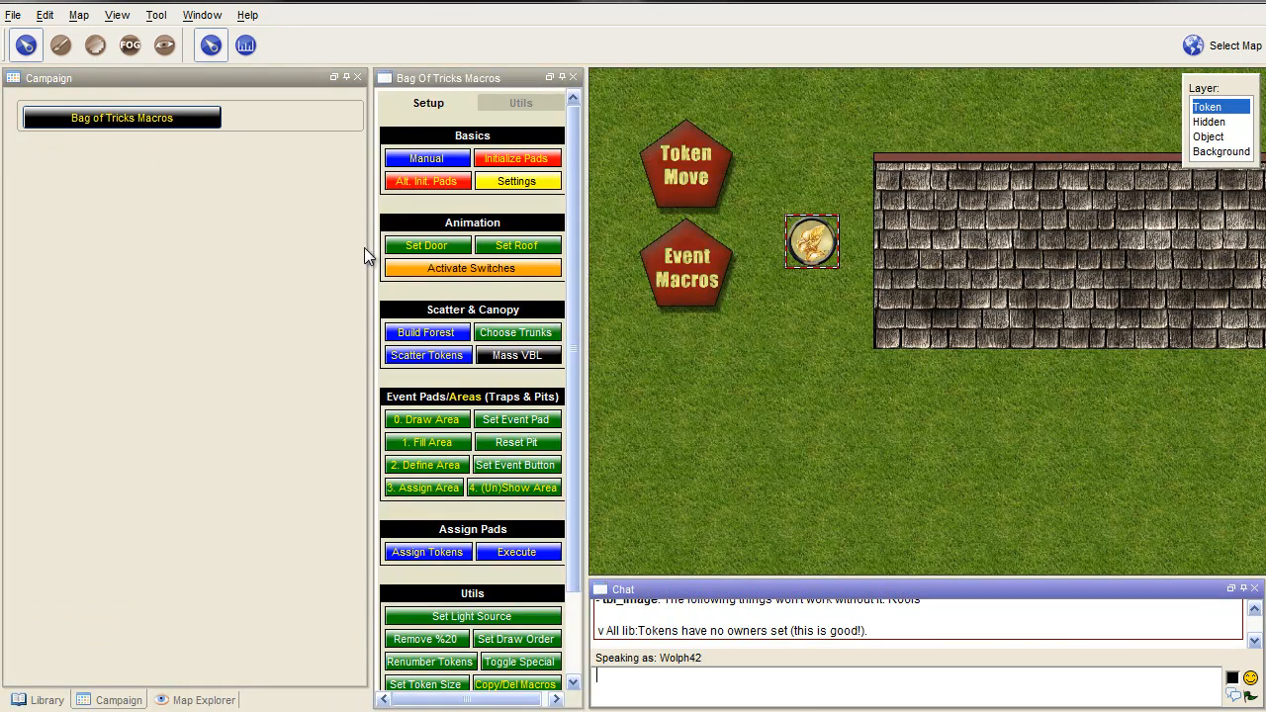
left_click_drag(365, 248, 232, 249)
left_click_drag(313, 72, 137, 82)
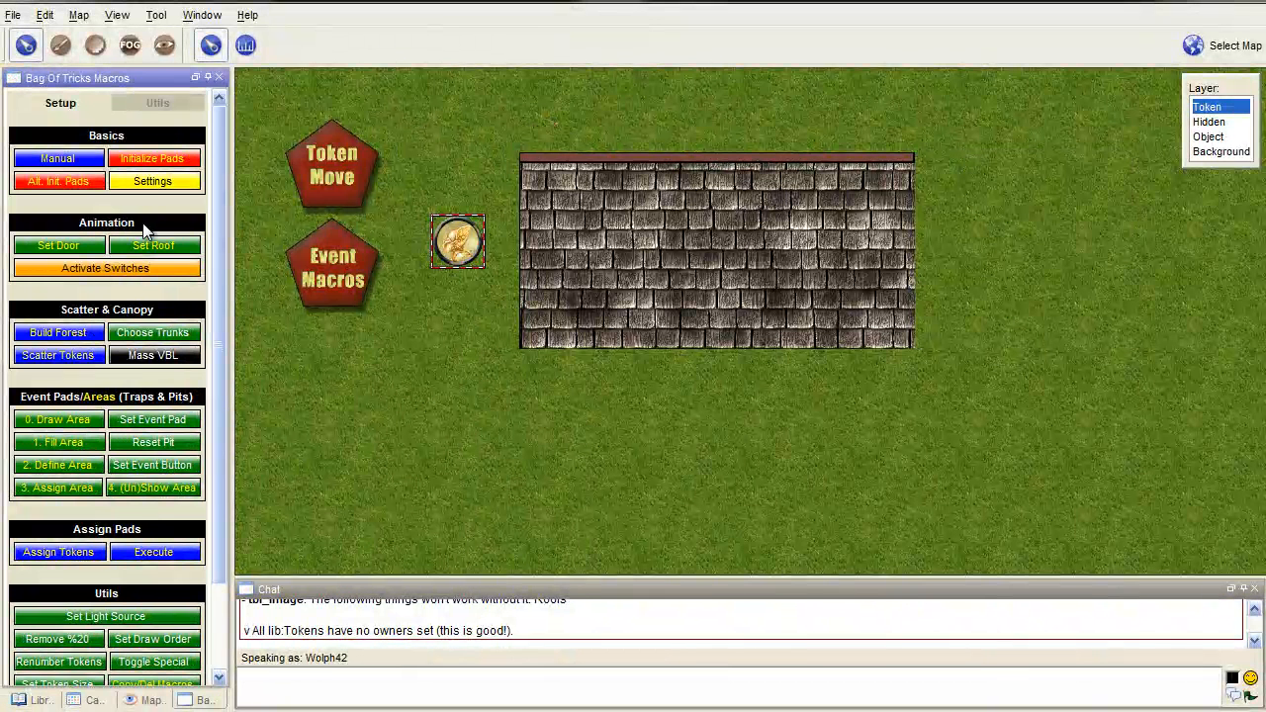
- Initialize the Bag of Tricks pads for the roof on the map and dismiss the initialization report
left_click(141, 166)
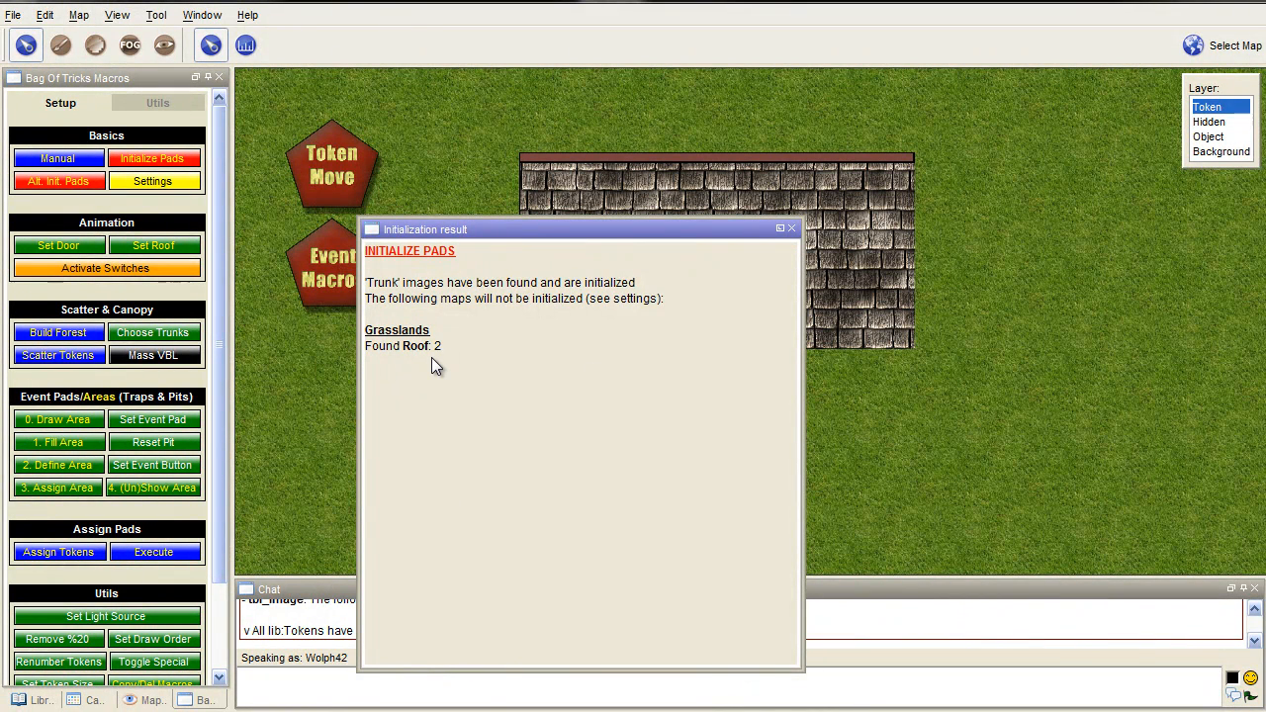
left_click(791, 229)
- Move the Hero token one cell left, and move the roof upward on the Object layer
mouse_move(460, 242)
left_mouse_down()
mouse_move(689, 242)
mouse_move(442, 242)
mouse_move(594, 245)
mouse_move(443, 255)
mouse_move(602, 248)
mouse_move(445, 245)
left_mouse_up()
left_click(649, 190)
left_click(1209, 136)
left_click(748, 264)
left_click_drag(749, 263, 737, 186)
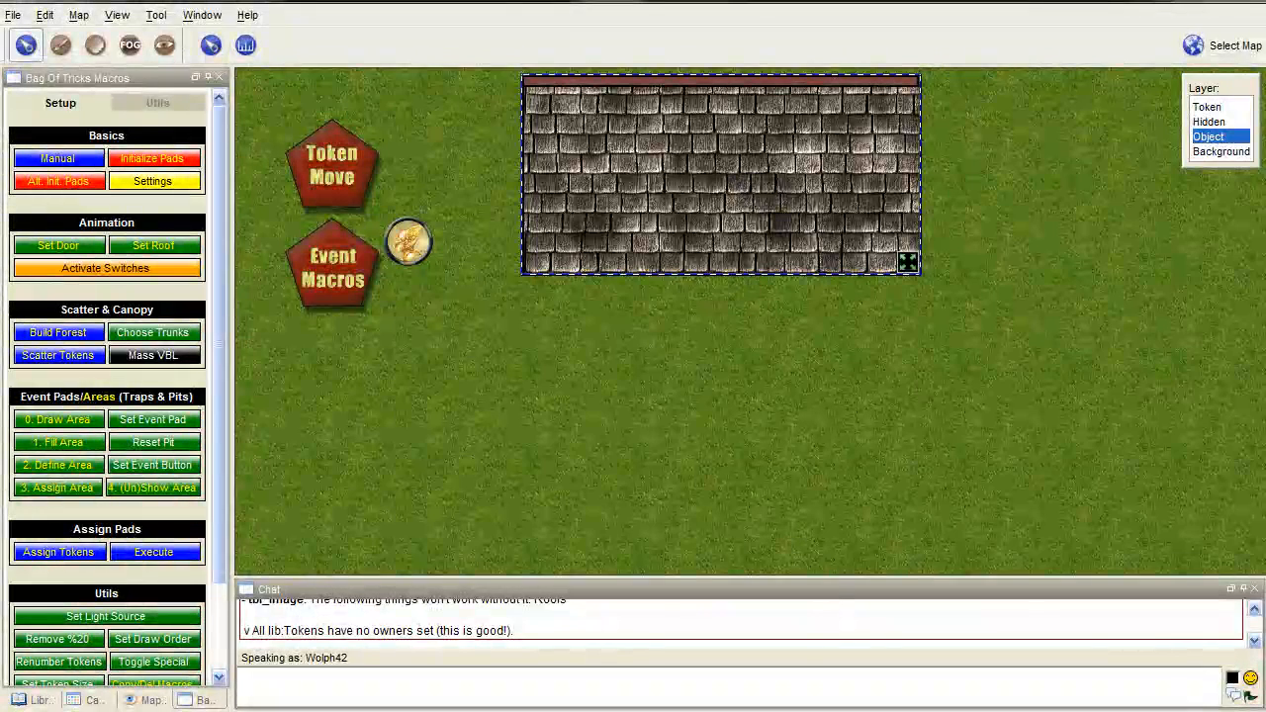
- Place the Canopy 1 image on the Object layer below the roof and shrink it to slightly less than the roof's width
scroll(749, 356, "down", 4)
left_click_drag(749, 367, 707, 305)
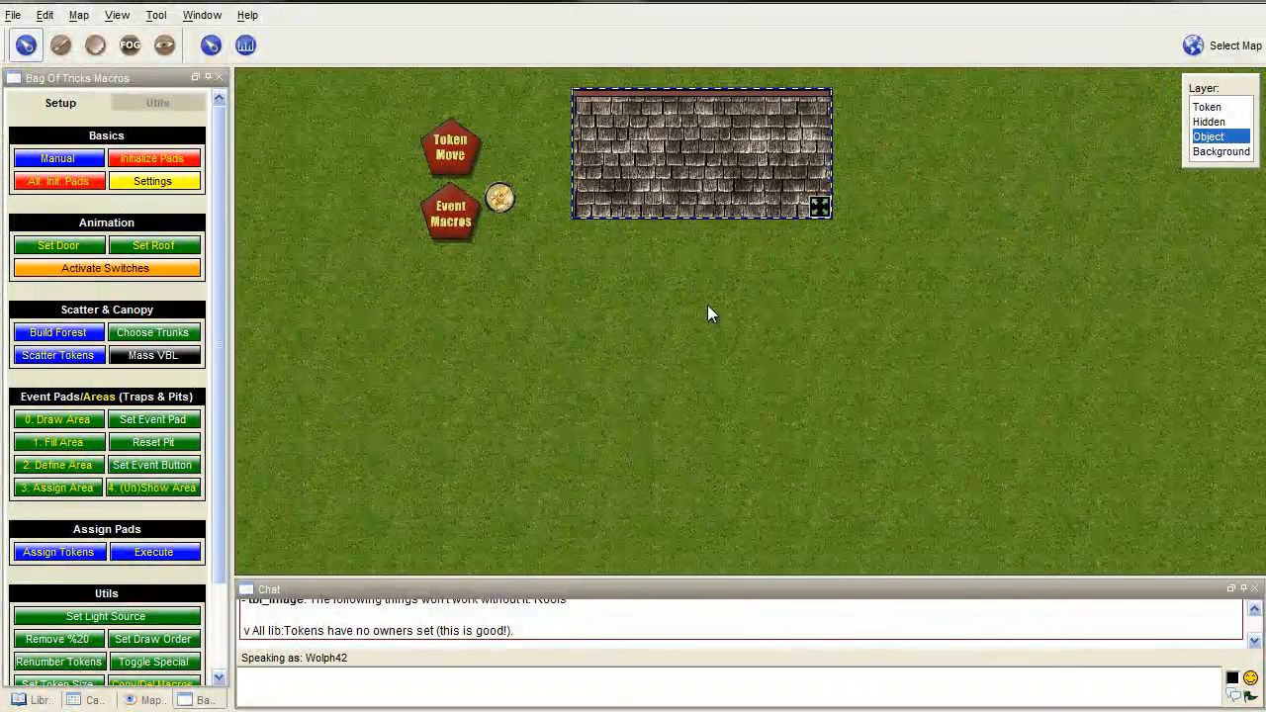
left_click_drag(1261, 257, 633, 356)
mouse_move(813, 444)
left_mouse_down()
mouse_move(758, 404)
mouse_move(724, 329)
left_mouse_up()
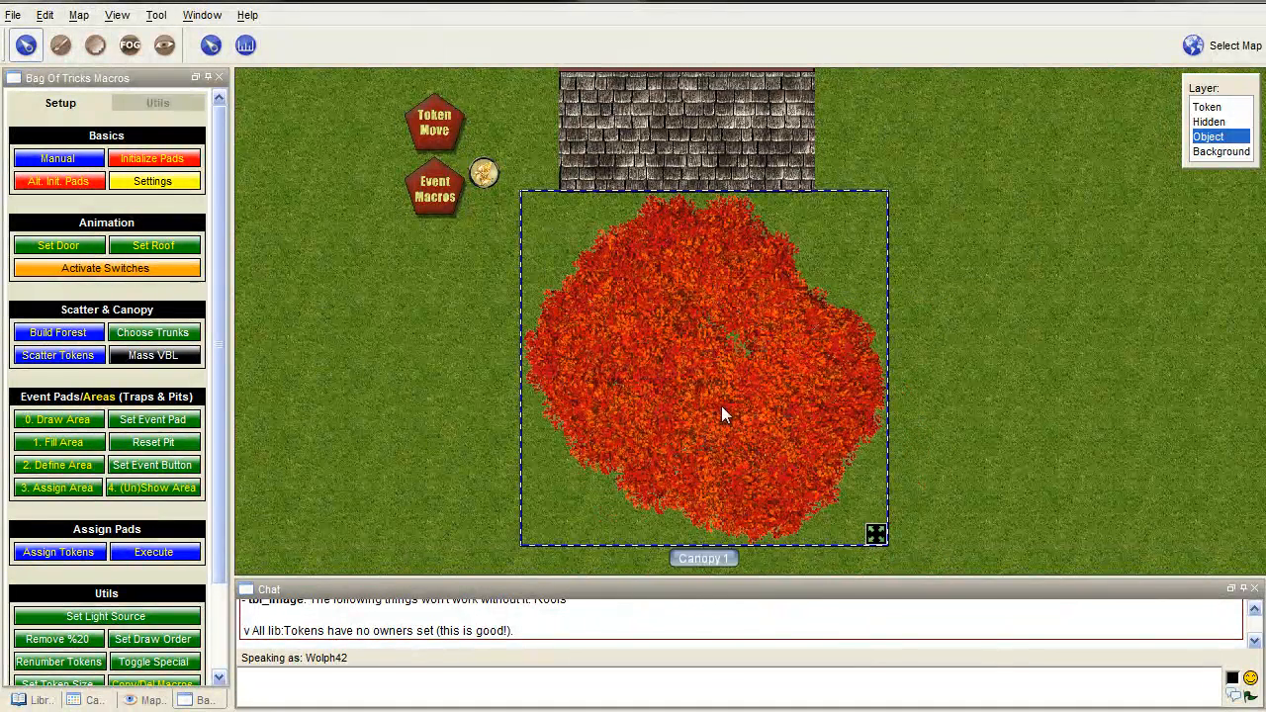
left_click_drag(873, 533, 725, 366)
left_click_drag(629, 298, 677, 314)
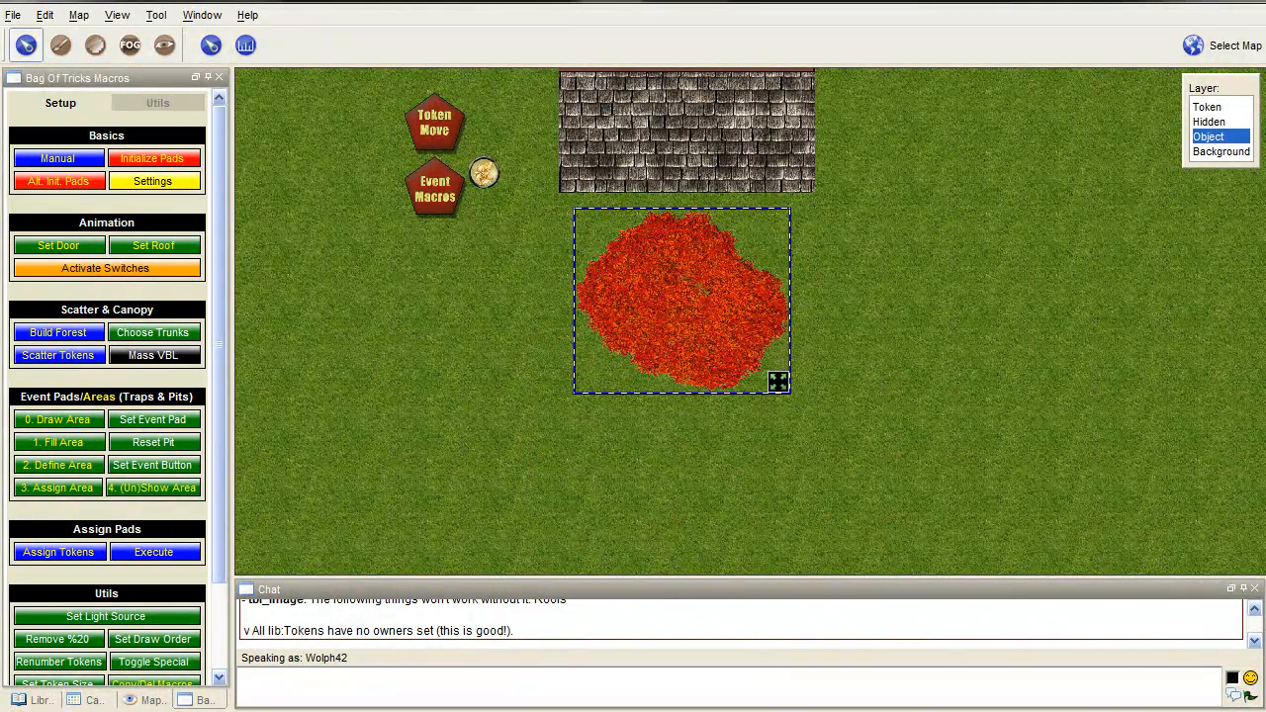
- Add the Foliage 1 image to the Object layer, shrink it to about the canopy's size and position it left of the canopy
left_click_drag(1177, 350, 427, 469)
left_click_drag(537, 457, 398, 329)
scroll(650, 417, "down", 5)
left_click_drag(612, 529, 489, 408)
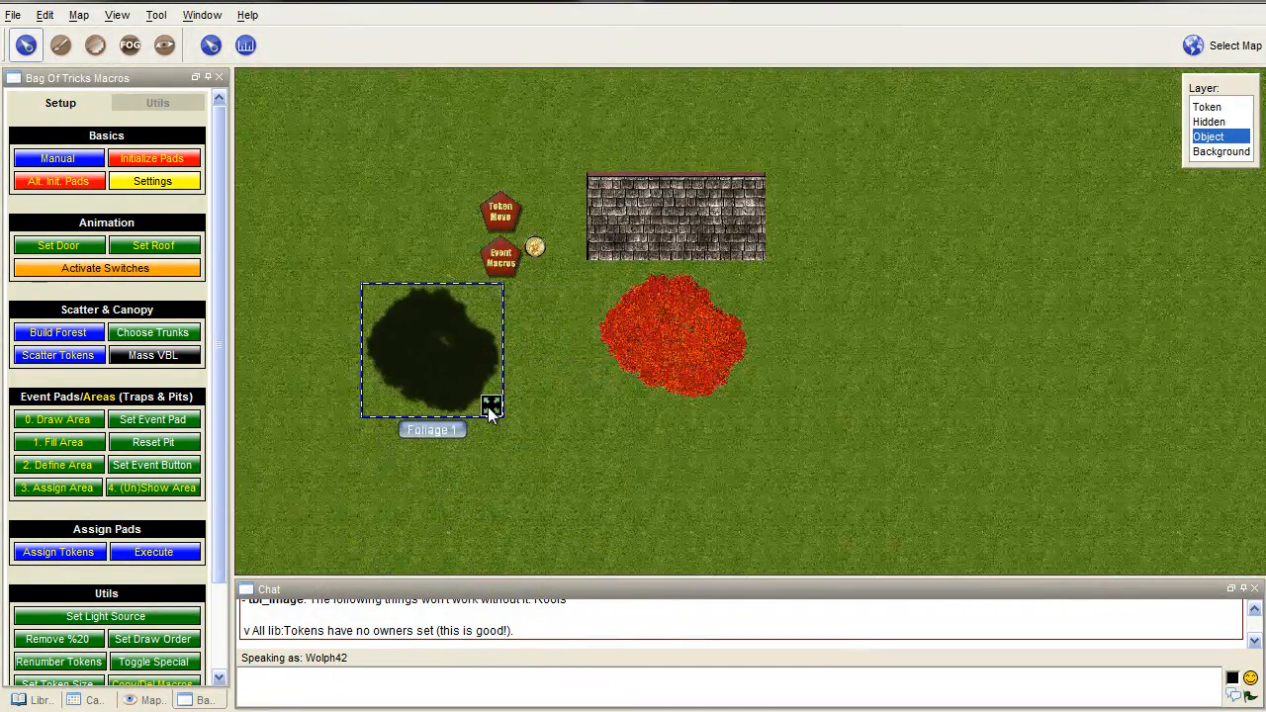
left_click_drag(431, 340, 492, 382)
- Move the Token Move, Event Macros and Hero tokens together up and left on the Token layer, away from the foliage
left_click_drag(905, 338, 999, 384)
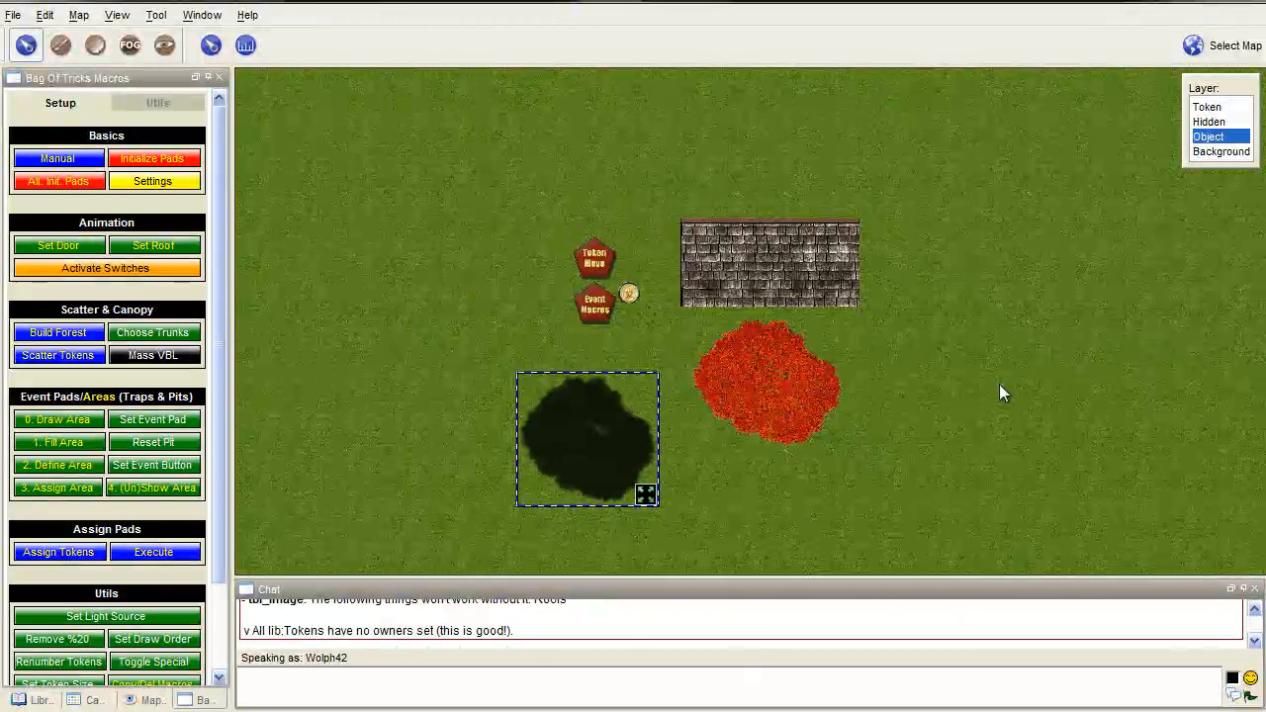
left_click_drag(500, 188, 645, 339)
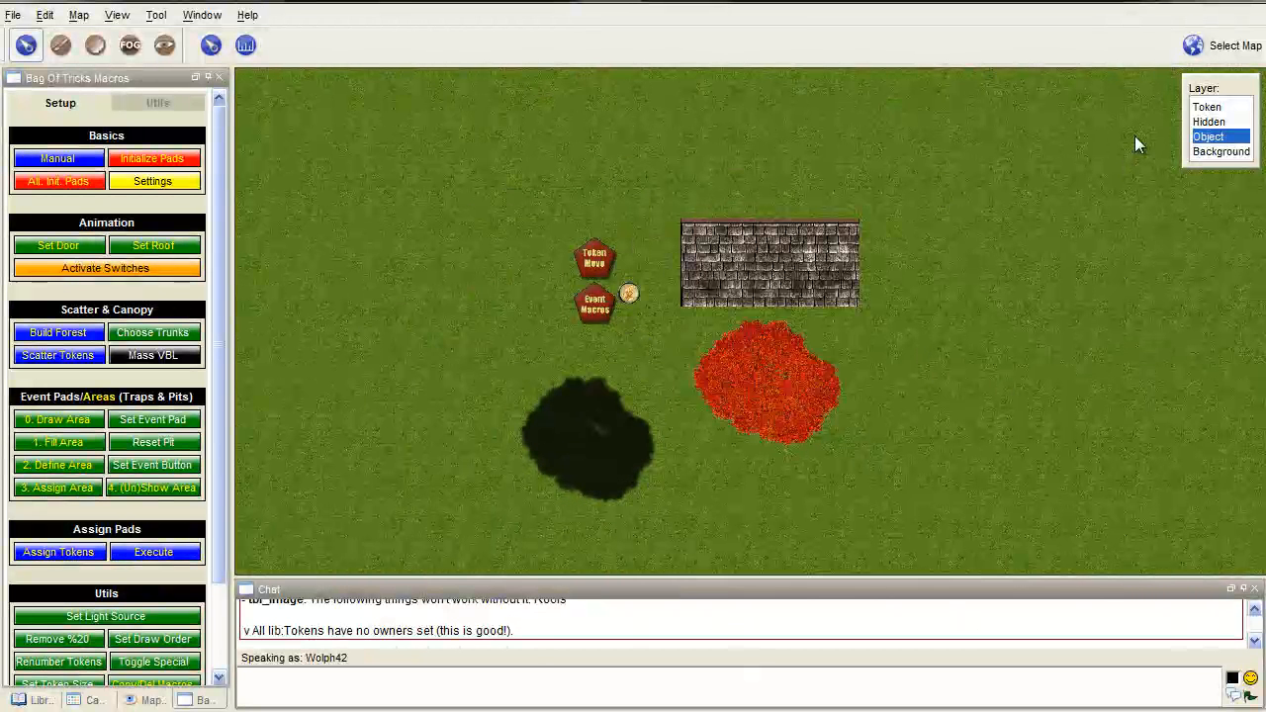
left_click(1209, 107)
left_click_drag(510, 195, 650, 336)
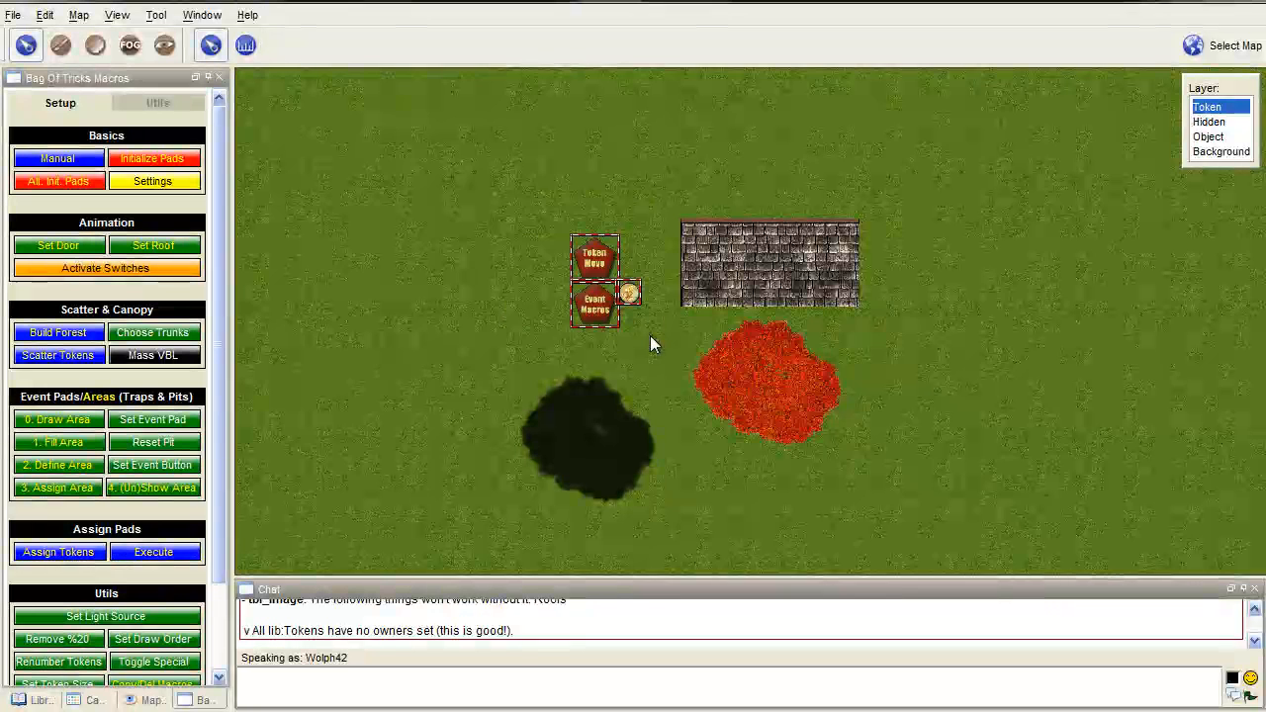
left_click_drag(594, 303, 460, 259)
left_click(550, 302)
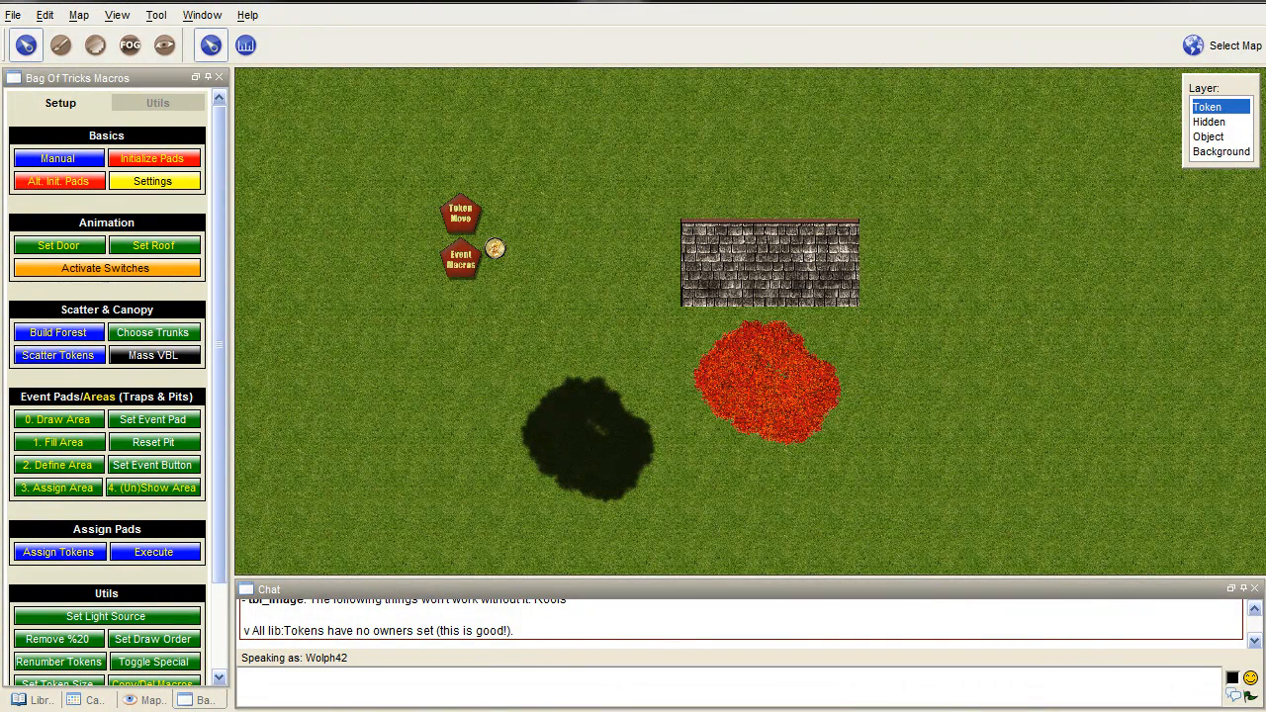
- Place the Trunk Base 4 image below the Event Macros token and change it to the Object layer
left_click_drag(999, 350, 463, 321)
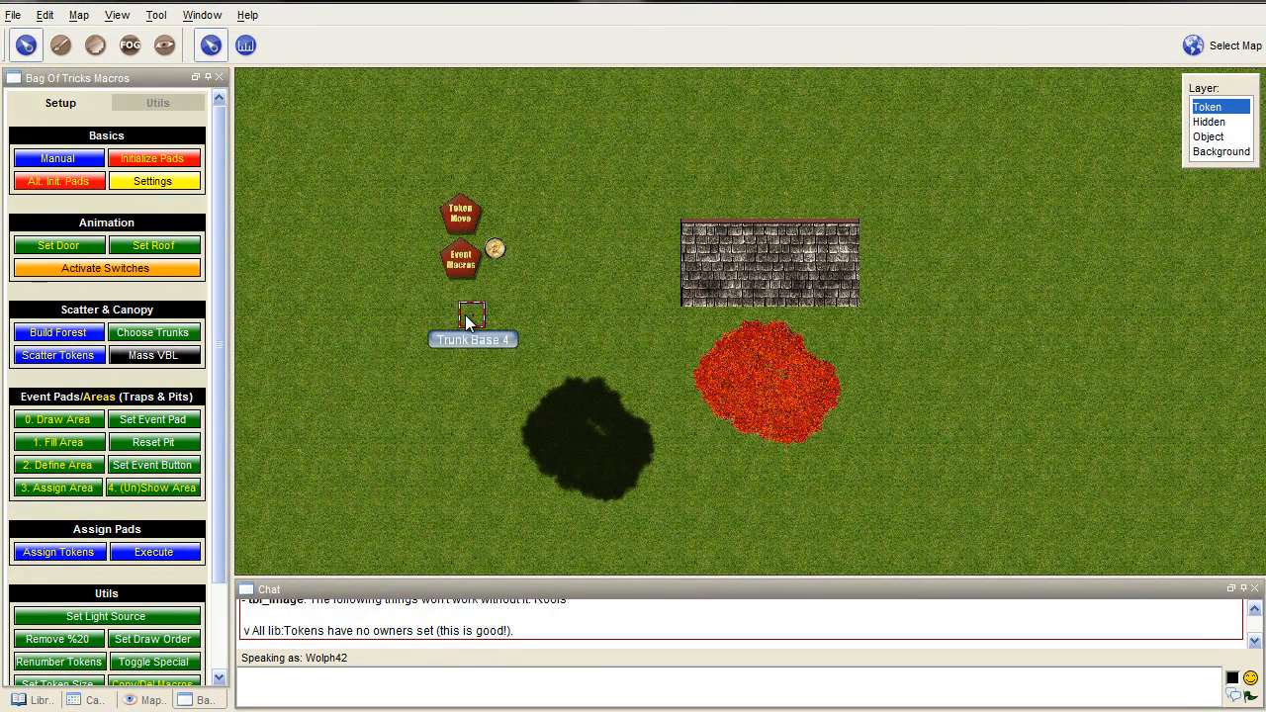
scroll(465, 319, "up", 5)
scroll(465, 314, "up", 4)
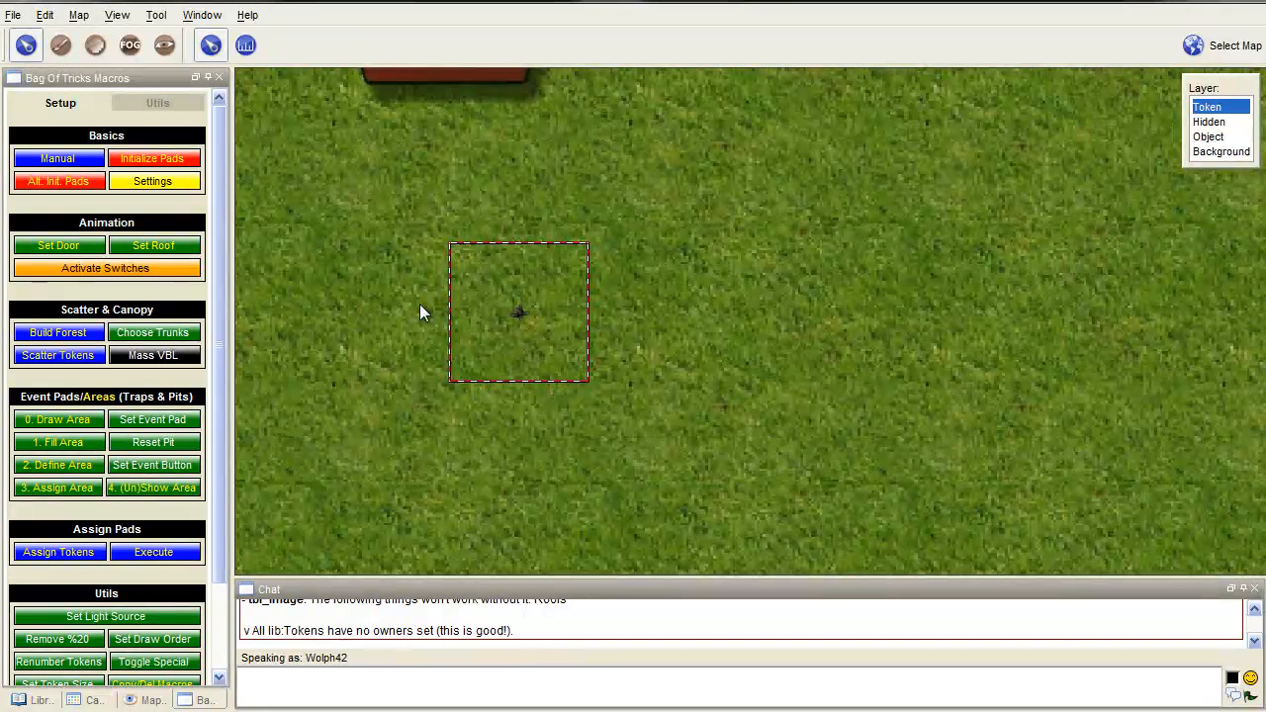
scroll(486, 313, "down", 5)
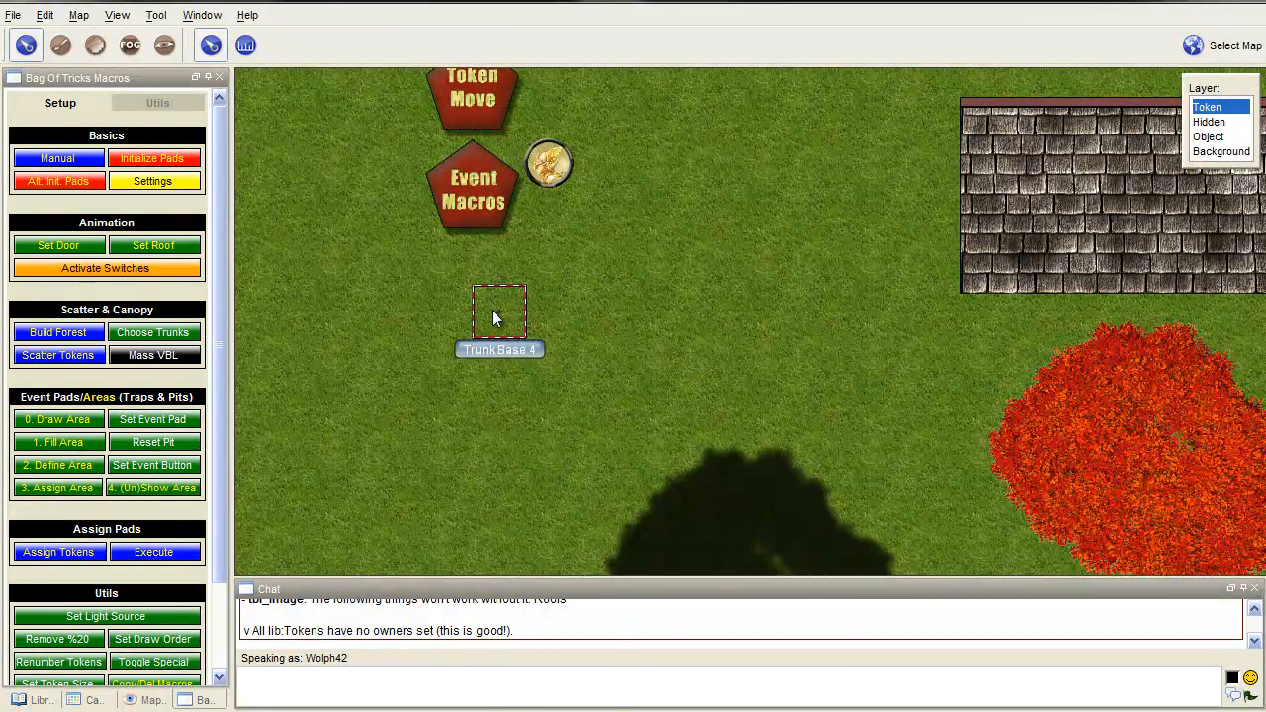
right_click(495, 319)
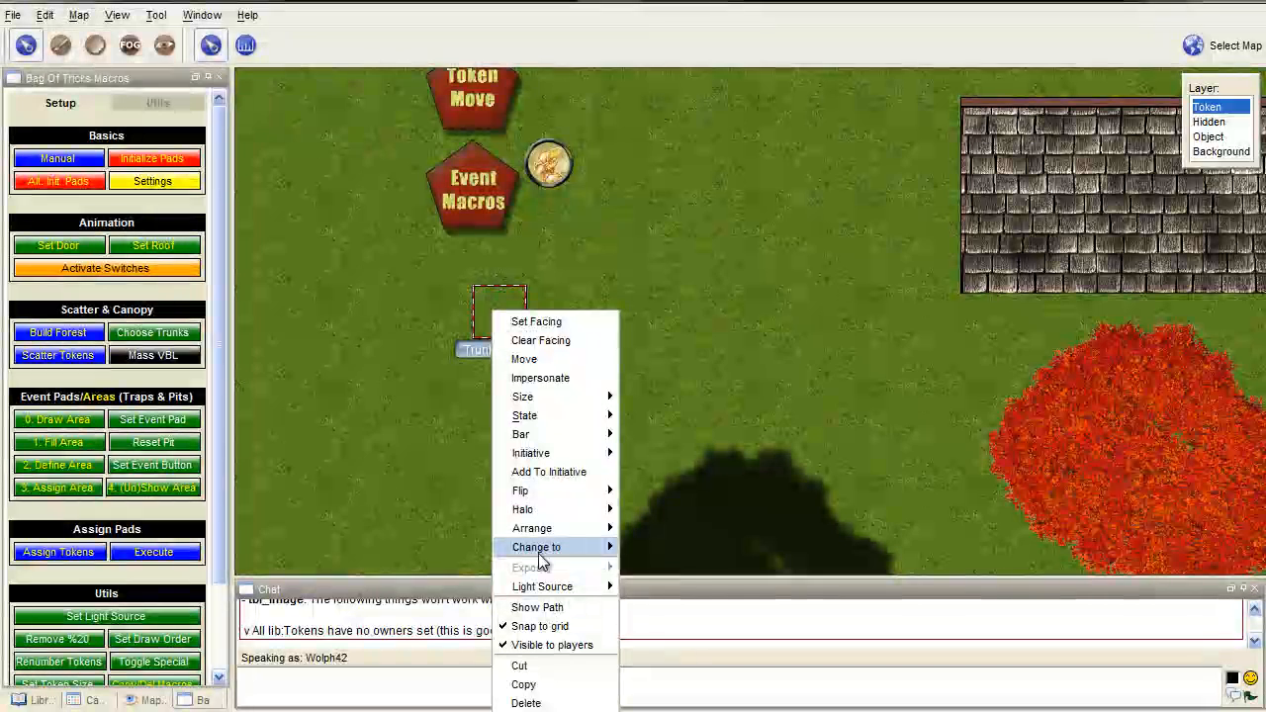
mouse_move(538, 553)
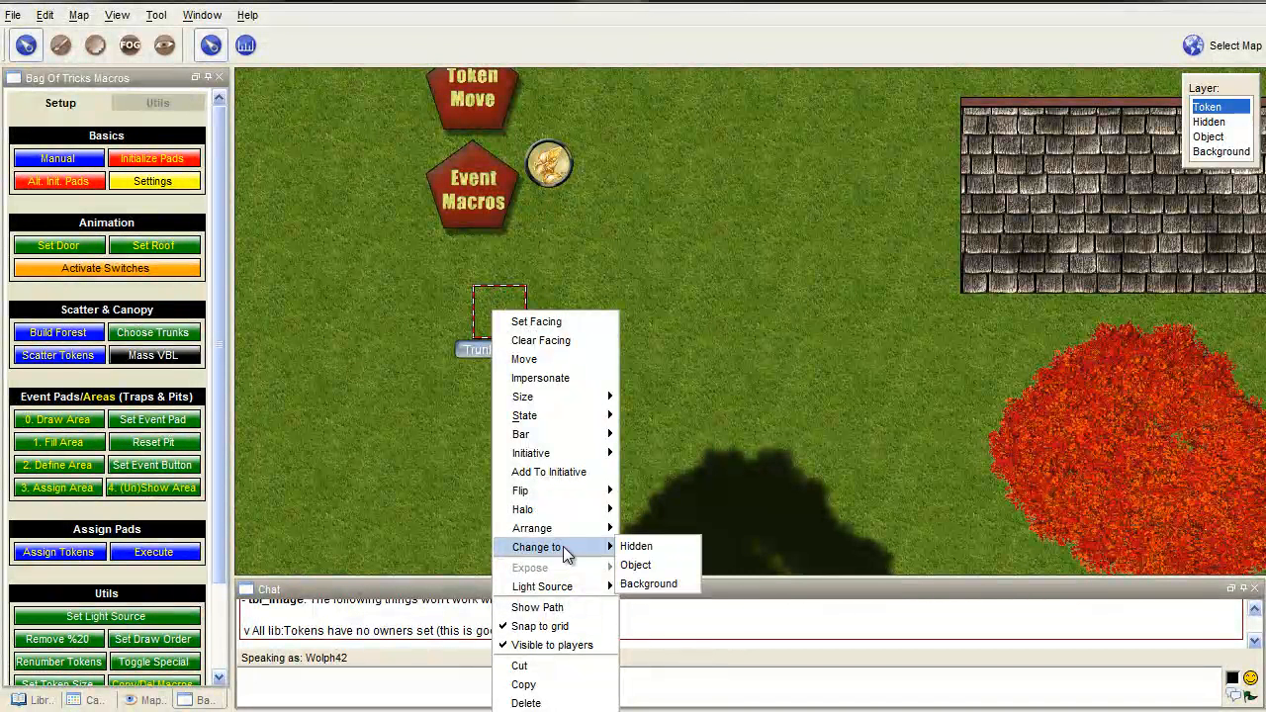
left_click(641, 566)
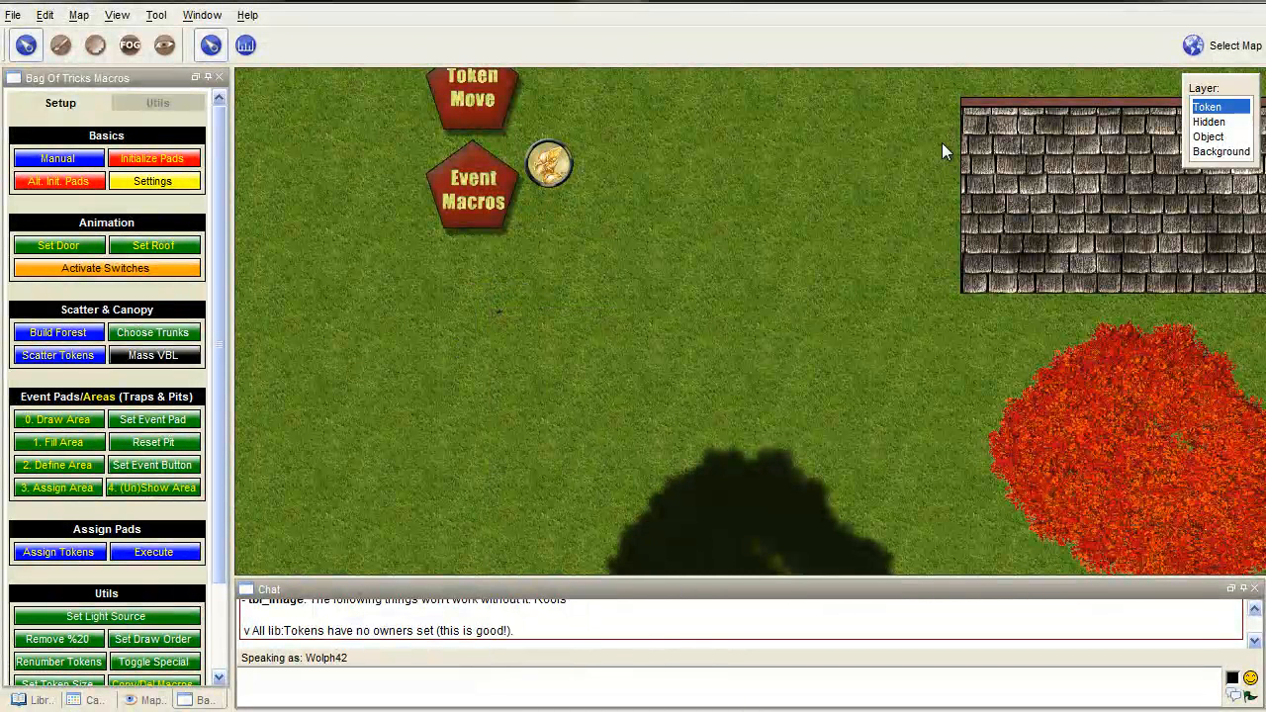
- Move Trunk Base 4 on the Object layer to the left of the Event Macros token and enlarge it with a preset size
left_click(1208, 137)
left_click_drag(495, 317, 358, 267)
right_click(358, 269)
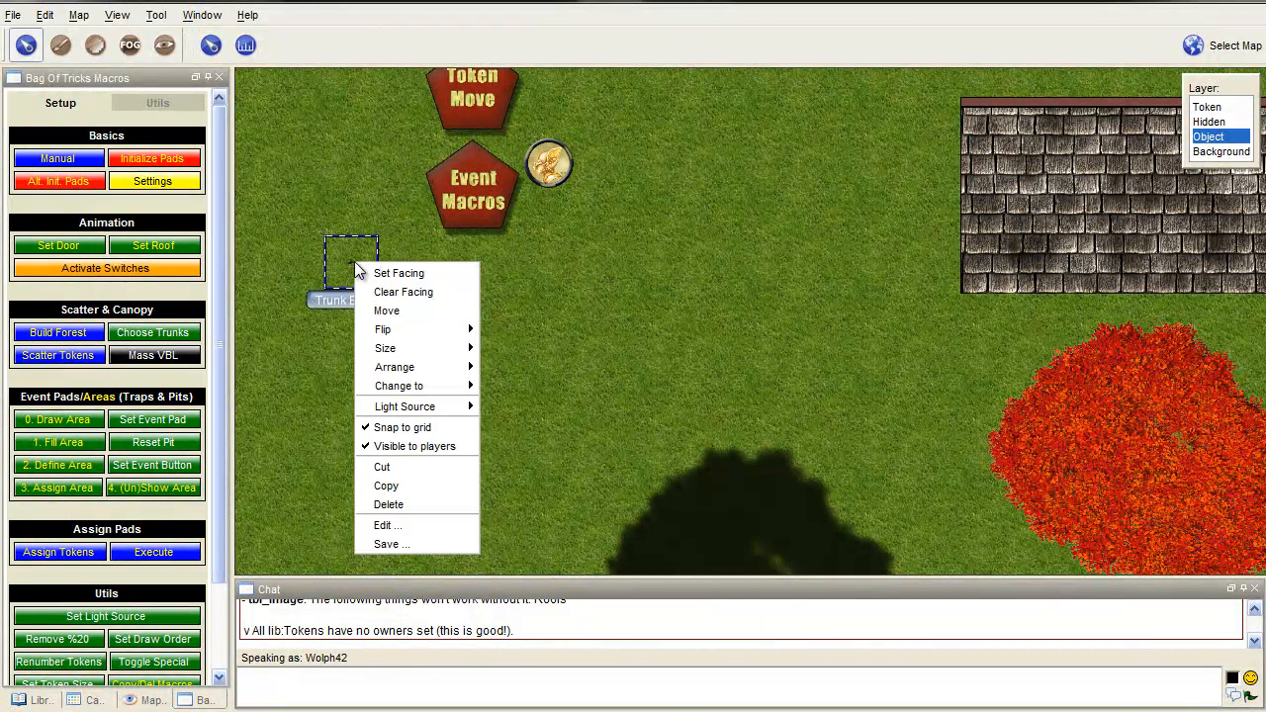
mouse_move(388, 348)
left_click(514, 342)
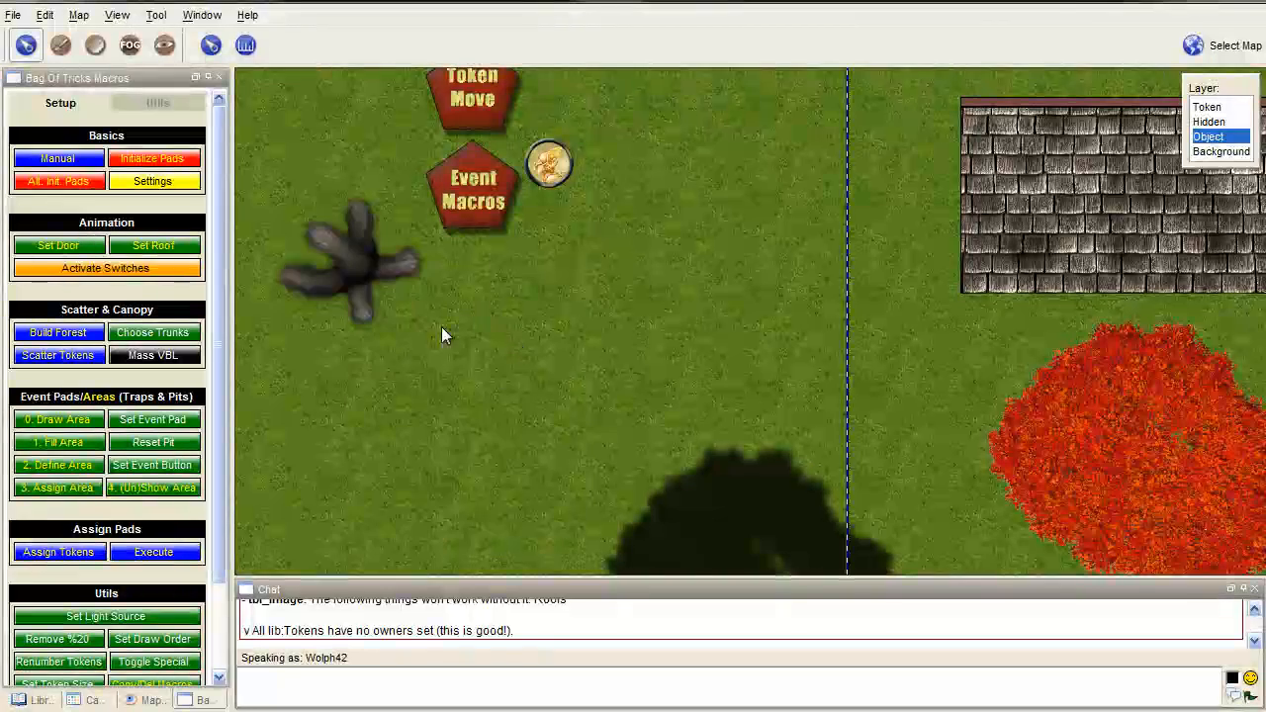
- Return to the Token layer and choose Trunk Base 4 as the trunk image for the canopy pads
left_click(1206, 107)
scroll(722, 261, "down", 3)
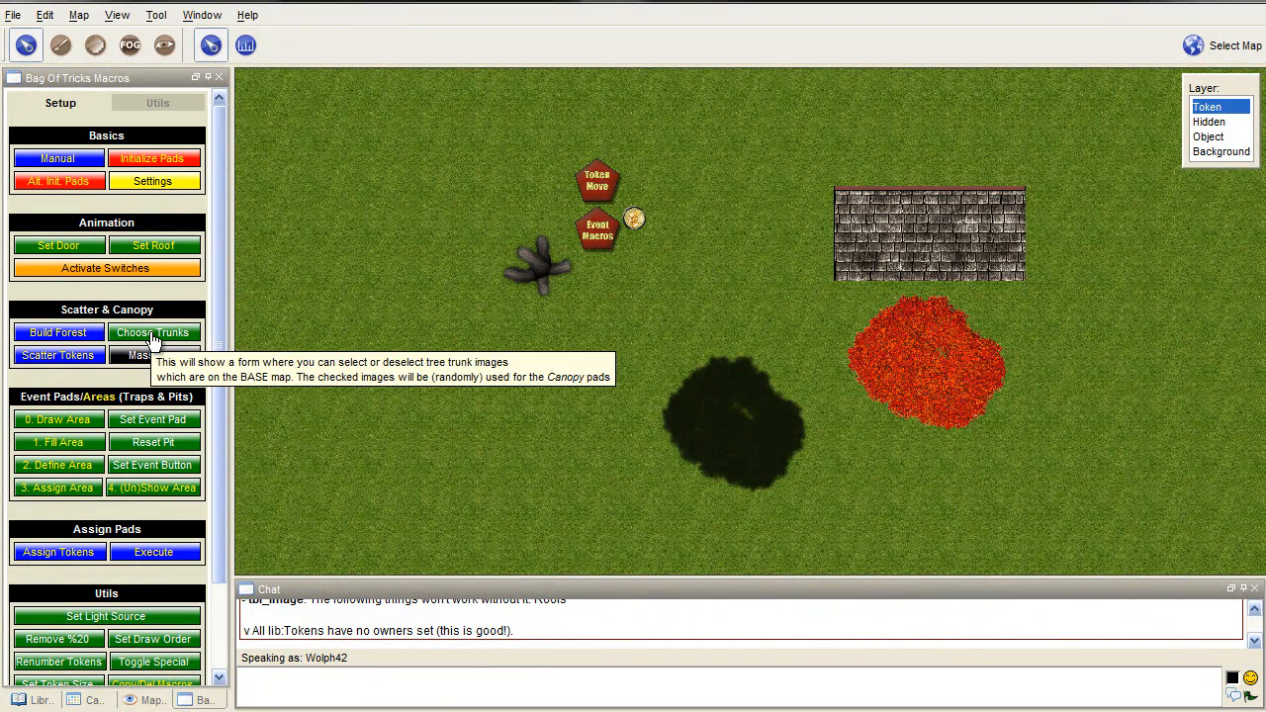
left_click(154, 336)
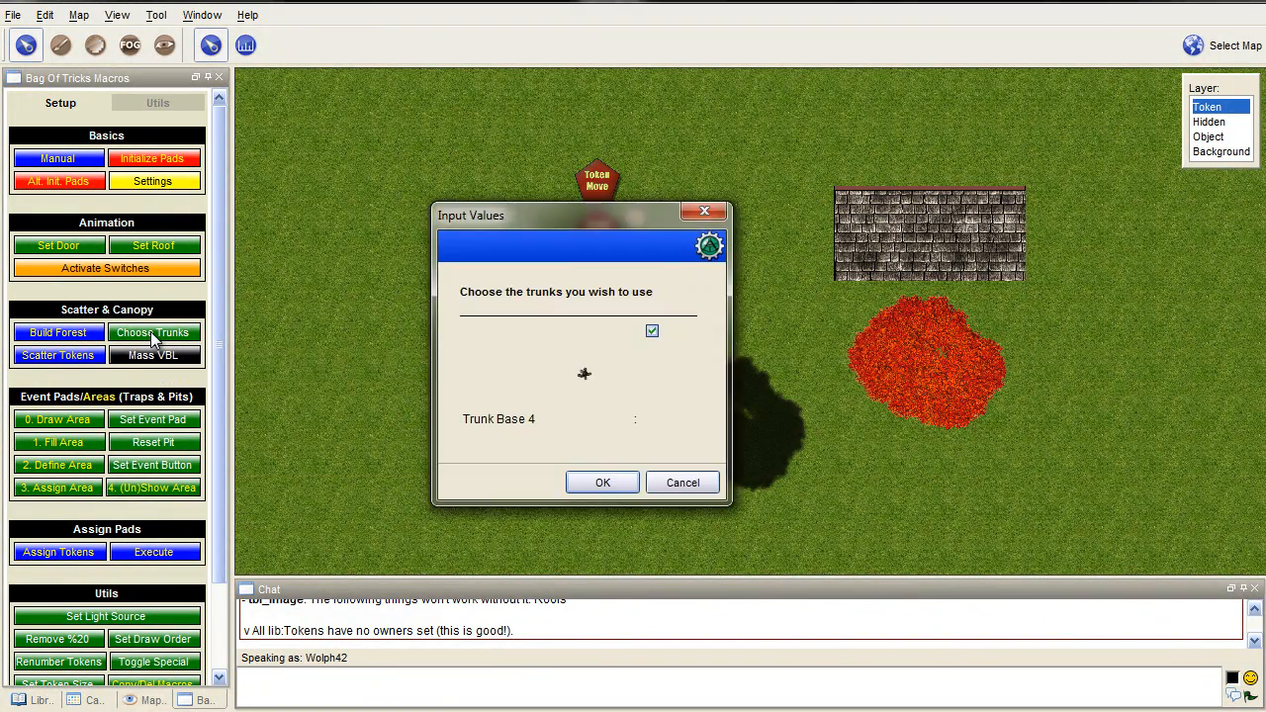
left_click(593, 483)
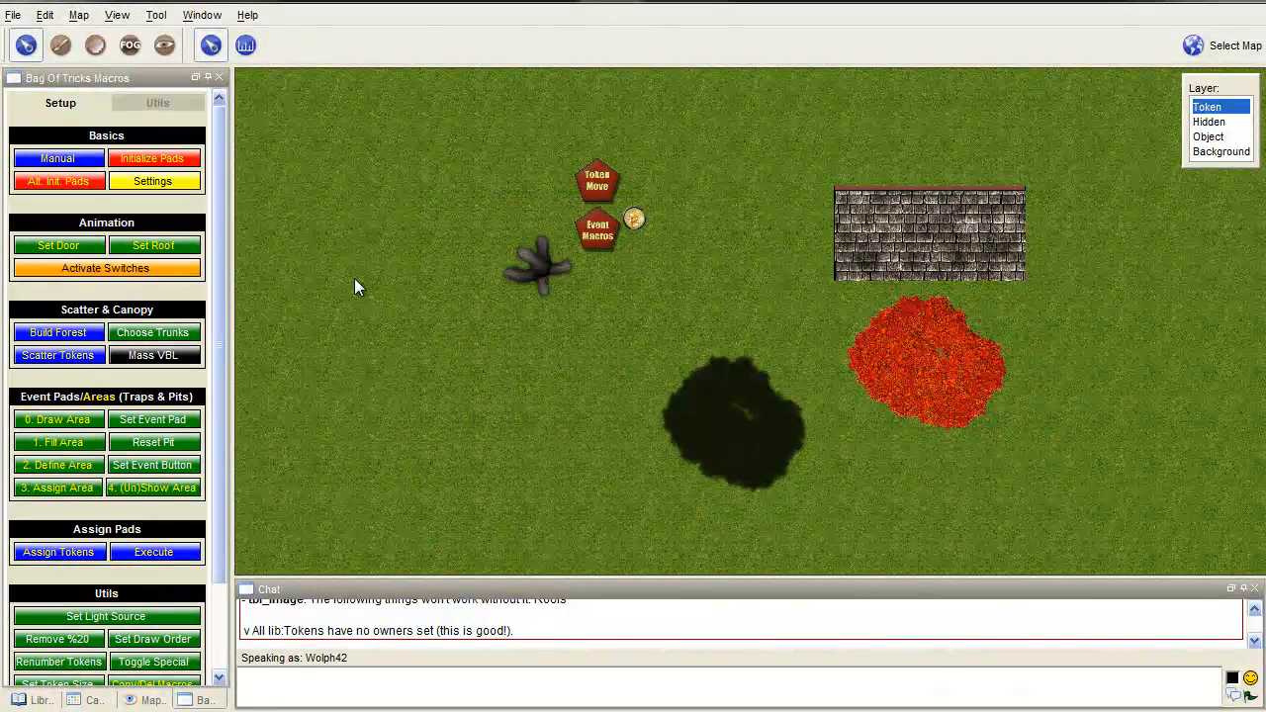
left_click(153, 336)
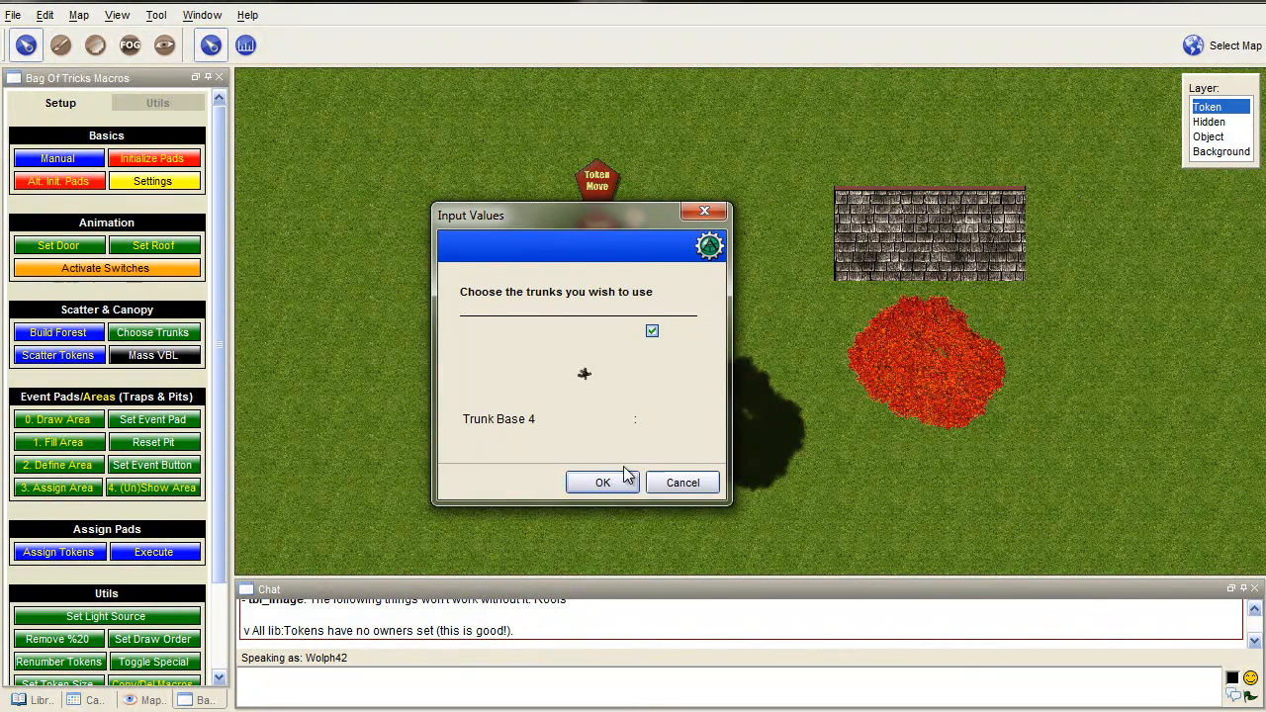
left_click(599, 485)
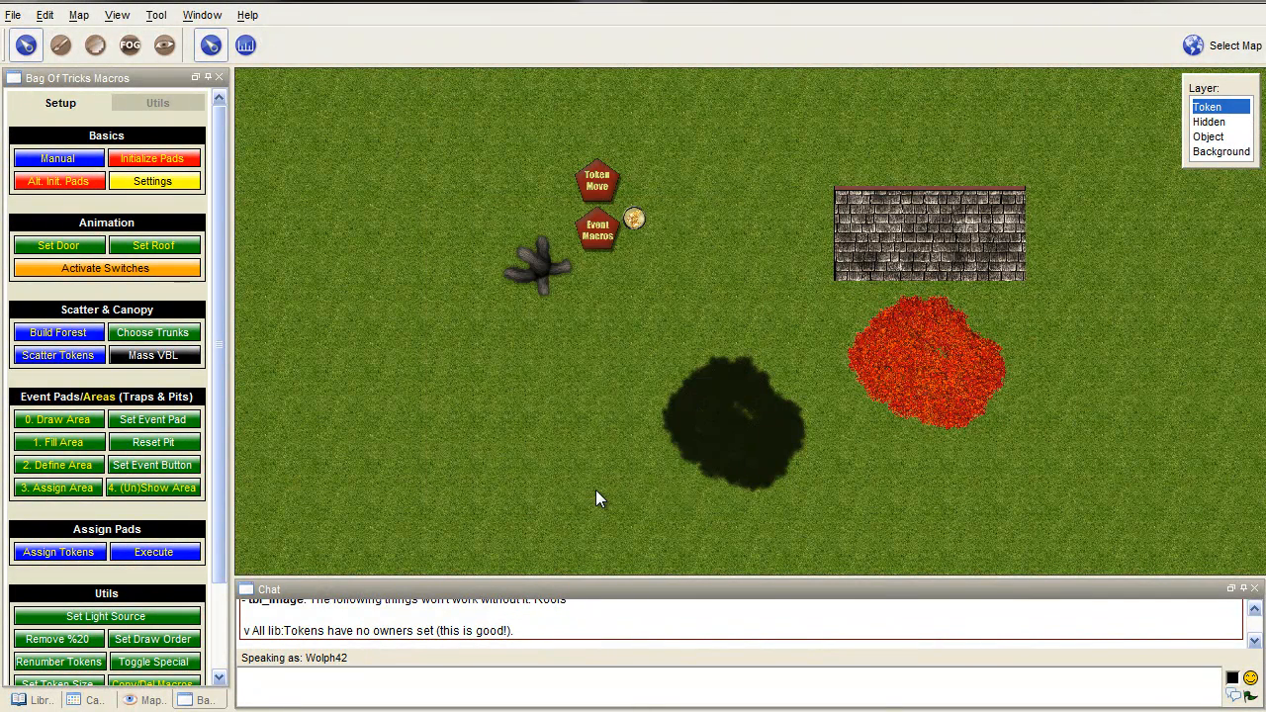
- Initialize the roof, foliage and canopy pads, and run the initialization a second time with the Object layer active
left_click(154, 164)
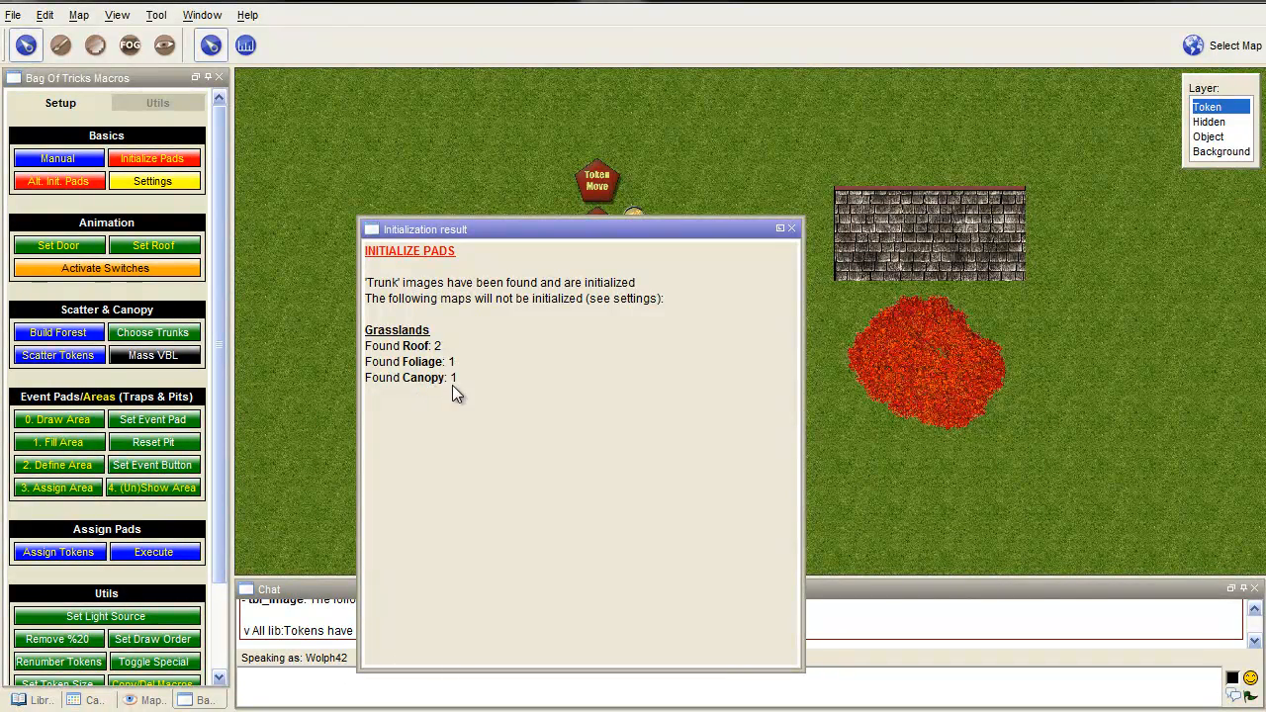
left_click(791, 228)
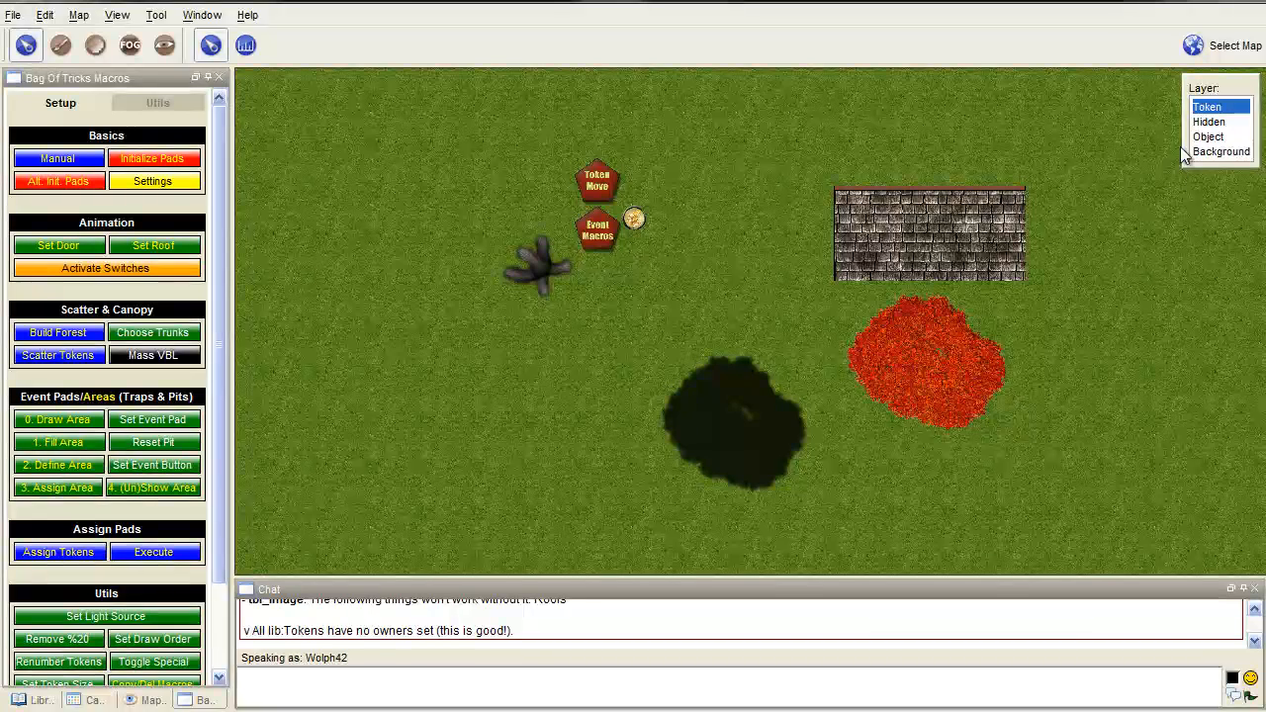
left_click(1208, 136)
left_click(942, 218)
left_click(945, 333)
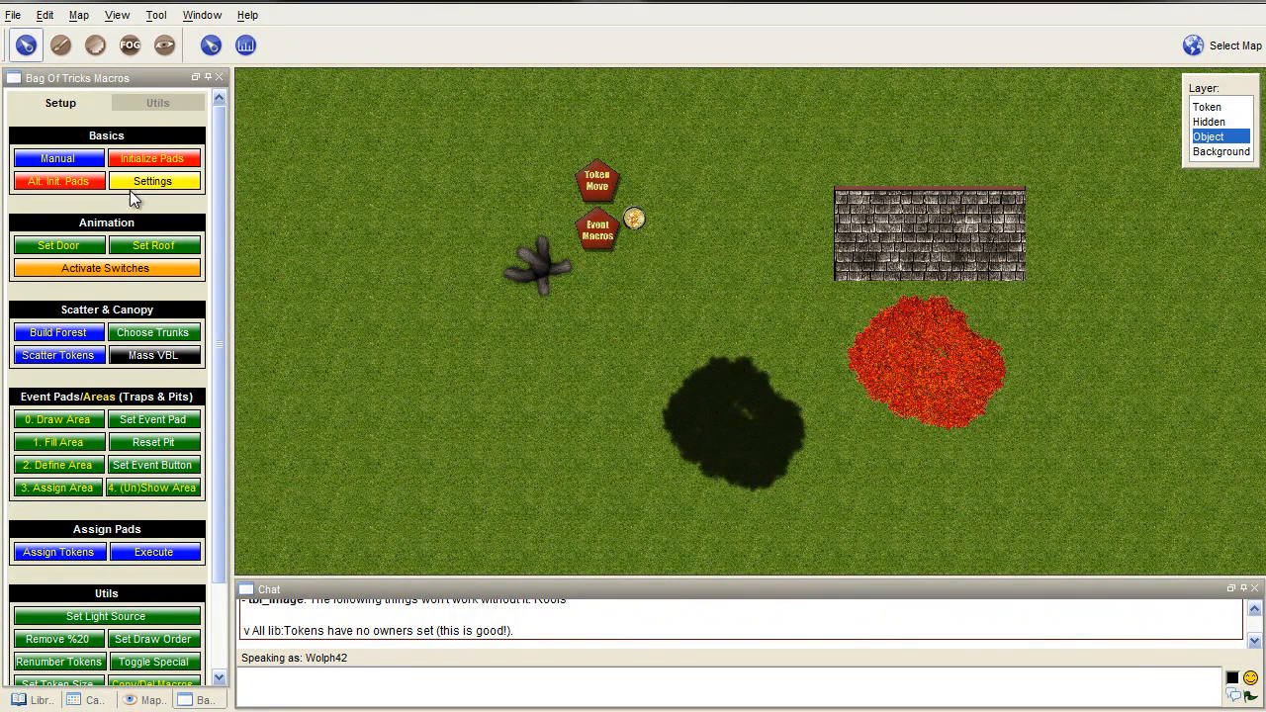
left_click(153, 161)
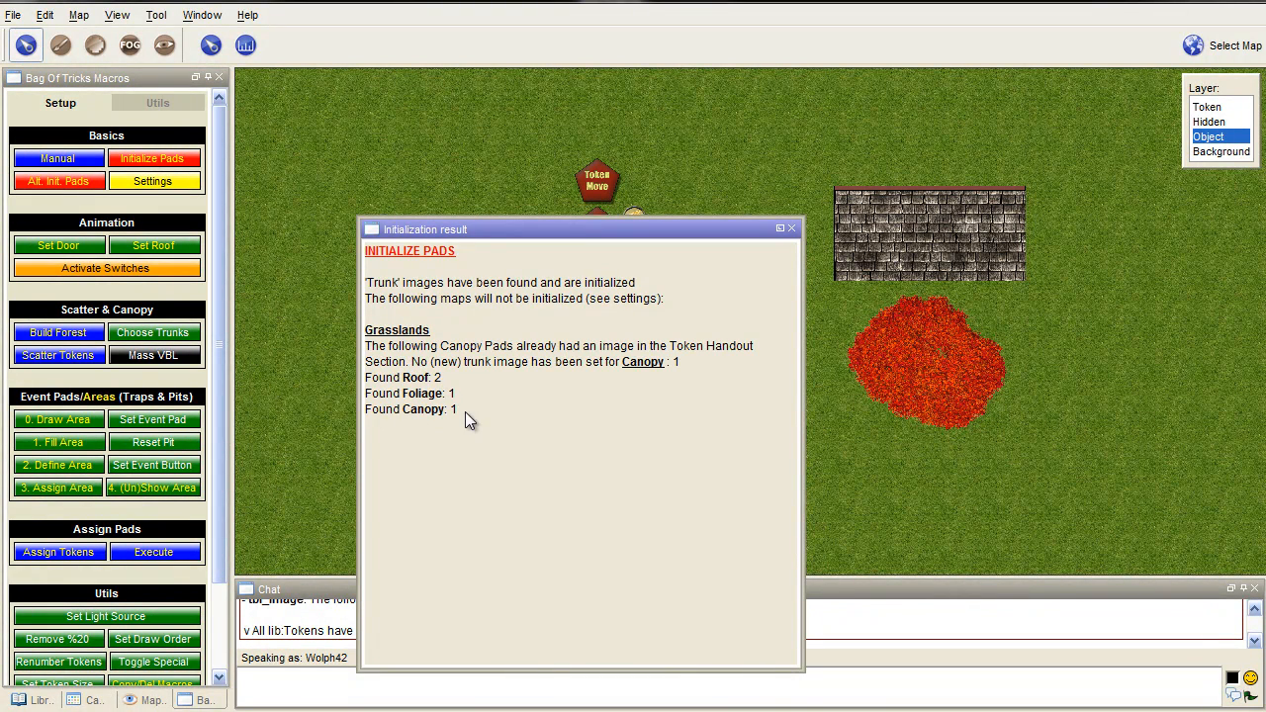
left_click(792, 228)
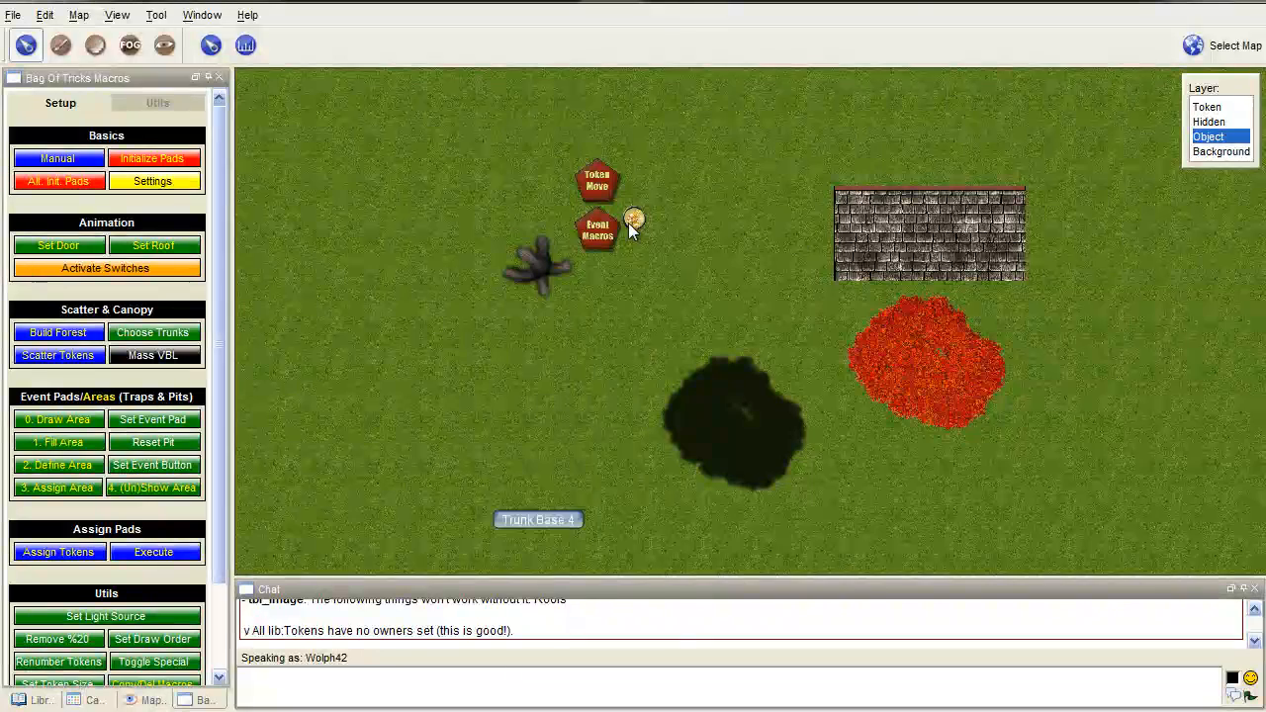
- Move the Hero token onto the roof to test its pad, and check the Object layer before returning to the Token layer
left_click(1225, 107)
left_click_drag(636, 230, 925, 253)
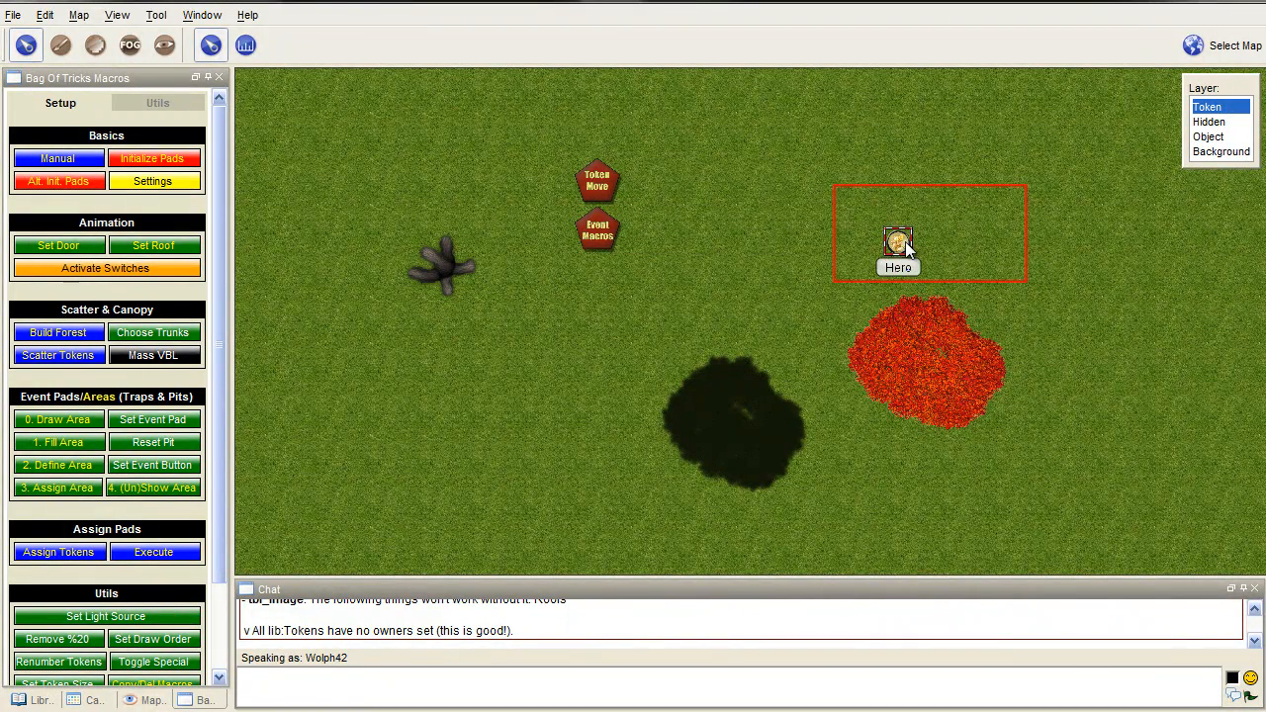
left_click(1209, 136)
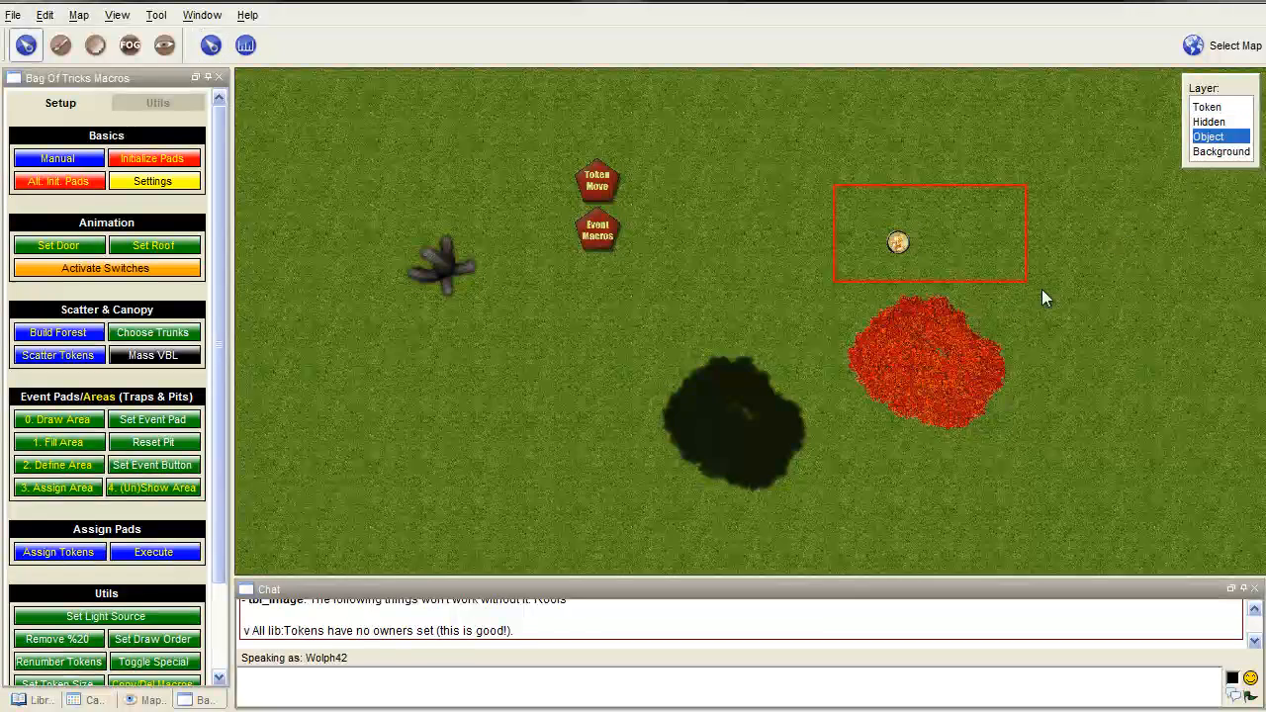
left_click(1207, 107)
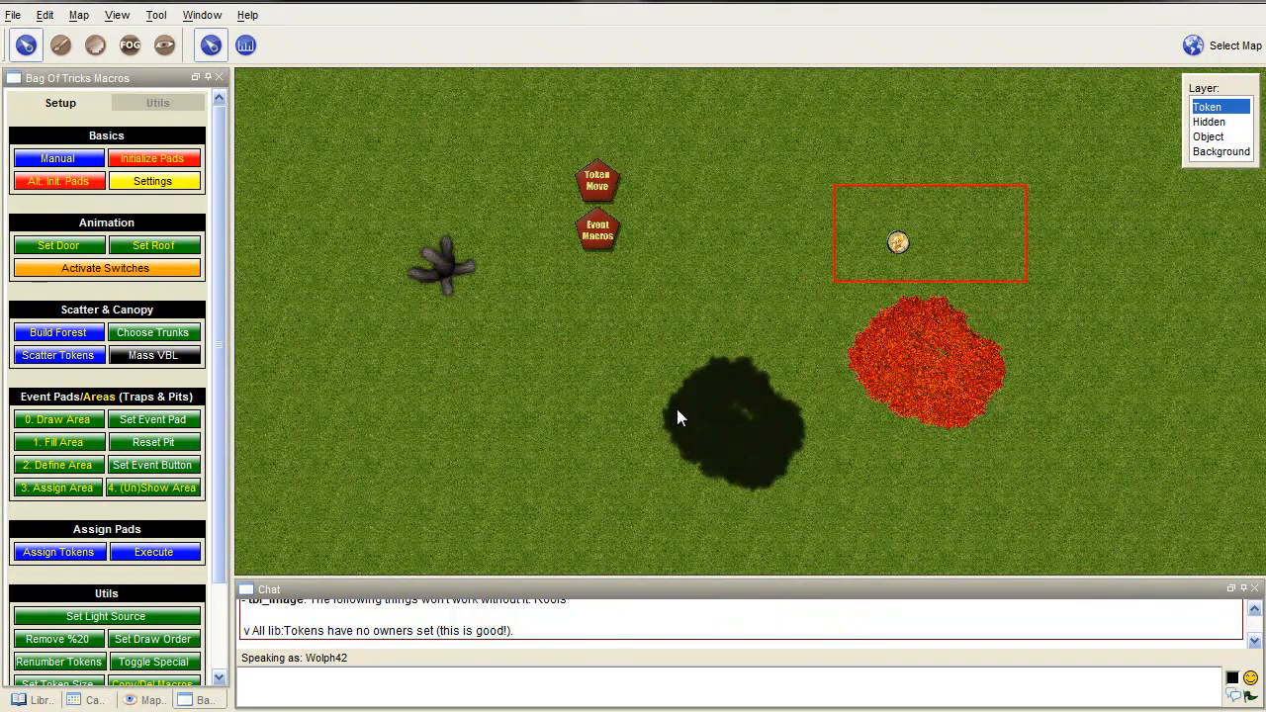
- Move the Hero token off the roof and onto the dark foliage to test the foliage pad
left_click_drag(897, 245, 733, 391)
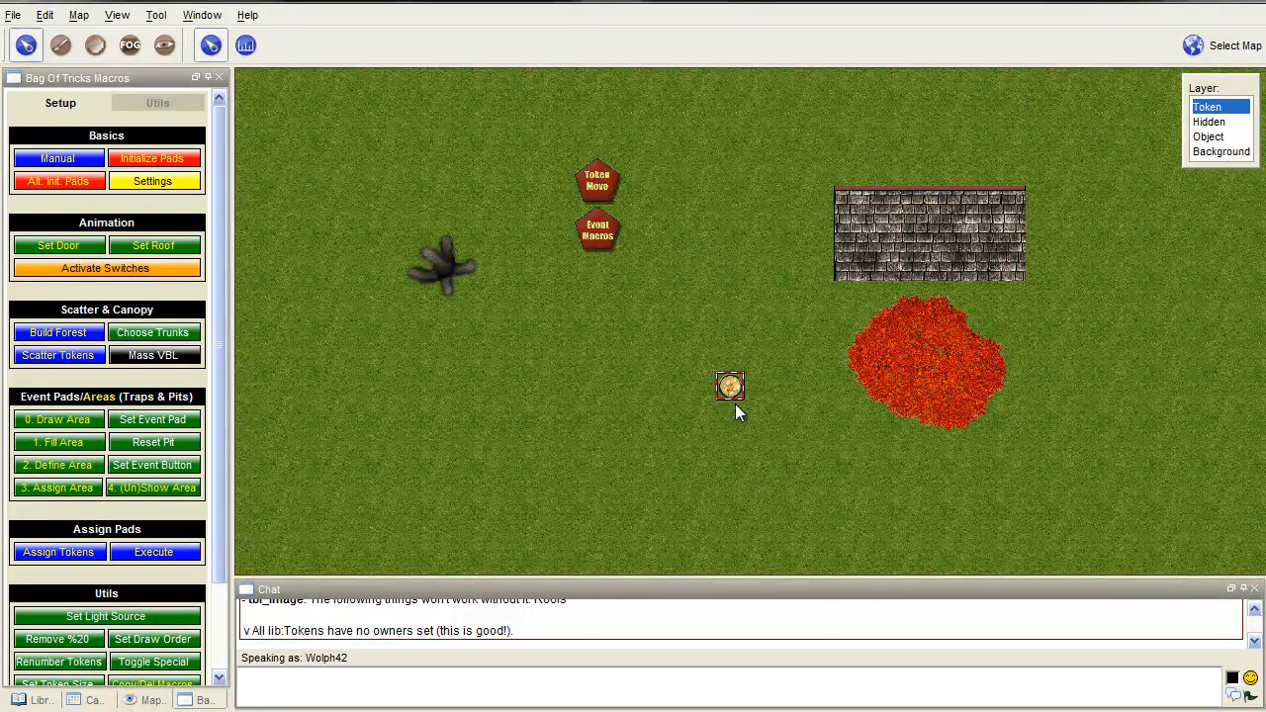
scroll(735, 403, "up", 1)
scroll(733, 427, "up", 1)
scroll(733, 426, "down", 4)
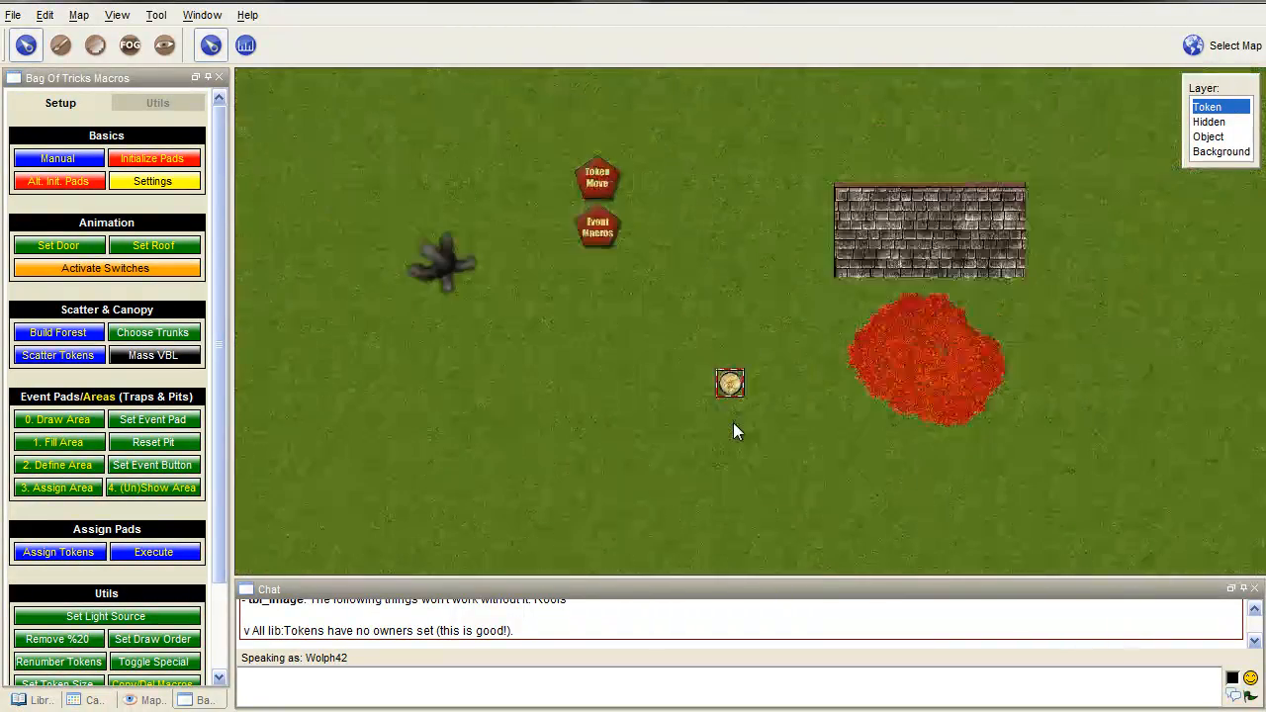
scroll(733, 422, "up", 2)
- Move the Hero token from the foliage onto the red canopy to test the canopy pad and inspect its trunk
left_click_drag(730, 391, 879, 366)
scroll(929, 386, "up", 5)
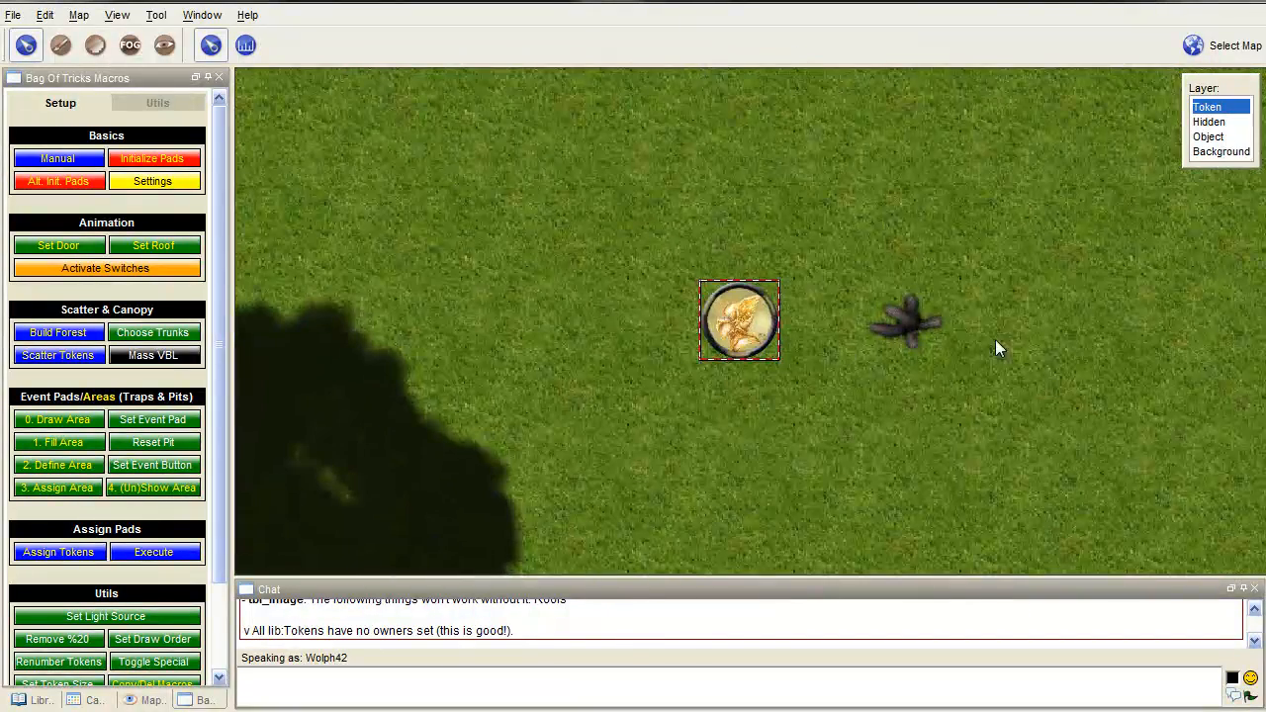
scroll(908, 301, "down", 3)
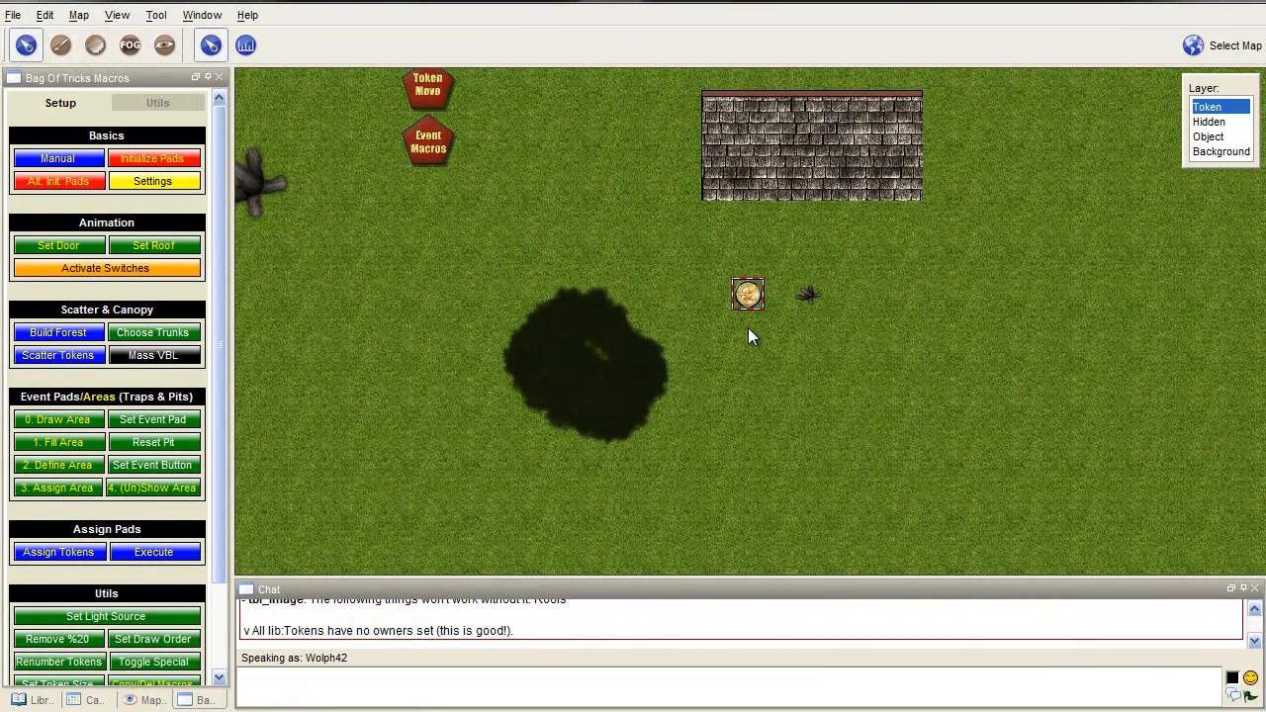
- Move the Hero token off the canopy to beside the Event Macros token, and move the stone roof above the Token Move token
left_click_drag(748, 296, 463, 213)
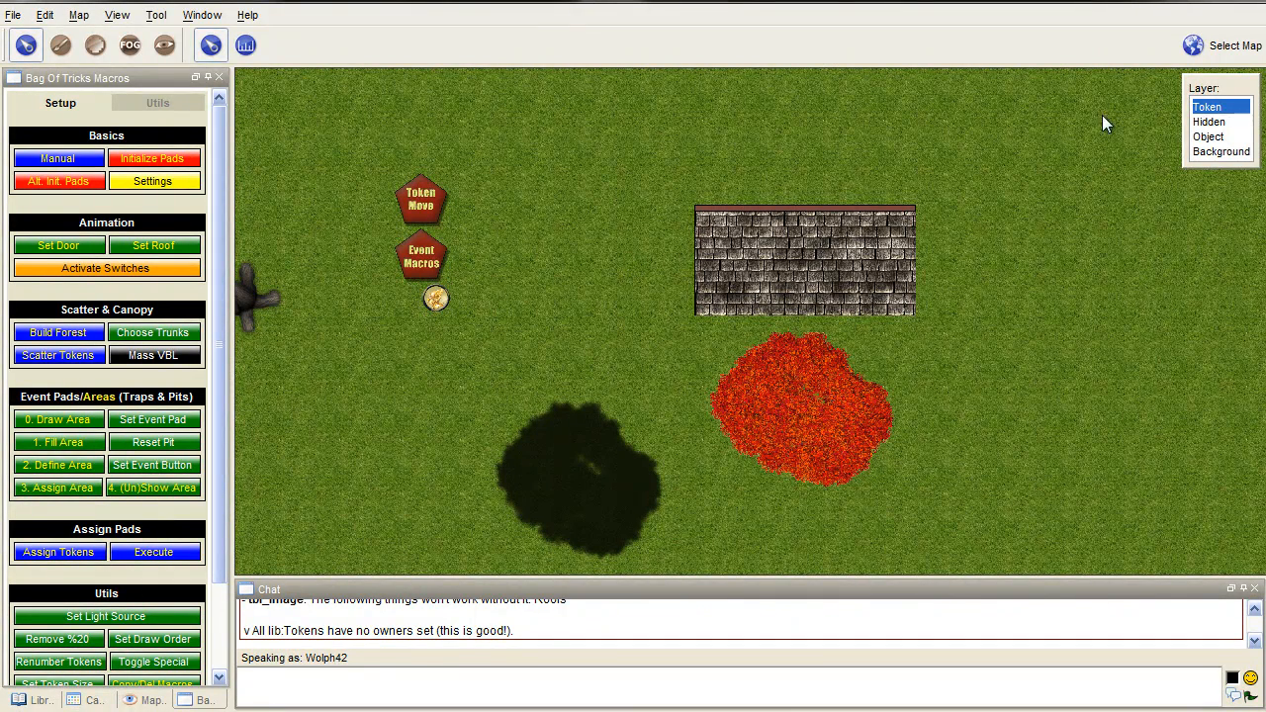
left_click(1209, 136)
left_click(767, 267)
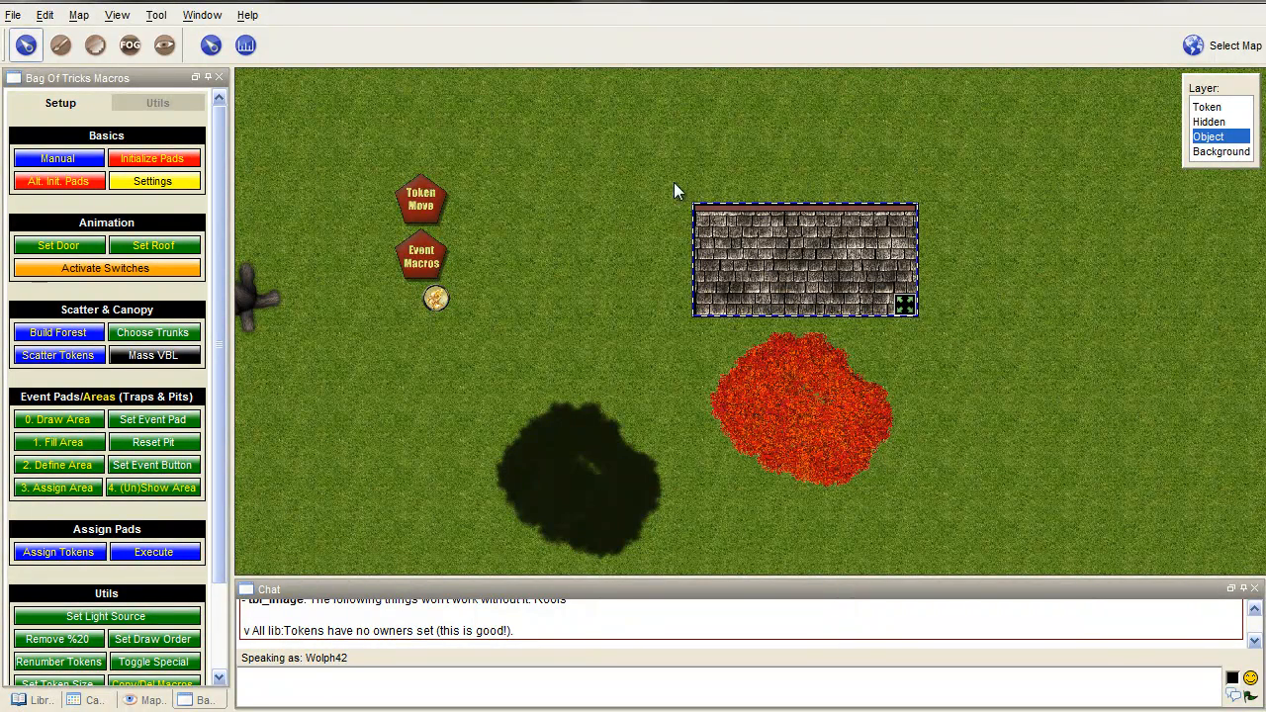
left_click_drag(772, 248, 389, 118)
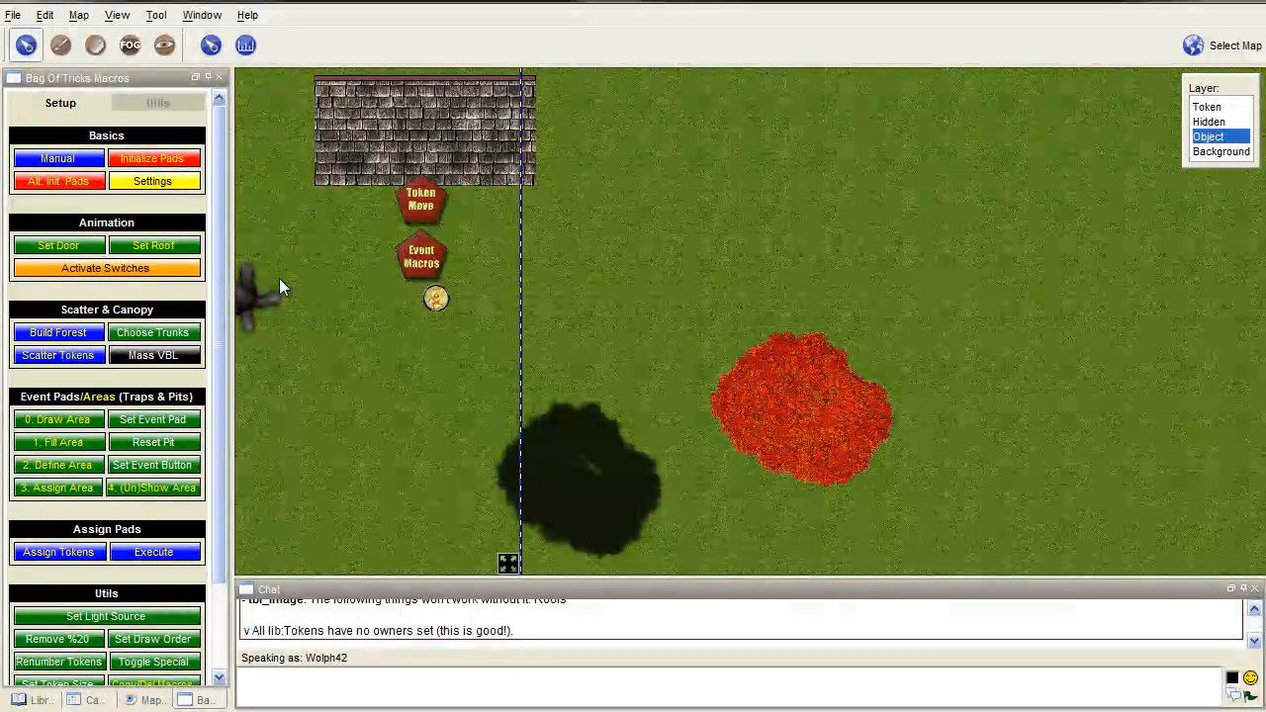
left_click(285, 401)
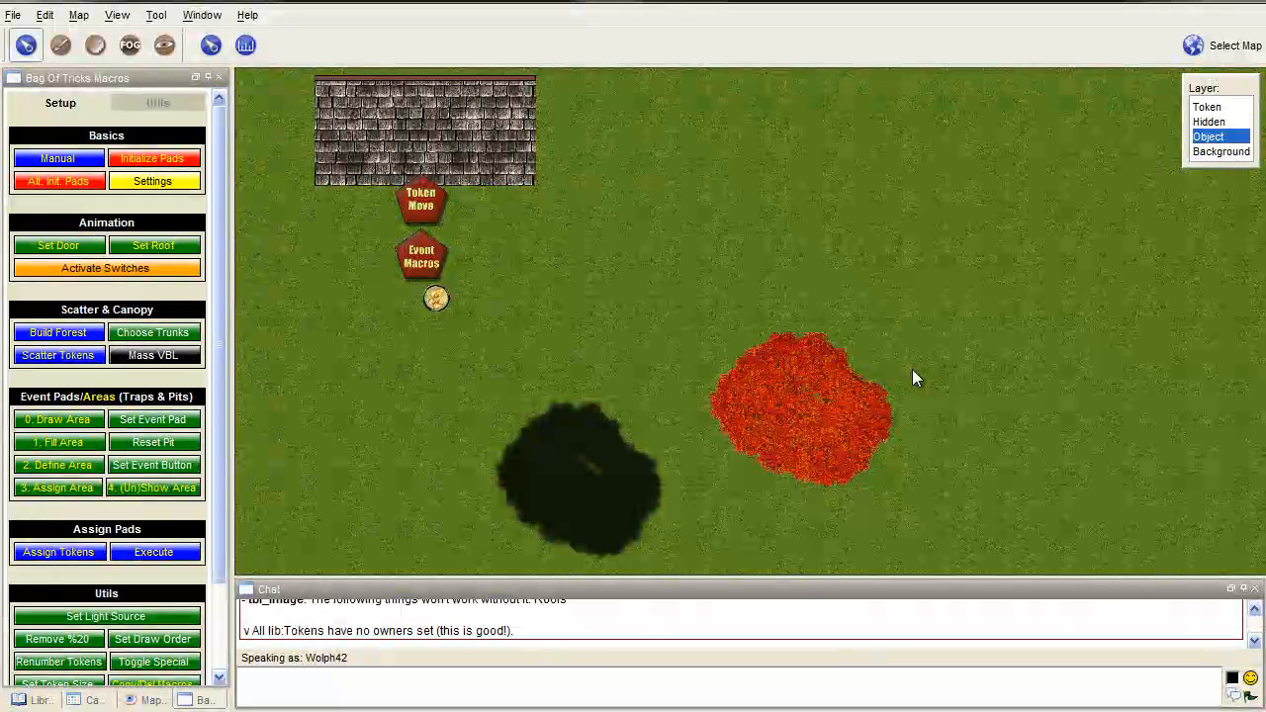
- Delete the red canopy and the dark foliage from the Object layer
left_click(818, 404)
key("Delete")
left_click(606, 477)
key("Delete")
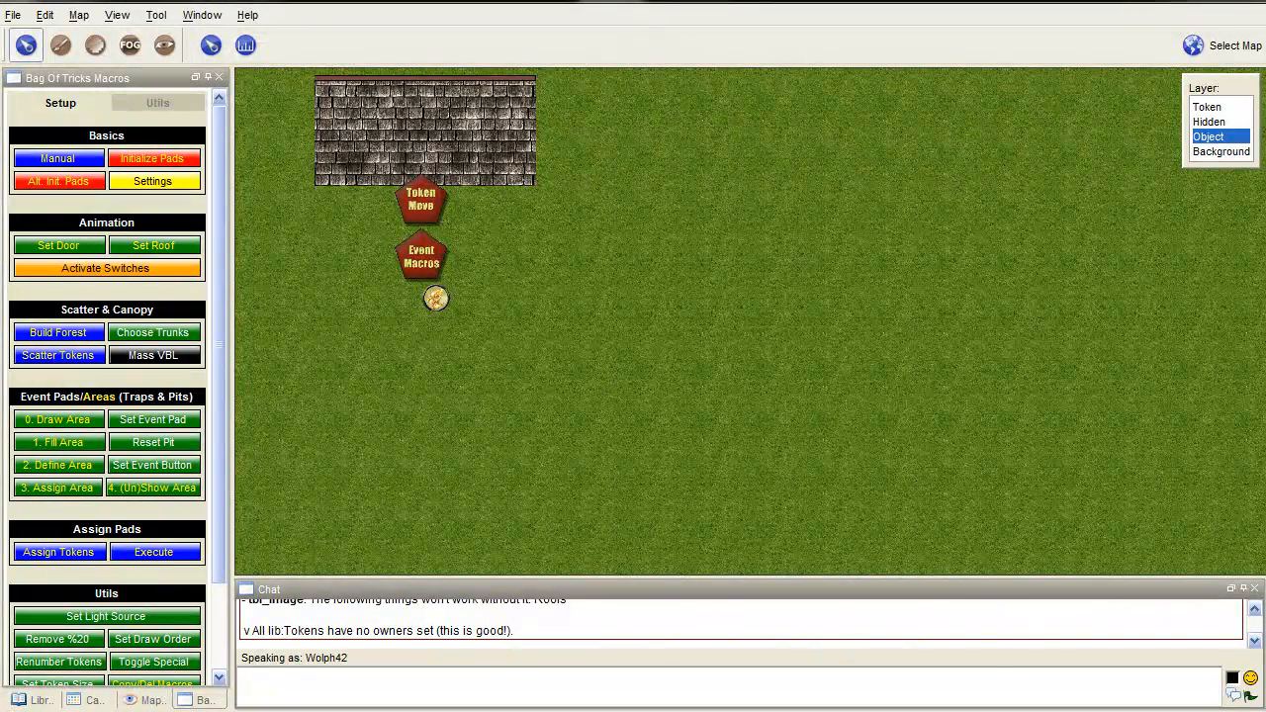
- Place the Roof 3 fold image on the Object layer, away from the stone roof, and scale it down
left_click_drag(495, 711, 787, 366)
left_click_drag(925, 392, 763, 295)
scroll(761, 292, "down", 3)
scroll(761, 292, "down", 6)
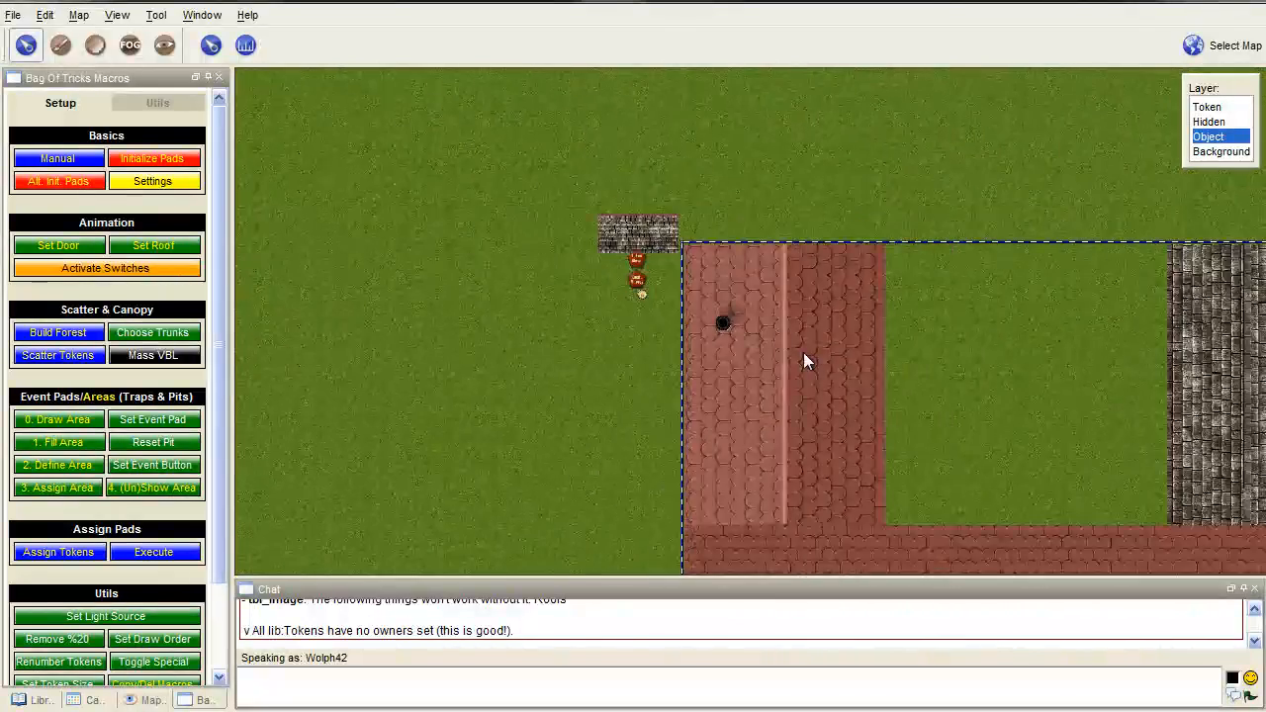
left_click_drag(1011, 521, 795, 315)
scroll(776, 283, "up", 7)
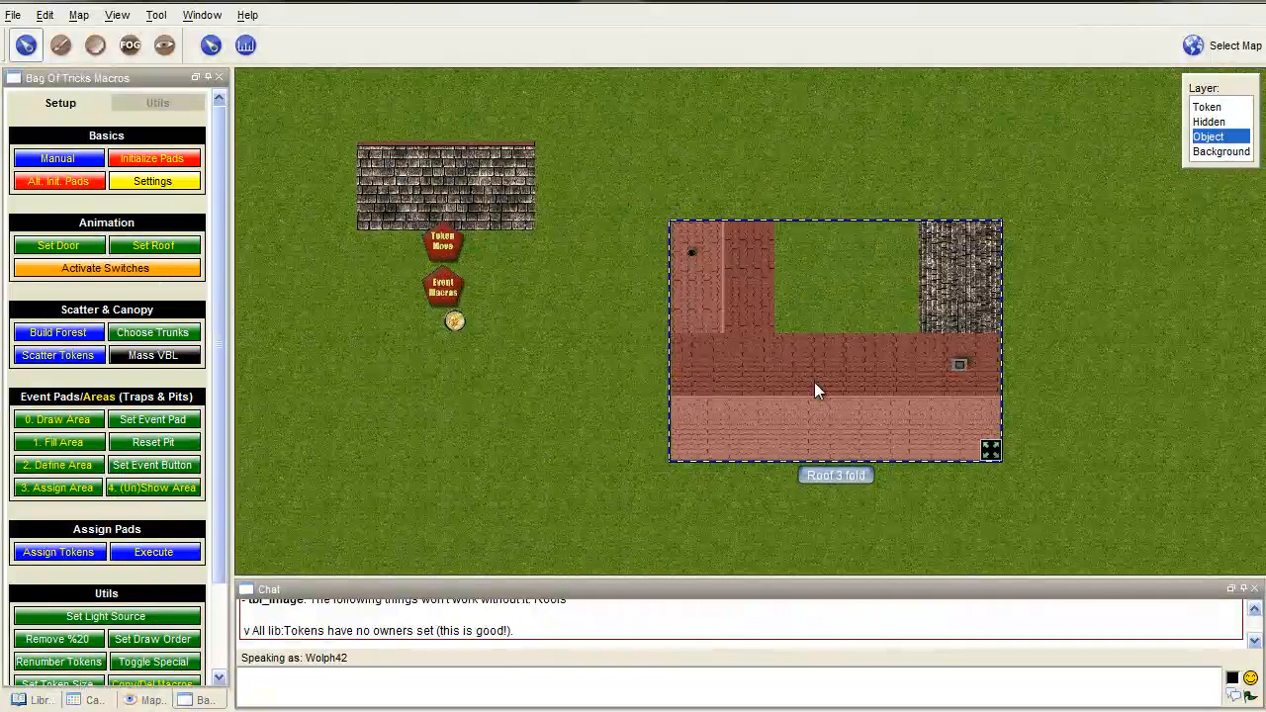
- Initialize the pads for the stone roof and Roof 3 fold, and deselect the roof
left_click(153, 159)
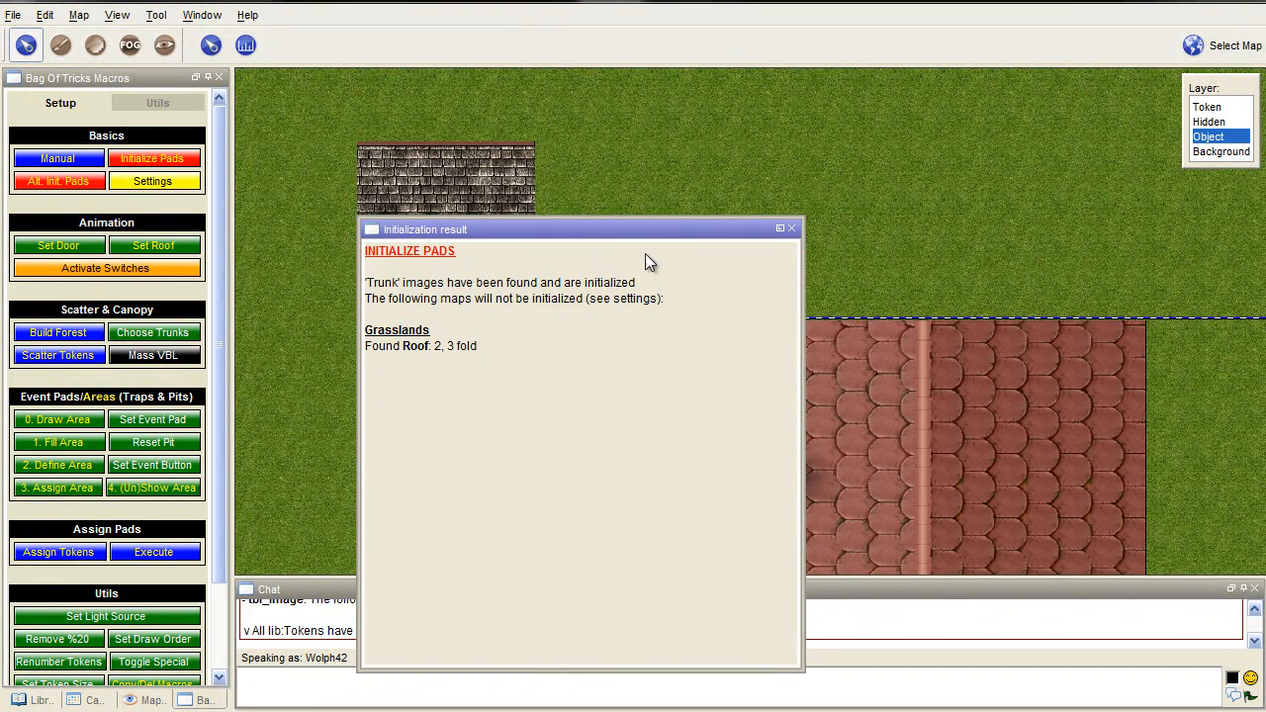
left_click(790, 229)
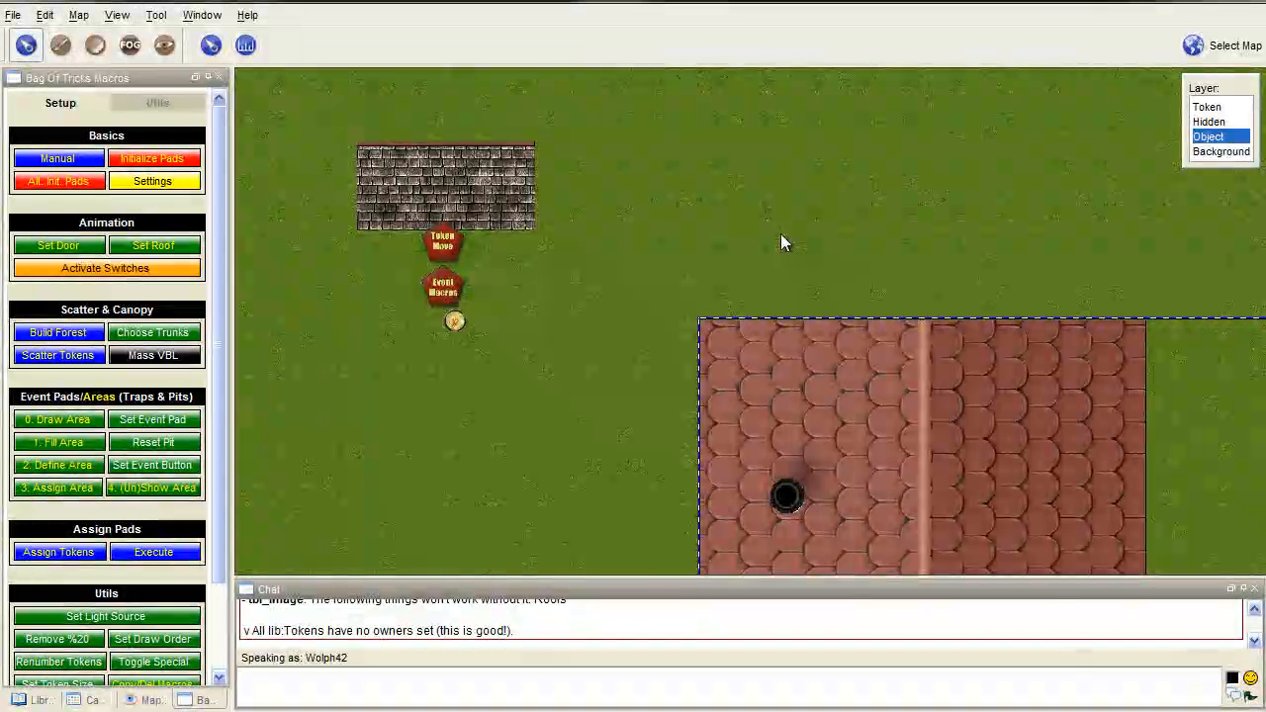
left_click(481, 330)
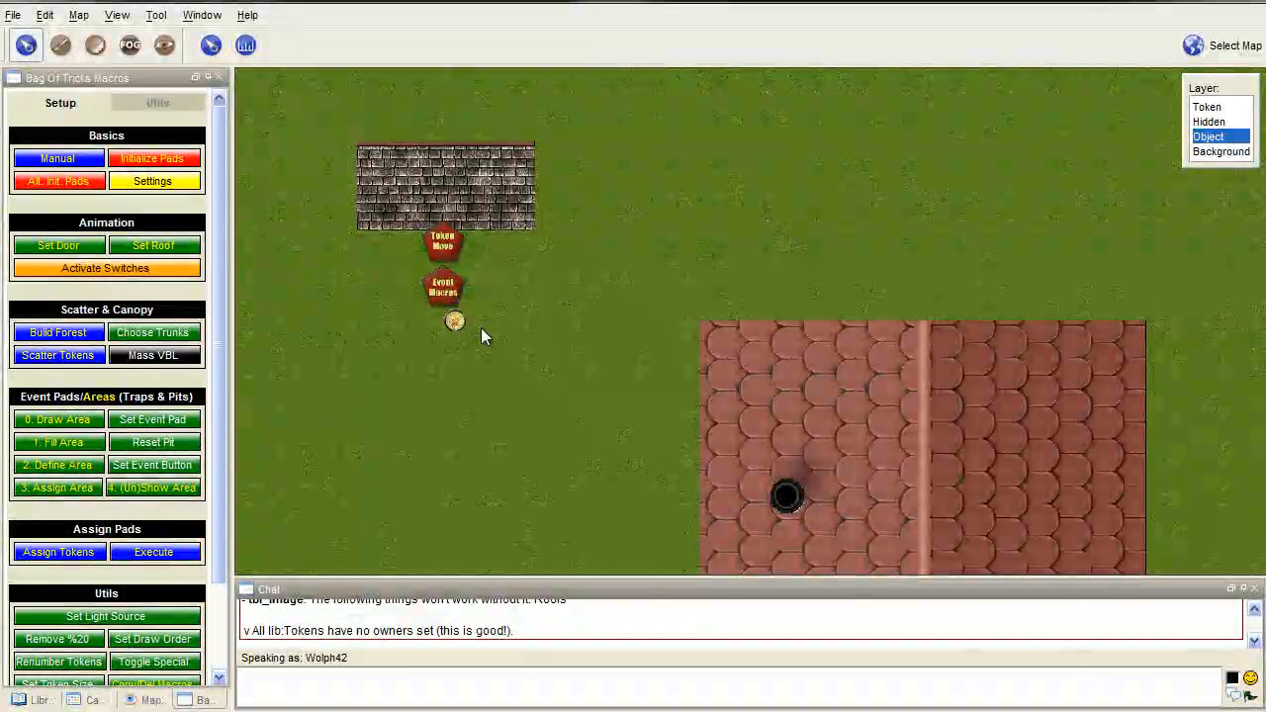
- Move the Hero token on the Token layer to the open grass above Roof 3 fold
left_click(1205, 107)
left_click(455, 323)
left_click_drag(453, 321, 1035, 212)
- Scale Roof 3 fold down again on the Object layer, below the Hero token
left_click_drag(925, 277, 588, 171)
scroll(588, 171, "down", 7)
left_click_drag(773, 272, 766, 264)
scroll(732, 252, "down", 4)
left_click(1209, 136)
left_click(927, 400)
scroll(949, 391, "down", 2)
left_click_drag(994, 549, 852, 358)
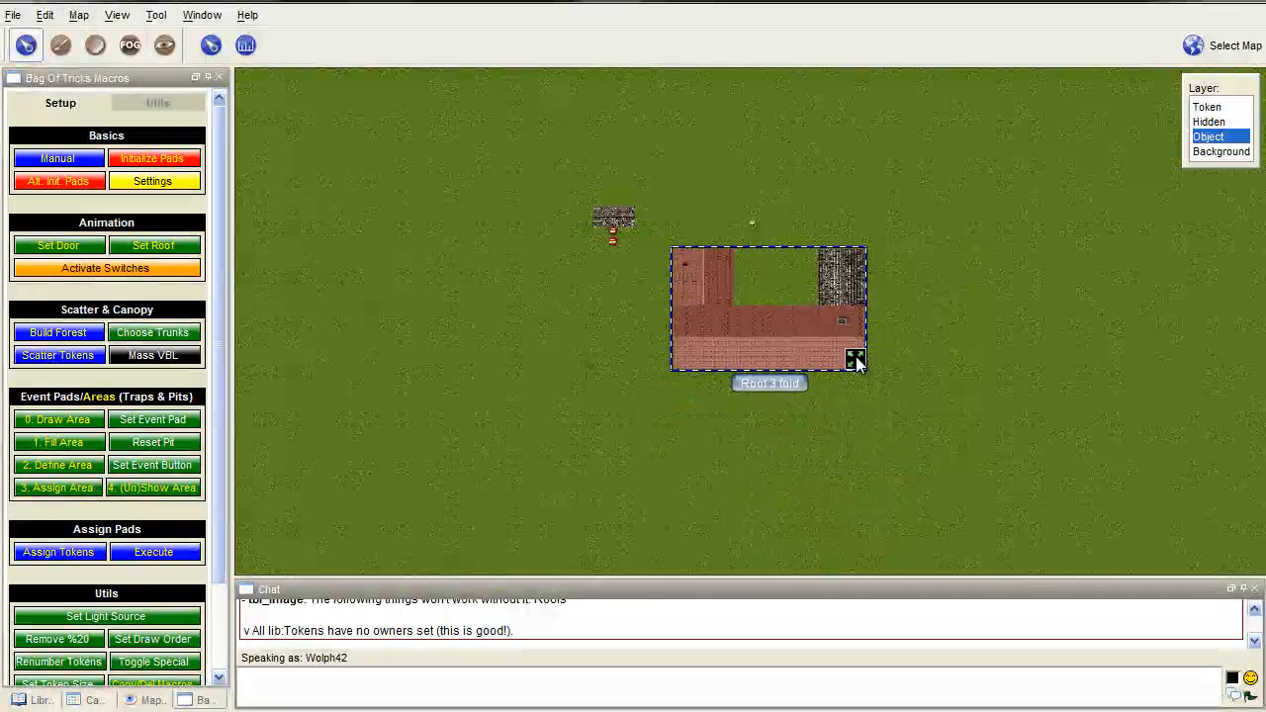
- Test the Roof 3 fold pad by moving the Hero token onto its red wing, into the courtyard gap and back outside
left_click(1207, 107)
scroll(999, 252, "up", 5)
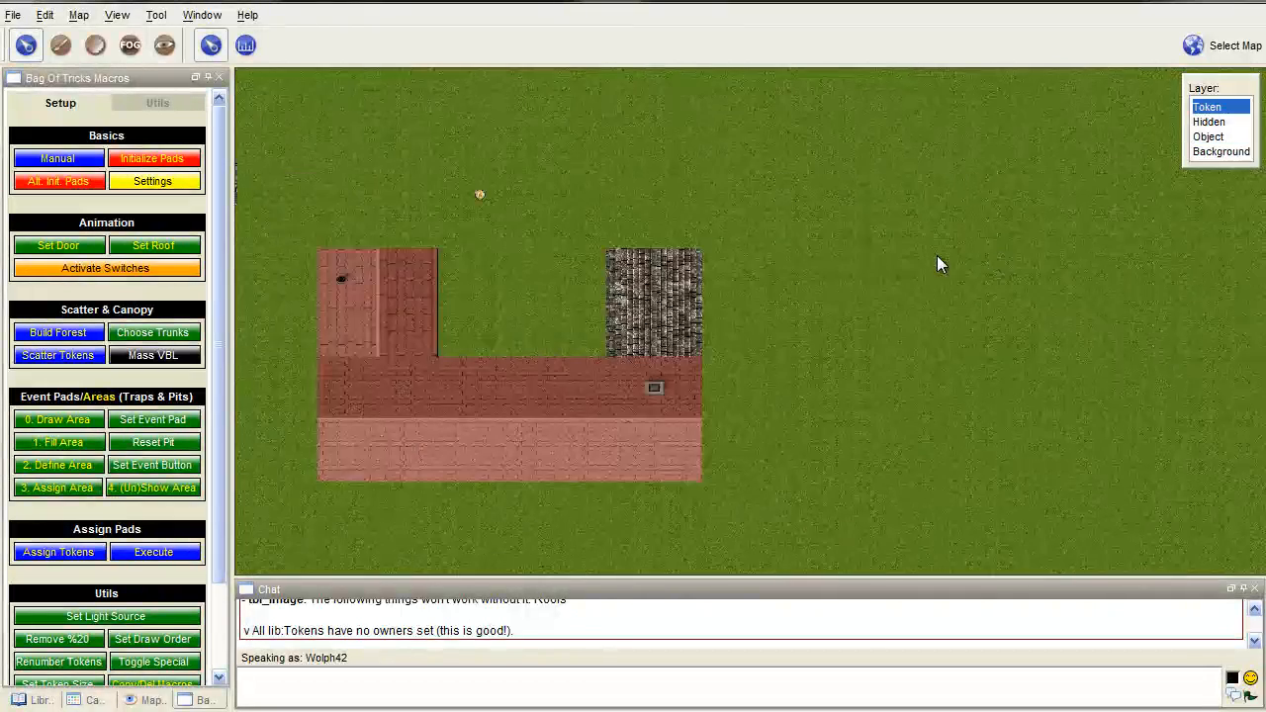
left_click_drag(680, 195, 591, 340)
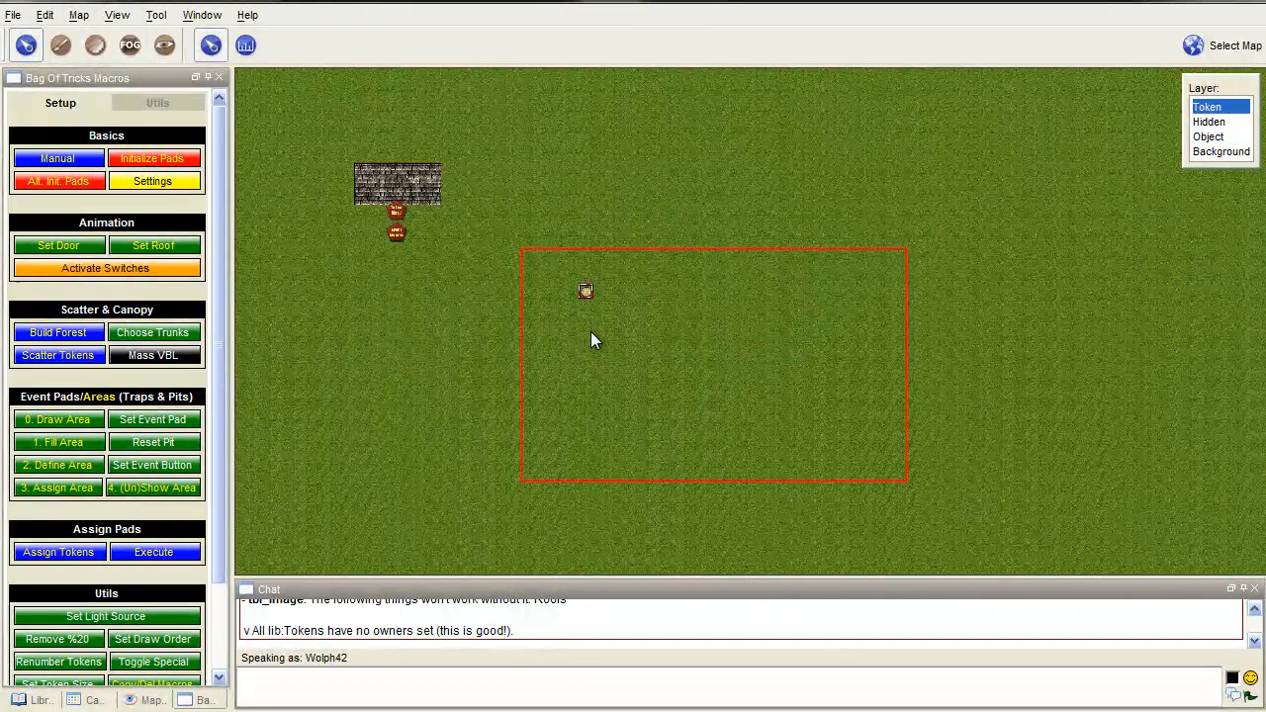
left_click_drag(584, 292, 727, 291)
left_click_drag(648, 203, 749, 203)
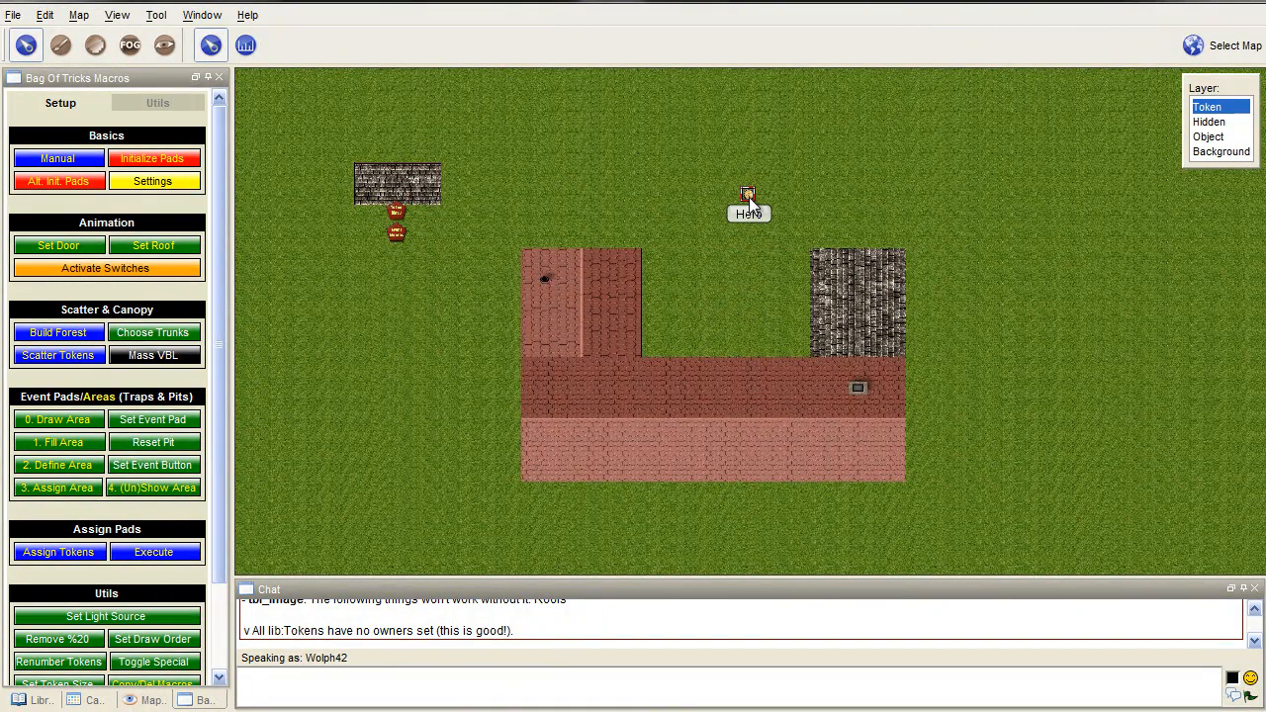
- Delete Roof 3 fold from the Object layer
left_click(1208, 139)
left_click(669, 405)
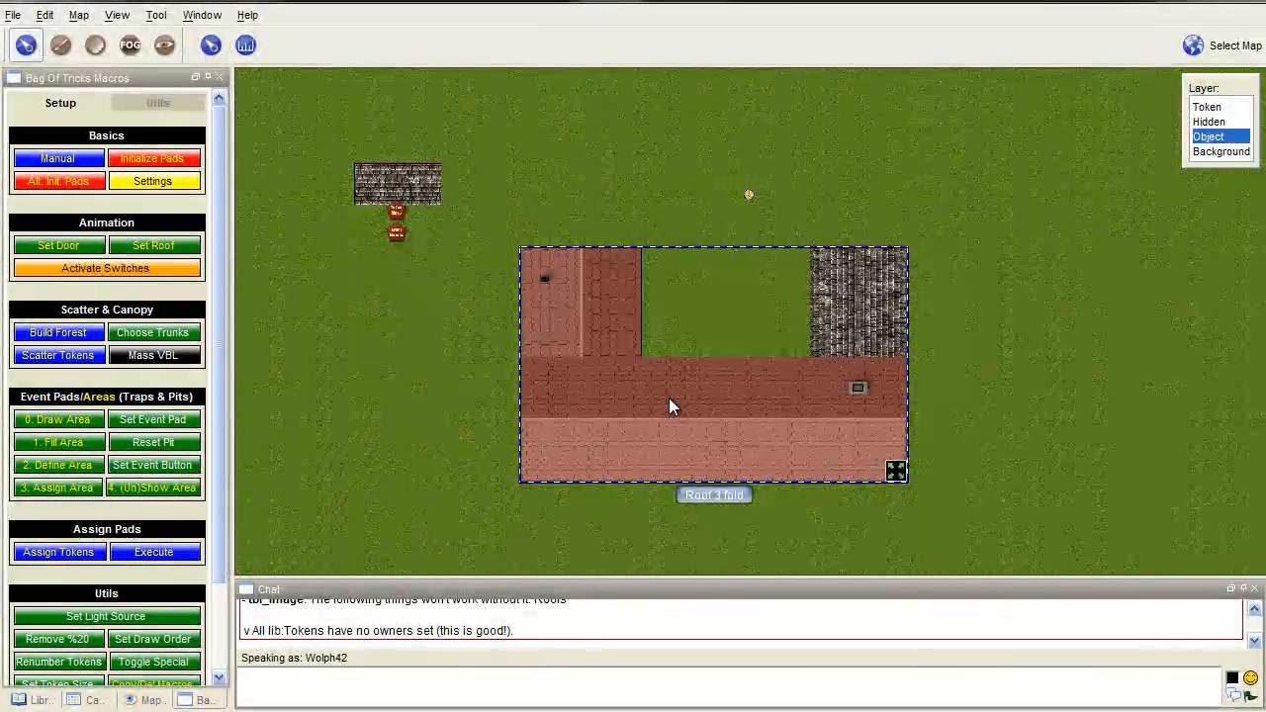
key("Delete")
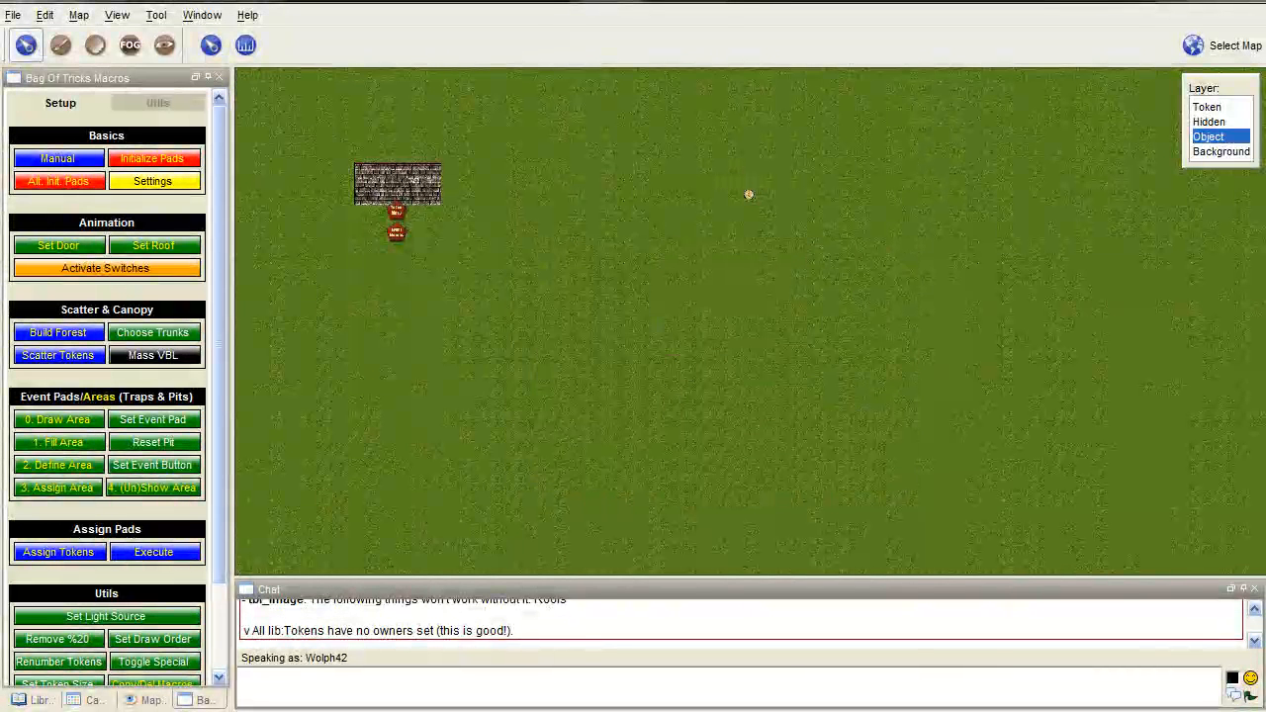
- Place the red Roof 1 image below the Hero token and resize it to a long, narrow horizontal strip
left_click_drag(870, 384, 621, 374)
left_click_drag(796, 455, 670, 347)
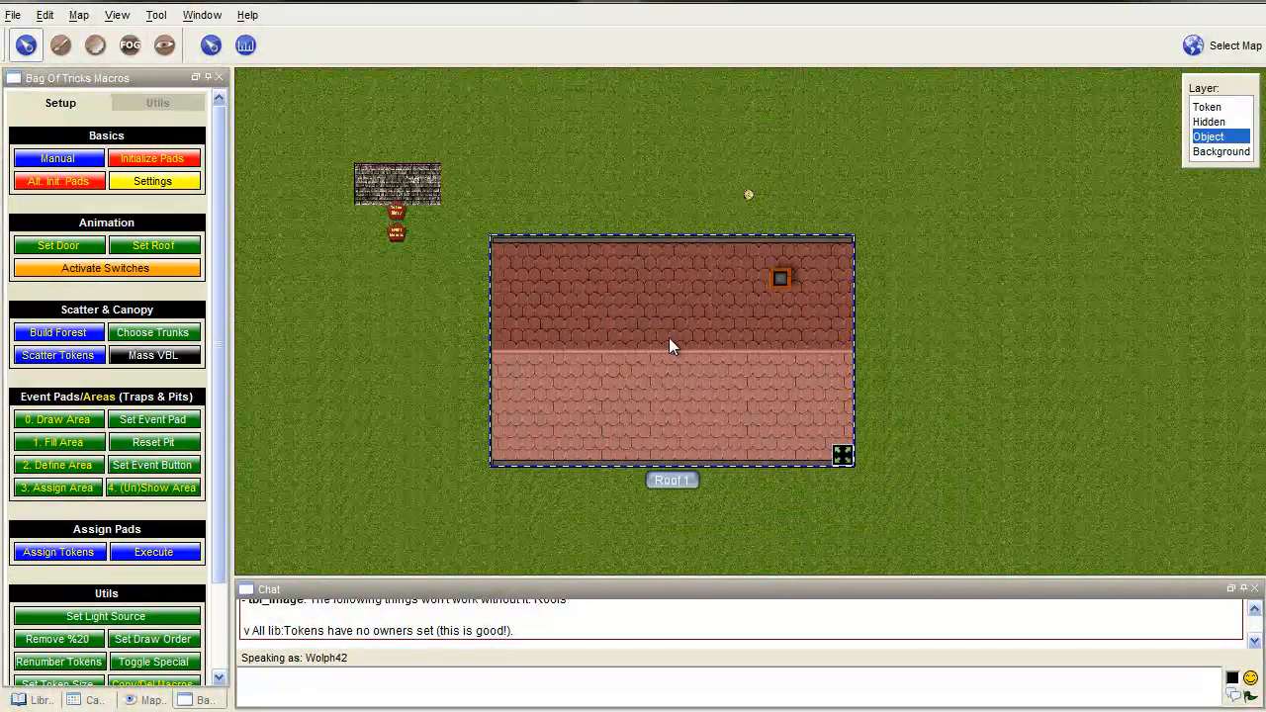
left_click_drag(844, 458, 737, 300)
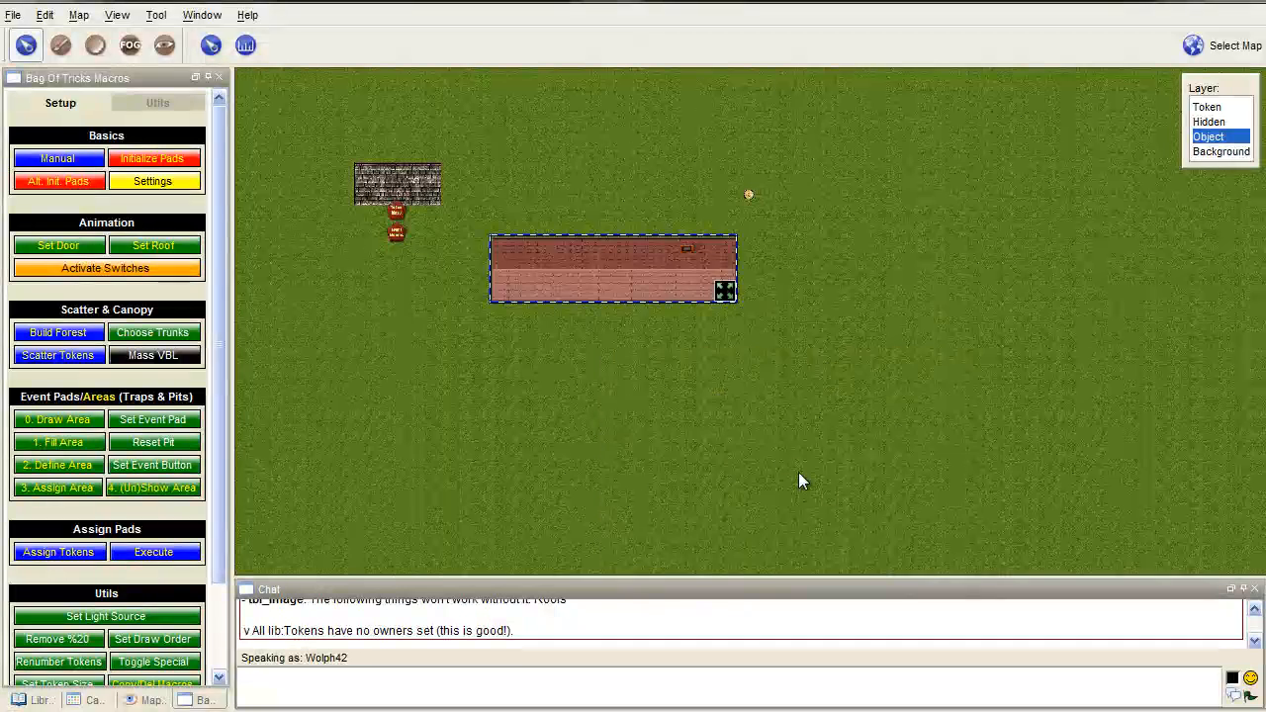
left_click_drag(625, 265, 658, 295)
- Move Roof 2 away from the macro tokens to above Roof 1 and rotate it to a vertical orientation
left_click(394, 188)
left_click_drag(395, 182, 550, 165)
scroll(553, 166, "up", 1)
scroll(553, 166, "up", 2)
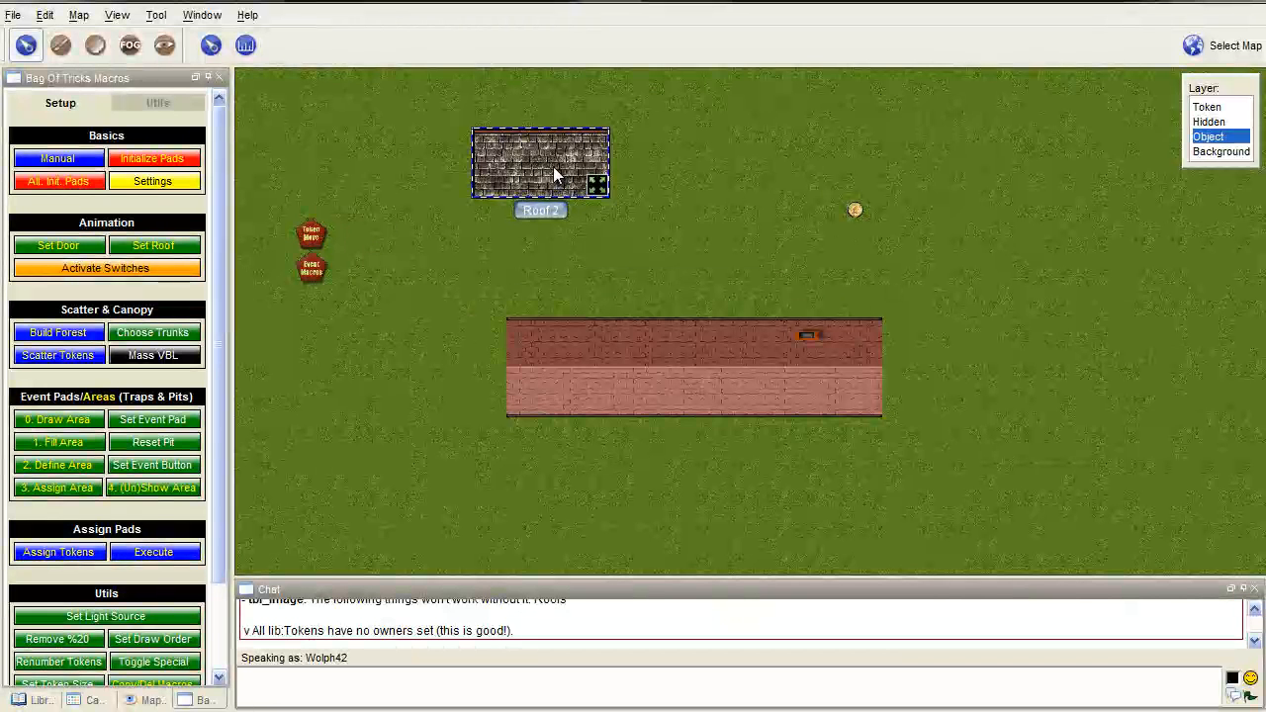
left_click_drag(555, 167, 570, 169)
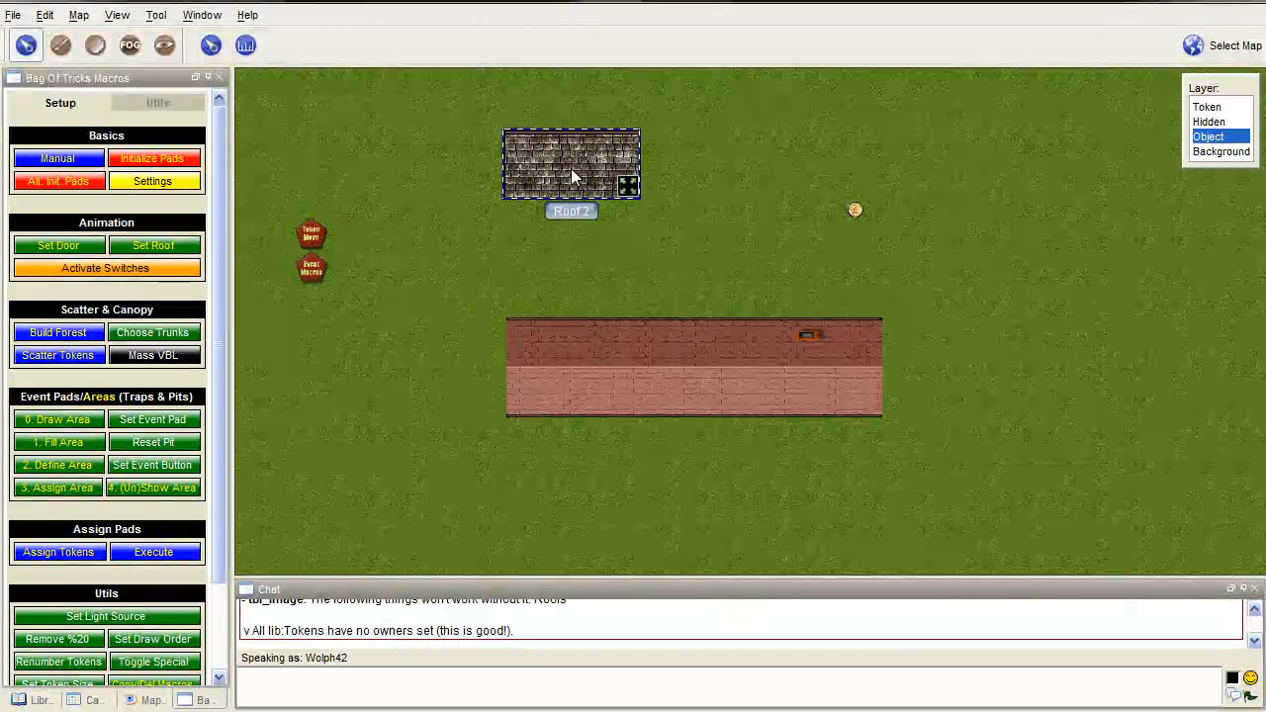
scroll(571, 170, "up", 1)
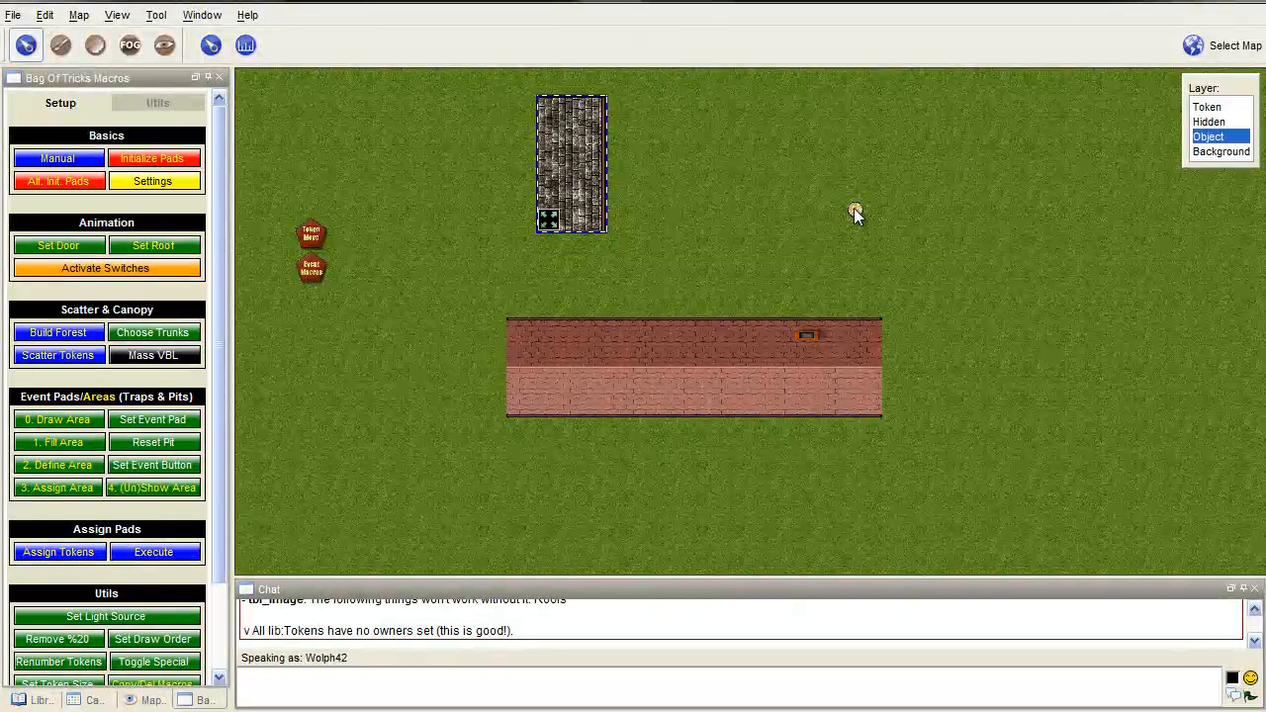
- Initialize the pads with the Hero token beside the rotated Roof 2, and test that roof by moving the Hero onto and off it
left_click(1207, 107)
left_click_drag(855, 210, 660, 208)
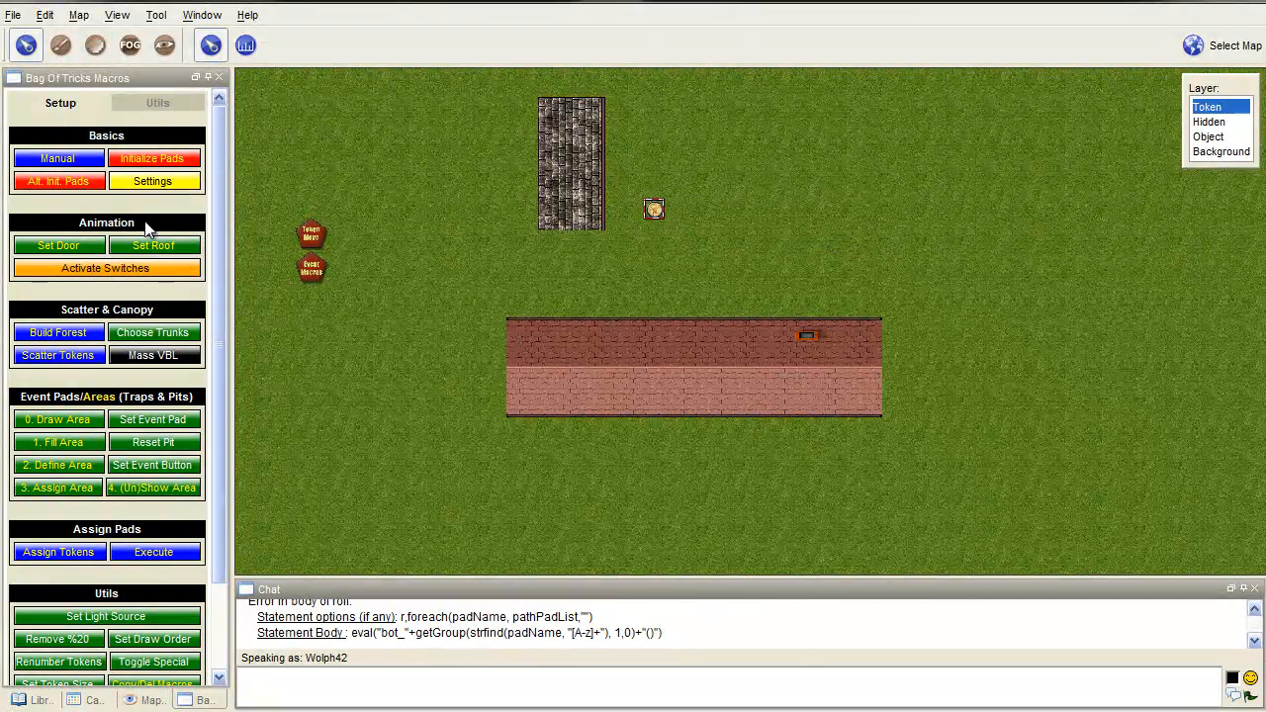
left_click(135, 168)
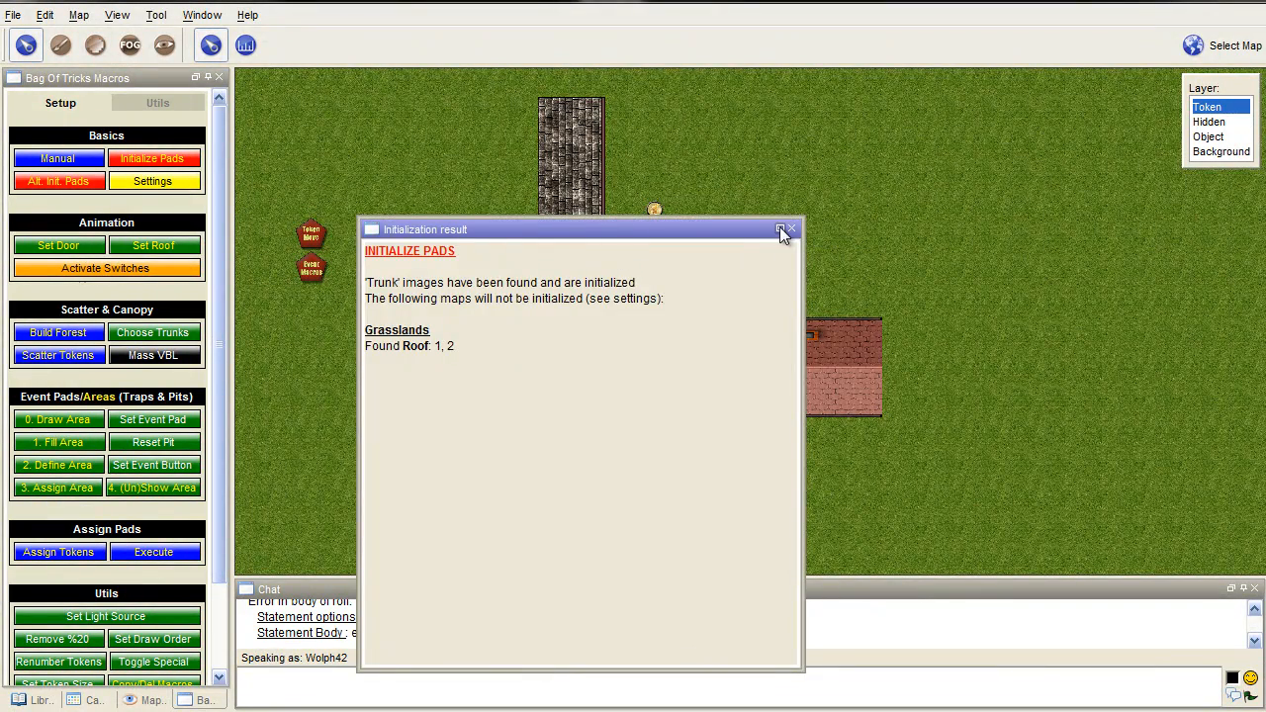
left_click(792, 226)
left_click_drag(653, 210, 588, 211)
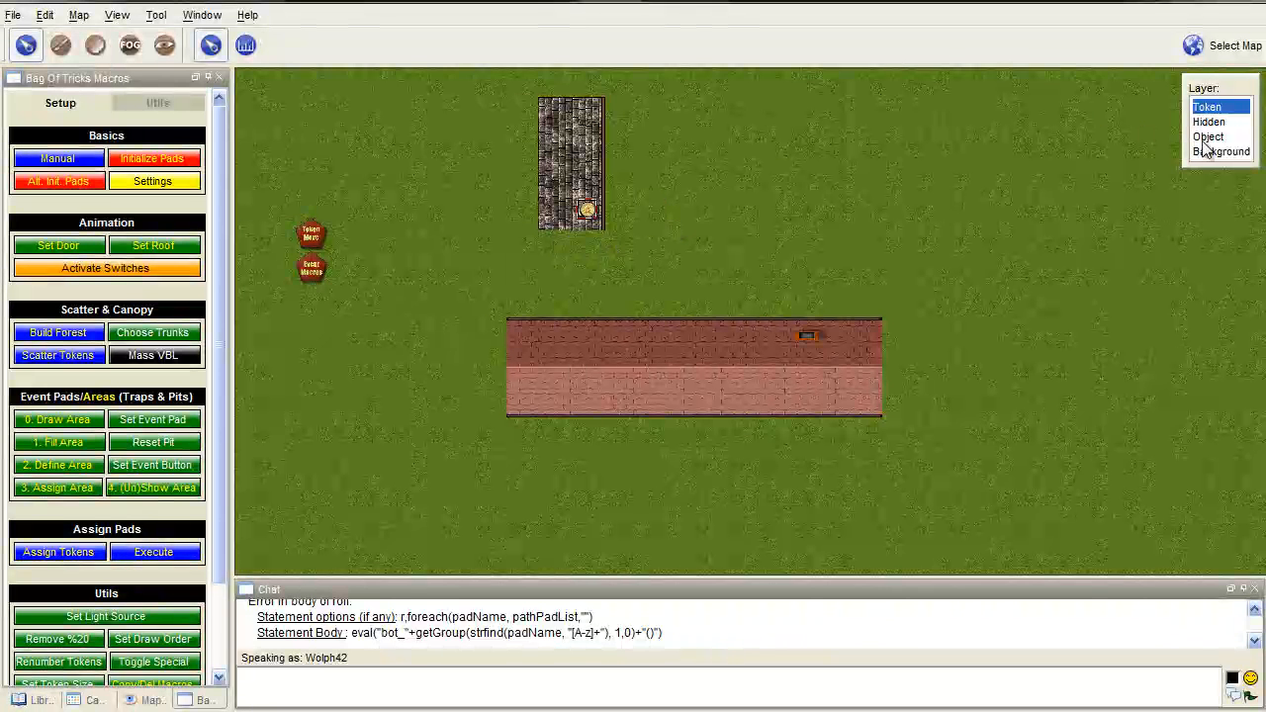
left_click_drag(588, 211, 726, 164)
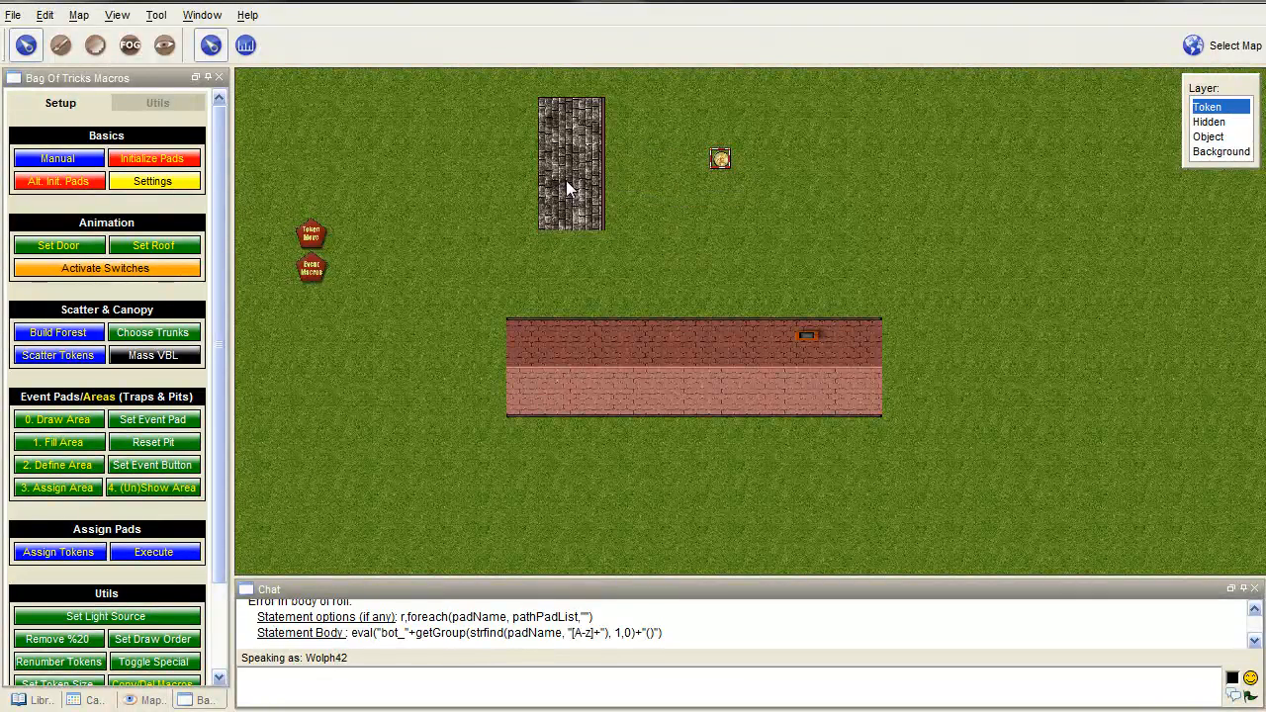
- Rotate Roof 2 back to its original orientation and resize it into a tall, narrow wing joined to Roof 1's upper-left edge
left_click(1208, 137)
left_click(566, 174)
scroll(565, 174, "up", 3)
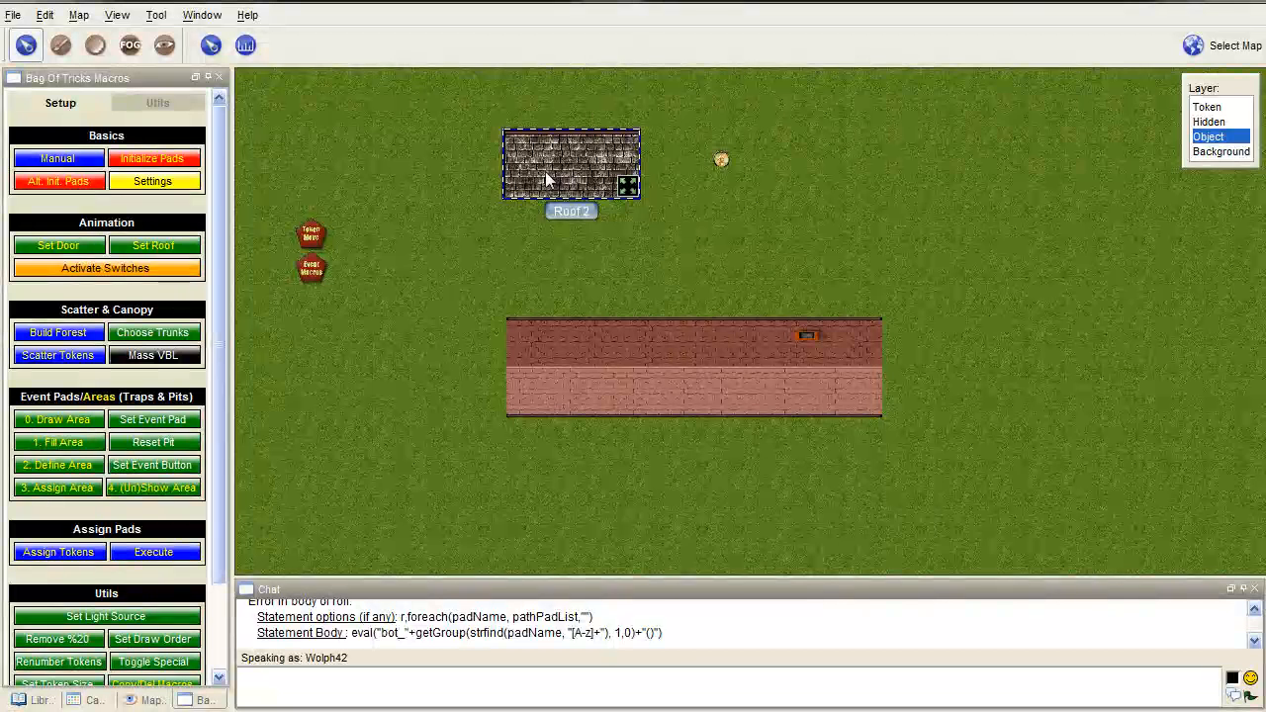
scroll(578, 170, "up", 1)
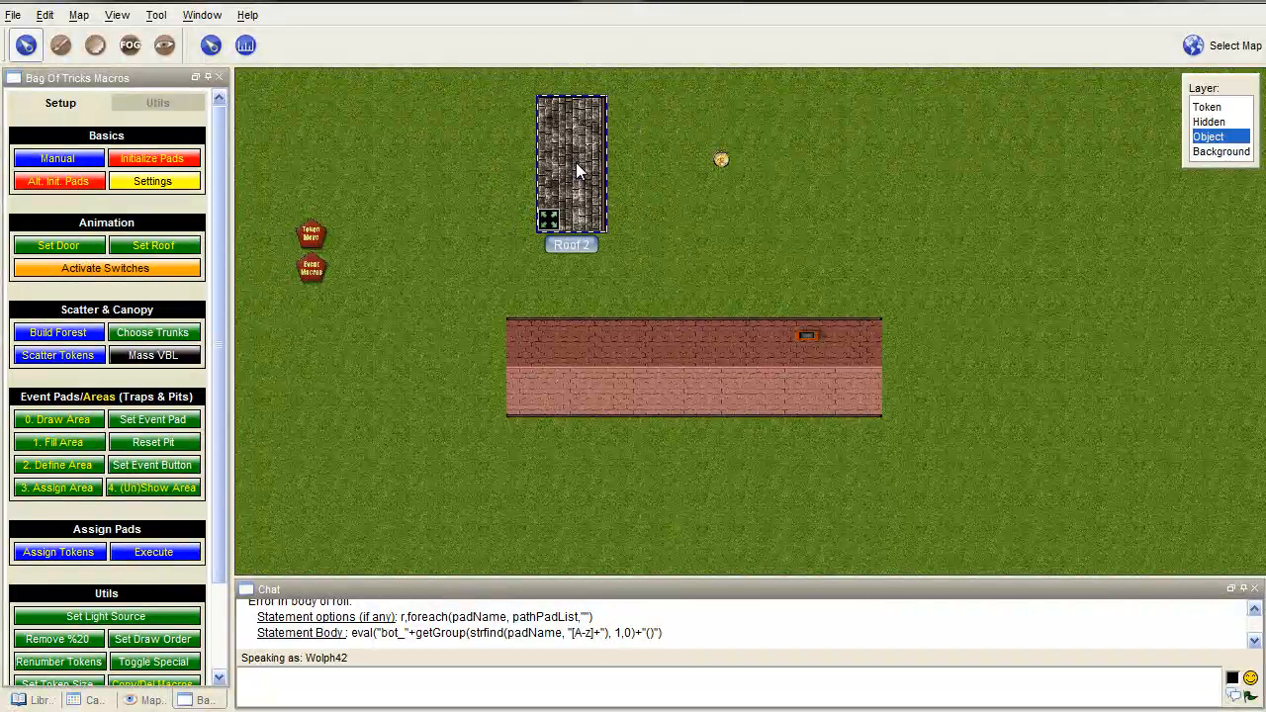
scroll(577, 165, "up", 1)
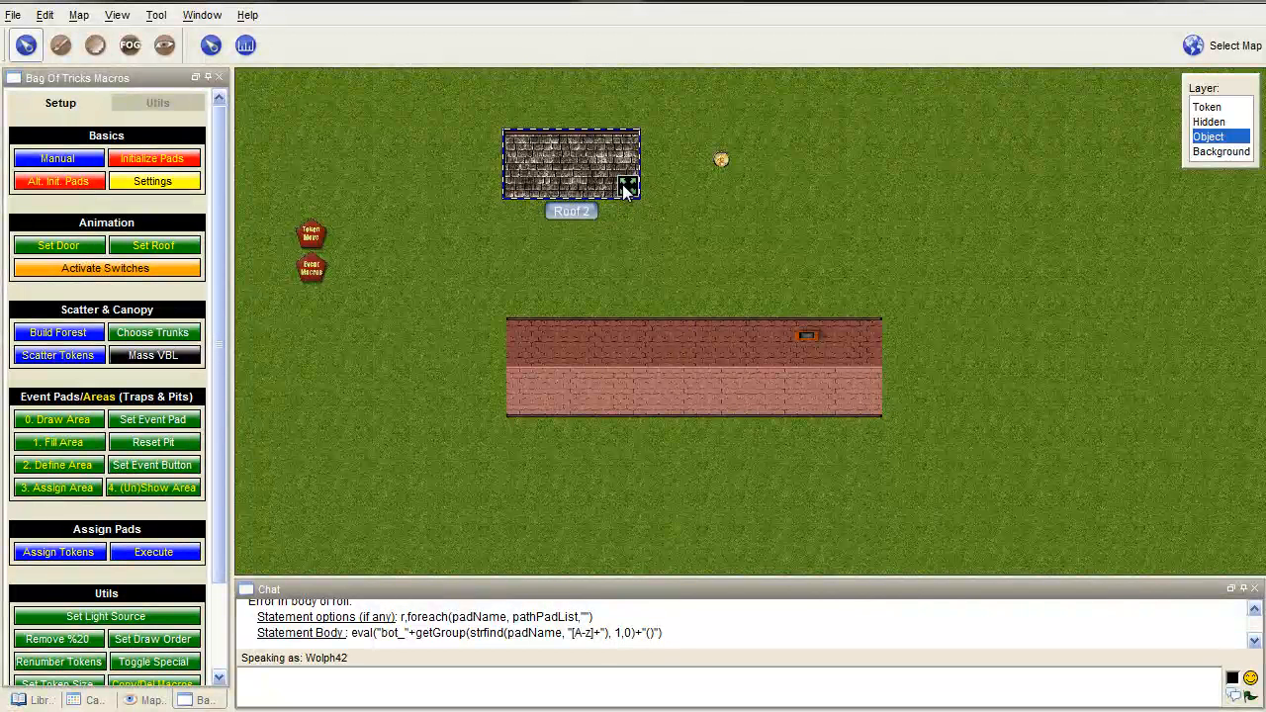
left_click_drag(630, 187, 565, 280)
mouse_move(551, 217)
left_mouse_down()
mouse_move(557, 248)
mouse_move(536, 237)
left_mouse_up()
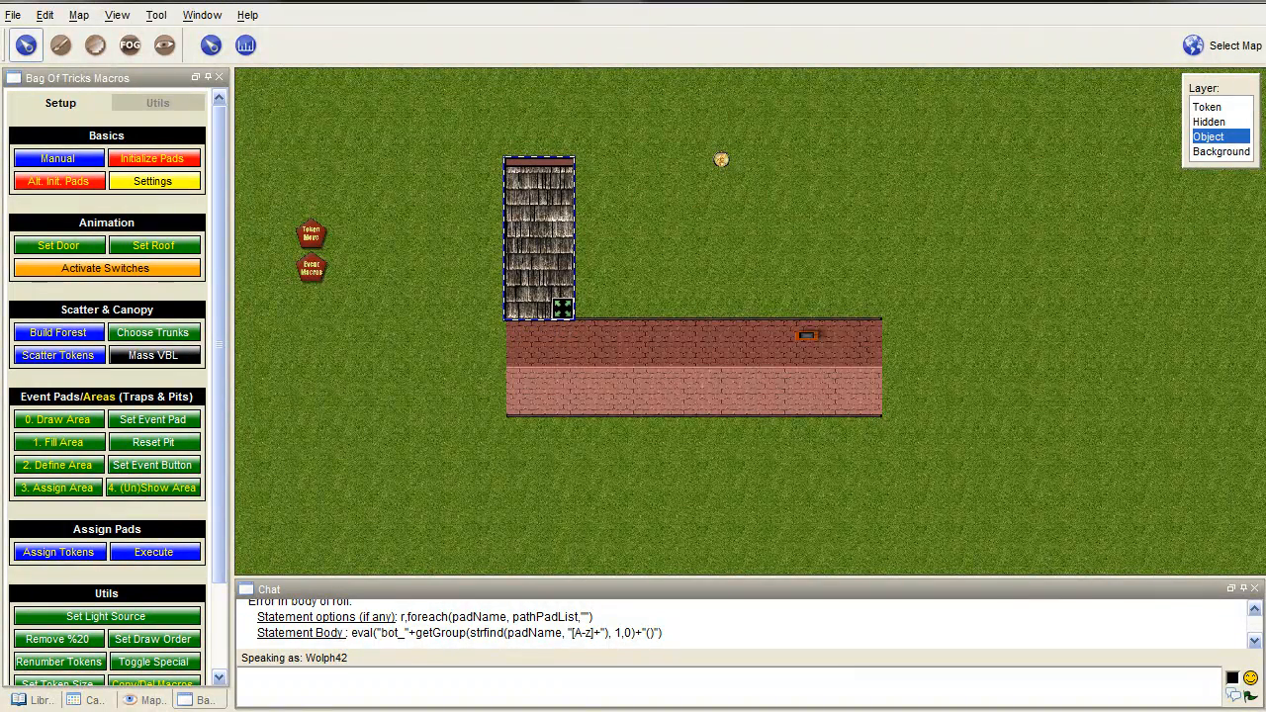
- Add a red Roof 3 wing at Roof 1's upper-right edge and widen Roof 2 to match it, forming a U-shaped building
left_click_drag(1265, 267, 830, 205)
left_click_drag(881, 350, 868, 310)
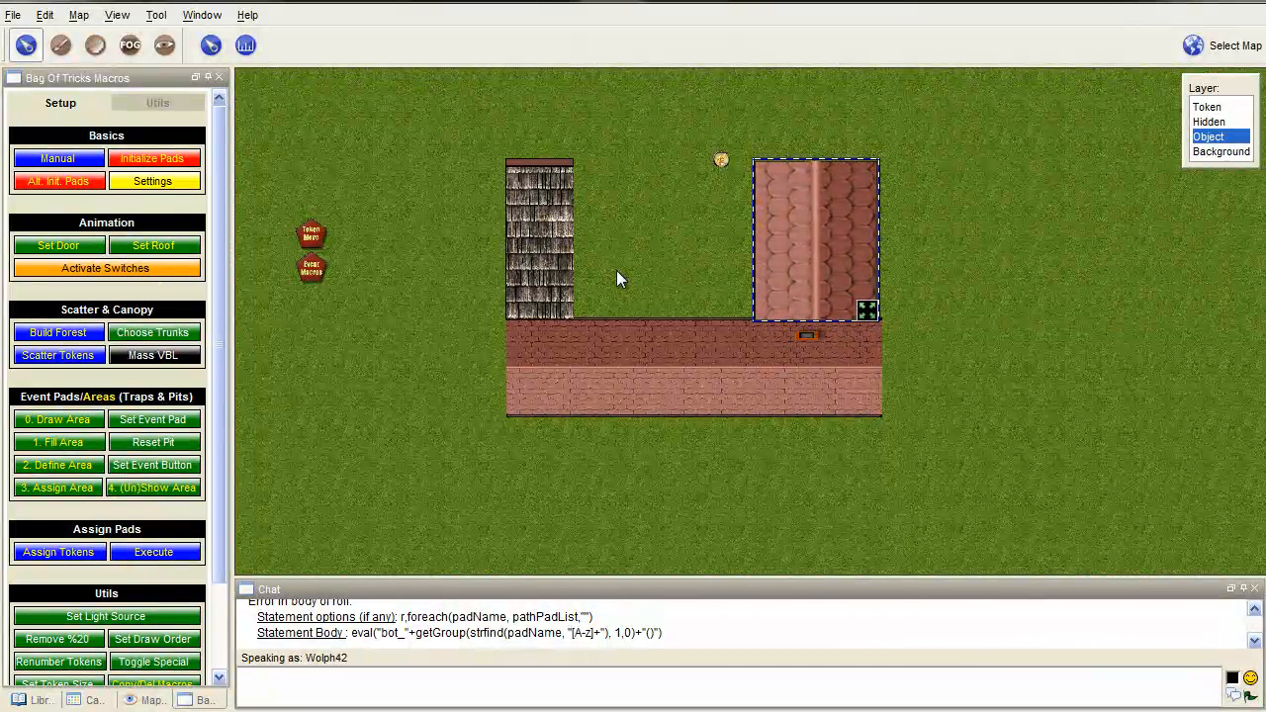
left_click(573, 272)
left_click_drag(562, 291, 623, 306)
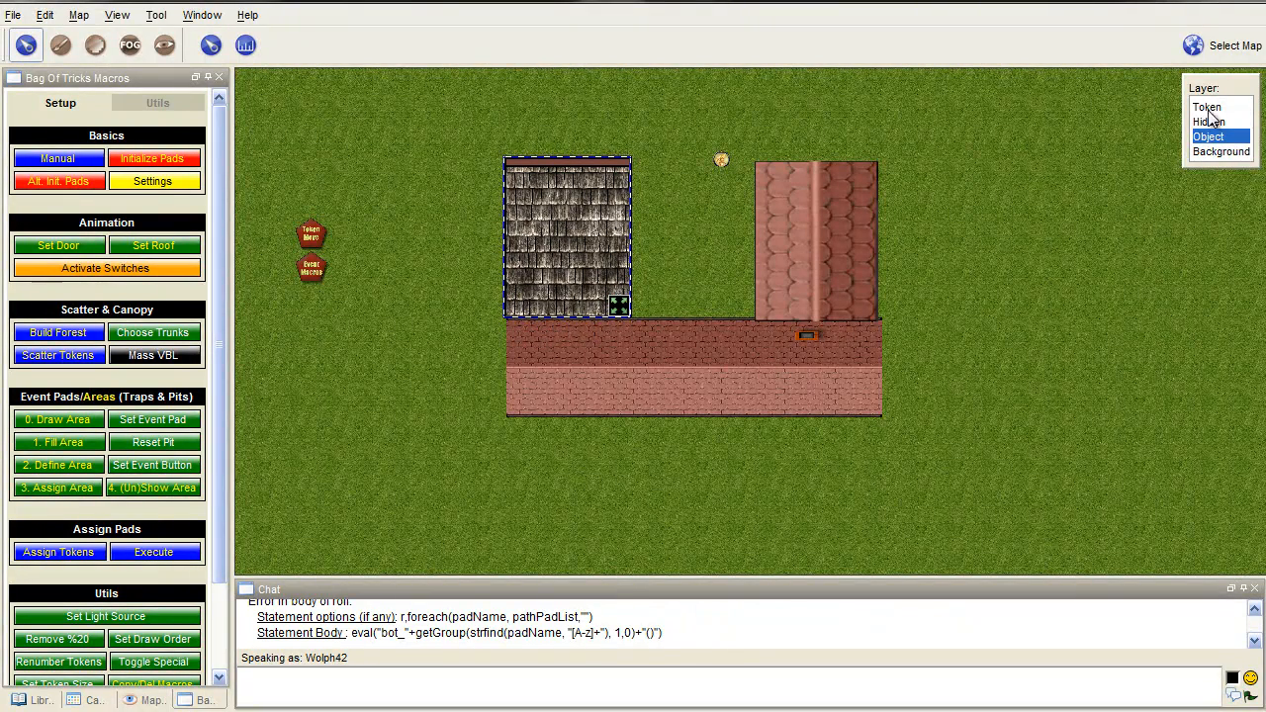
- Initialize the pads for all three roofs, and reposition the Hero token above the gap between the wings before returning to the Object layer
left_click(156, 160)
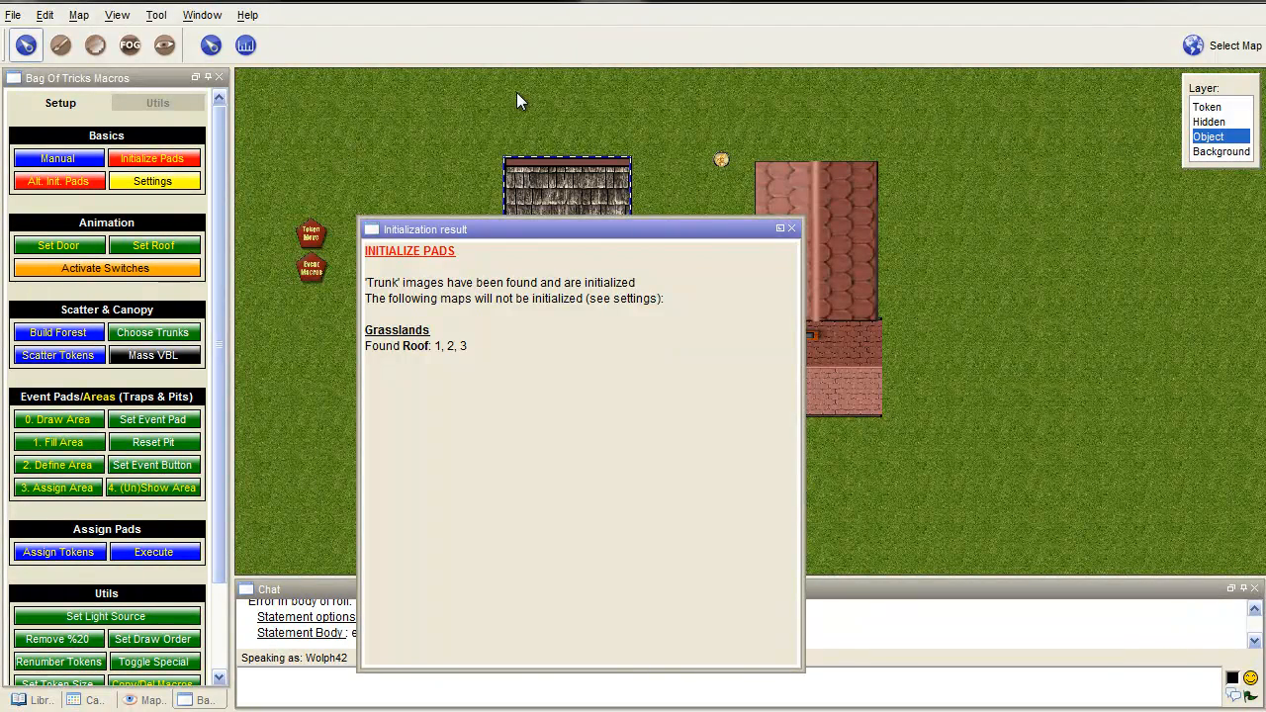
left_click(793, 228)
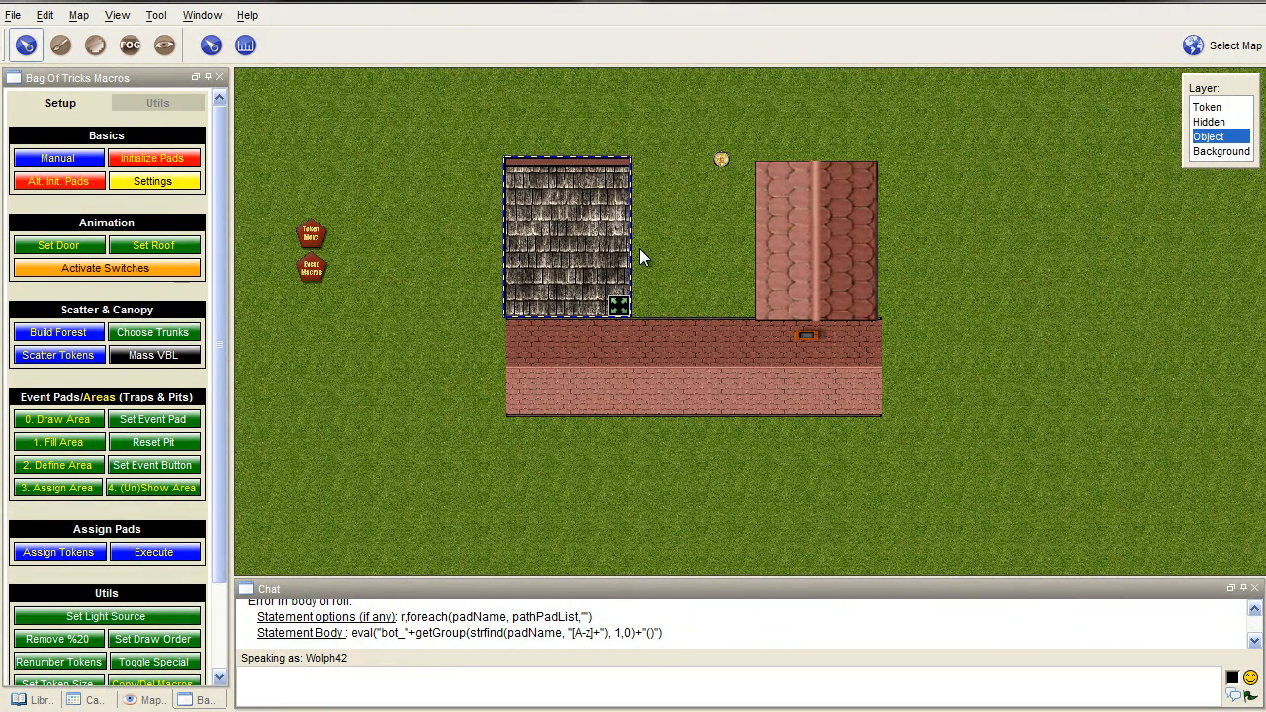
left_click(726, 166)
left_click(1215, 108)
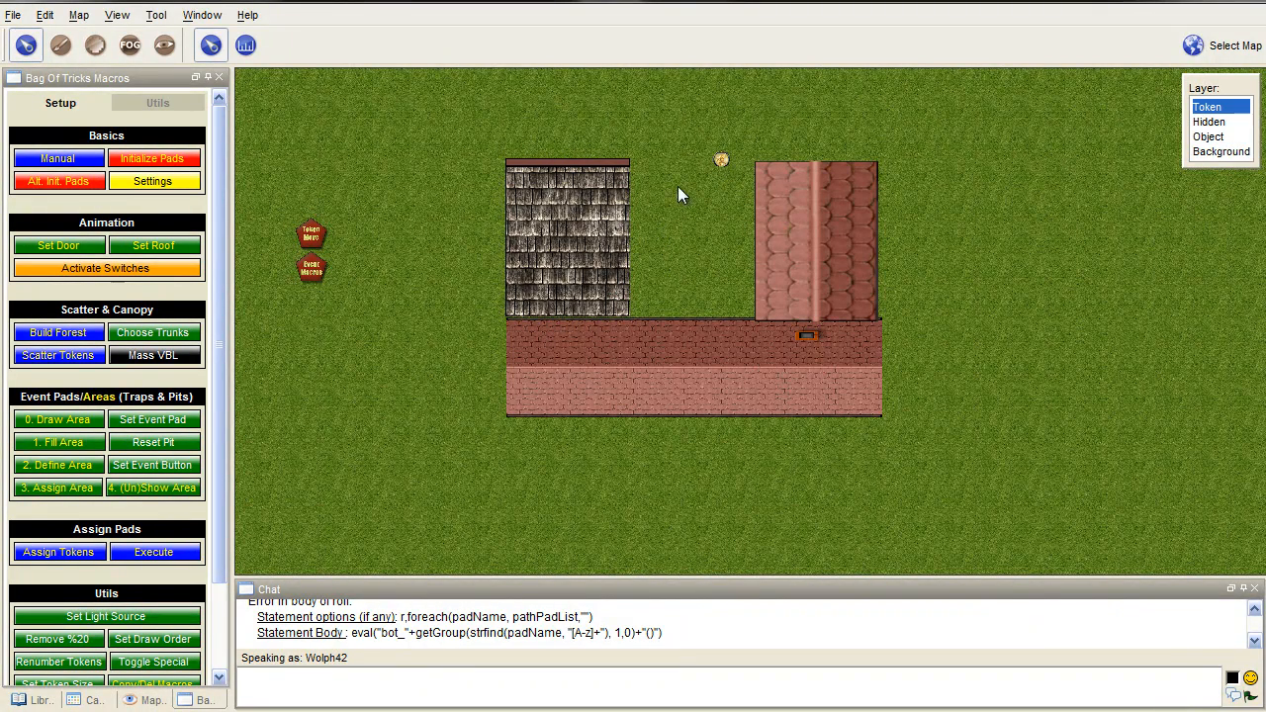
left_click_drag(722, 163, 688, 144)
left_click(1217, 137)
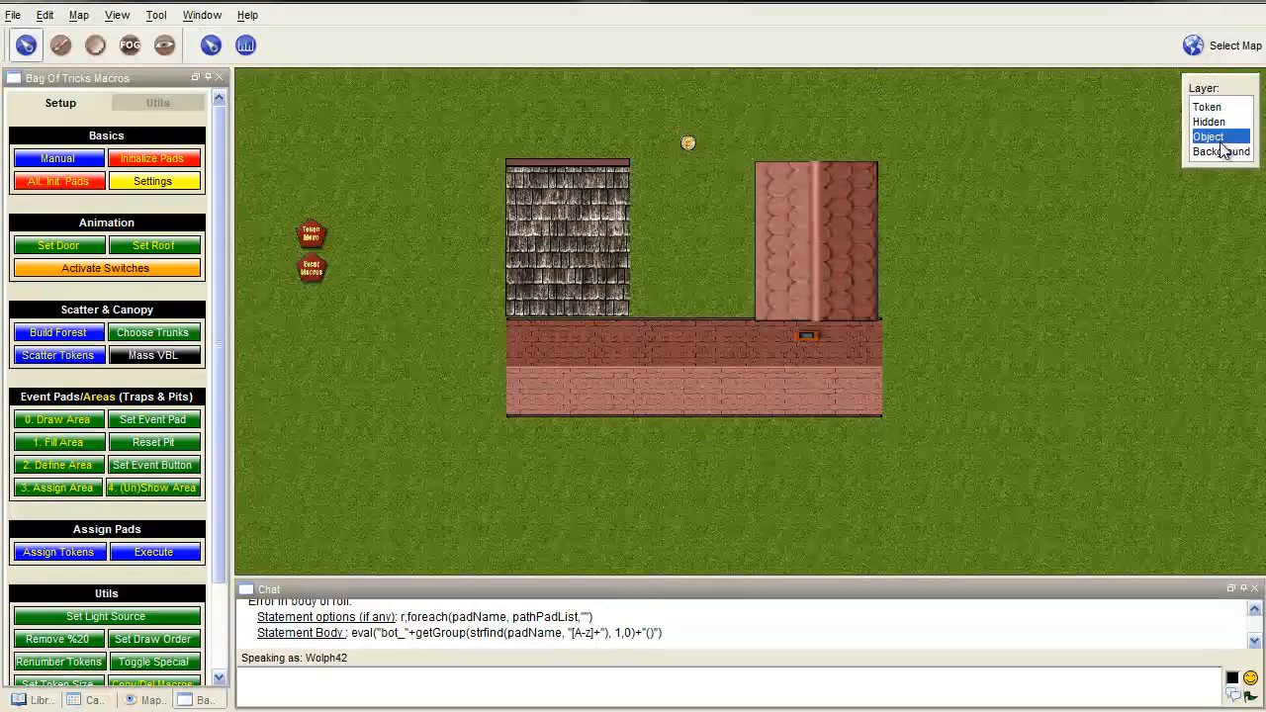
- Rename Roof 2 as "Linked 1 Roof 2" and copy the "Linked 1" prefix for reuse
double_click(581, 260)
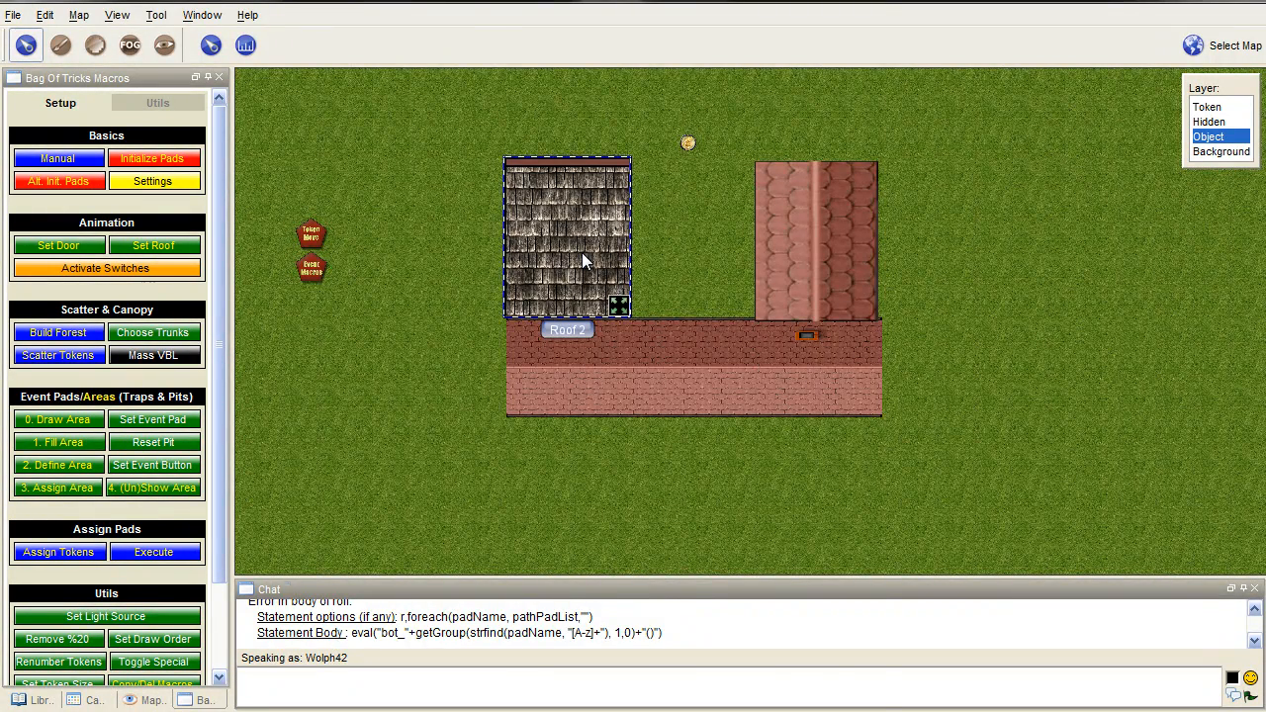
type("Linke")
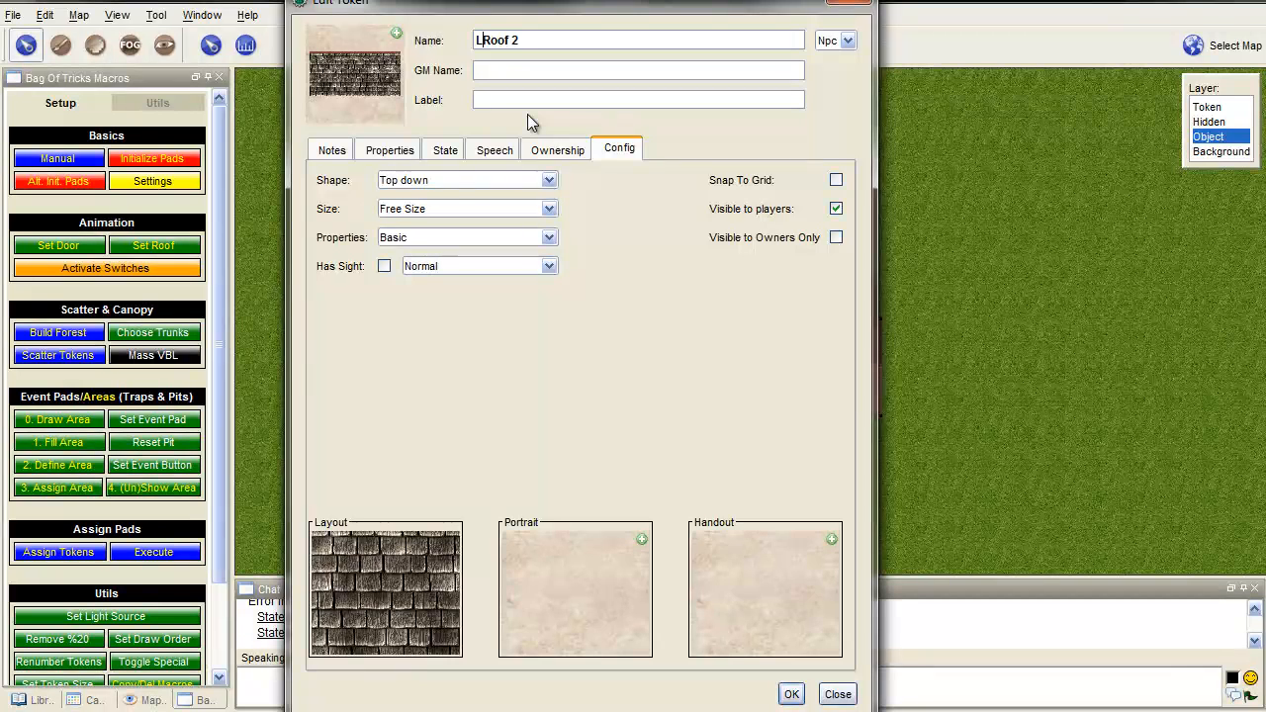
type("d 1")
key("ctrl+shift+Right")
key("ctrl+shift+Right")
key("ctrl+c")
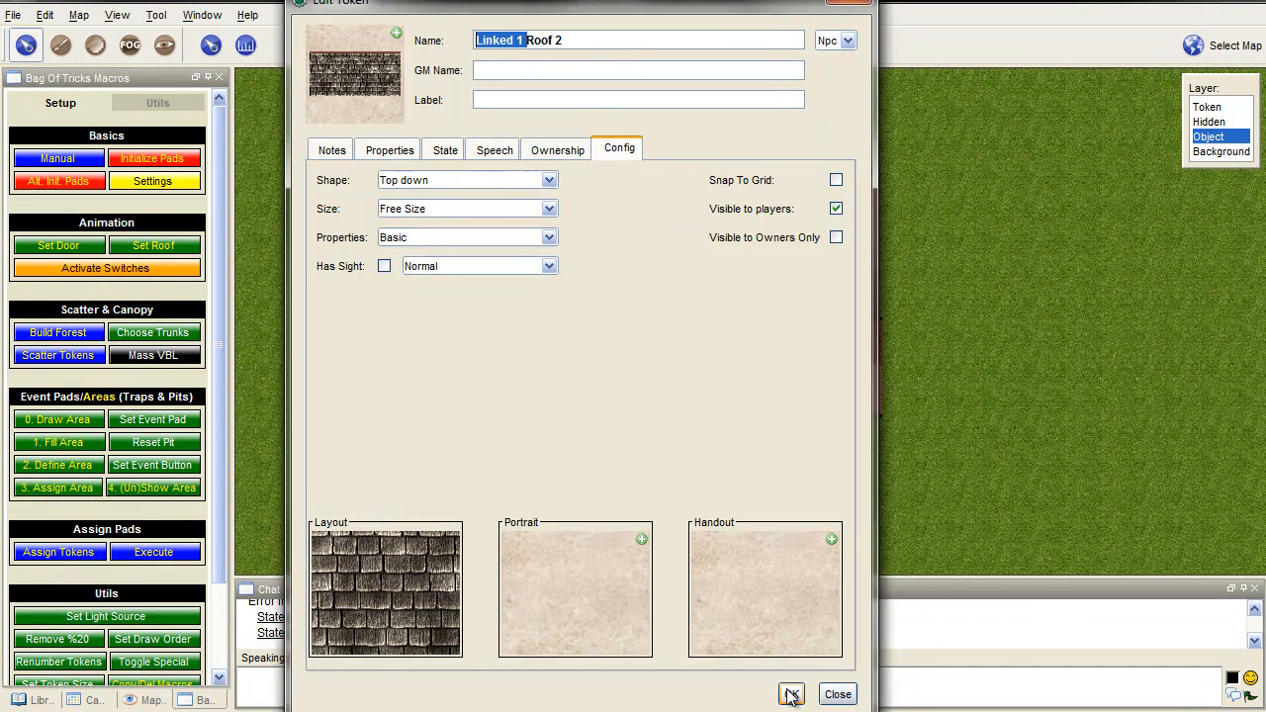
left_click(791, 695)
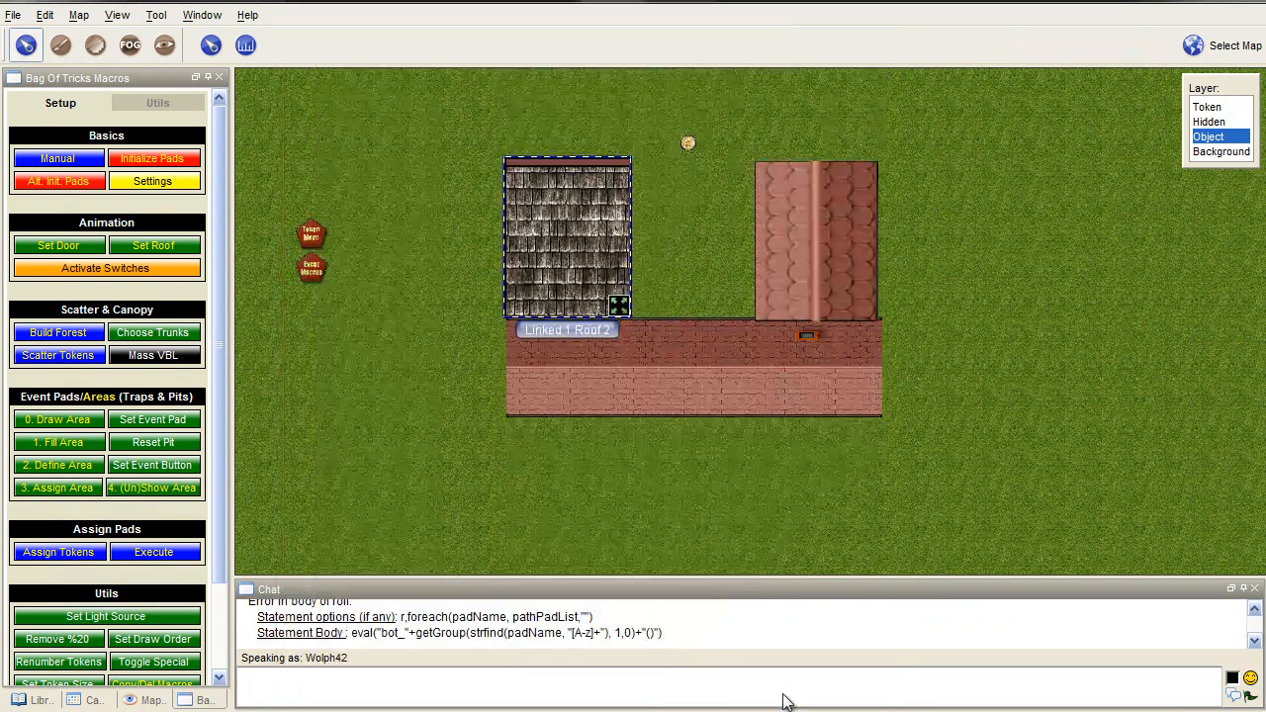
- Add the copied "Linked 1" prefix to the names of Roof 1 and Roof 3
double_click(648, 354)
key("ctrl+v")
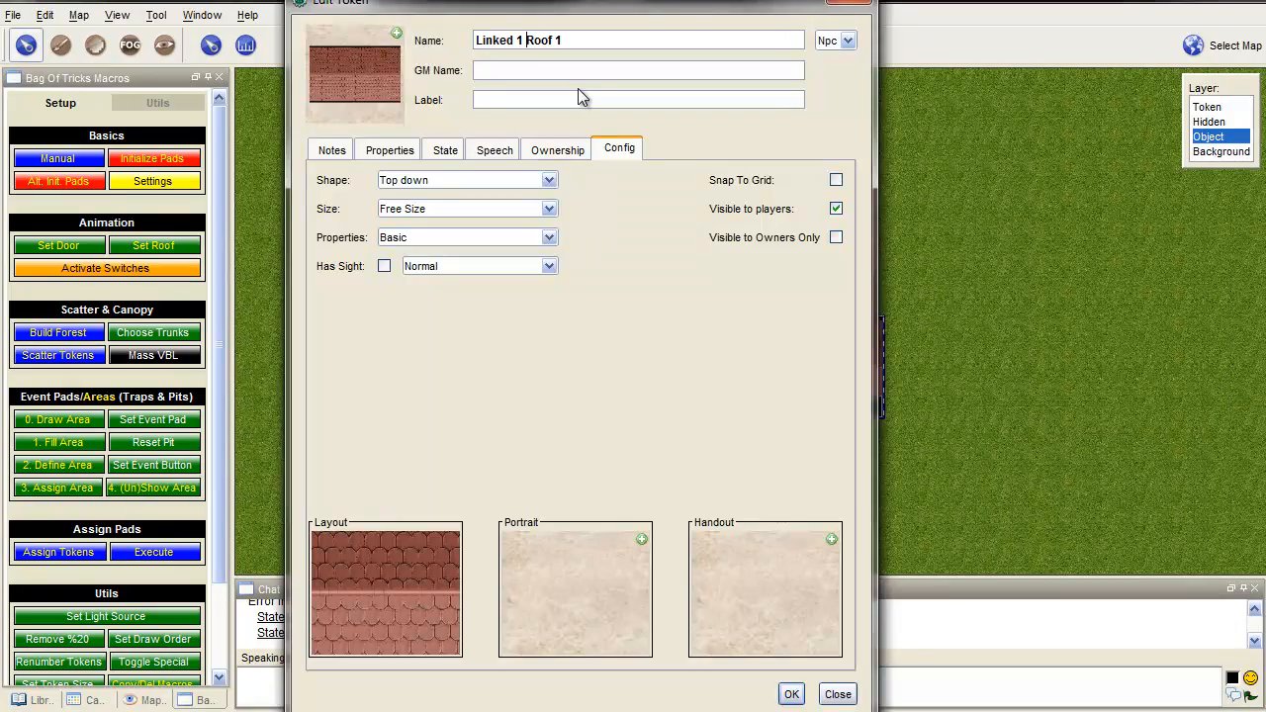
key("Return")
left_click(788, 225)
double_click(789, 233)
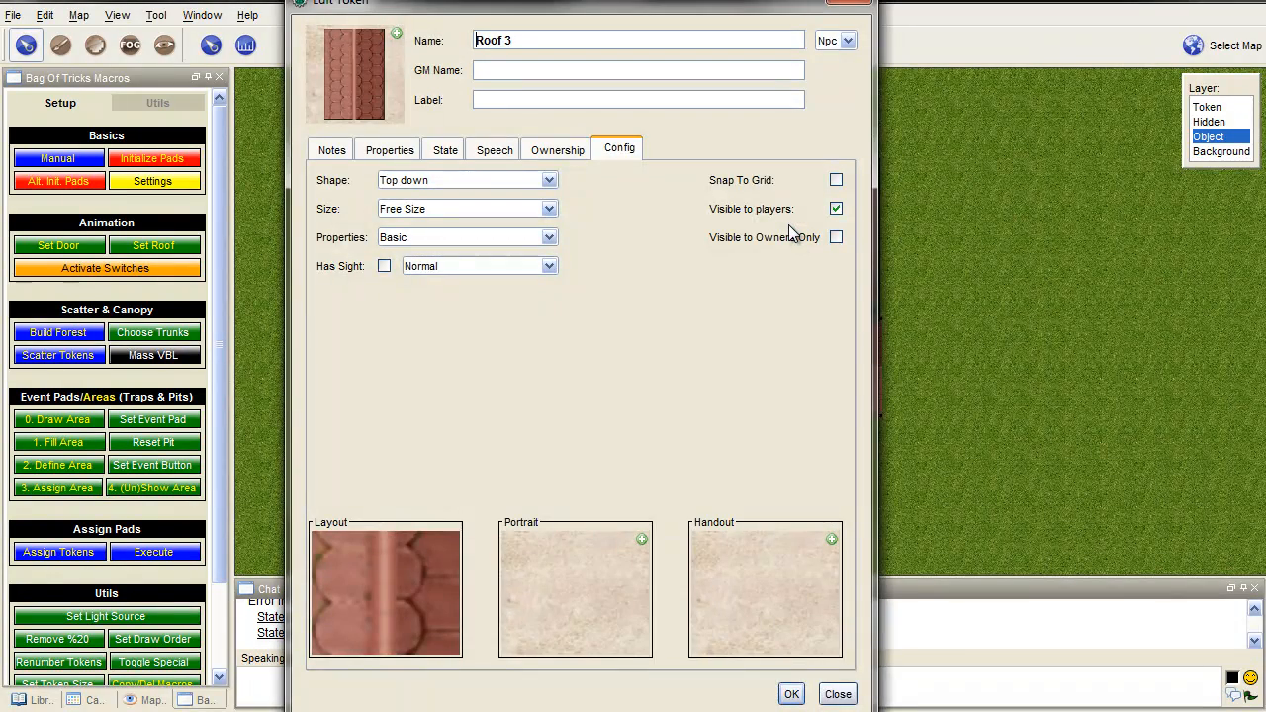
key("ctrl+v")
key("Return")
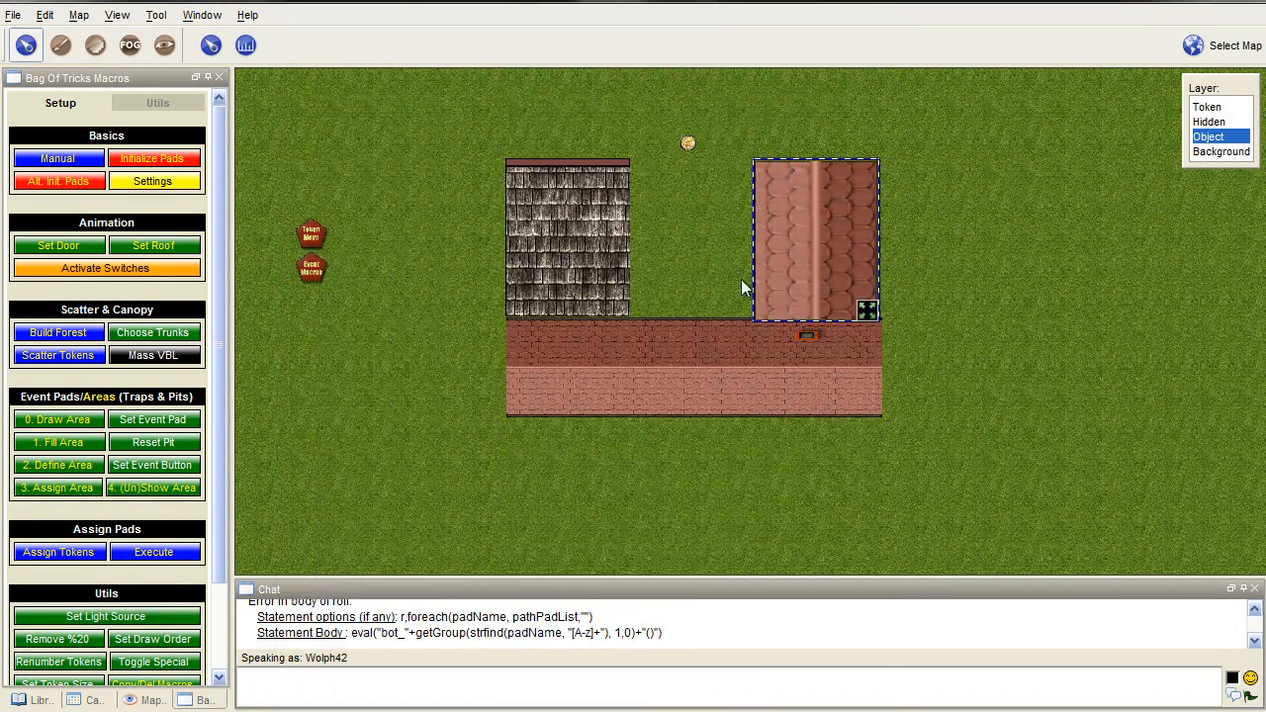
- Initialize the pads for the linked roofs and test them by moving the Hero token into the gap between the wings
left_click(151, 161)
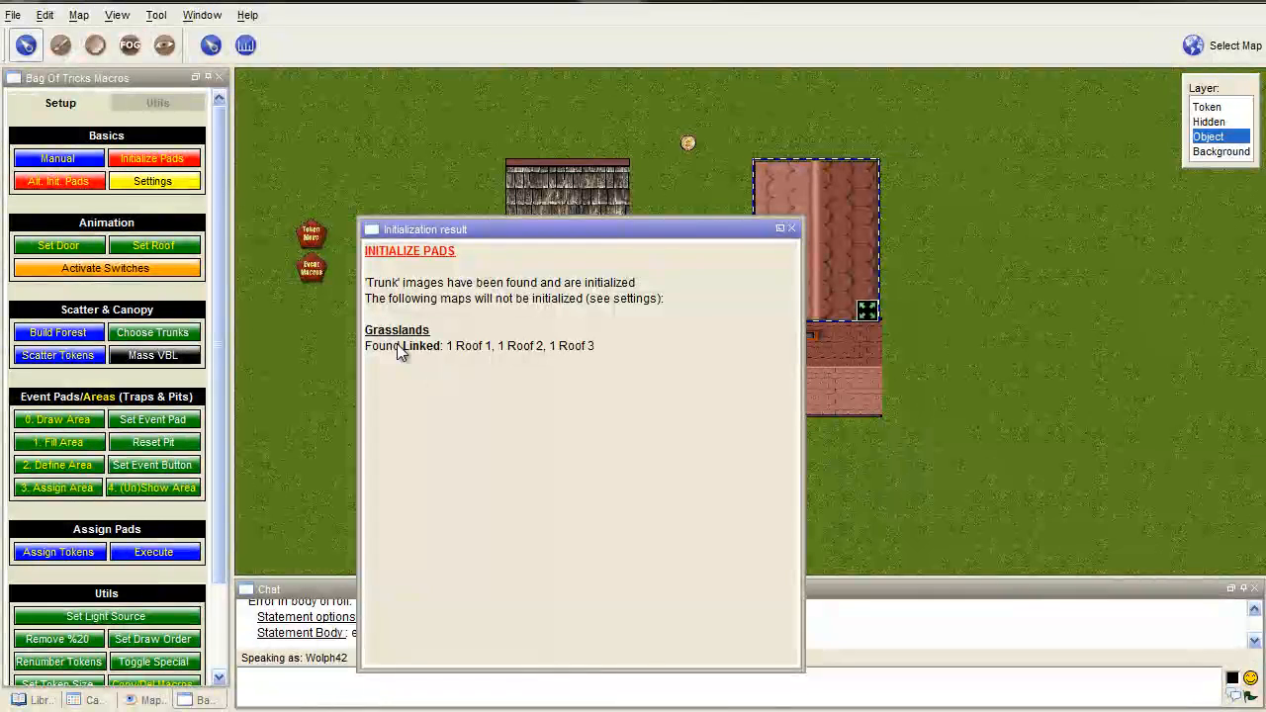
left_click(792, 229)
left_click(685, 140)
left_click(1209, 107)
left_click_drag(687, 142, 682, 208)
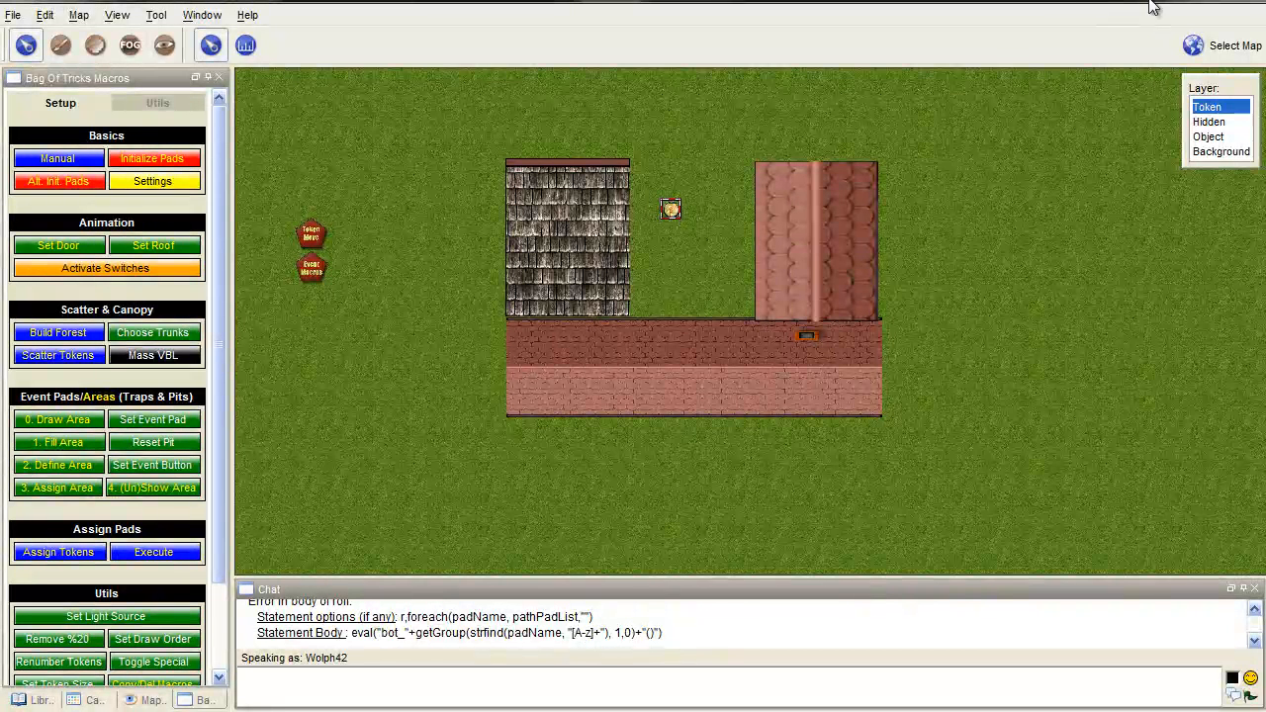
- Delete all three linked roof objects from the Object layer
left_click(1209, 136)
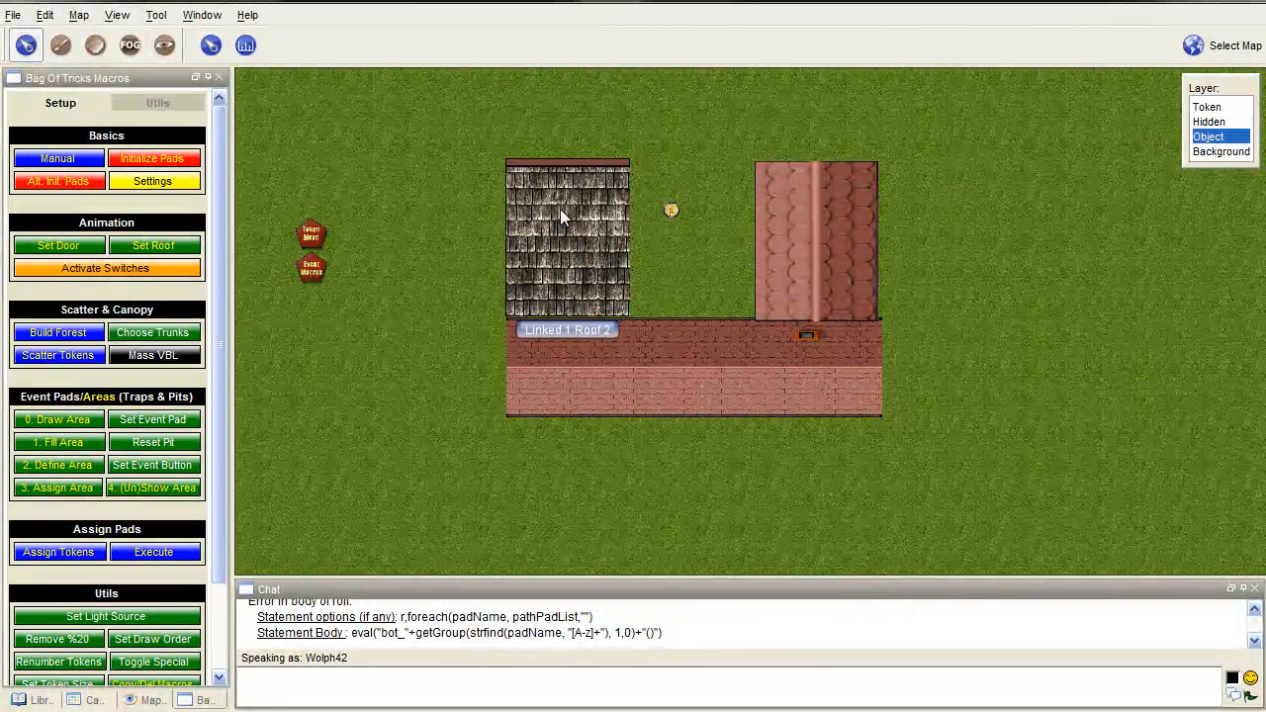
left_click_drag(450, 128, 1041, 460)
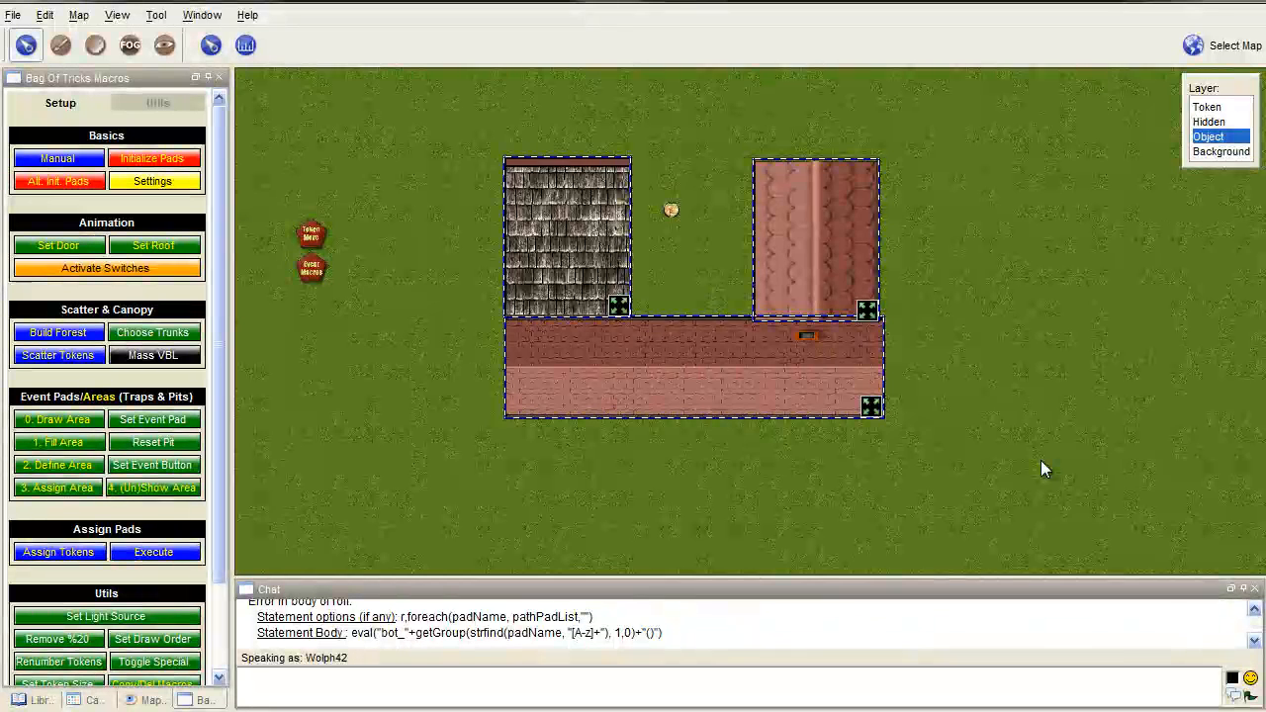
key("Delete")
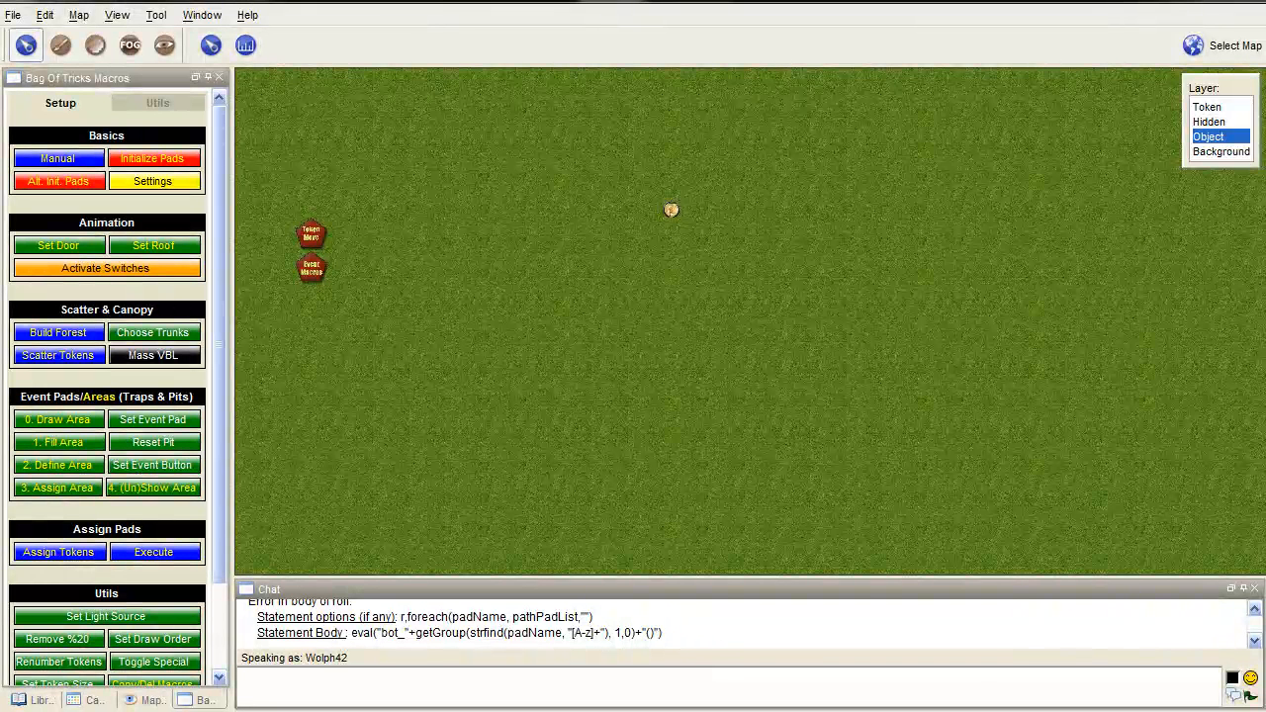
- Place a stair section and a square dark grate on the Object layer, with the grate just below the Hero token
left_click_drag(1264, 79, 533, 313)
left_click(699, 341)
left_click_drag(613, 350, 655, 265)
- Turn the stair section around and place it to the left of the grate
left_click(519, 331)
scroll(525, 332, "down", 1)
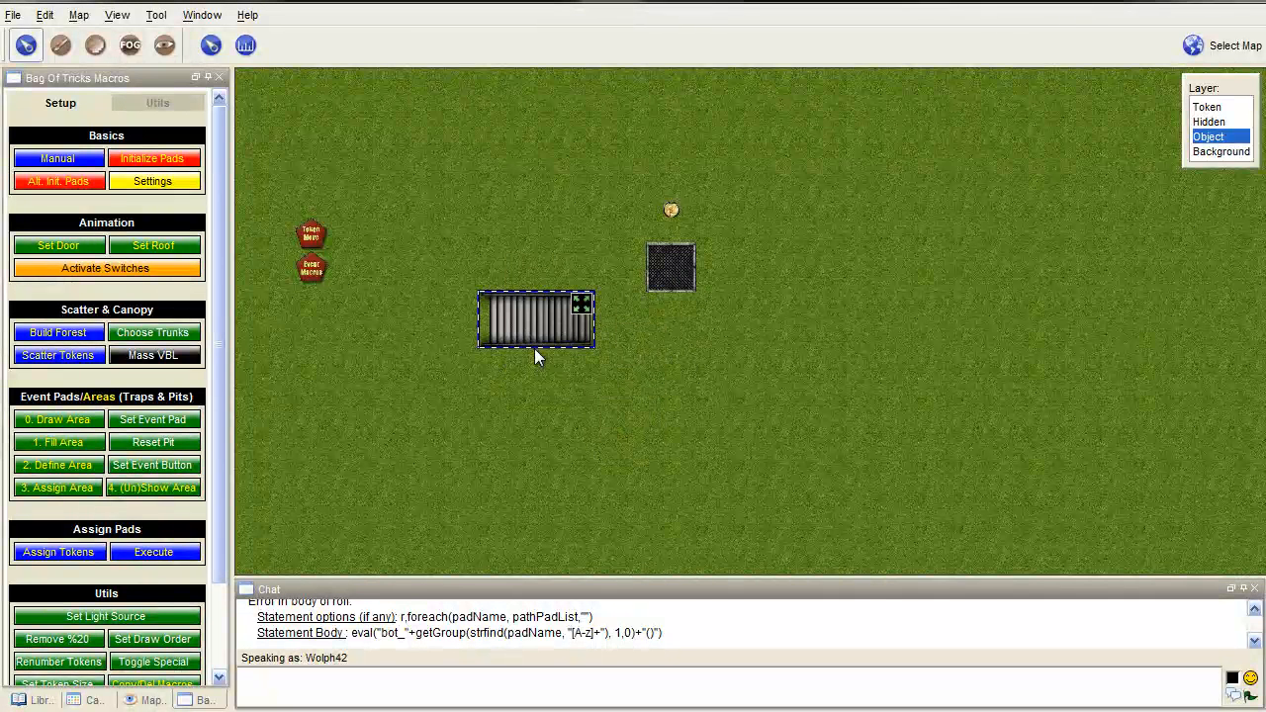
scroll(528, 328, "down", 2)
left_click_drag(540, 337, 561, 285)
scroll(569, 285, "up", 4)
- Move the grate against the stair section's right end and add two copies to form a row of three
left_click(737, 247)
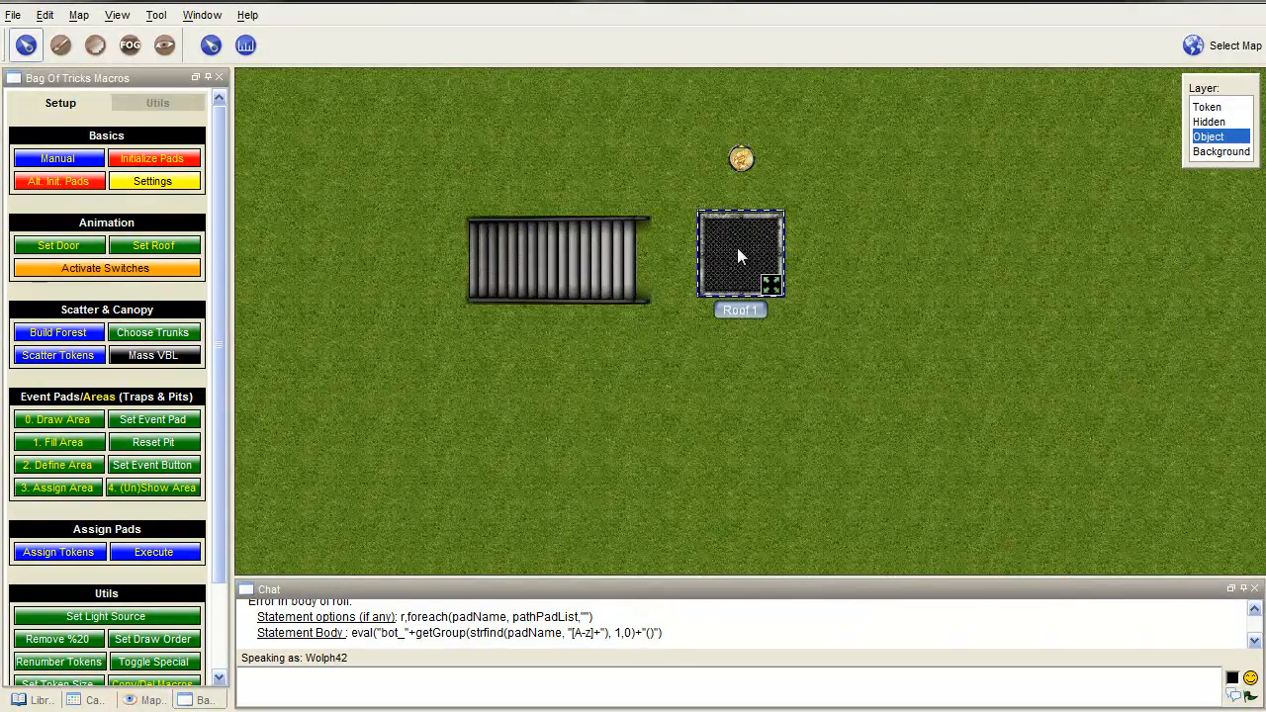
left_click_drag(730, 253, 710, 277)
right_click(671, 263)
left_click(707, 417)
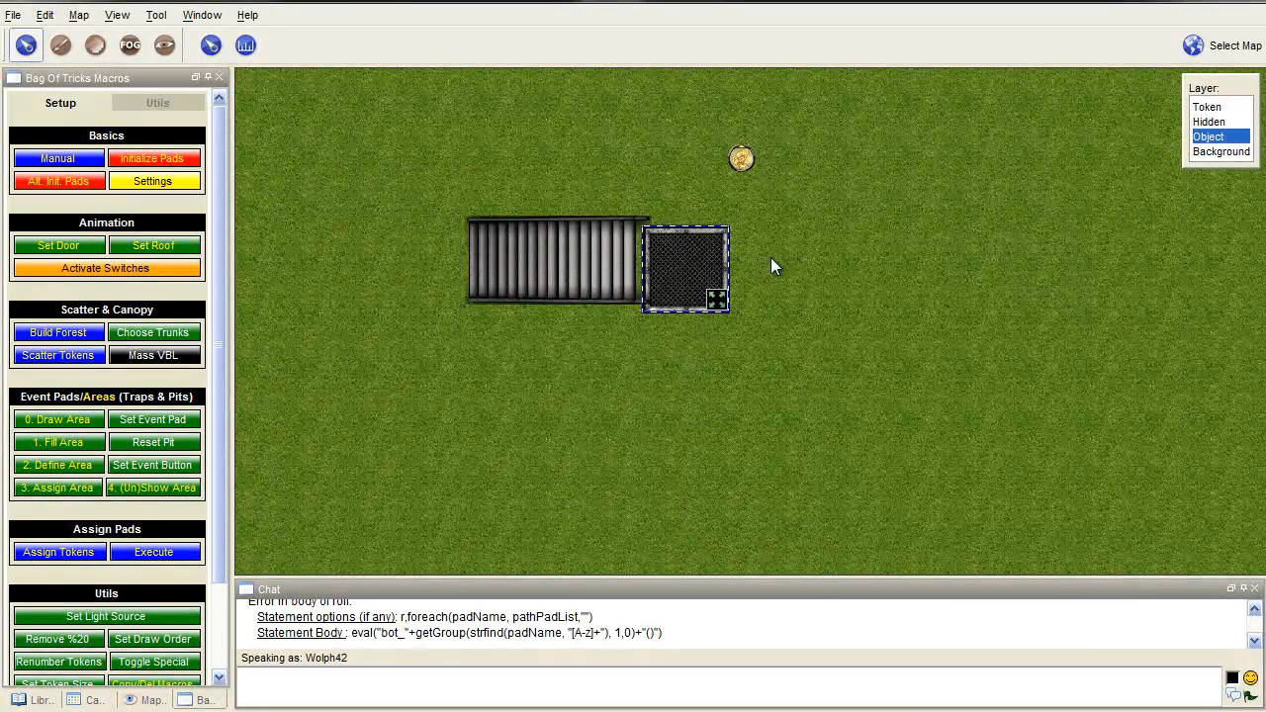
key("ctrl+v")
key("ctrl+v")
- Align the stair section with the grates and add a copy facing the opposite way at the row's right end
left_click_drag(577, 274, 590, 279)
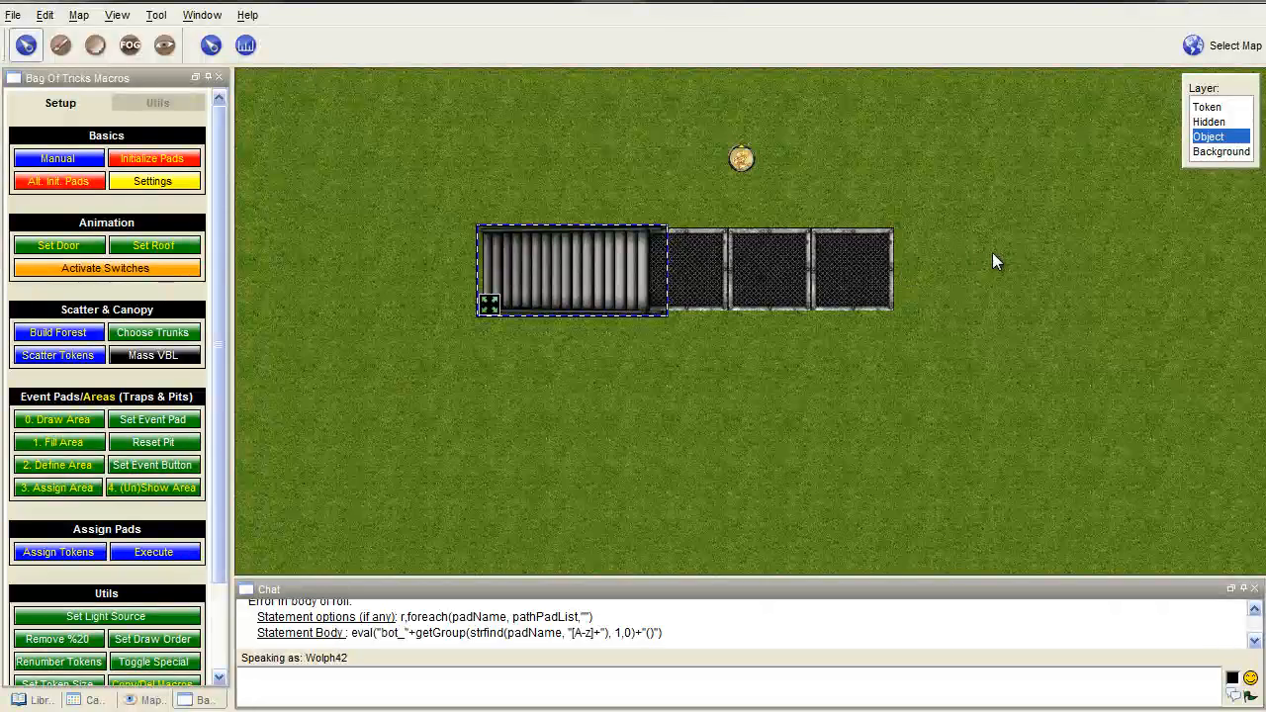
key("ctrl+v")
left_click(972, 321)
scroll(973, 320, "down", 2)
left_click_drag(977, 322, 944, 247)
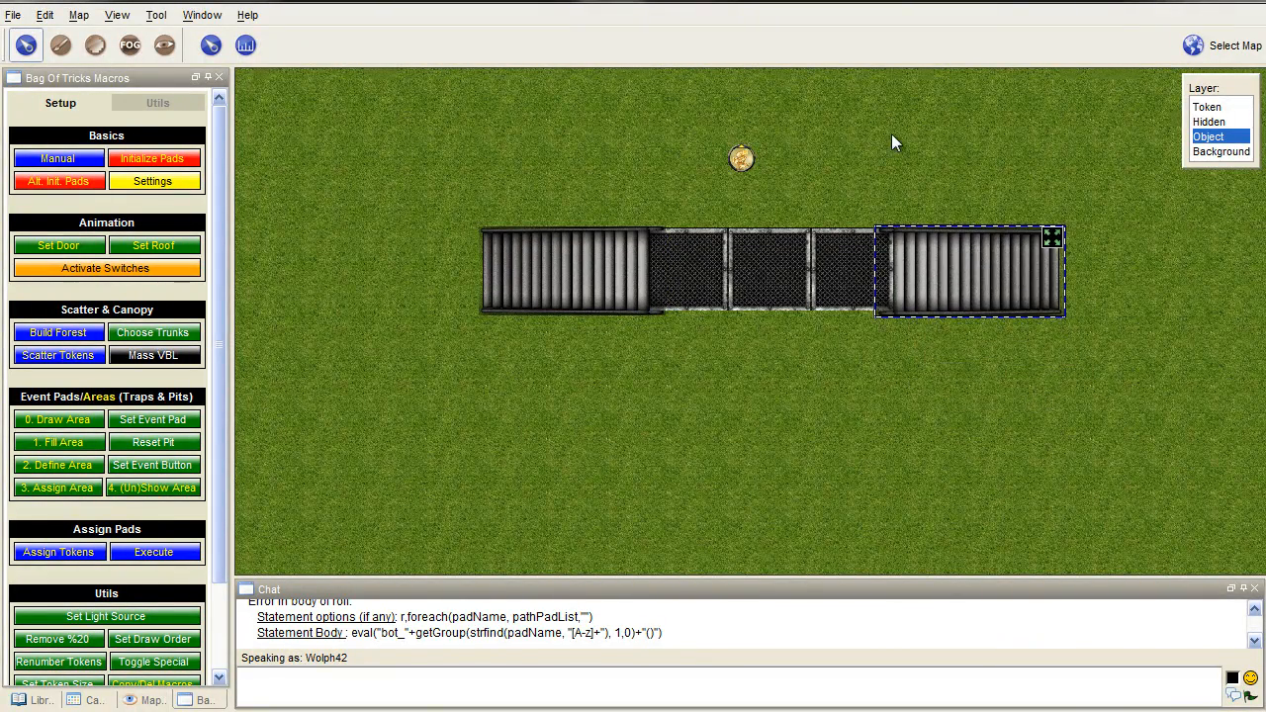
- Return to the Token layer and initialize the pads for the new bridge
scroll(892, 133, "down", 4)
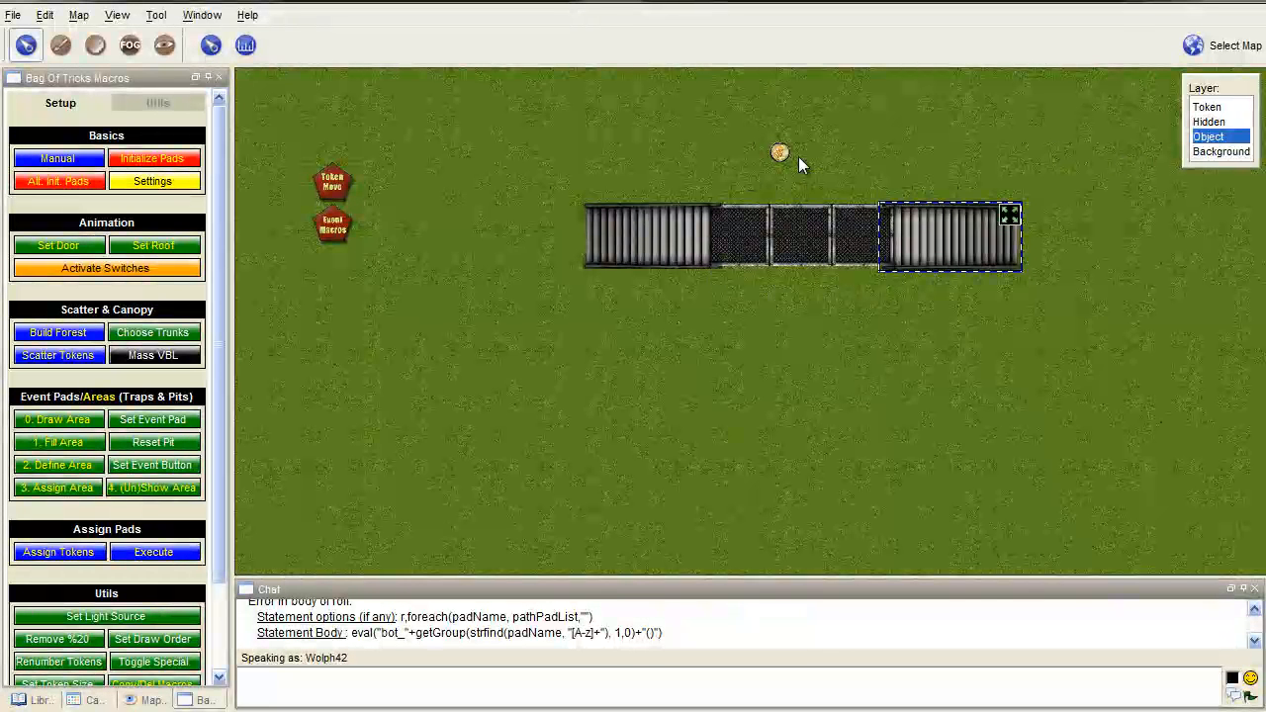
left_click_drag(925, 231, 925, 234)
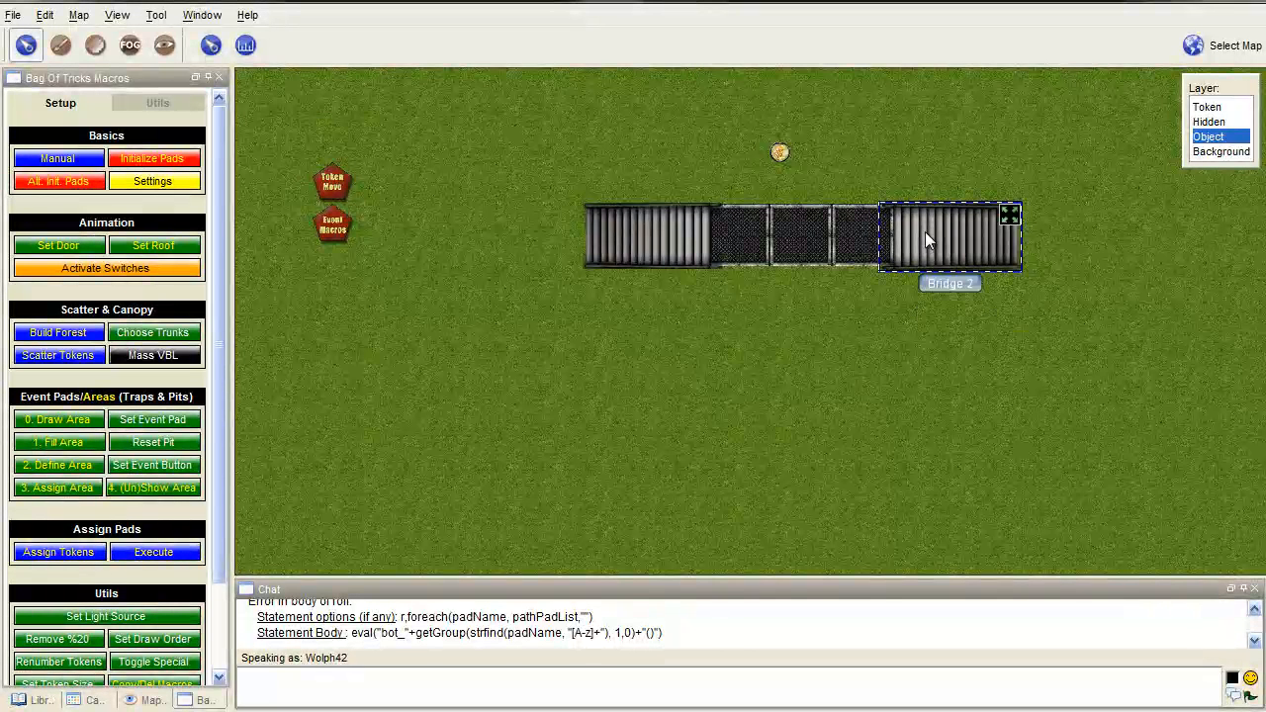
left_click(1215, 107)
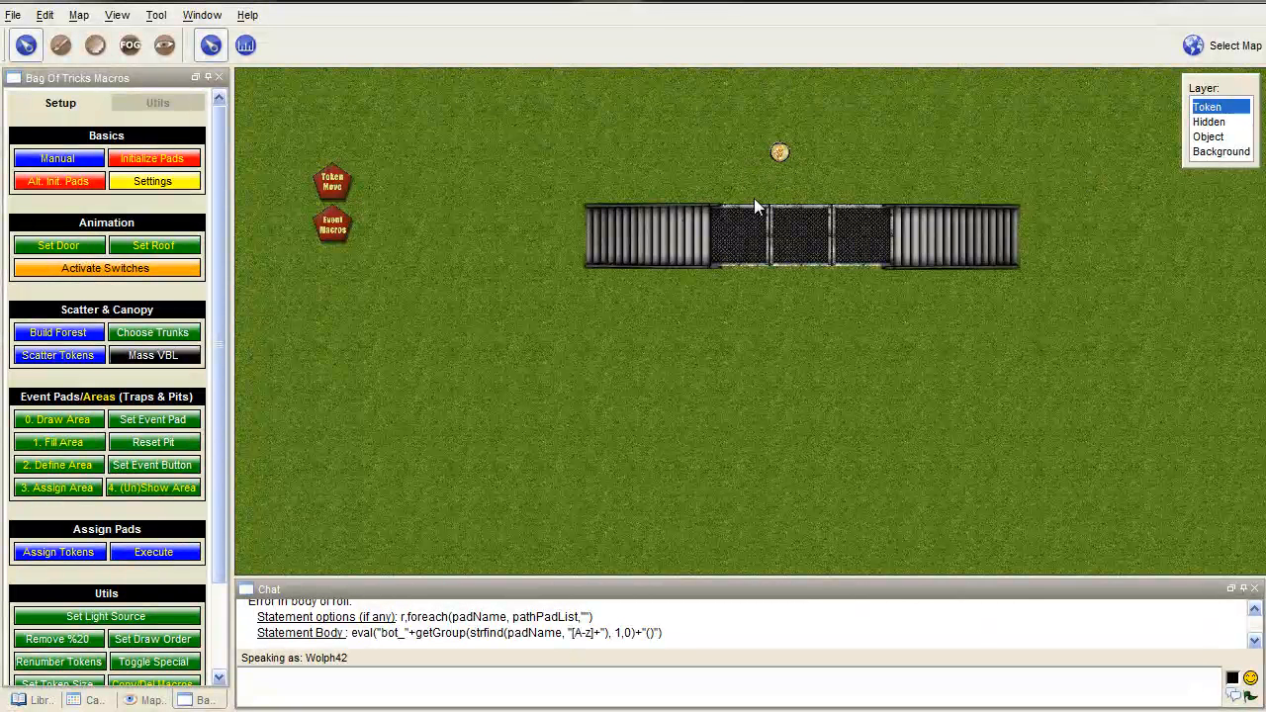
left_click(1209, 137)
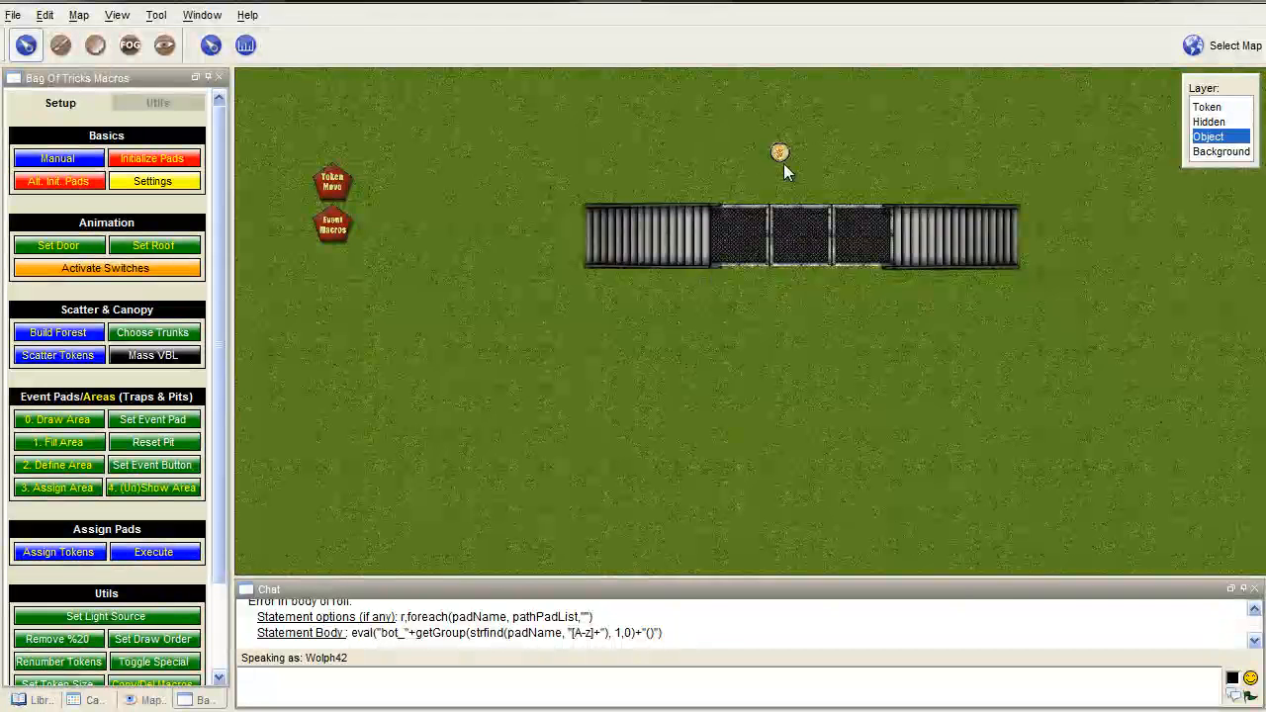
left_click(1215, 106)
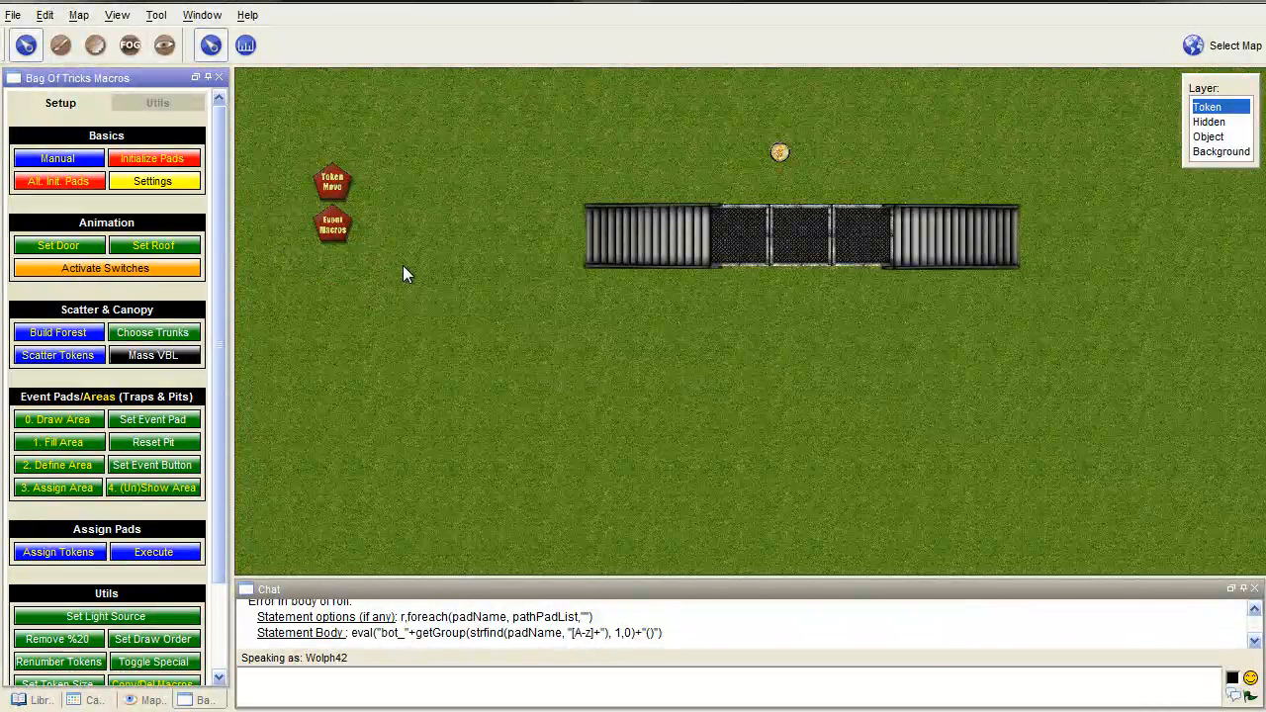
left_click(155, 170)
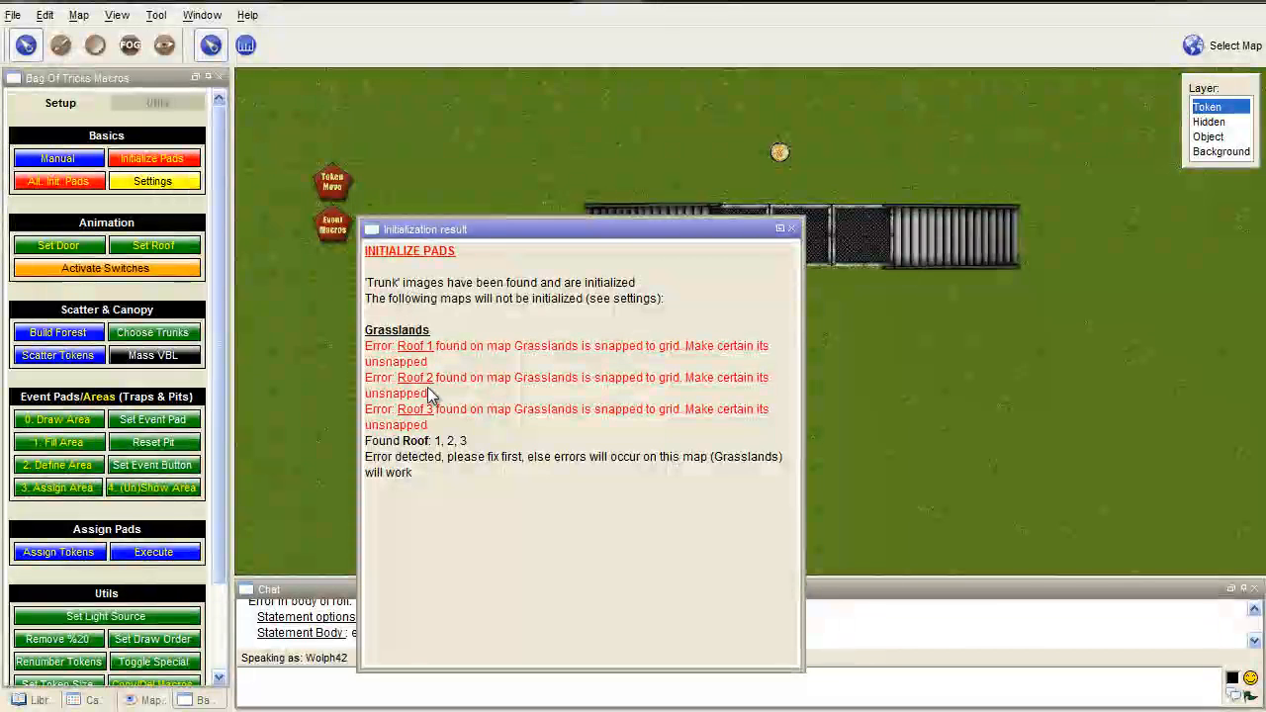
- Turn off Snap to grid for the three grate sections and realign them between the stair sections
left_click(791, 228)
left_click(1205, 137)
left_click_drag(731, 163, 848, 333)
right_click(840, 224)
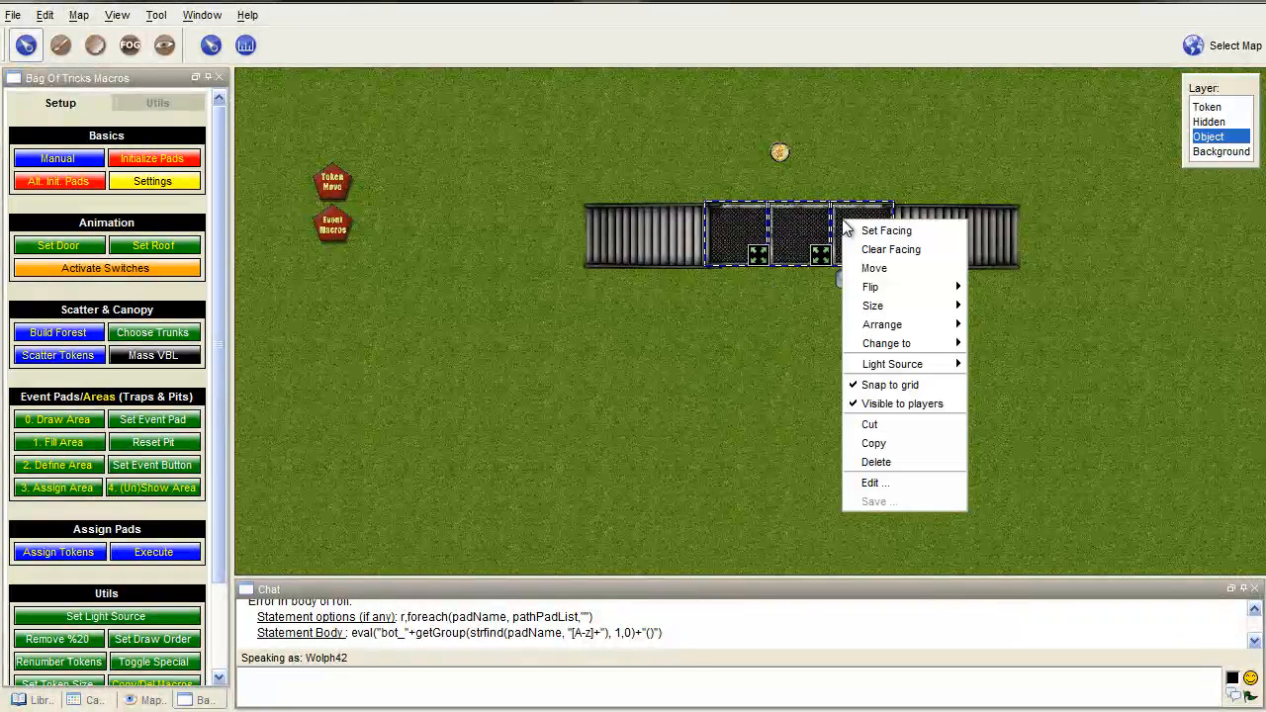
left_click(879, 381)
left_click_drag(760, 249, 743, 231)
left_click(774, 358)
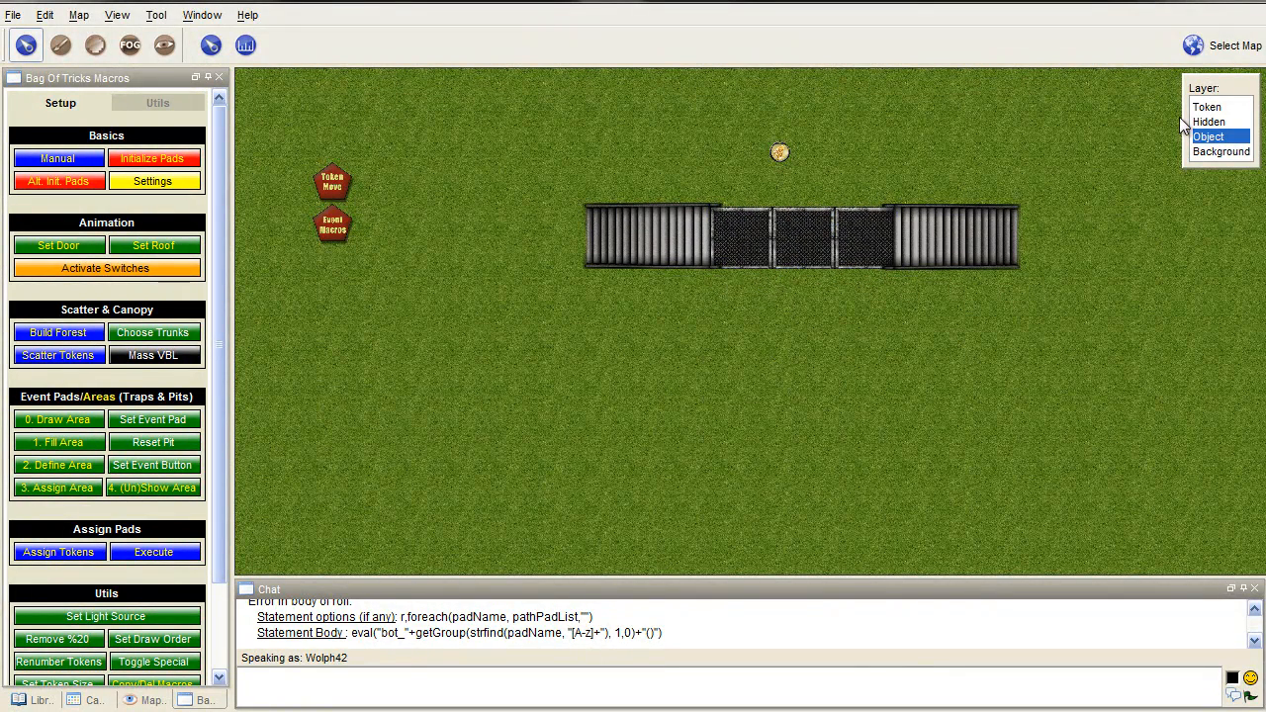
- Test the unlinked bridge sections by moving the Hero token on the Token layer
left_click(1213, 106)
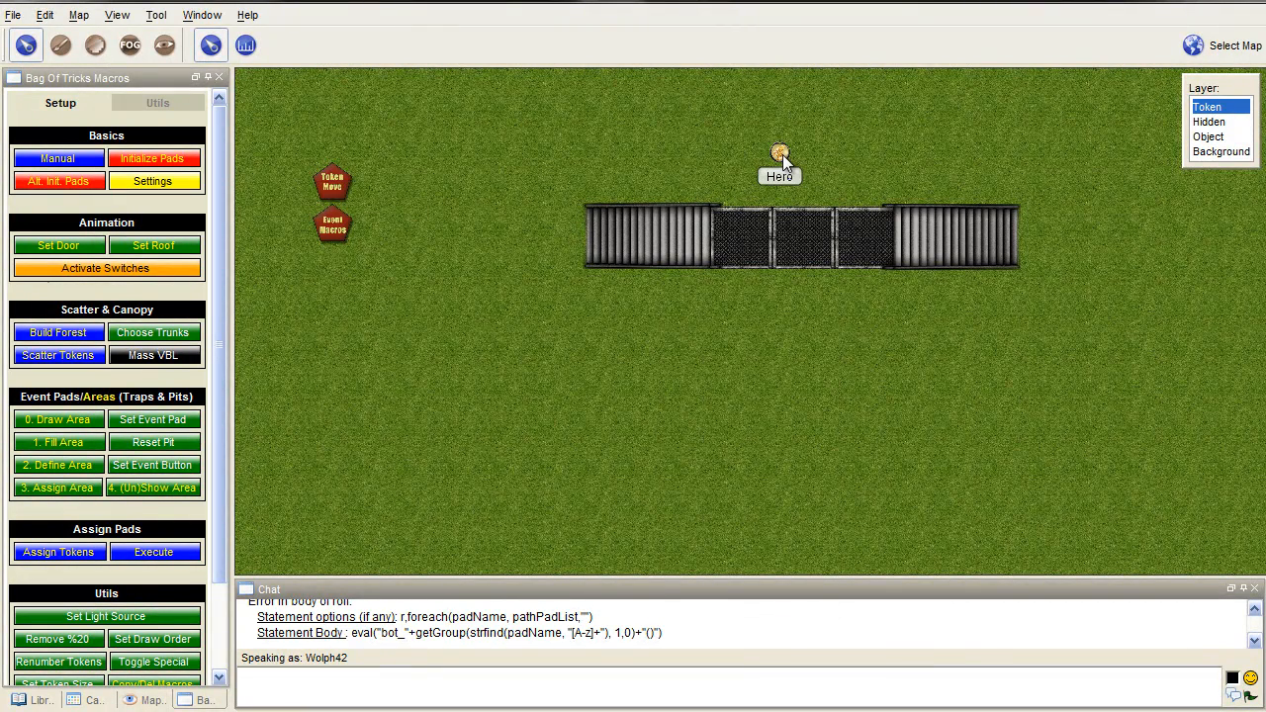
mouse_move(776, 151)
left_mouse_down()
mouse_move(791, 248)
mouse_move(783, 155)
left_mouse_up()
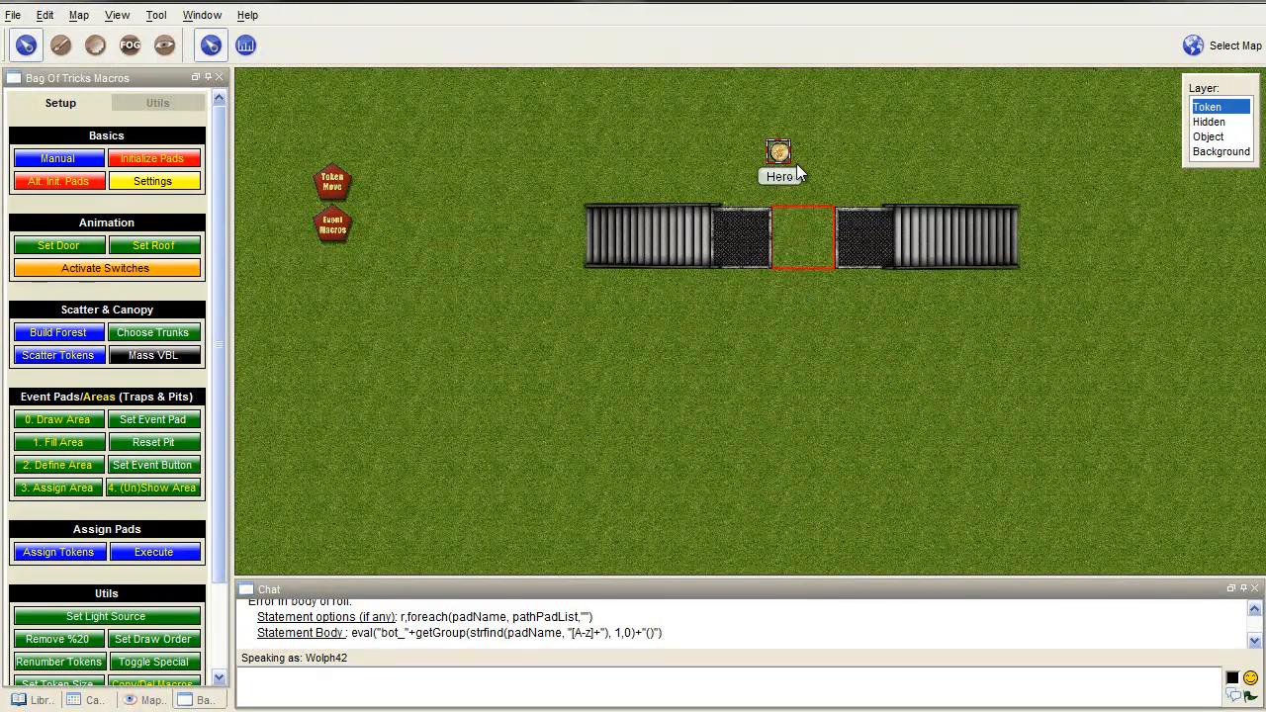
left_click(741, 249)
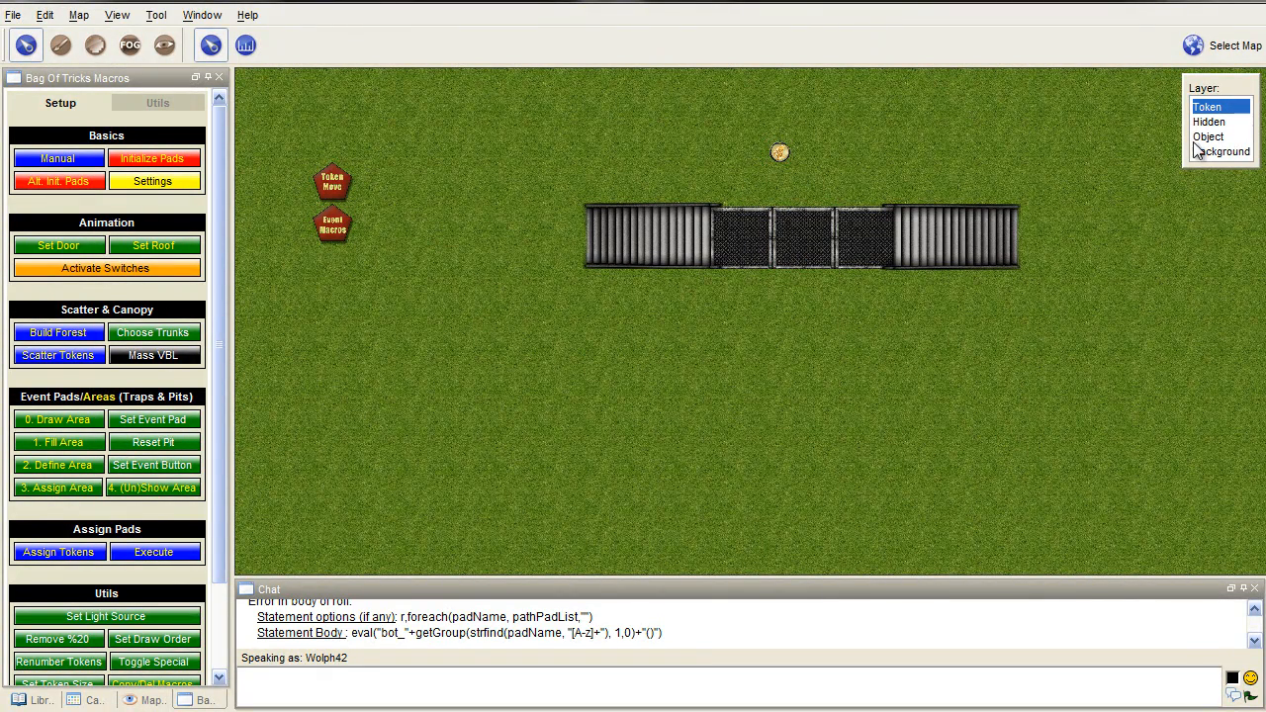
- Rename the bridge's first grate as "Linked 1 Roof 1" on the Object layer and copy its "Linked 1" prefix
left_click(1205, 138)
double_click(738, 236)
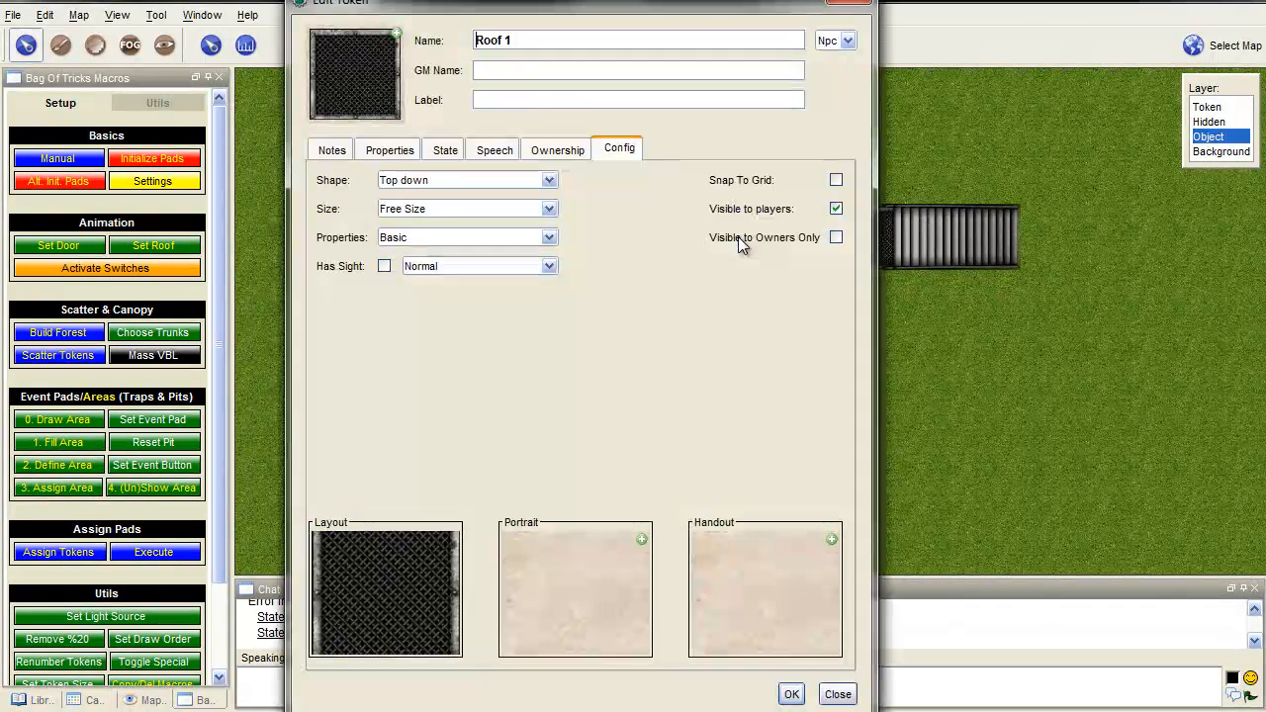
type("Linke ")
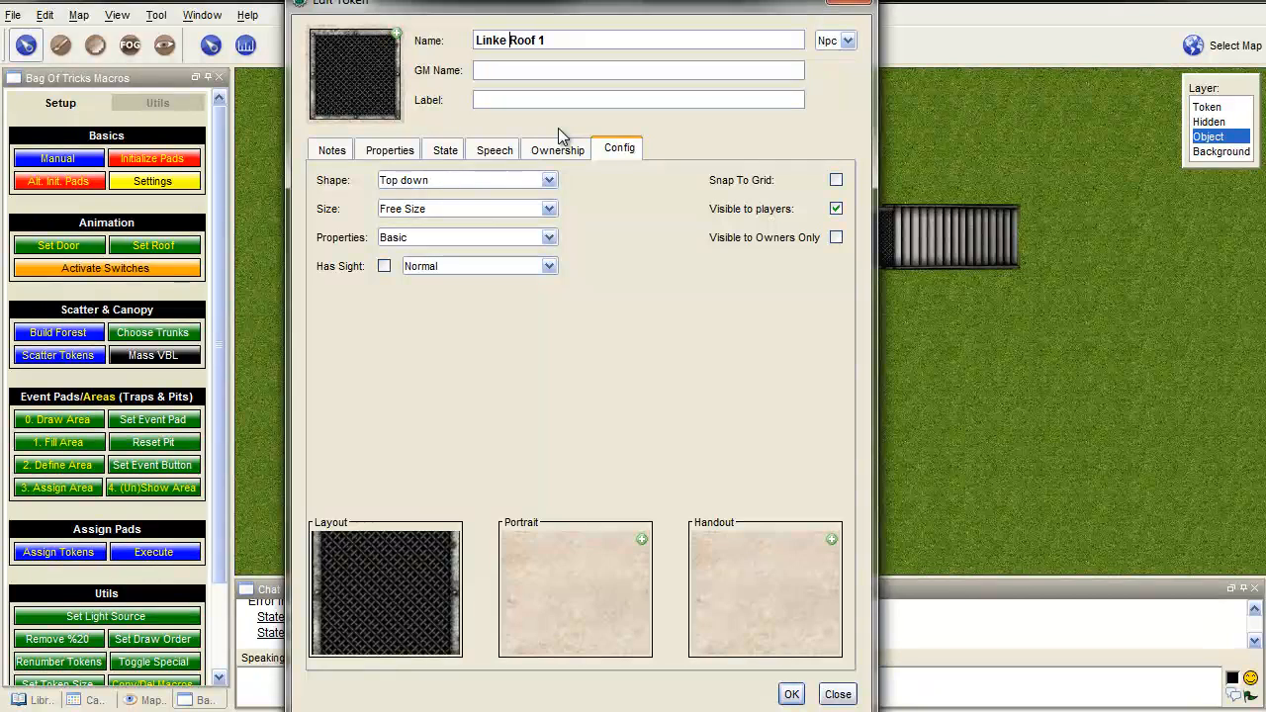
type("d 1")
key("shift+Home")
key("ctrl+c")
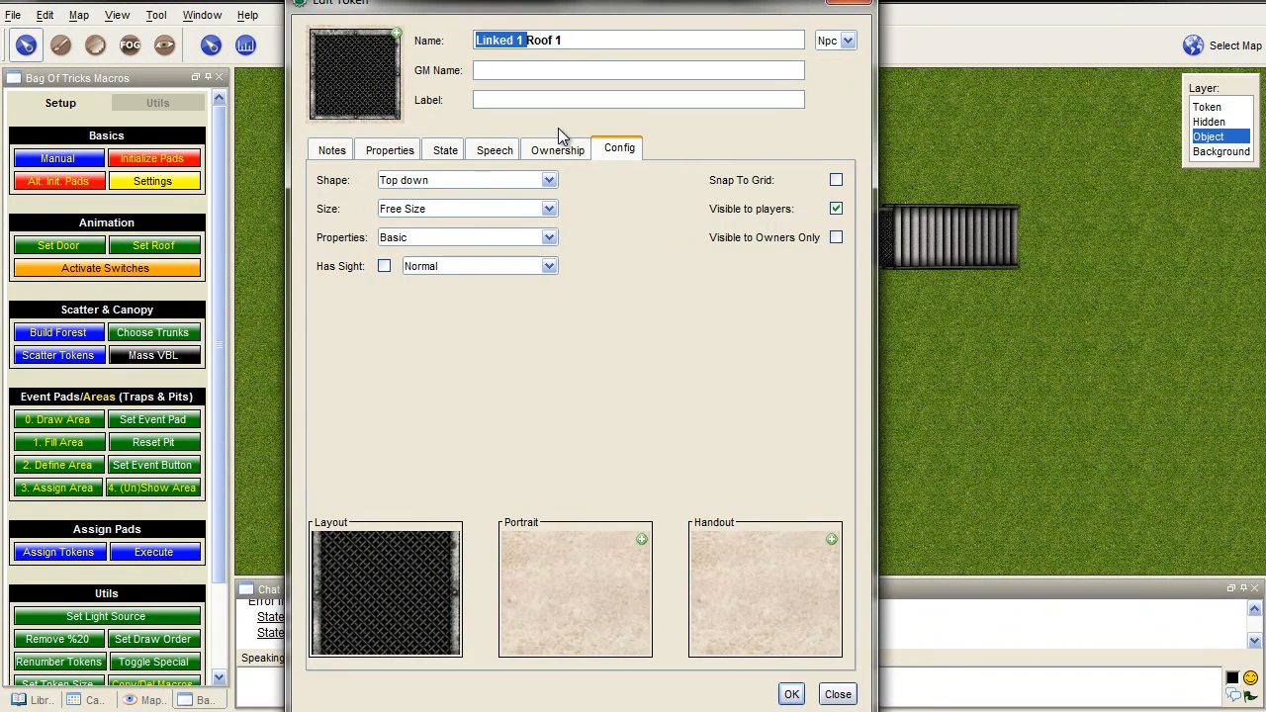
key("Return")
- Add the copied "Linked 1" prefix to the names of the middle grate and Roof 3
double_click(801, 245)
key("ctrl+v")
key("Return")
double_click(881, 250)
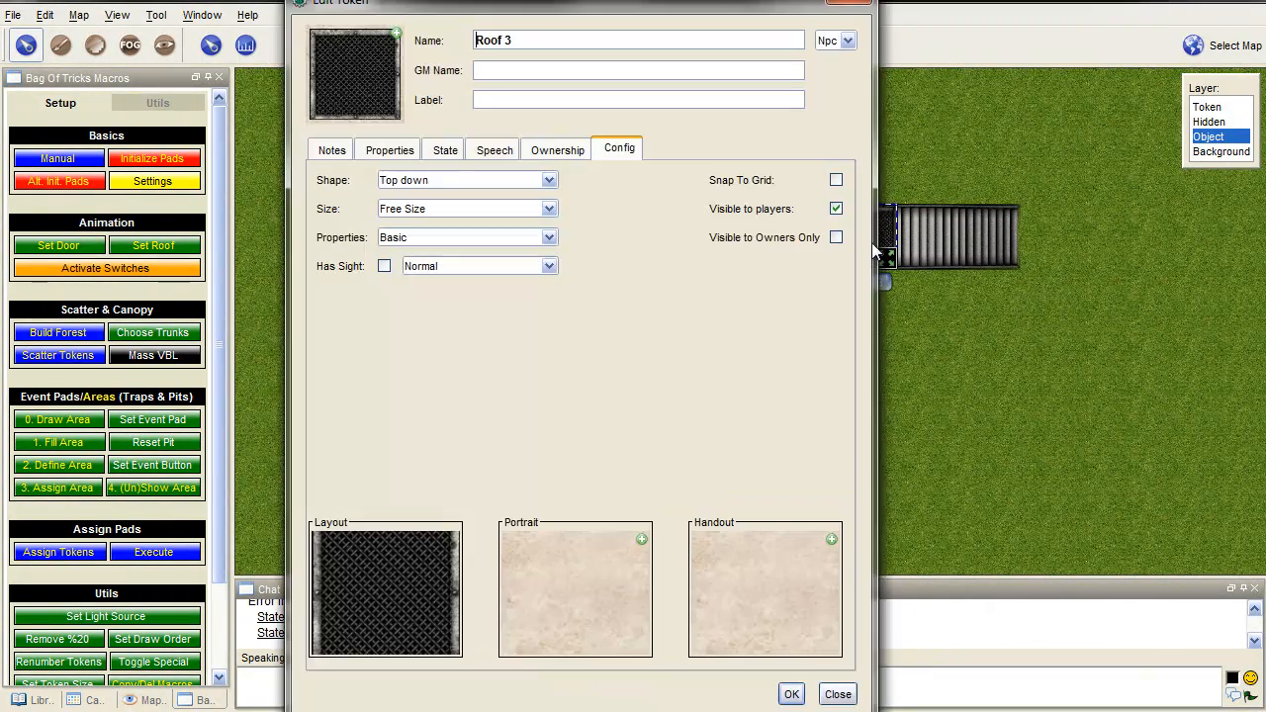
key("ctrl+v")
key("Return")
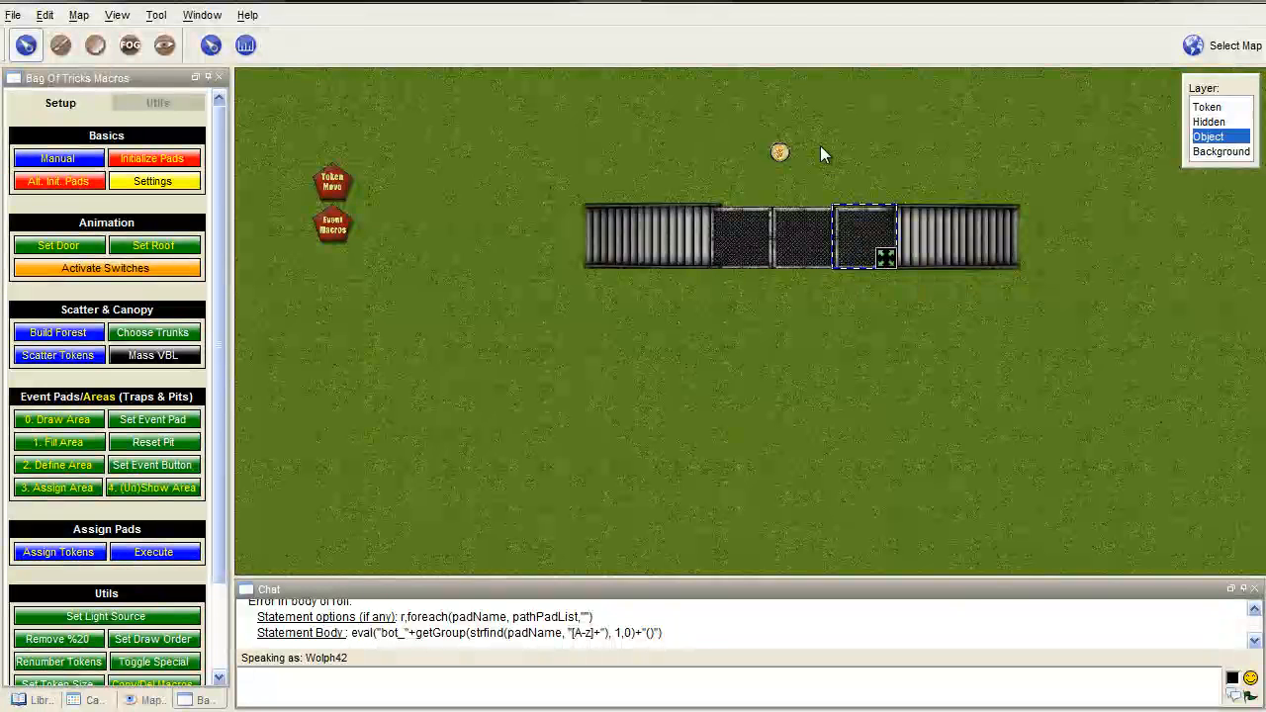
- Initialize the pads for the three linked roof grates and close the initialization result
left_click(158, 161)
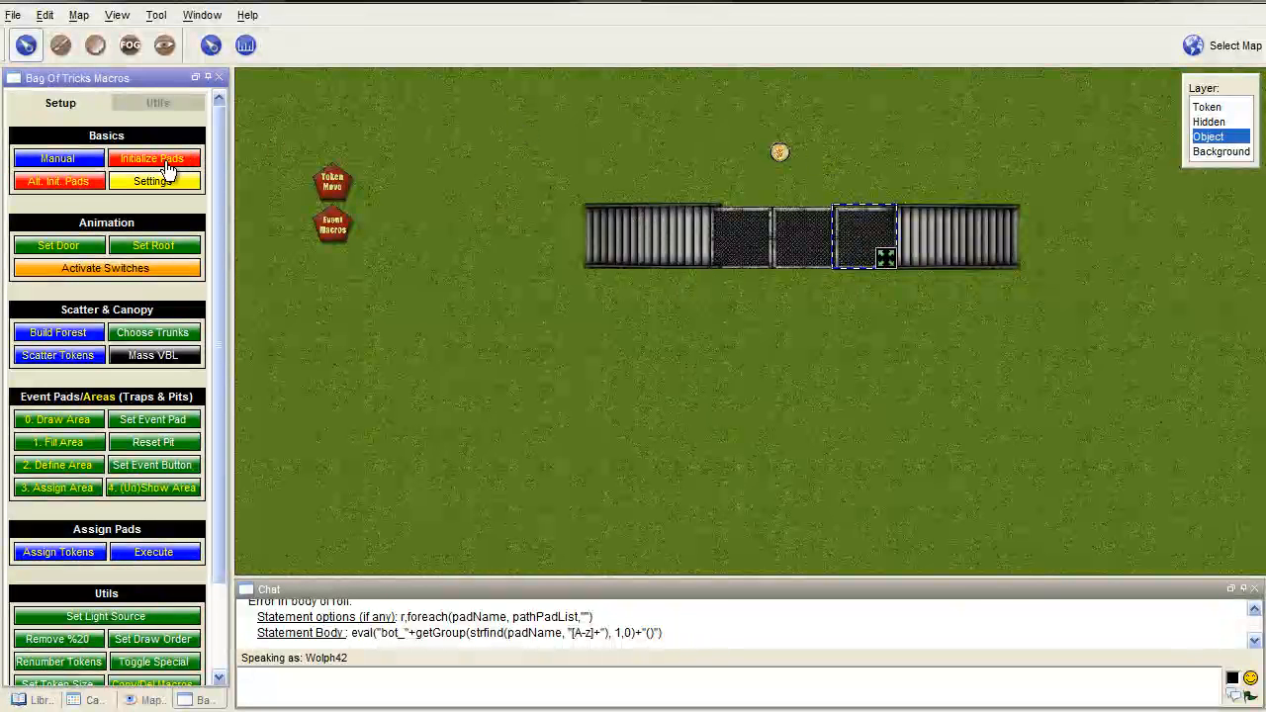
left_click_drag(460, 185, 477, 205)
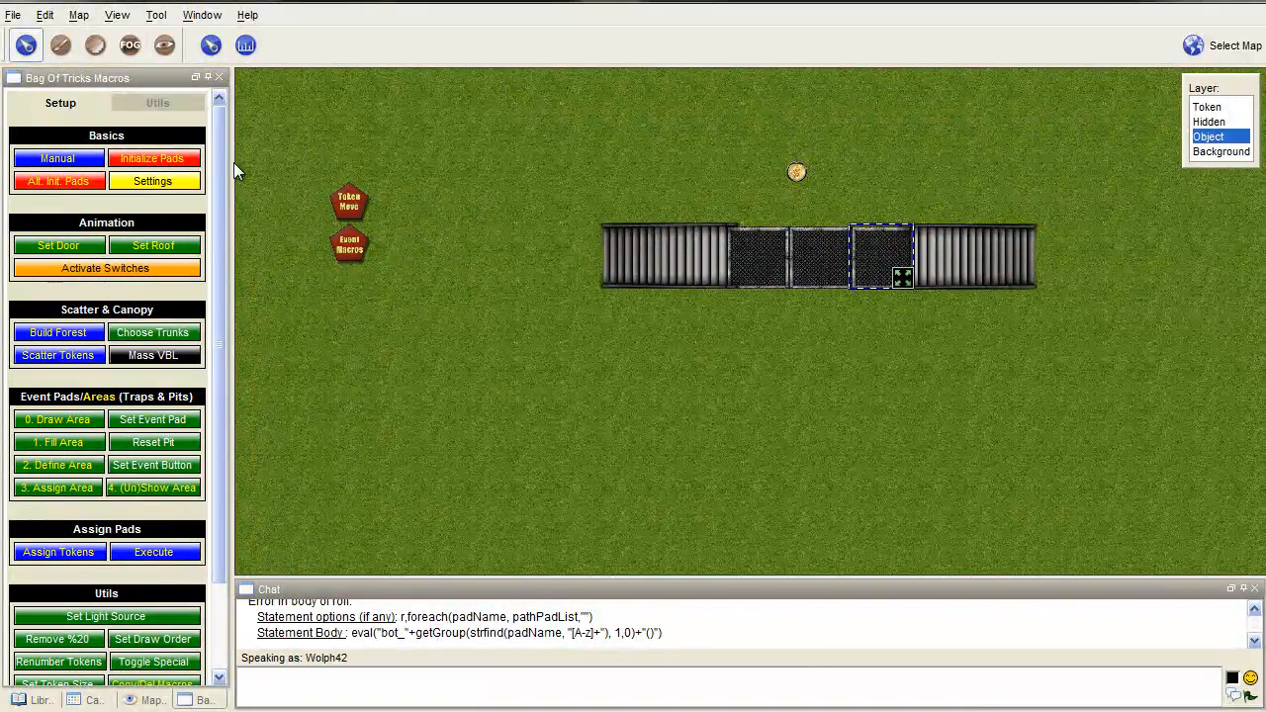
left_click(170, 163)
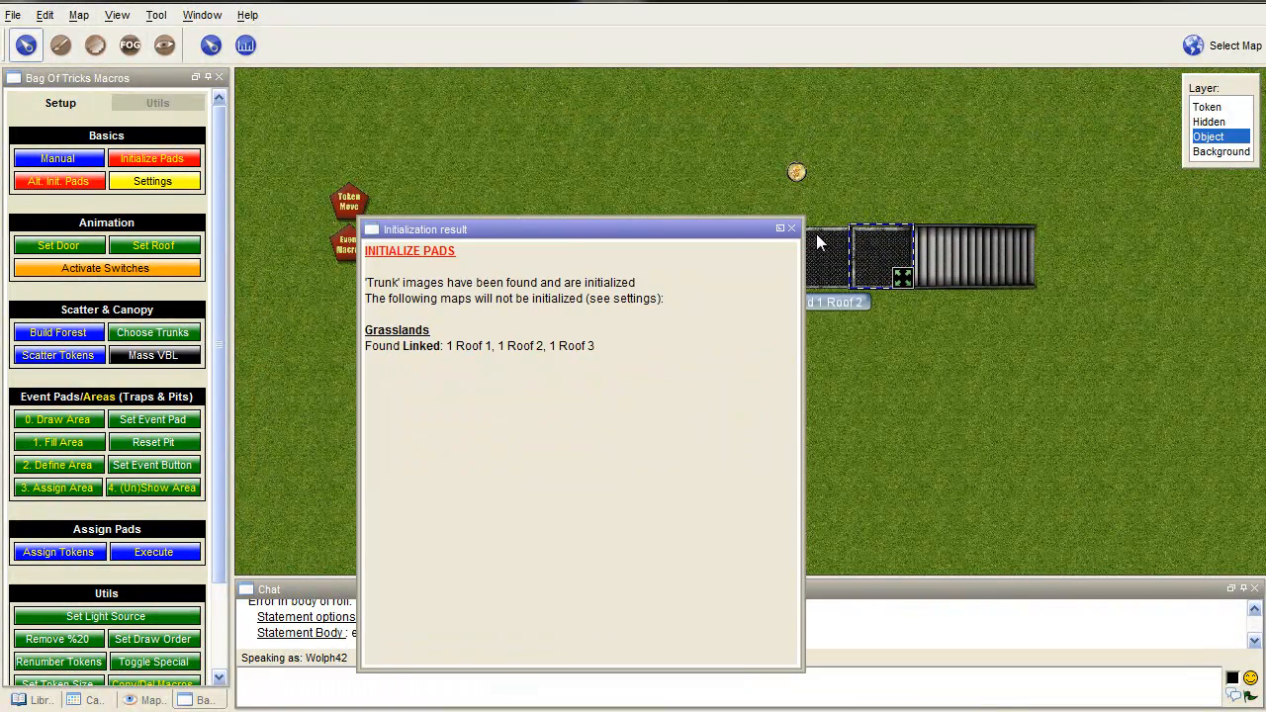
left_click(791, 230)
left_click(793, 172)
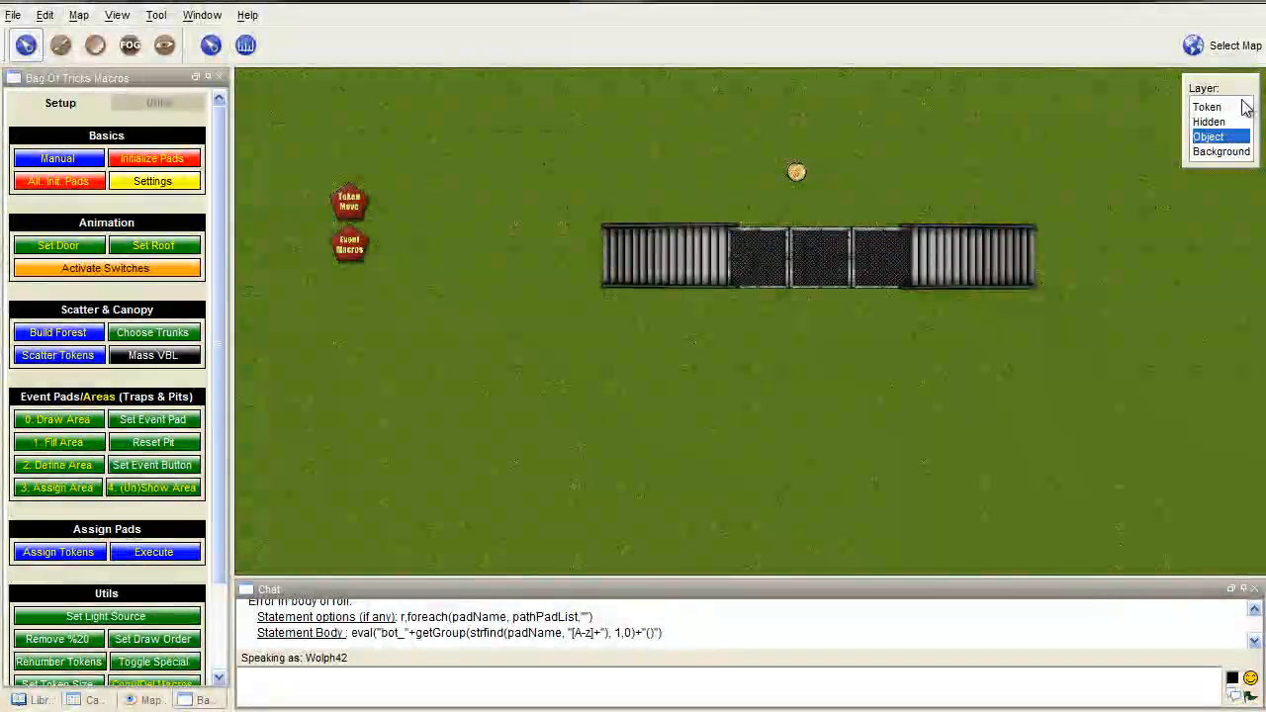
- Test the linked grates on the Token layer by moving the Hero token across the bridge, underneath it and beyond its stairs
left_click(1215, 106)
left_click_drag(796, 173, 817, 255)
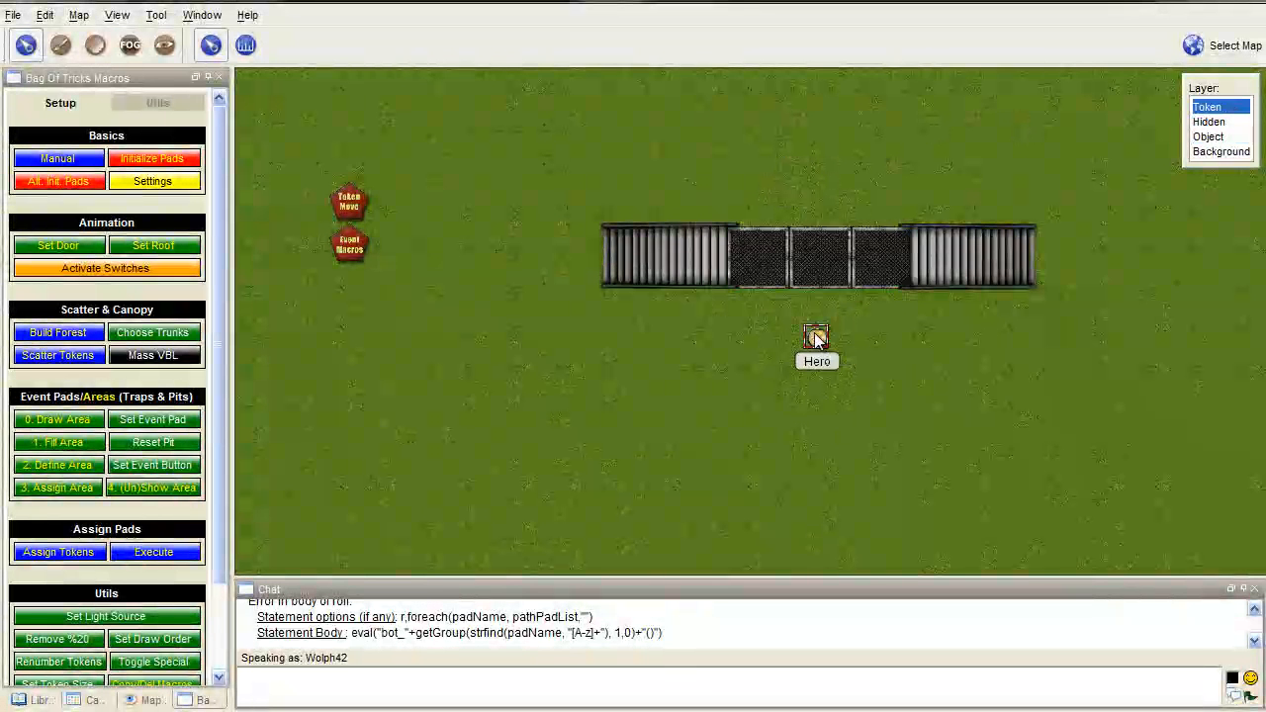
left_click_drag(817, 286, 816, 232)
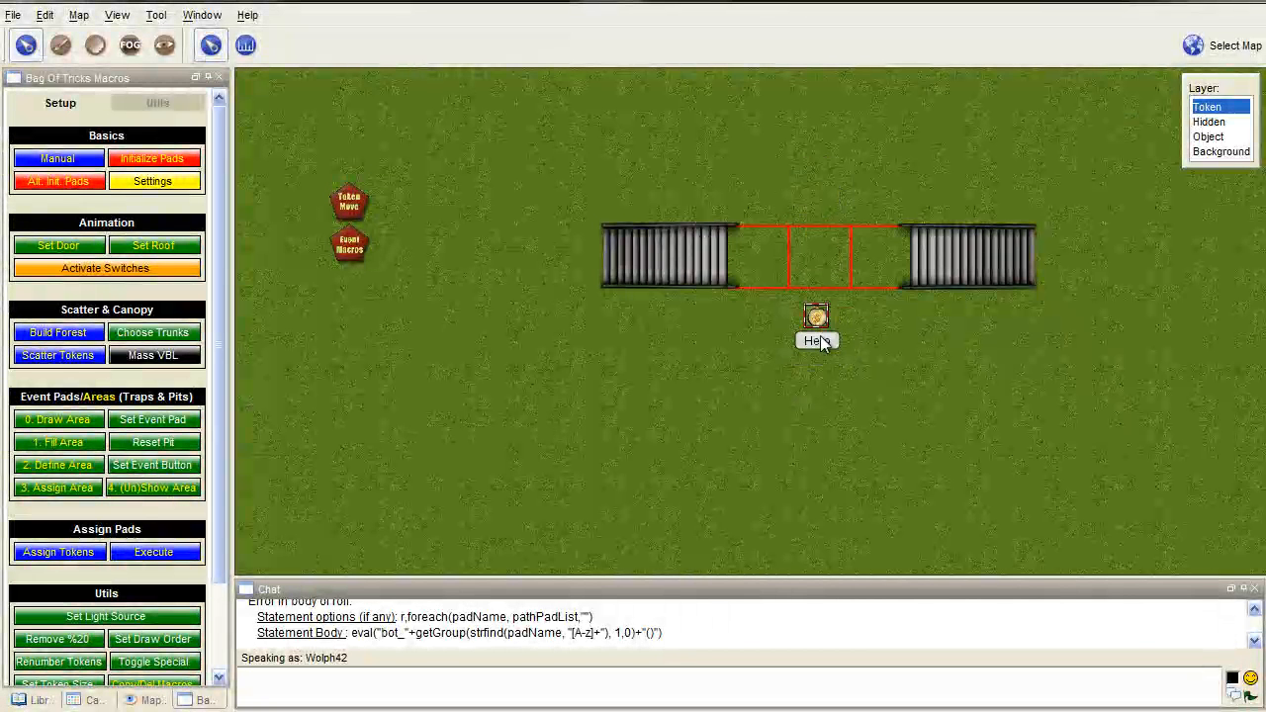
left_click_drag(811, 321, 1080, 263)
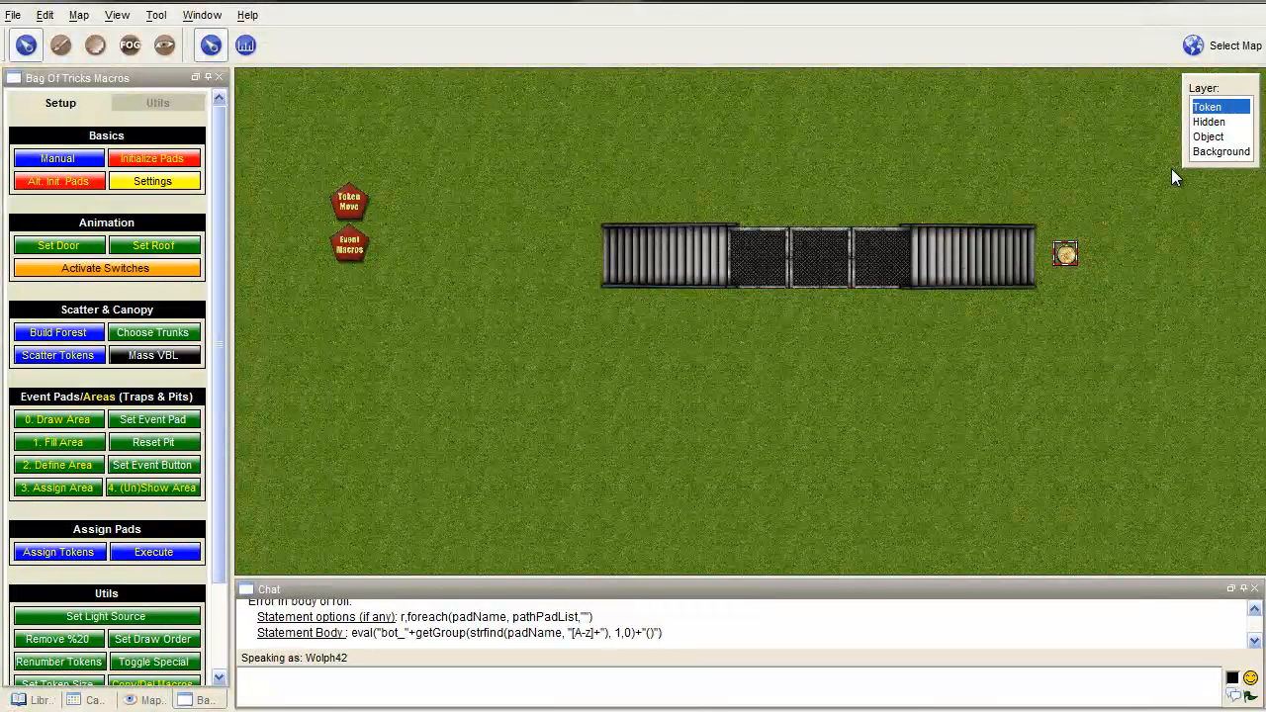
- Add the copied "Linked 1" prefix to the names of both stair sections, Bridge 1 and Bridge 2, on the Object layer
left_click(1215, 141)
left_click(966, 271)
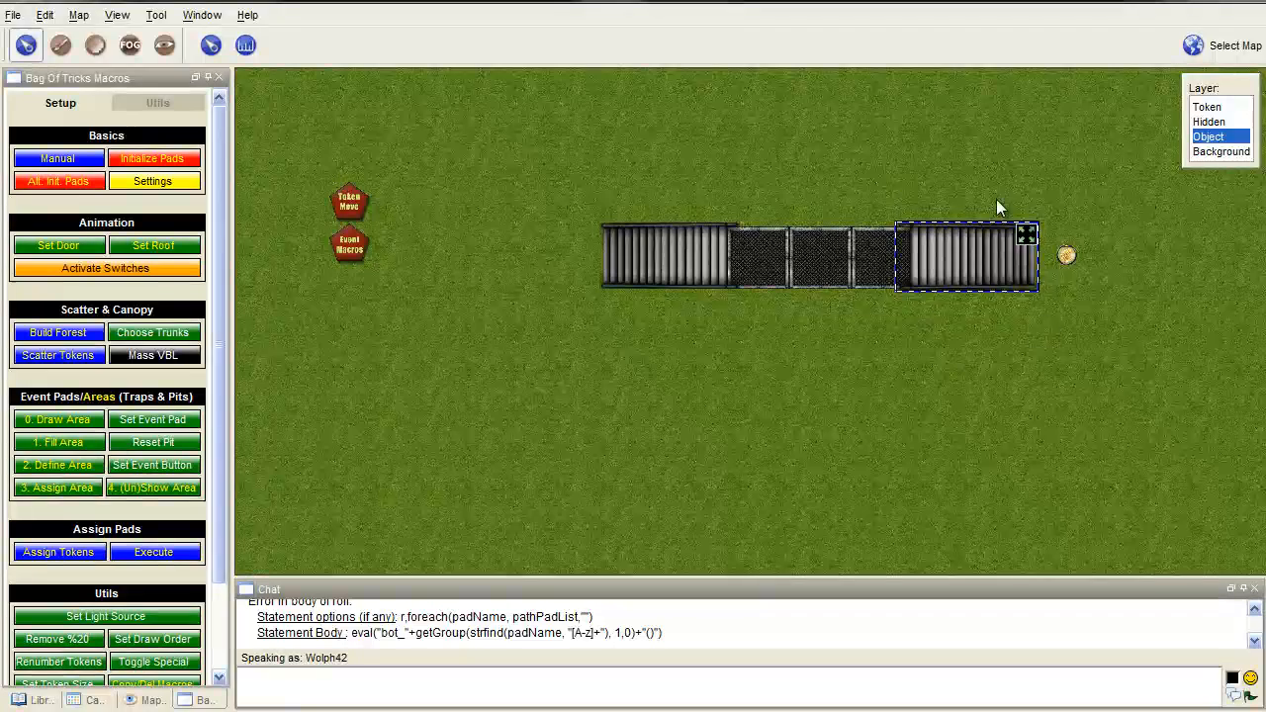
double_click(654, 255)
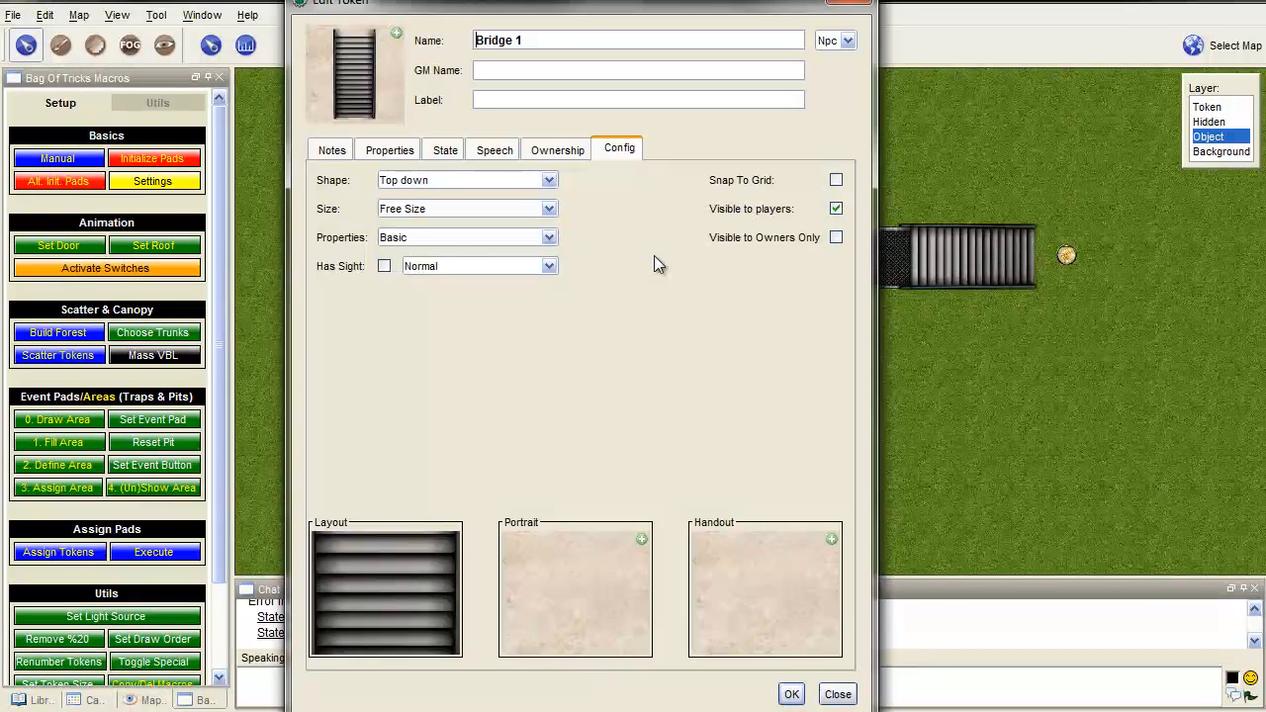
key("ctrl+v")
key("Return")
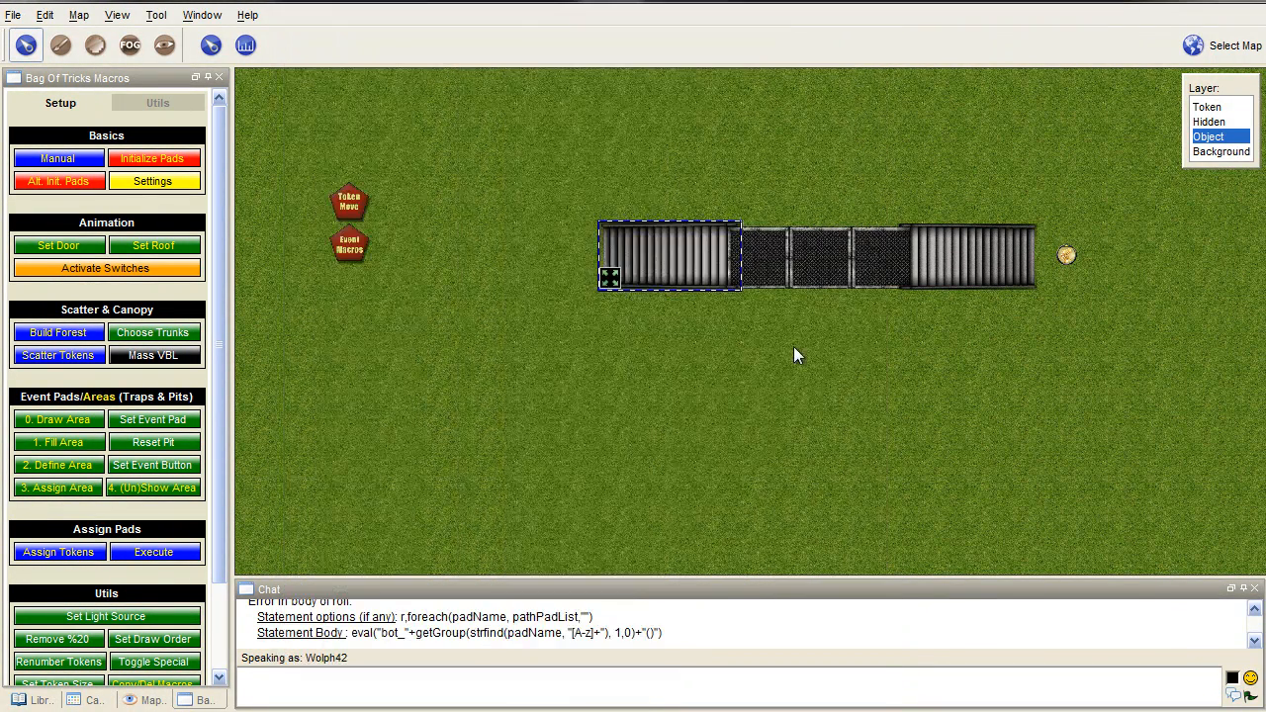
double_click(948, 266)
key("ctrl+v")
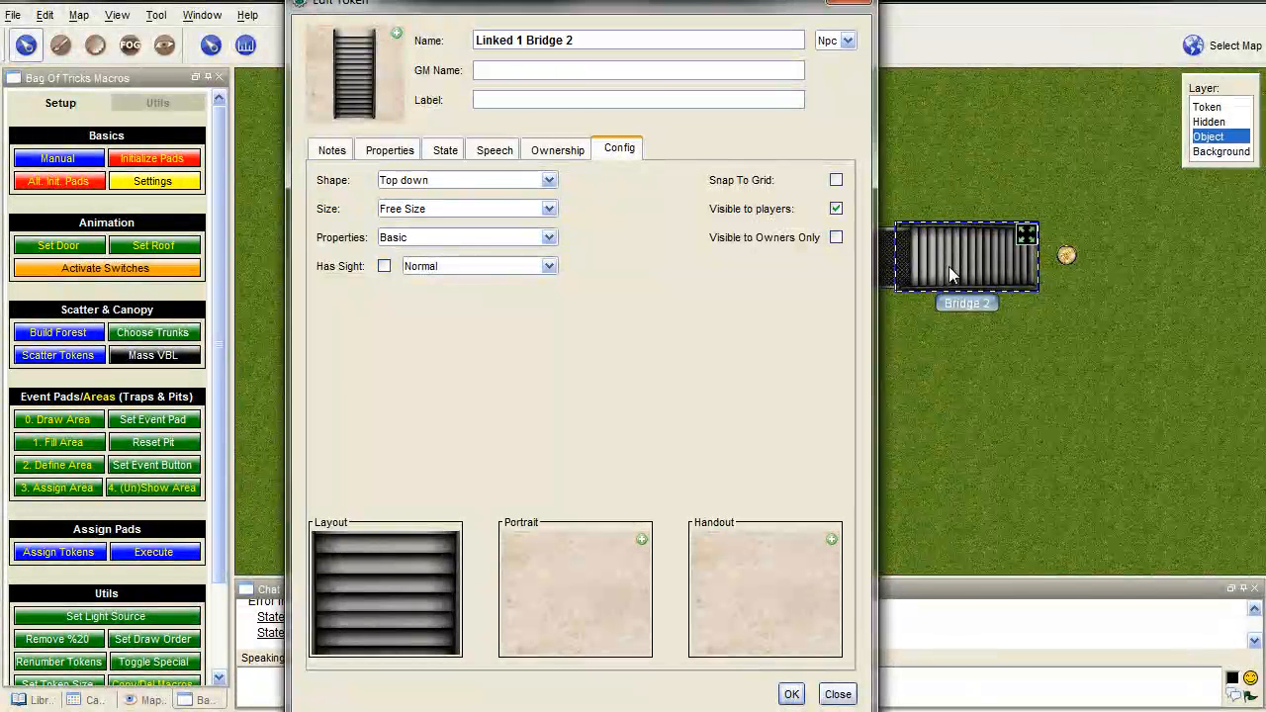
key("Return")
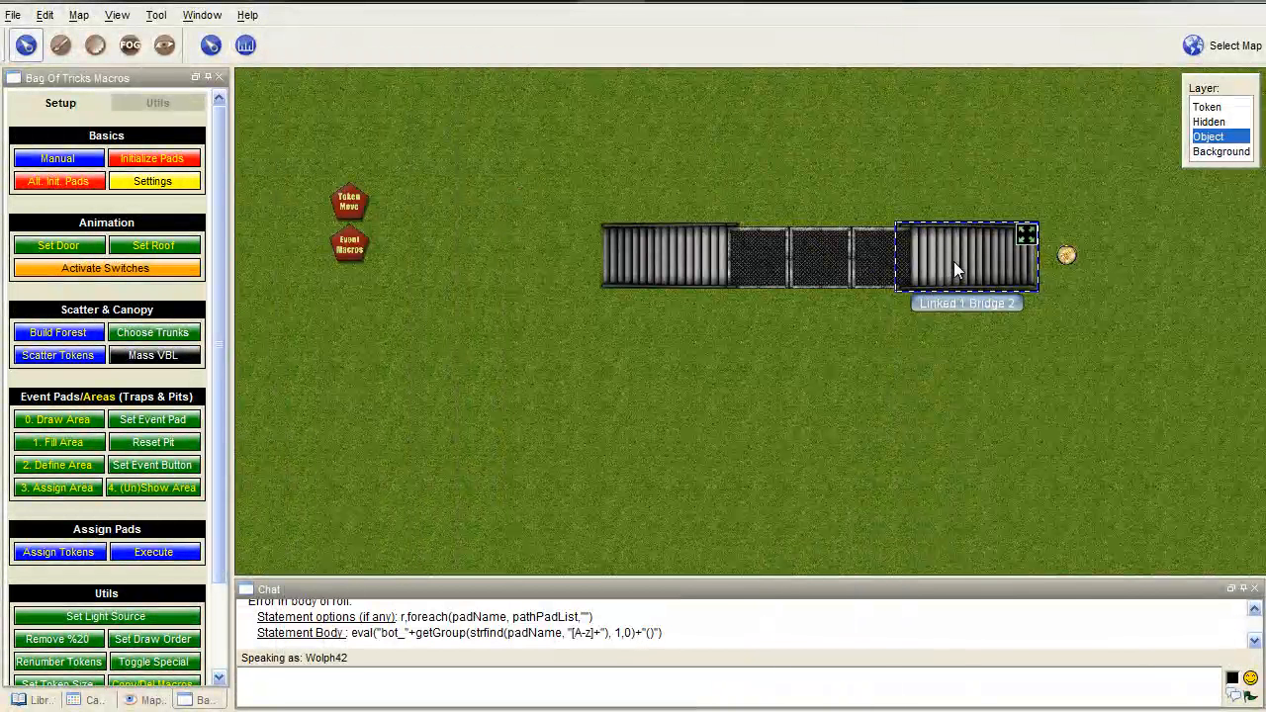
- Initialize the pads again and move the Hero token over the stairs onto the bridge's middle grate on the Token layer
left_click(154, 162)
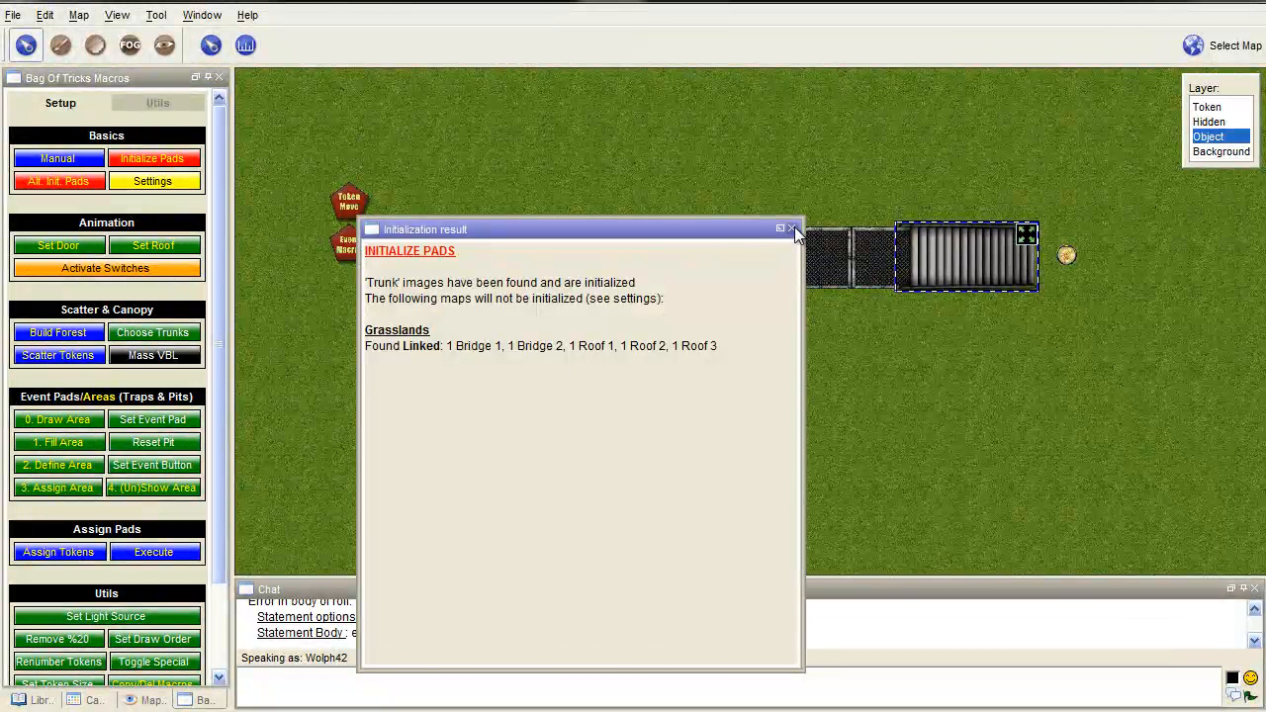
left_click(792, 228)
left_click(1235, 107)
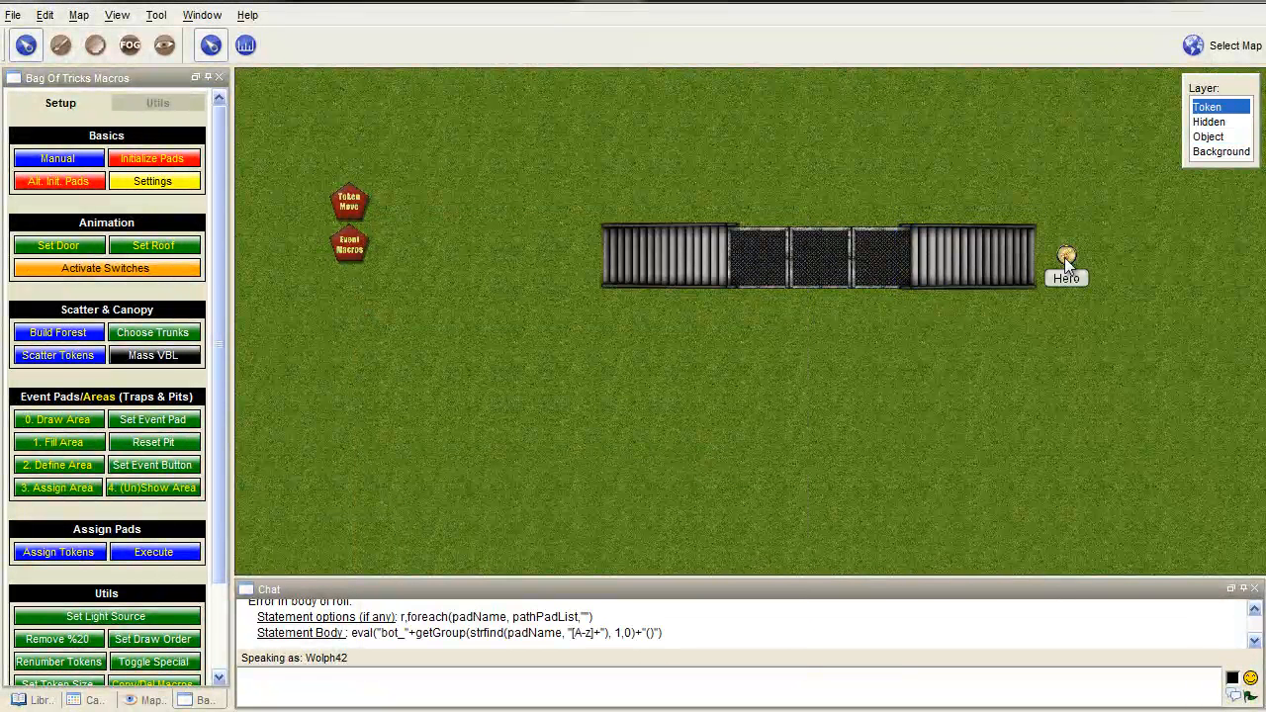
mouse_move(1066, 256)
left_mouse_down()
mouse_move(859, 268)
mouse_move(837, 257)
mouse_move(1057, 246)
left_mouse_up()
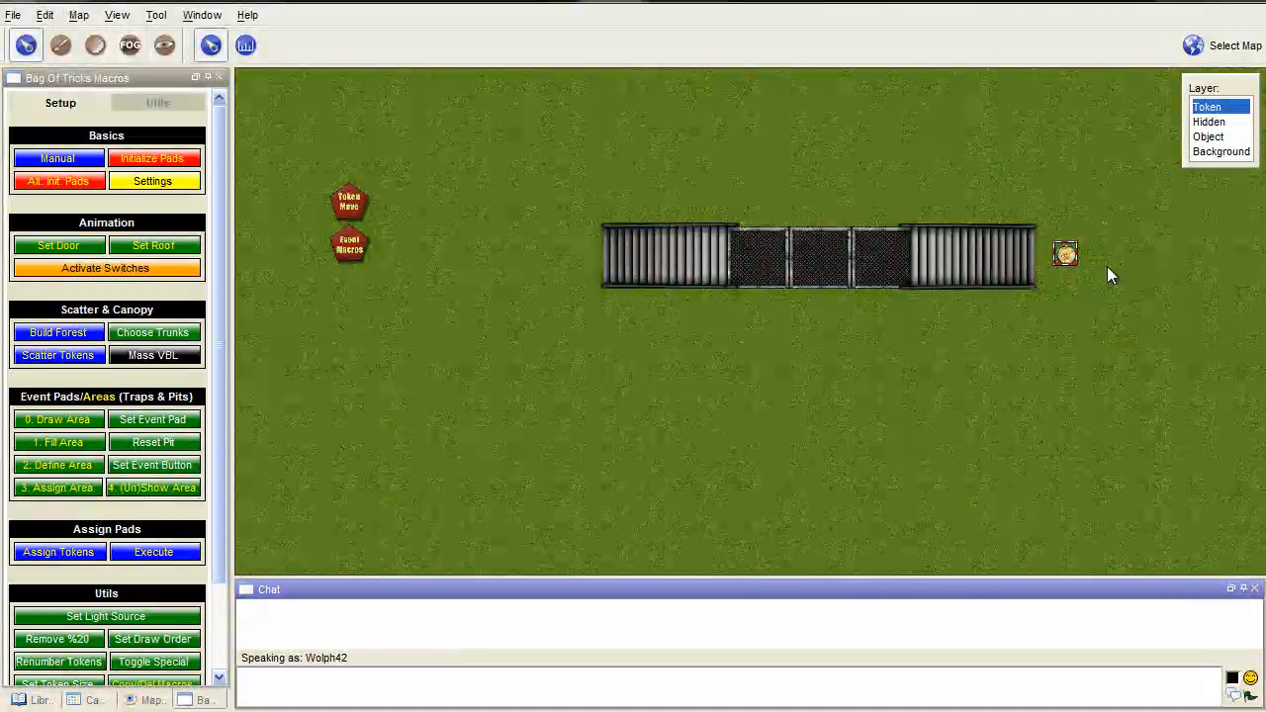
left_click(348, 201)
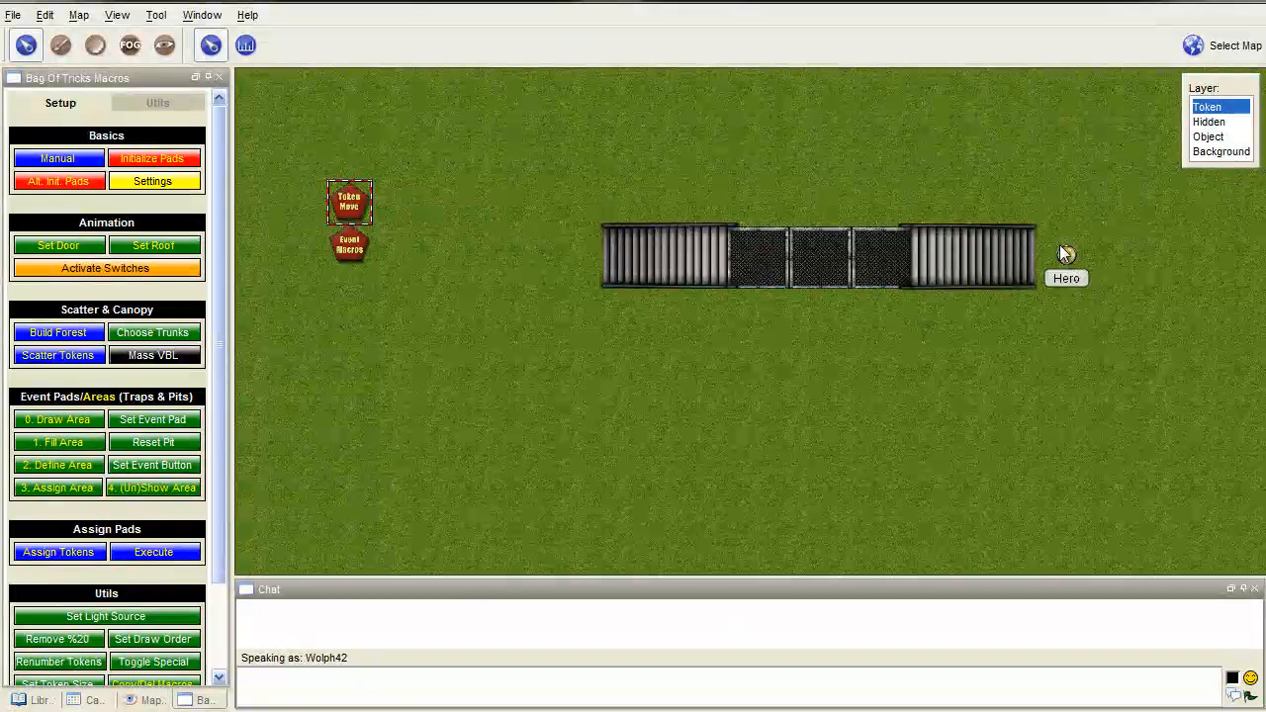
left_click_drag(1068, 260, 809, 270)
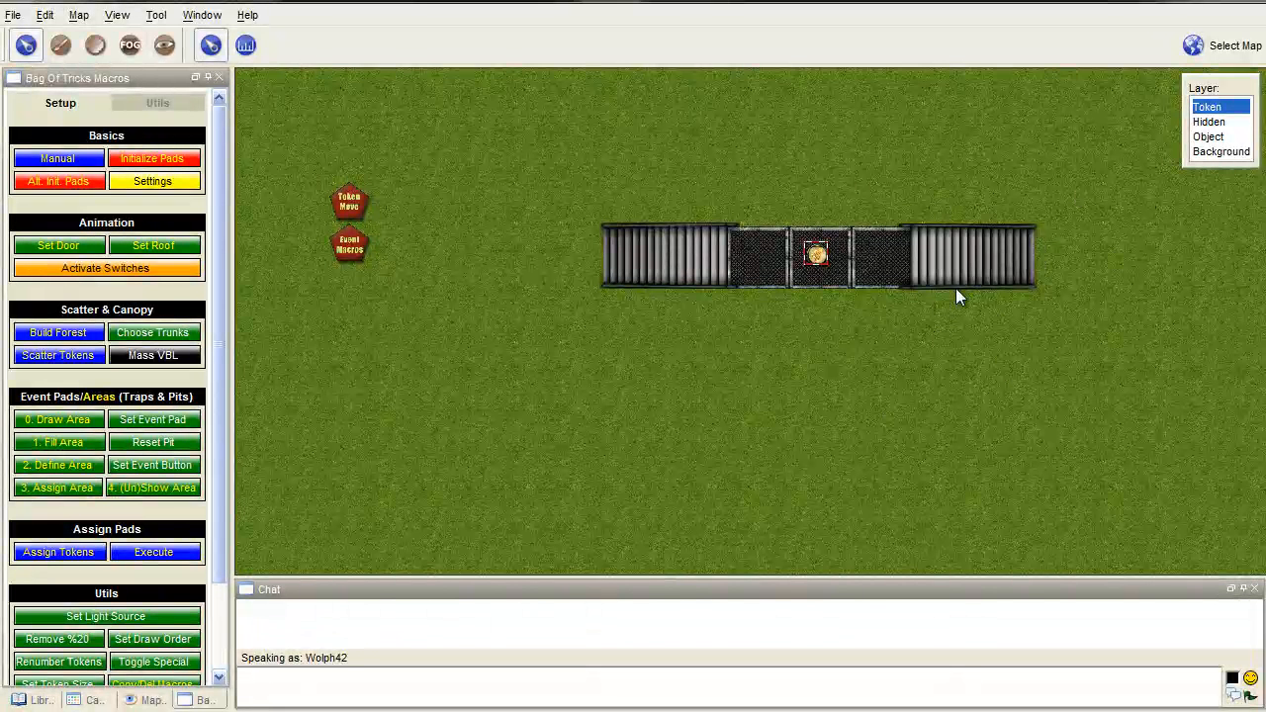
- Check the grate sections on the Object layer and test moving the Hero token within the middle grate
left_click(1209, 137)
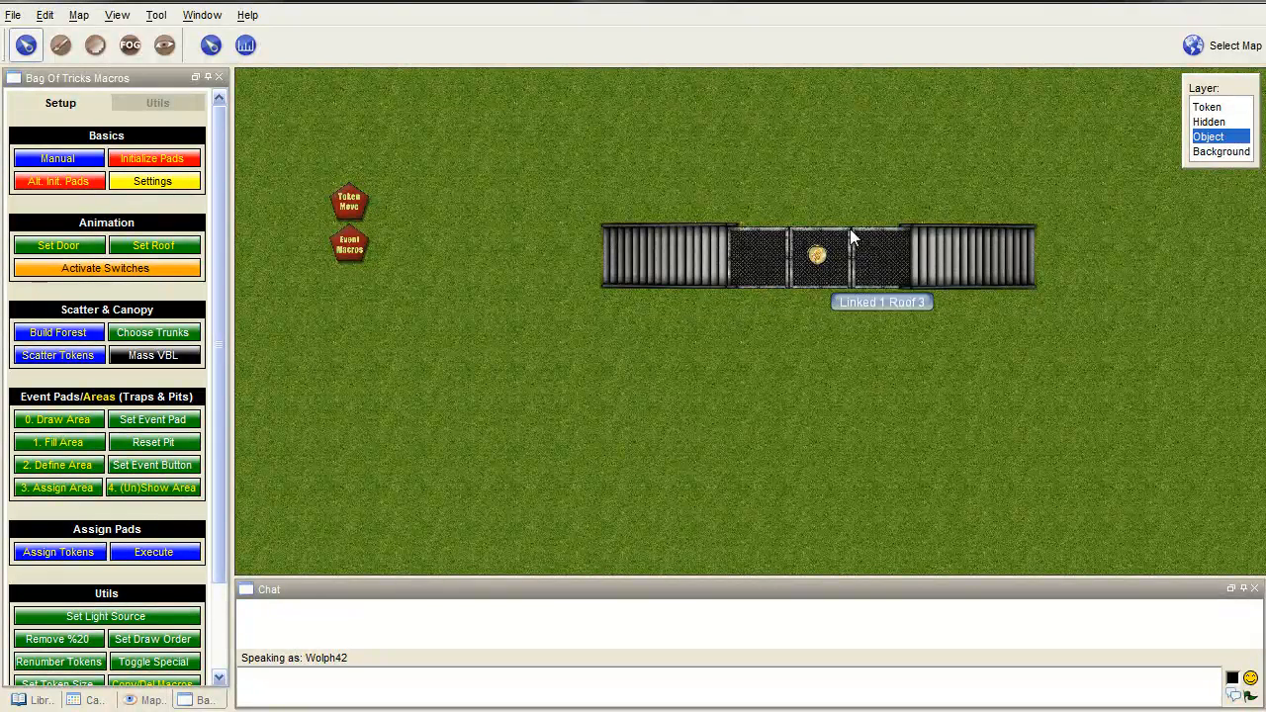
left_click(1207, 109)
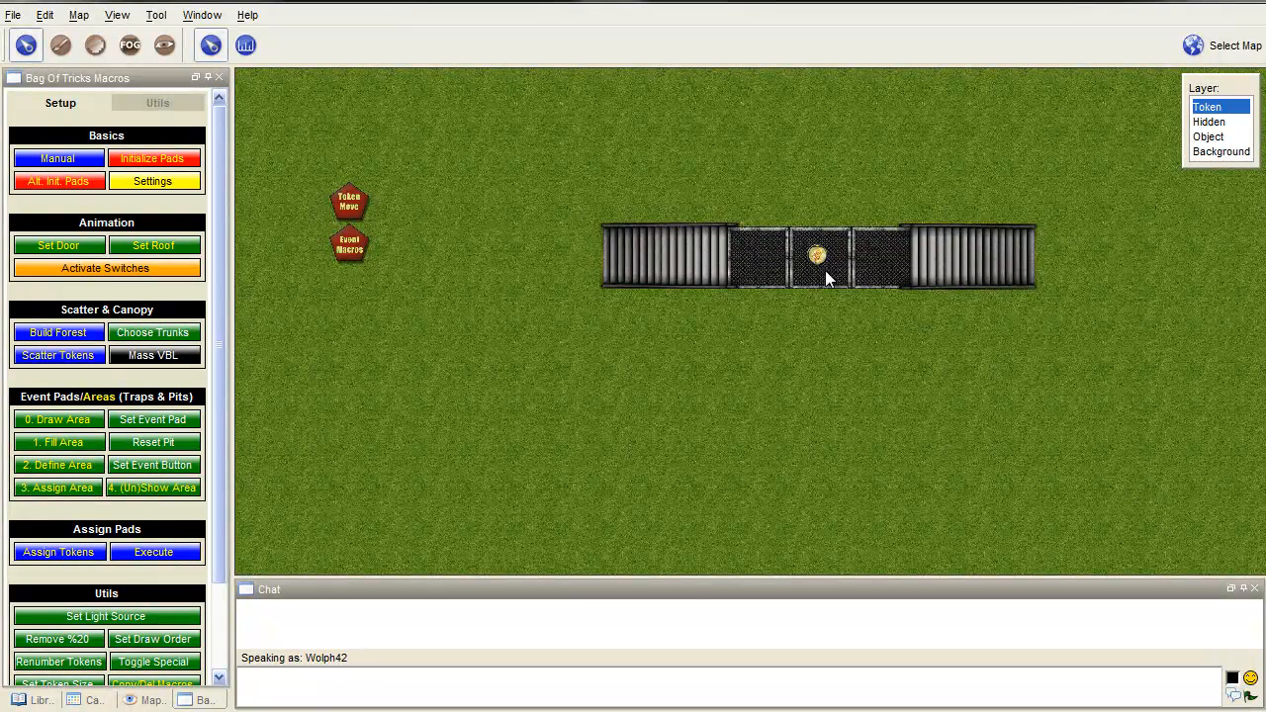
mouse_move(814, 257)
left_mouse_down()
mouse_move(795, 255)
mouse_move(1065, 254)
mouse_move(1087, 259)
mouse_move(1107, 337)
mouse_move(794, 337)
mouse_move(772, 254)
mouse_move(1085, 259)
mouse_move(1073, 348)
mouse_move(799, 366)
mouse_move(837, 262)
left_mouse_up()
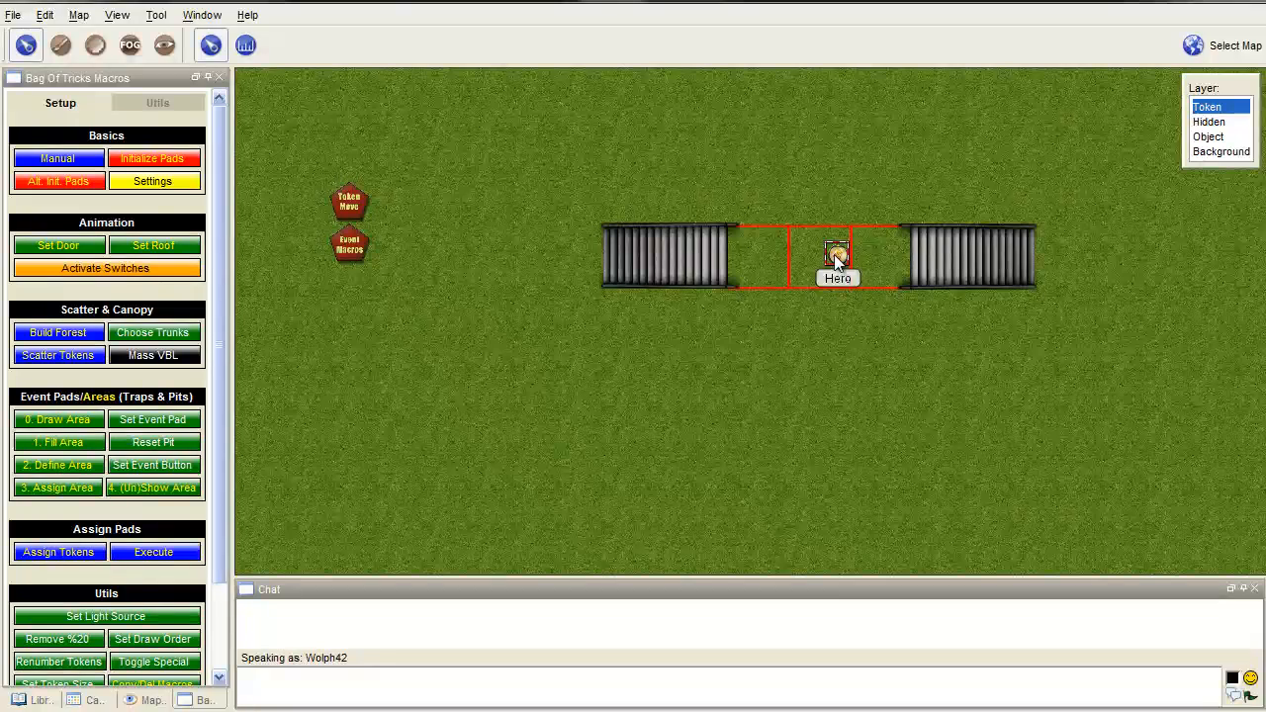
- Select the bridge's two stair sections on the Object layer and delete them
left_click(1207, 137)
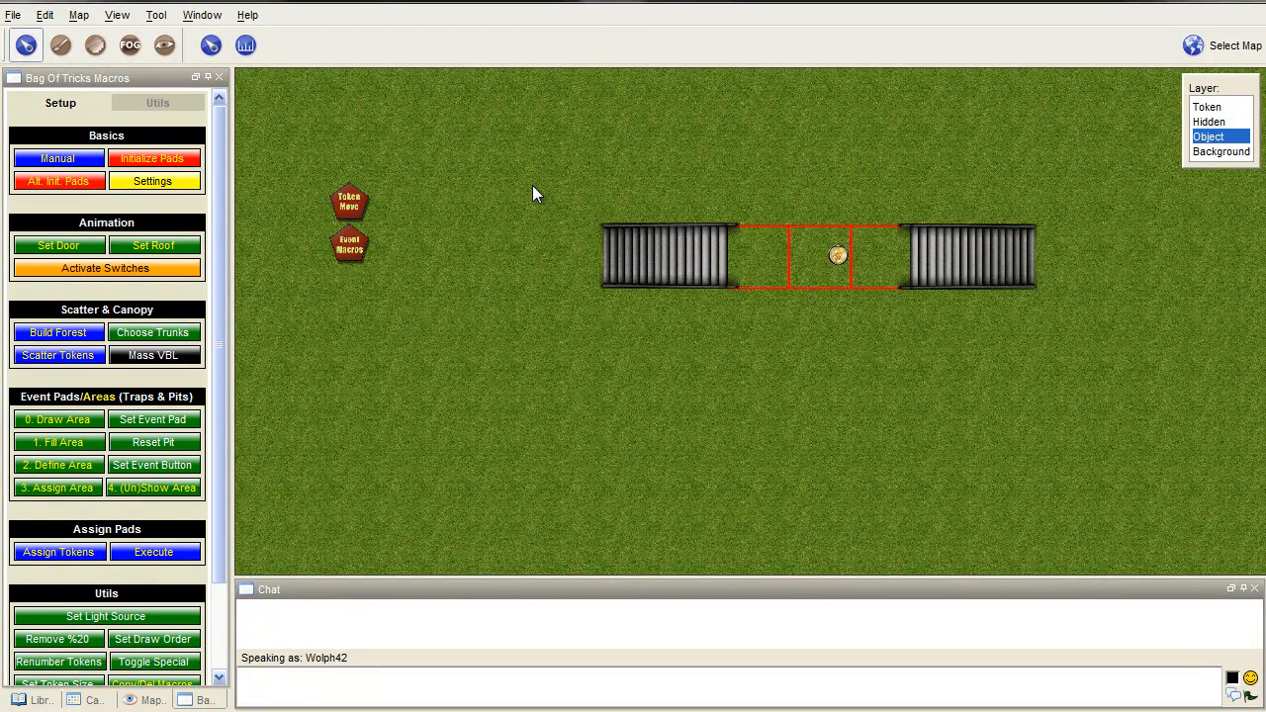
left_click_drag(541, 171, 1173, 370)
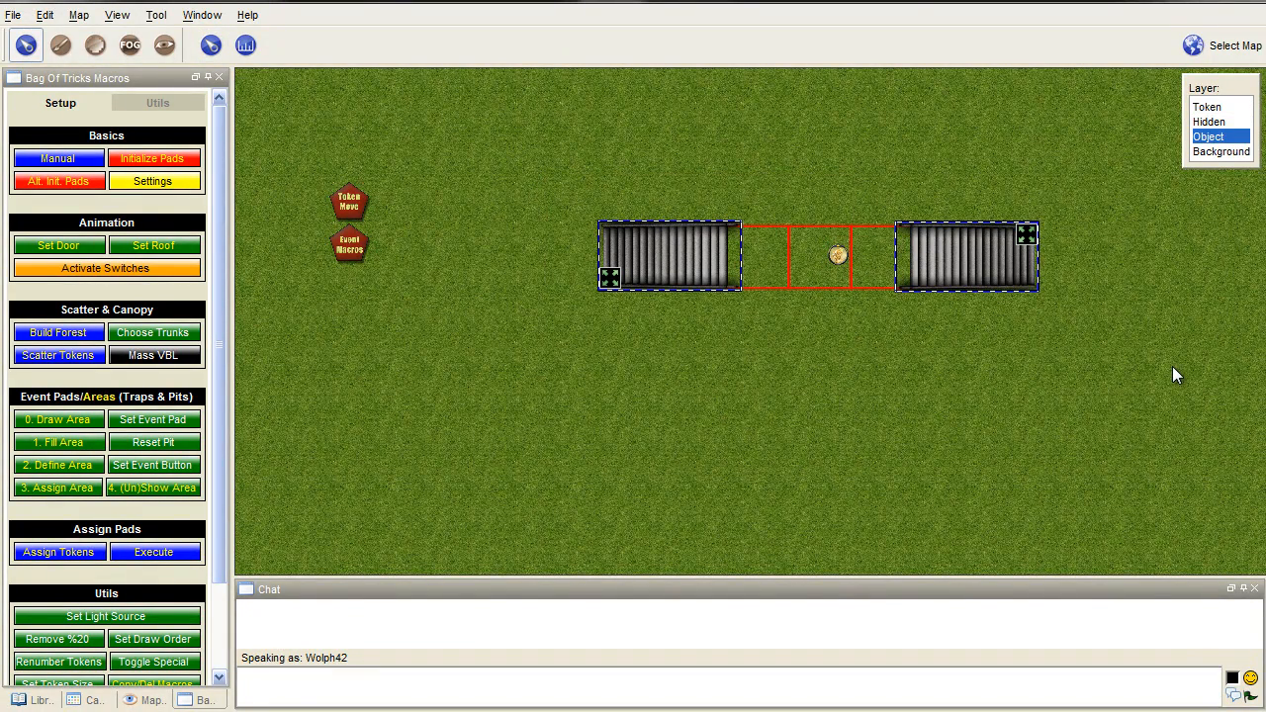
key("Delete")
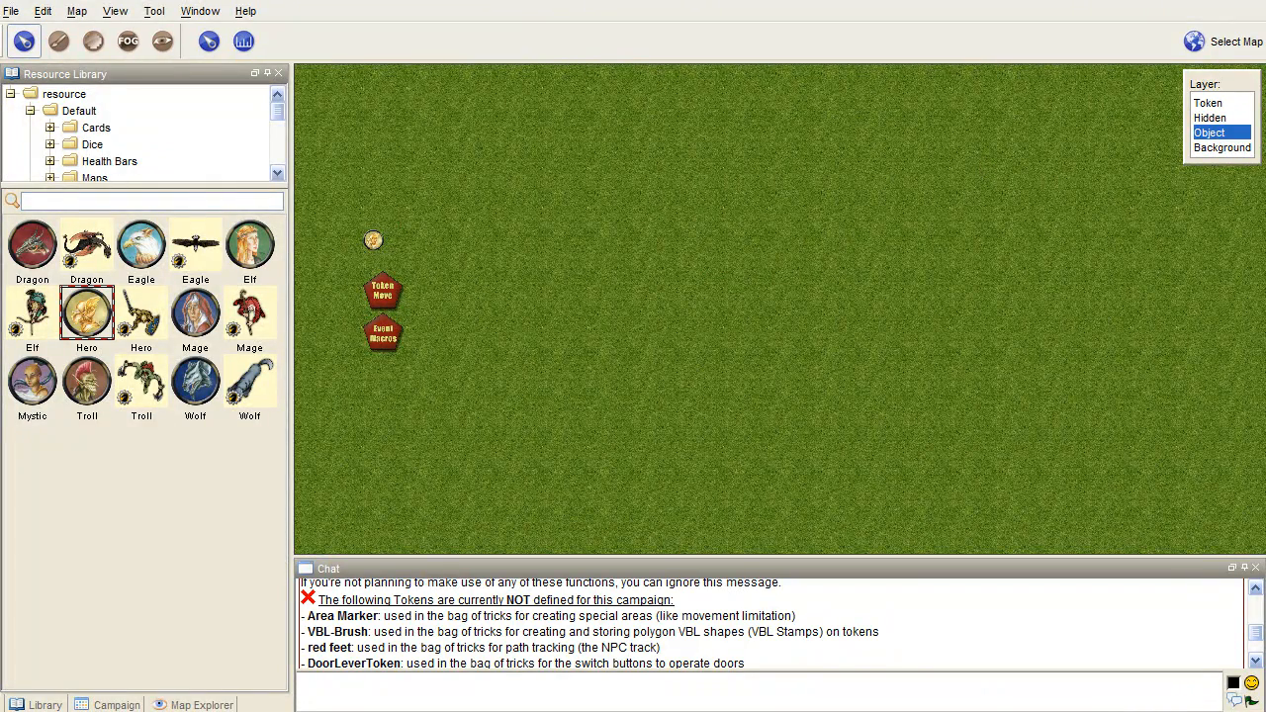
- Position the House image on the Object layer in the open grass beside the event pads
left_click_drag(971, 418, 685, 292)
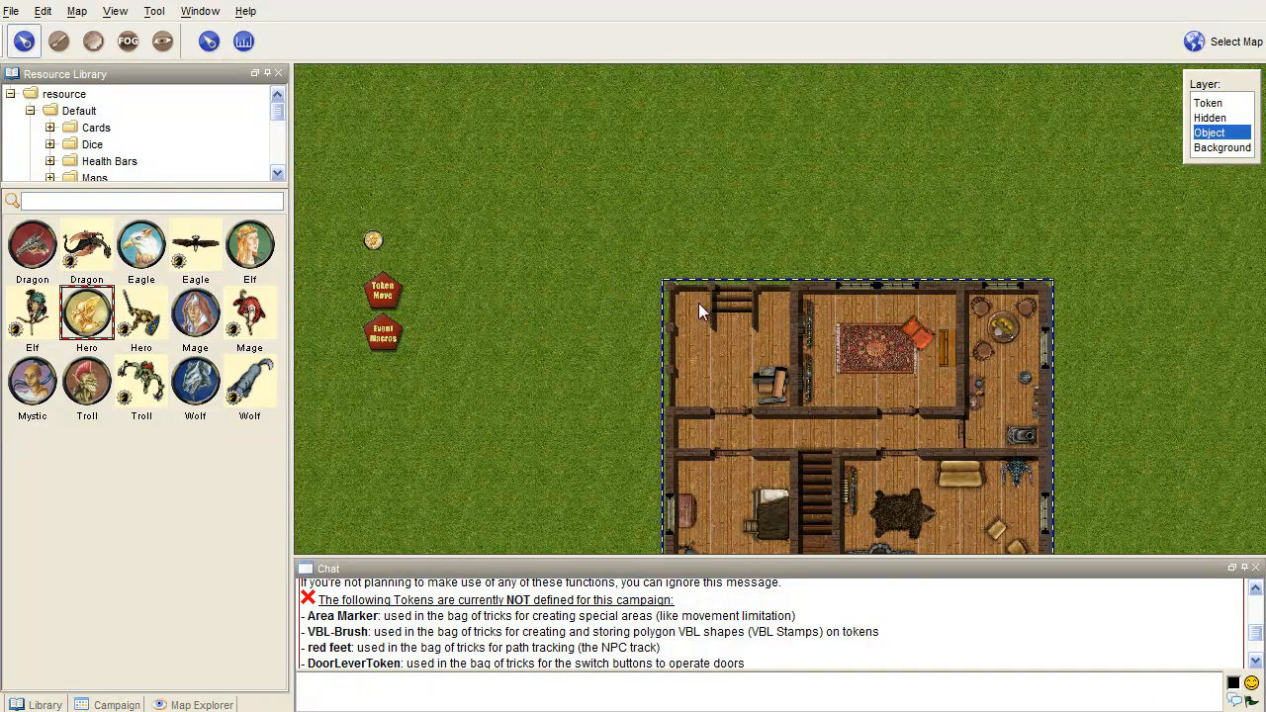
left_click_drag(809, 341, 674, 258)
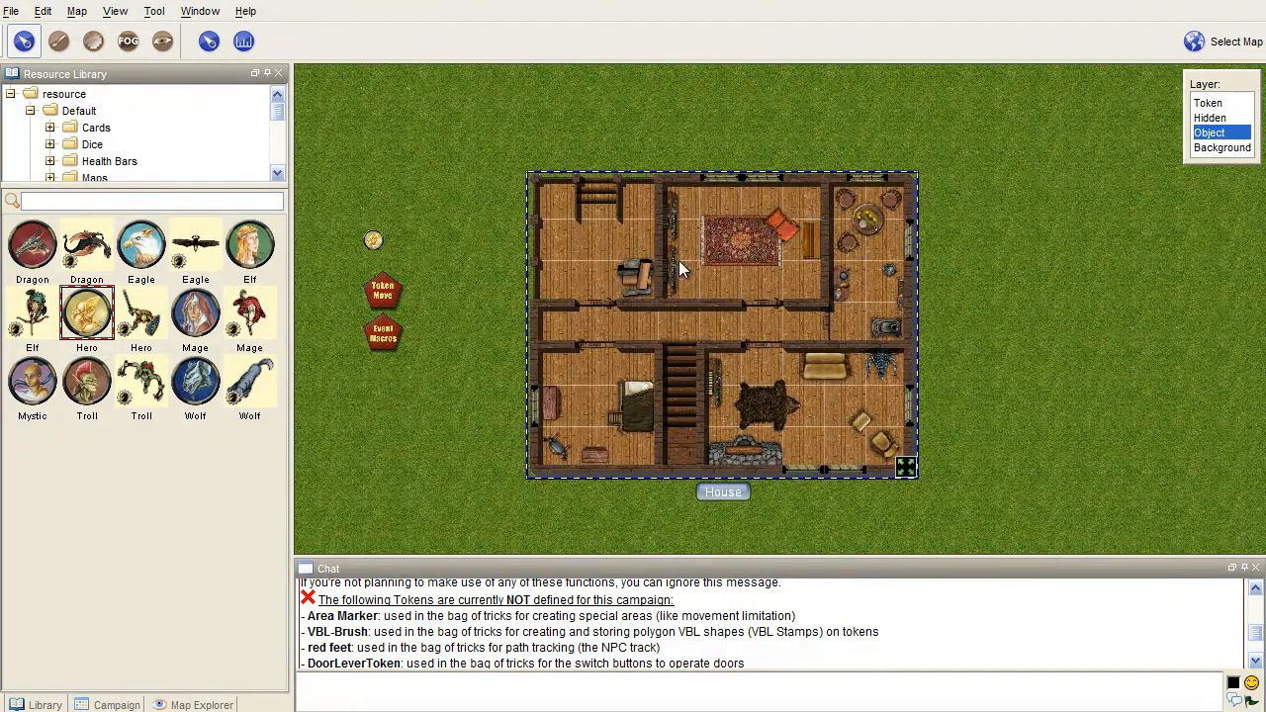
scroll(679, 260, "up", 3)
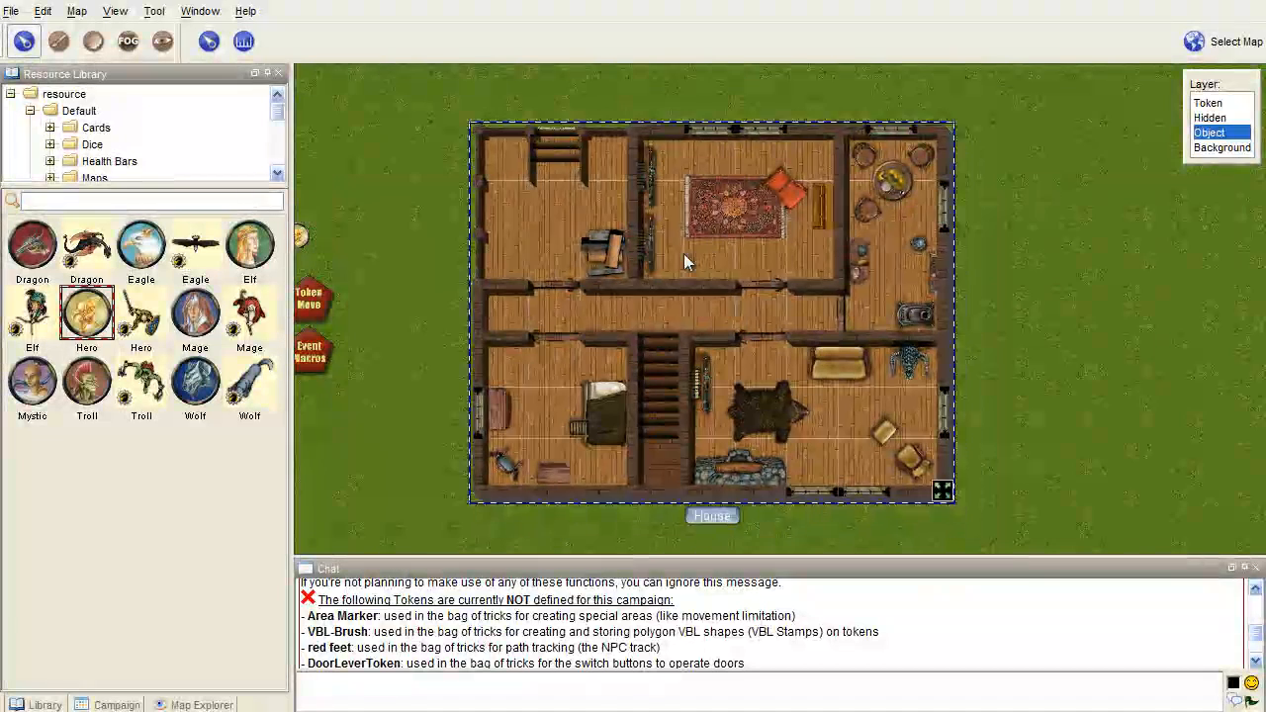
scroll(684, 253, "up", 1)
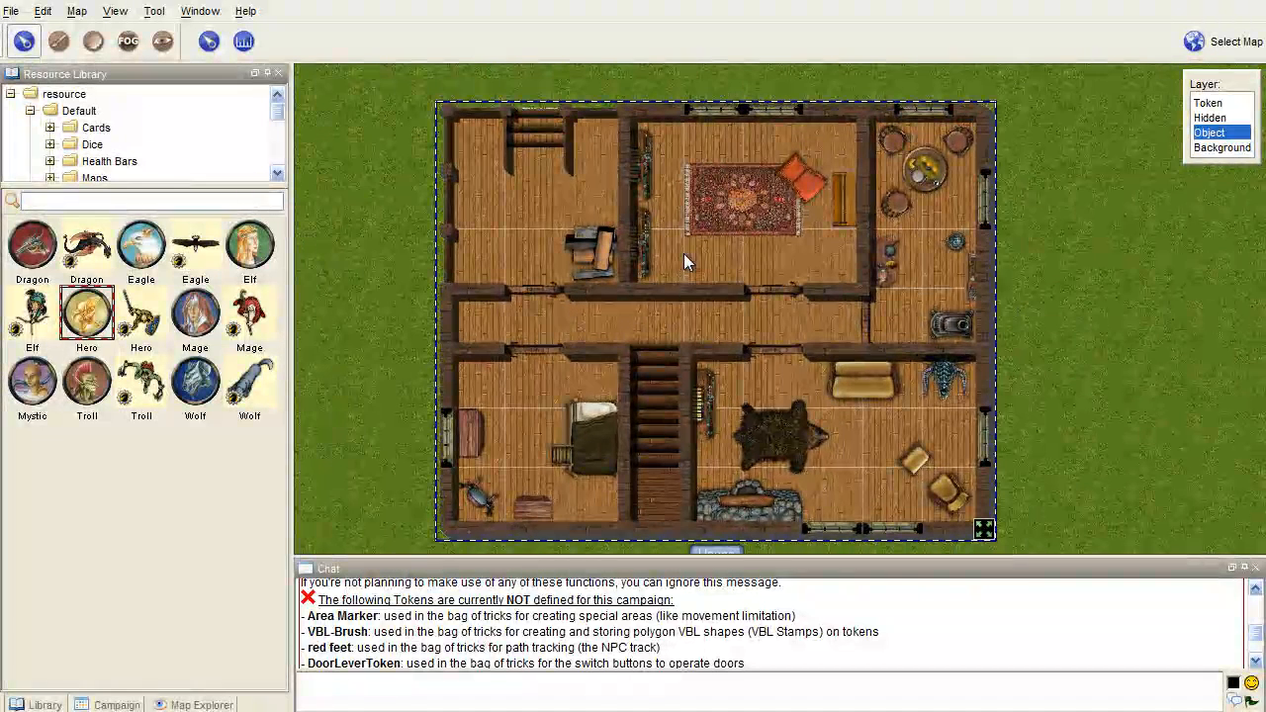
- Draw hollow vision-blocking rectangles along the house's outer walls, the rug room, the corridor and the stairwell
left_click(163, 45)
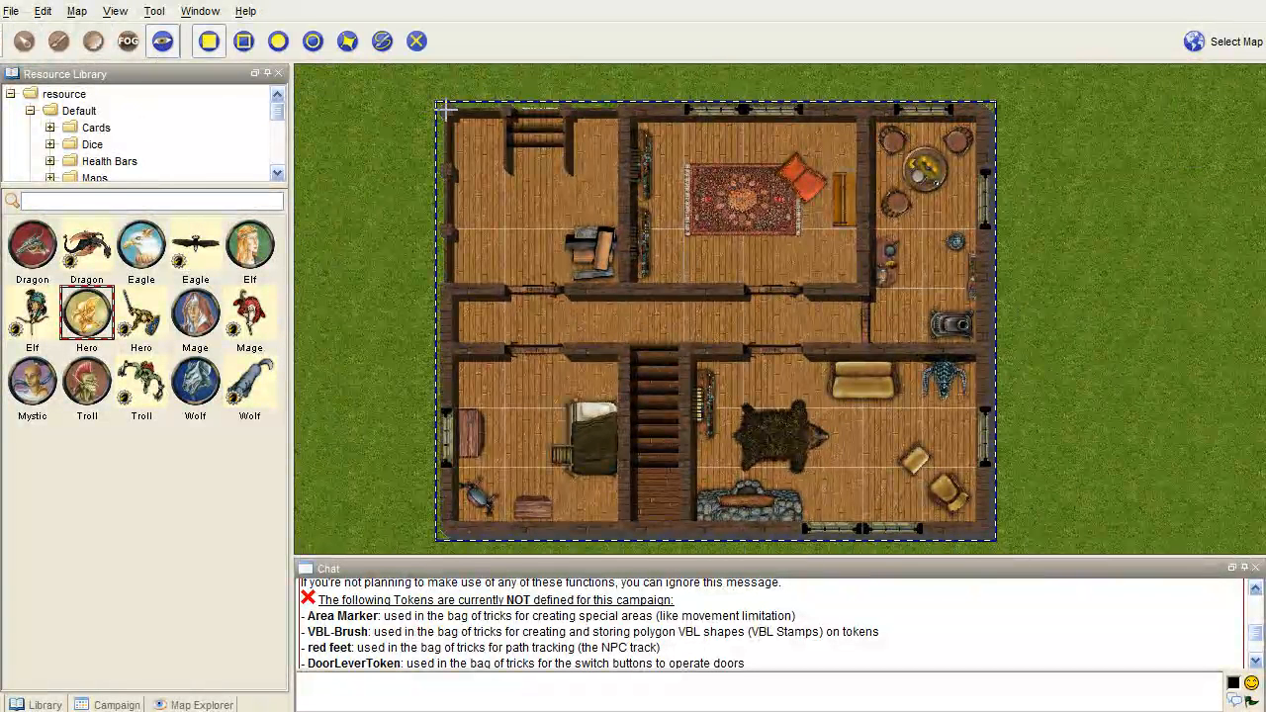
left_click_drag(445, 107, 809, 477)
key("Escape")
left_click(245, 43)
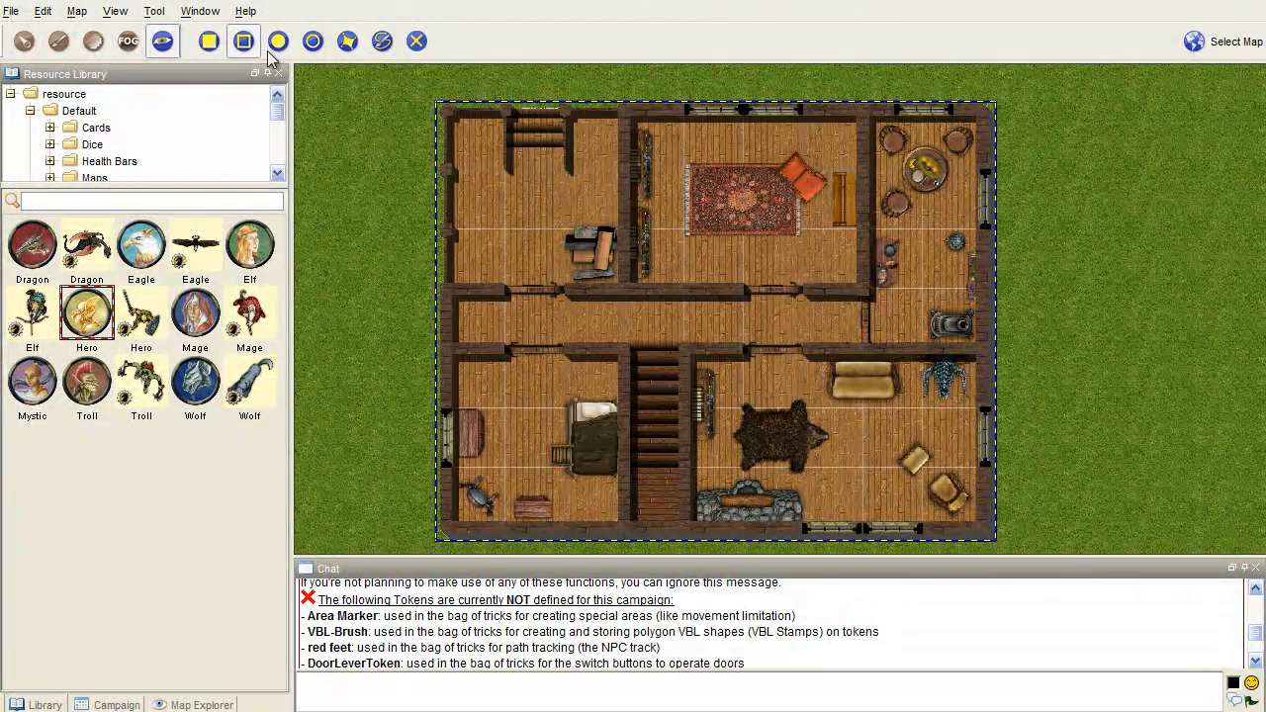
left_click_drag(445, 108, 984, 534)
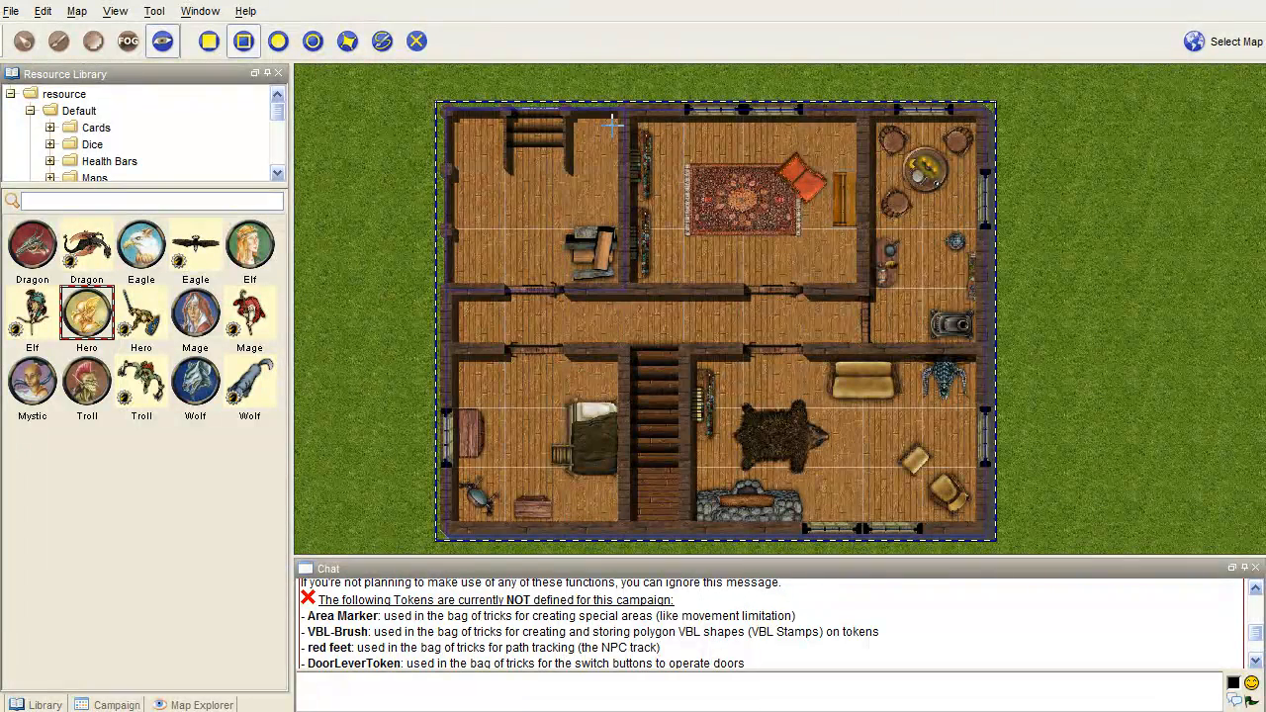
left_click_drag(626, 109, 862, 292)
left_click_drag(450, 290, 986, 350)
left_click_drag(622, 350, 686, 540)
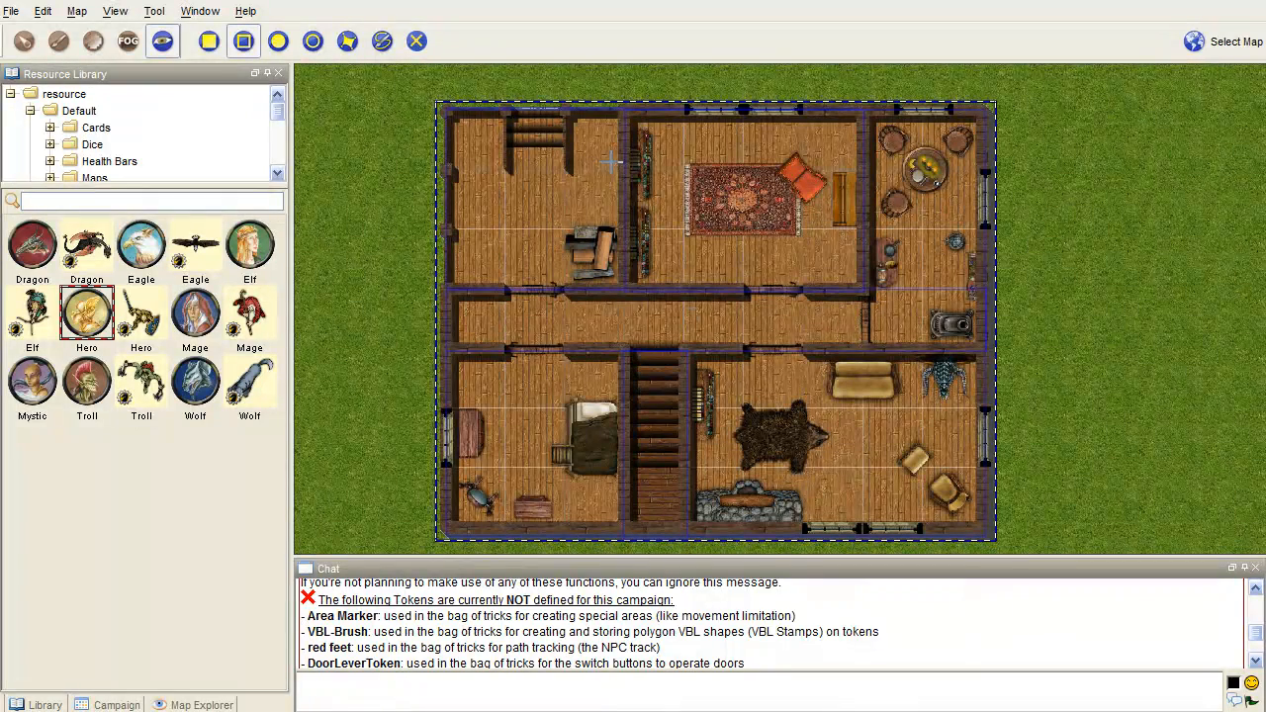
- Move the Hero token on the Token layer into the bedroom and back outside the house to test its placement
left_click(24, 40)
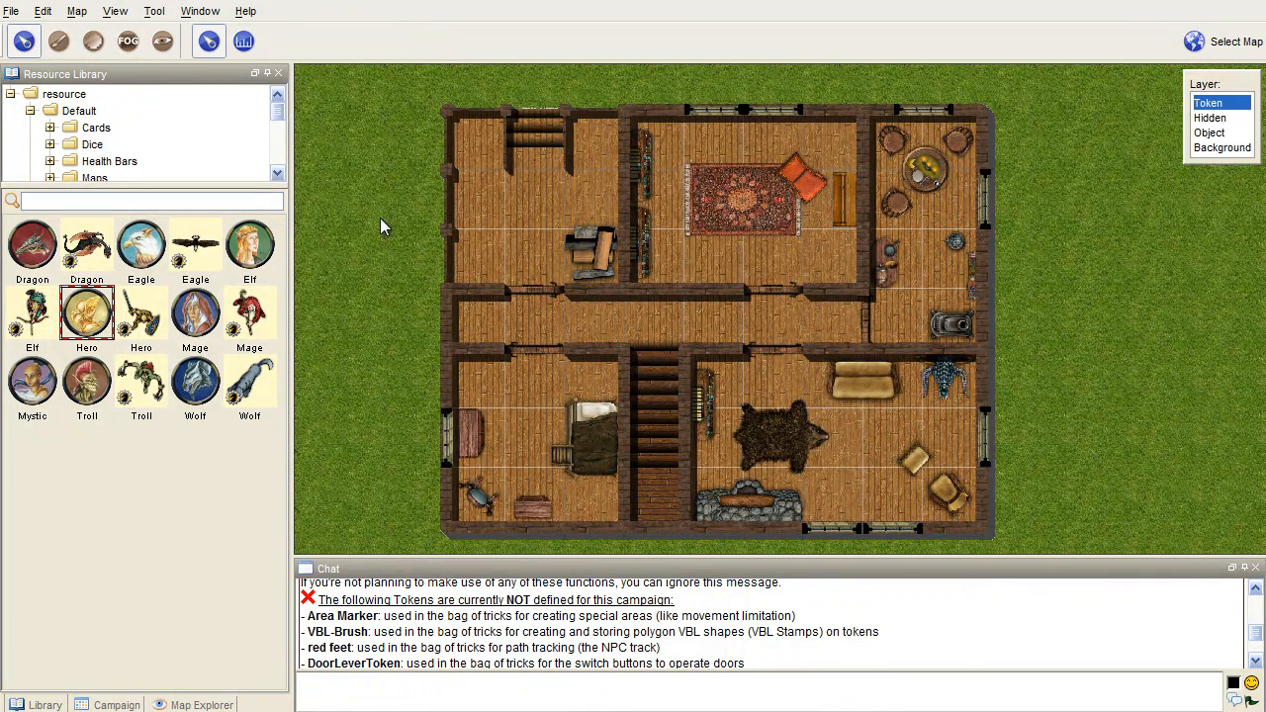
left_click_drag(380, 218, 476, 200)
left_click_drag(342, 214, 641, 394)
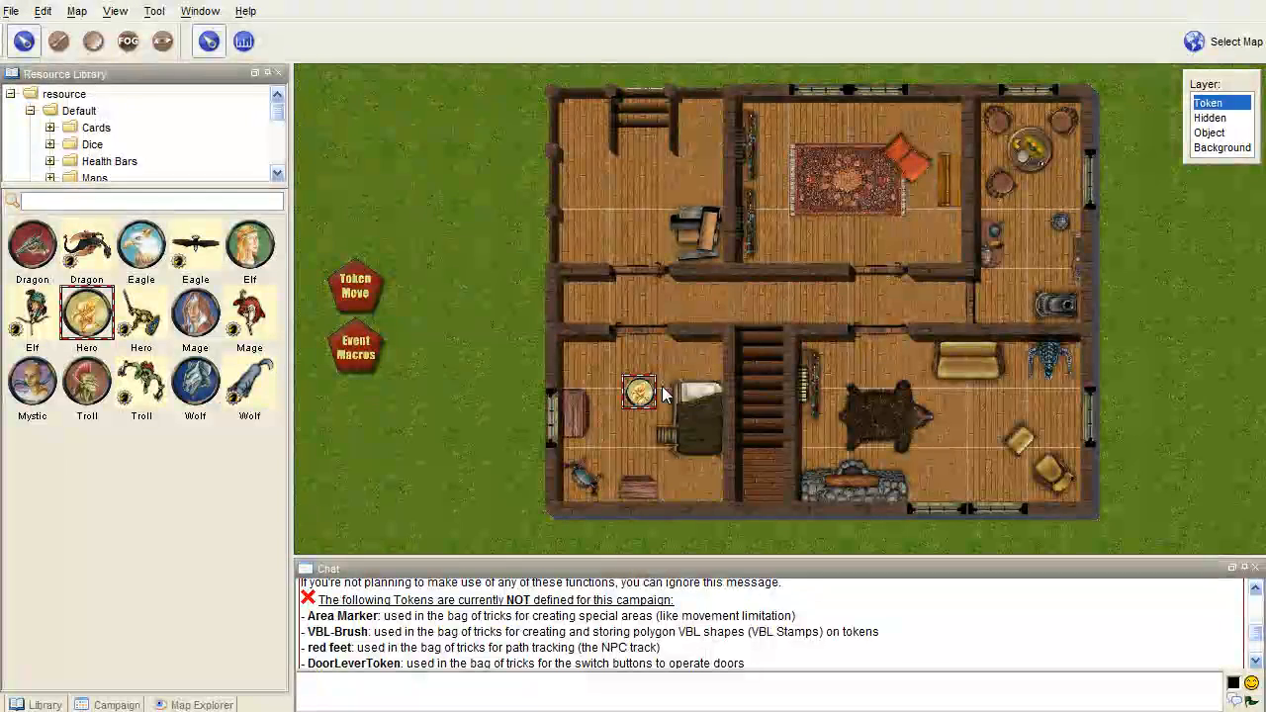
left_click_drag(460, 479, 513, 439)
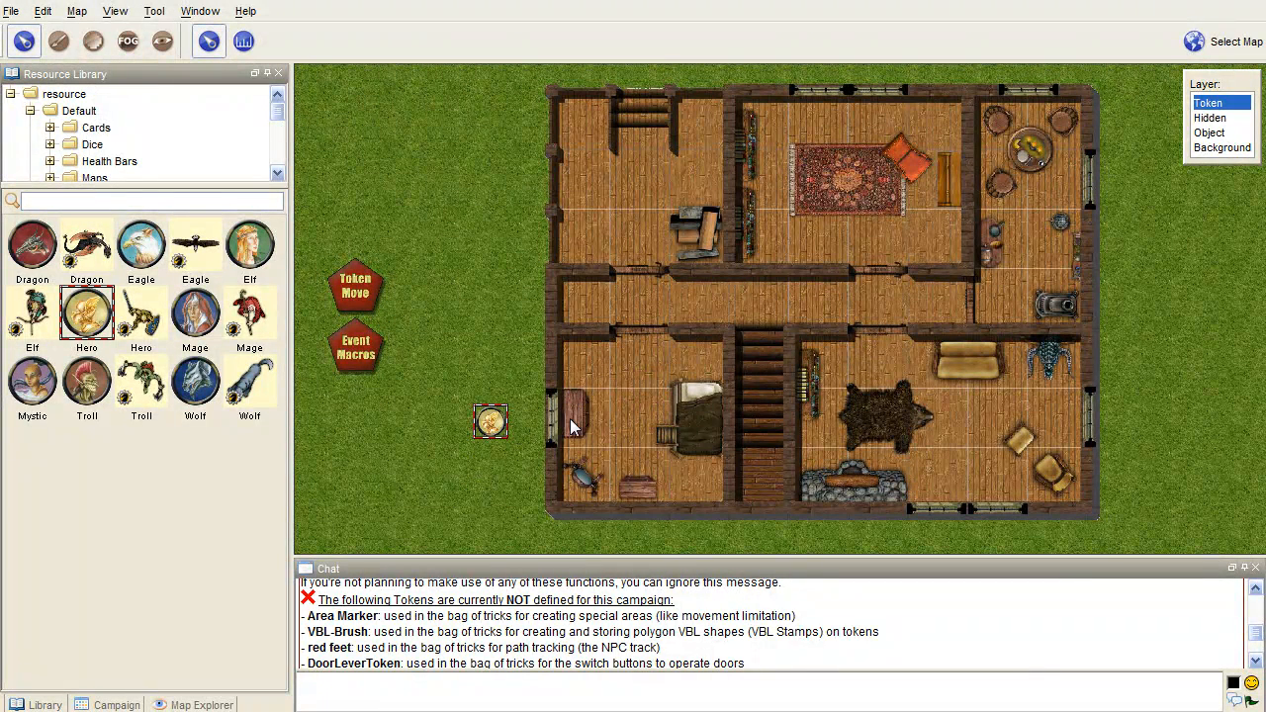
left_click_drag(491, 421, 505, 342)
- Open a gap in the vision blocking across the house's front doorway beside the entrance steps
left_click(164, 42)
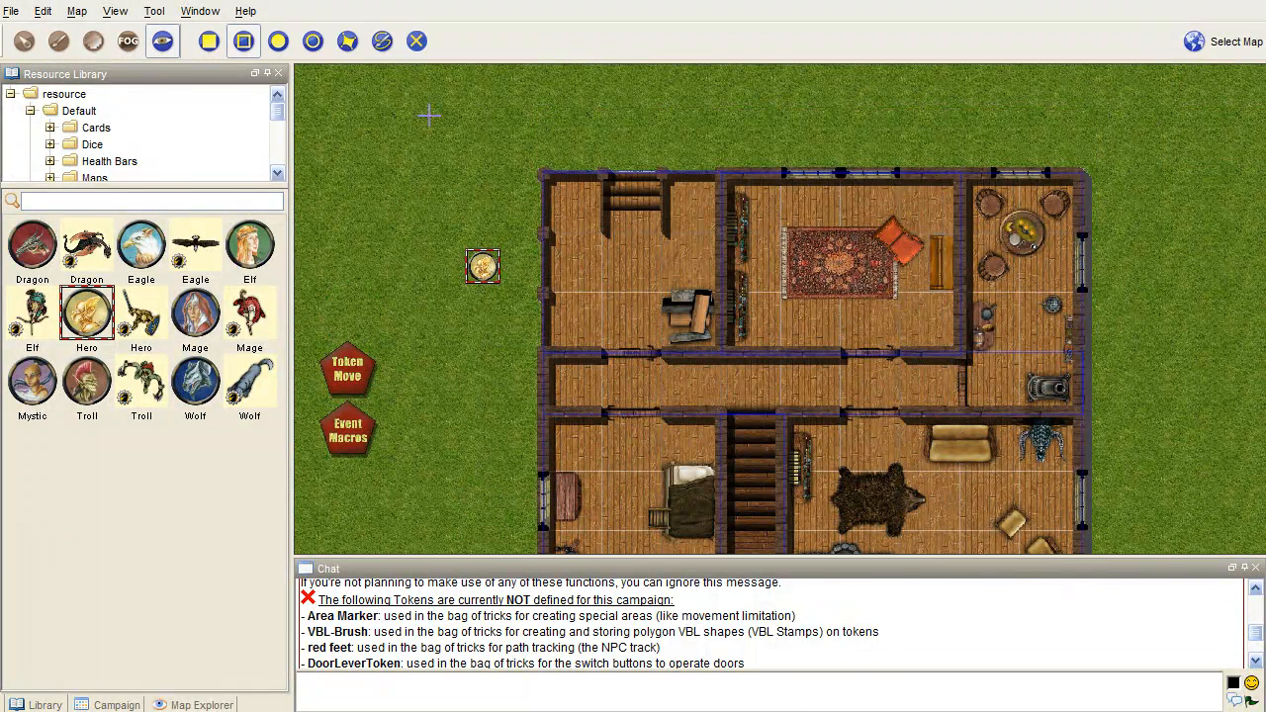
left_click_drag(604, 151, 663, 198)
left_click(24, 40)
- Turn on fog of war and move the Hero token down the grass between the house and the event pads
left_click_drag(482, 265, 469, 299)
left_click_drag(497, 359, 490, 288)
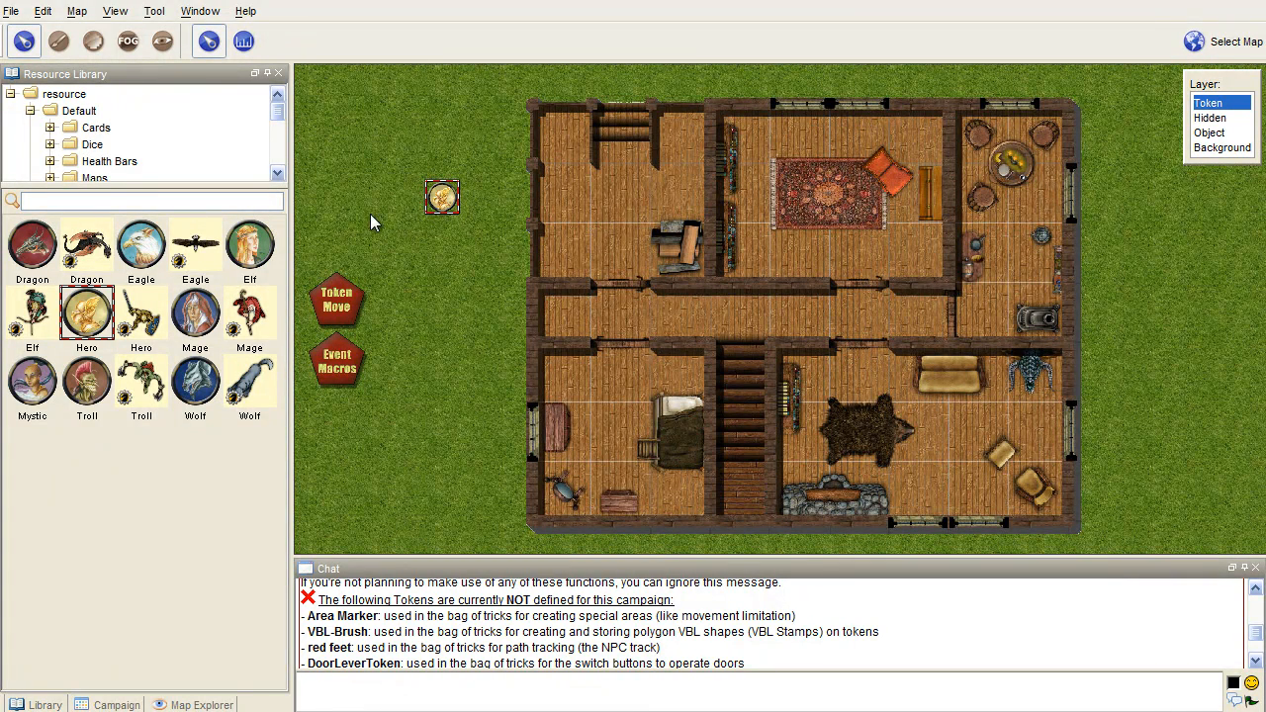
key("ctrl+w")
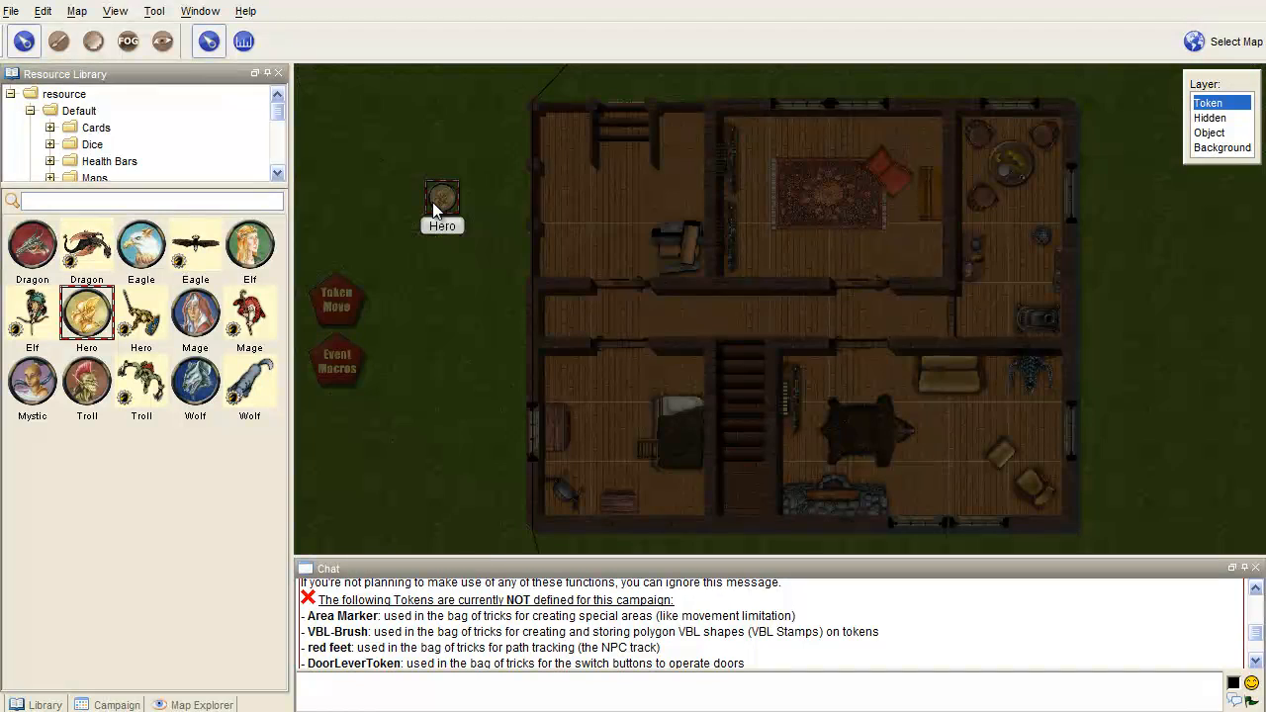
left_click_drag(455, 201, 448, 294)
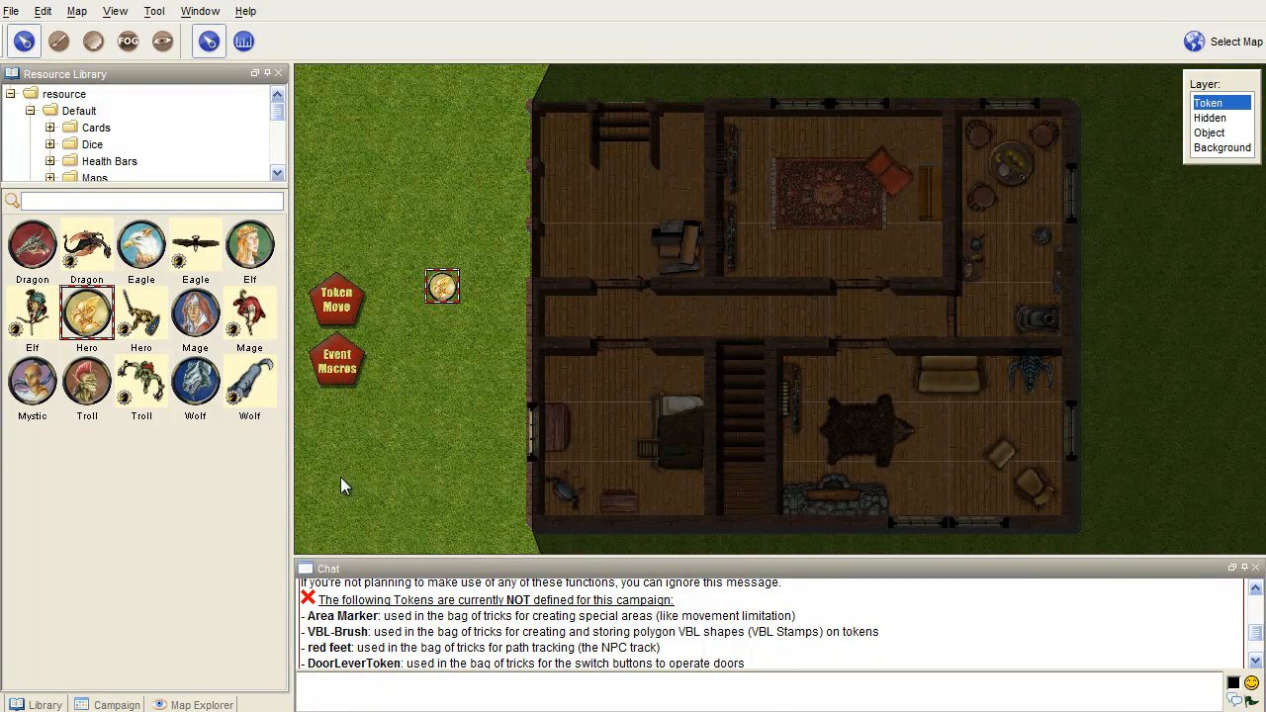
- Switch to the second MapTool window, examine the Hero's view of the house there, and return to the campaign window
mouse_move(332, 711)
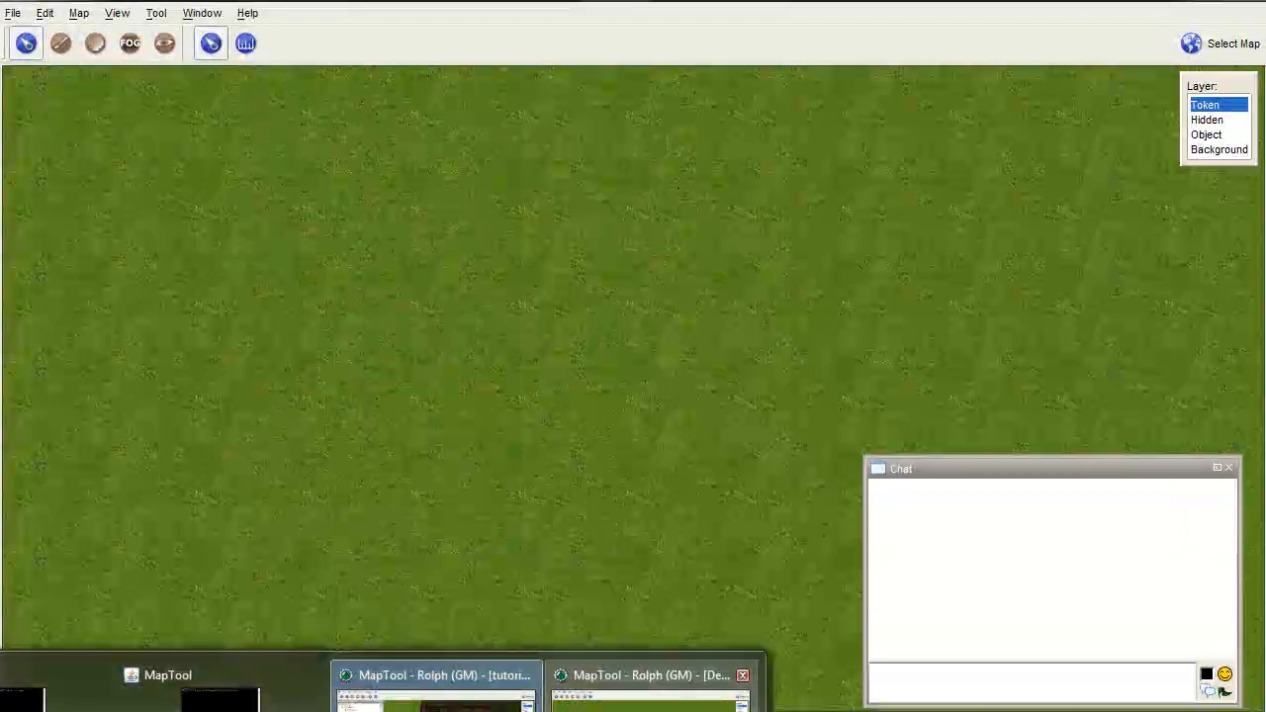
left_click(651, 693)
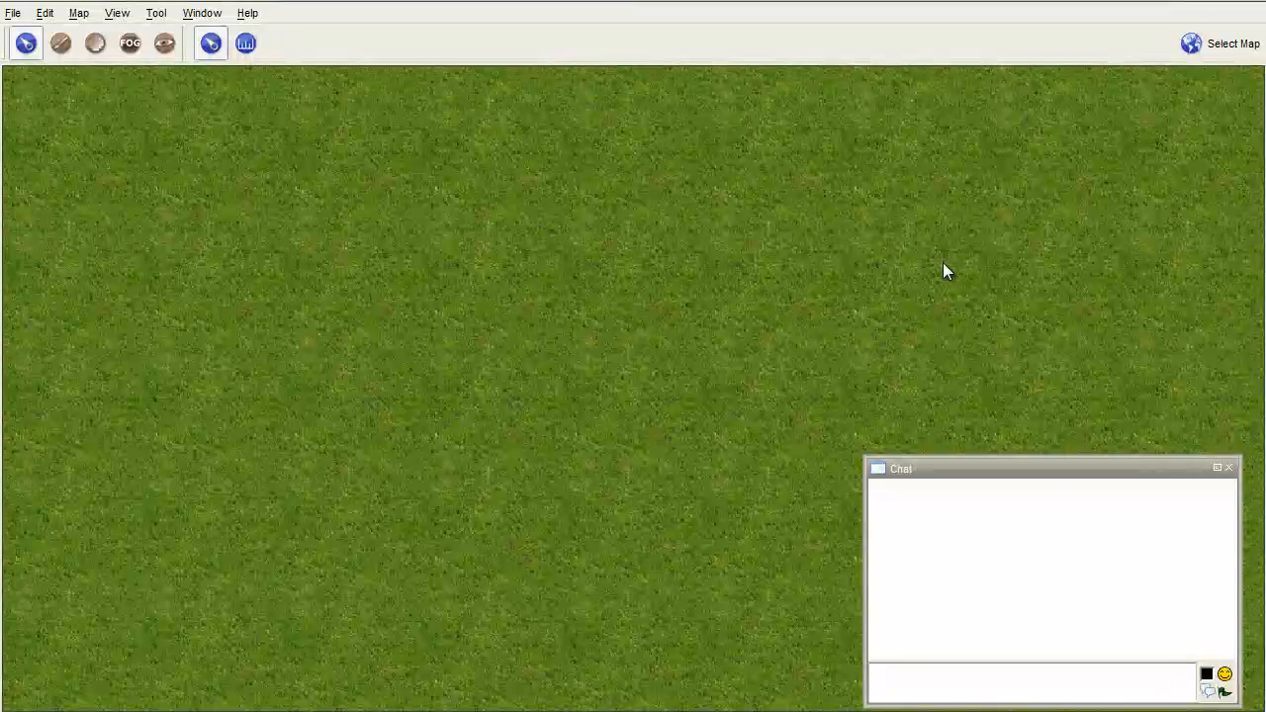
left_click_drag(944, 262, 623, 705)
scroll(720, 524, "down", 5)
left_click_drag(752, 474, 475, 519)
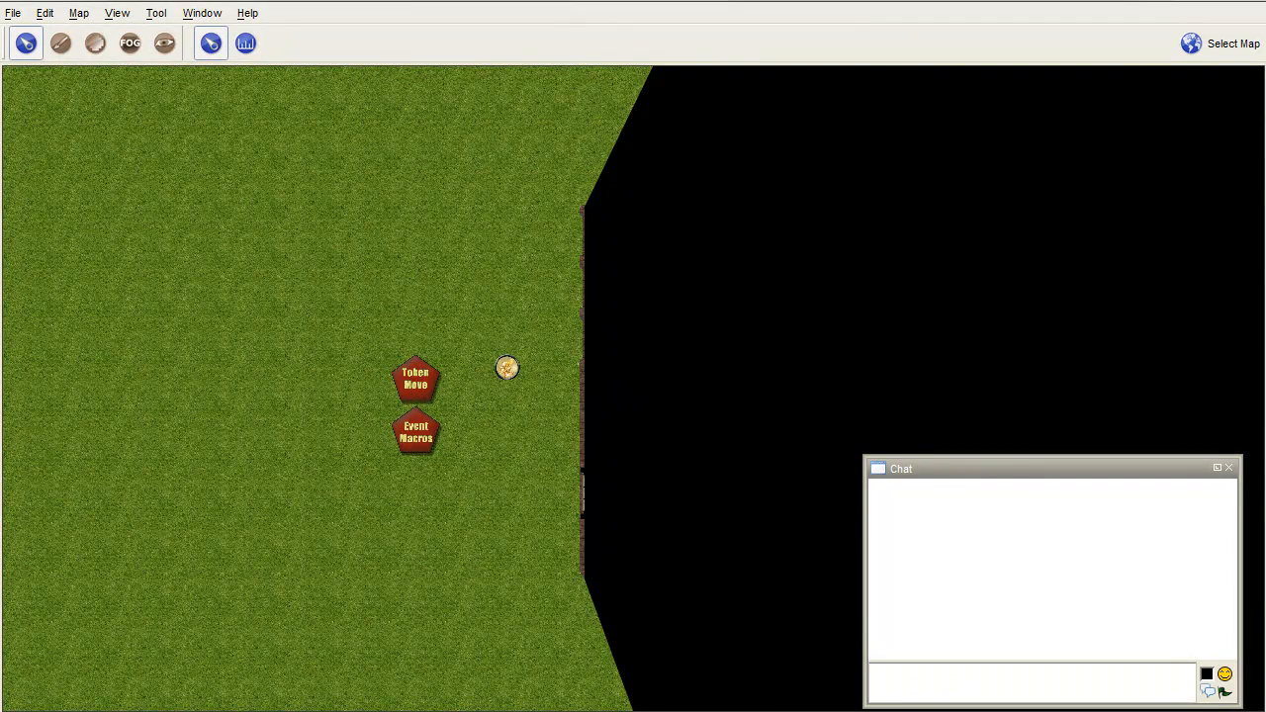
left_click(426, 681)
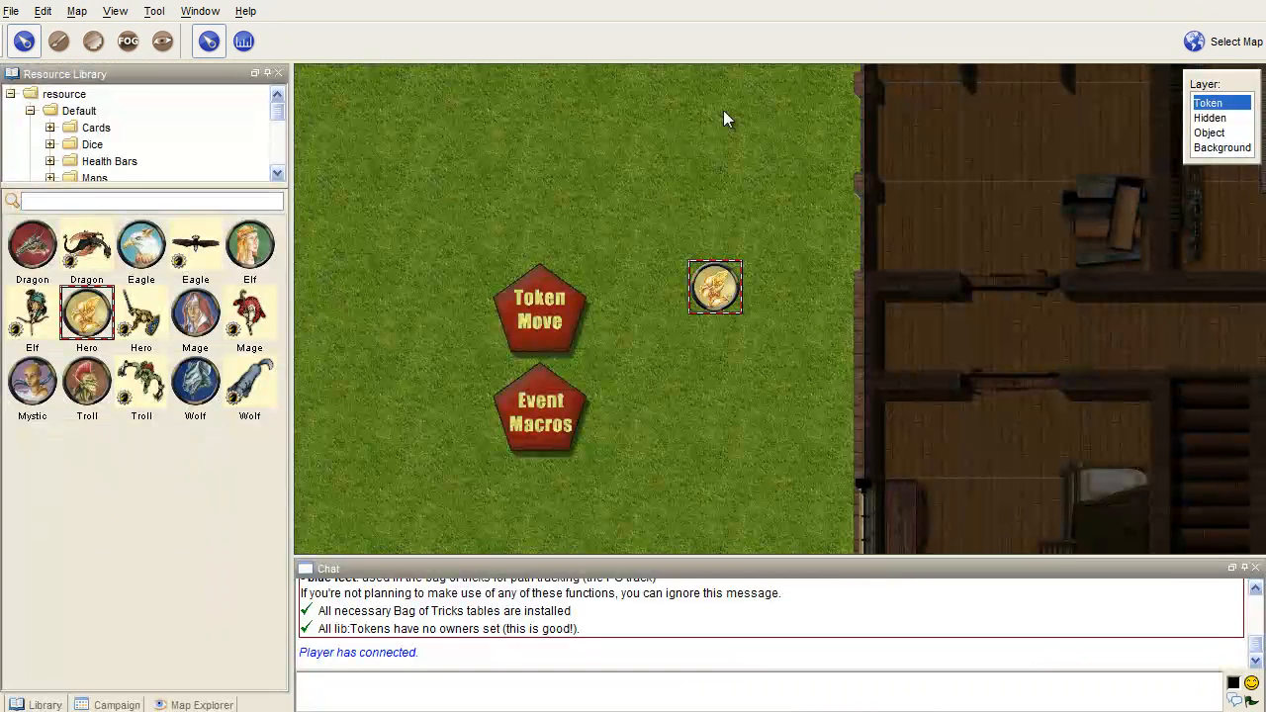
- Move the roof image on the Object layer into the open grass above the Token Move pad
scroll(843, 255, "down", 5)
left_click_drag(816, 344, 634, 355)
left_click_drag(900, 2, 797, 263)
left_click(1209, 133)
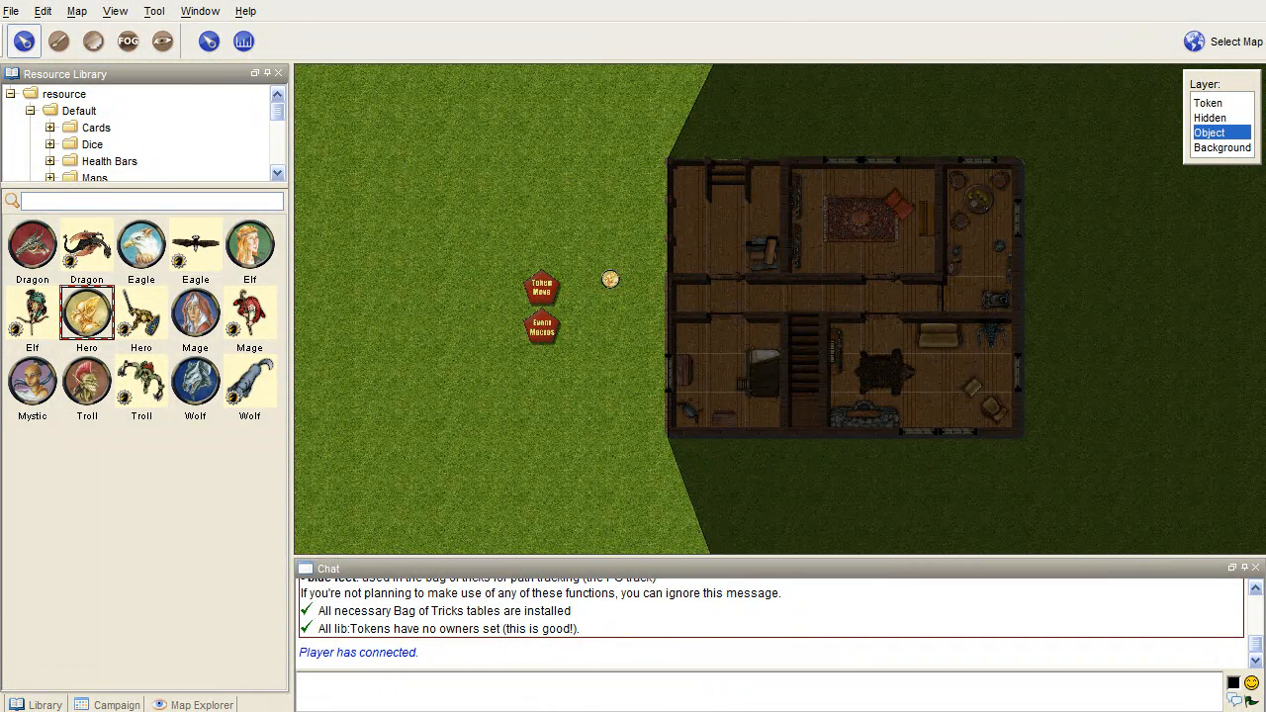
left_click_drag(1035, 307, 654, 268)
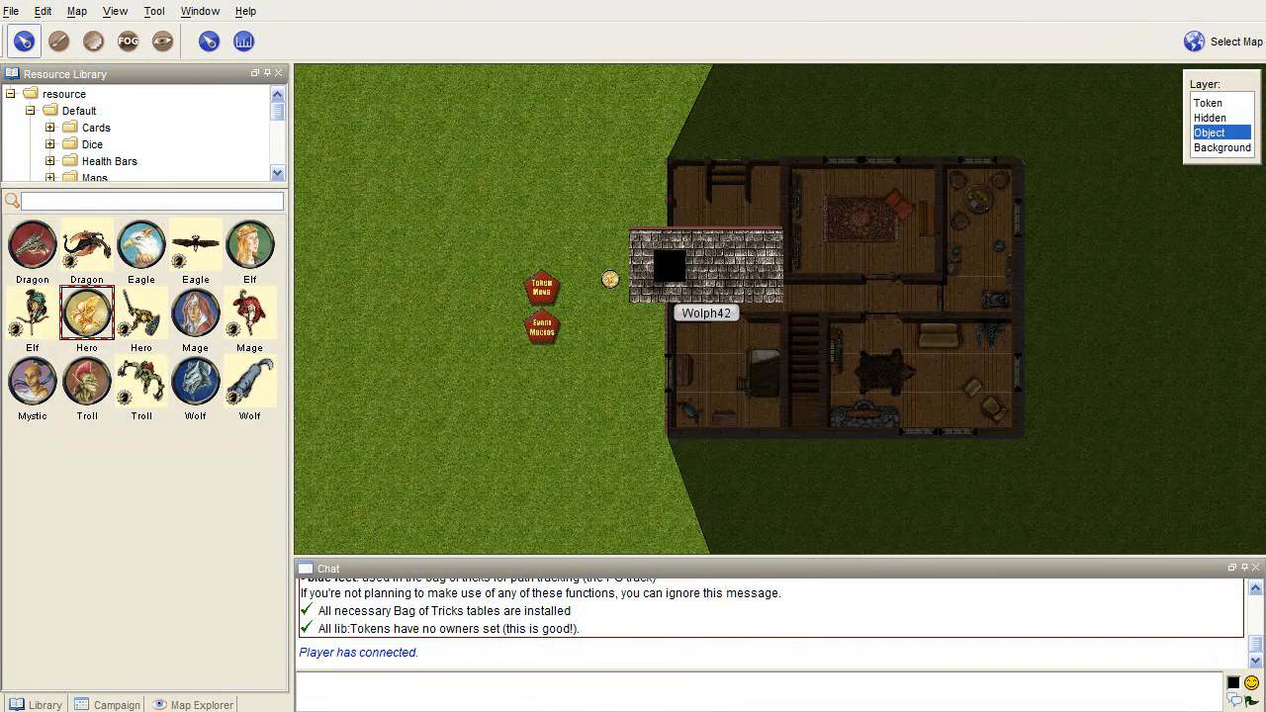
left_click_drag(726, 203, 524, 182)
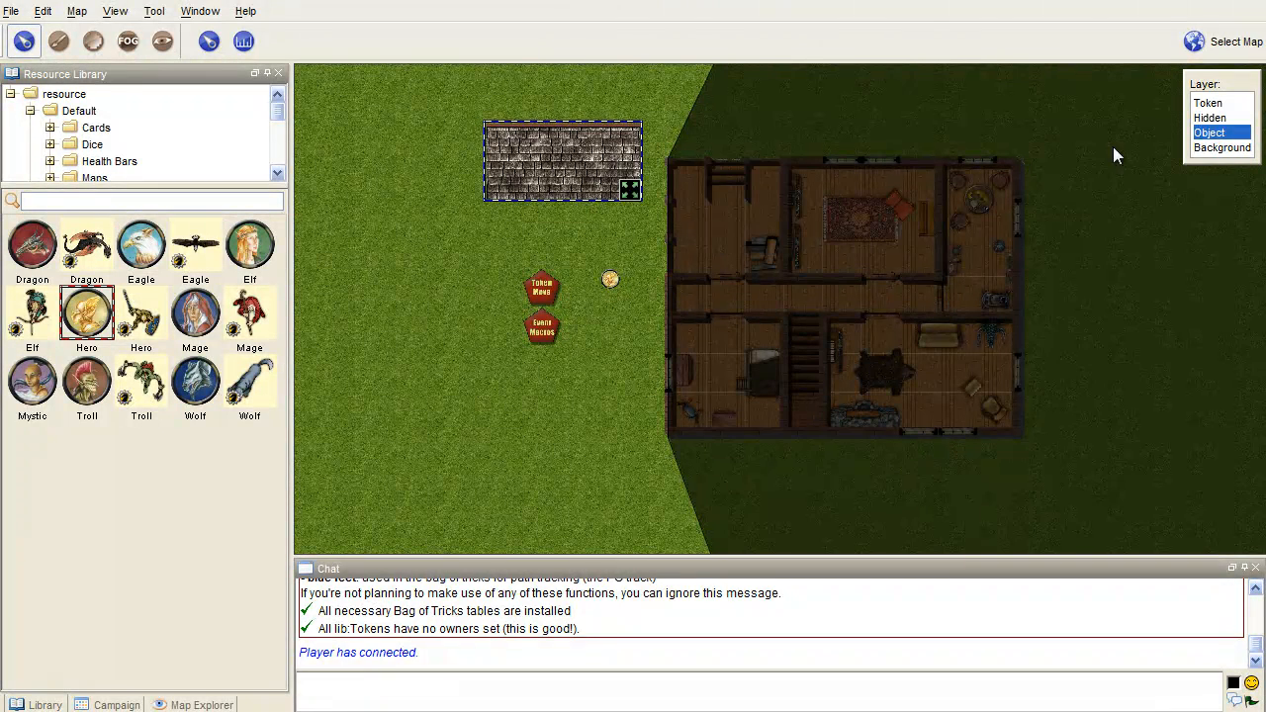
- Change the House image from the Object layer to the Background layer
left_click(731, 289)
right_click(730, 287)
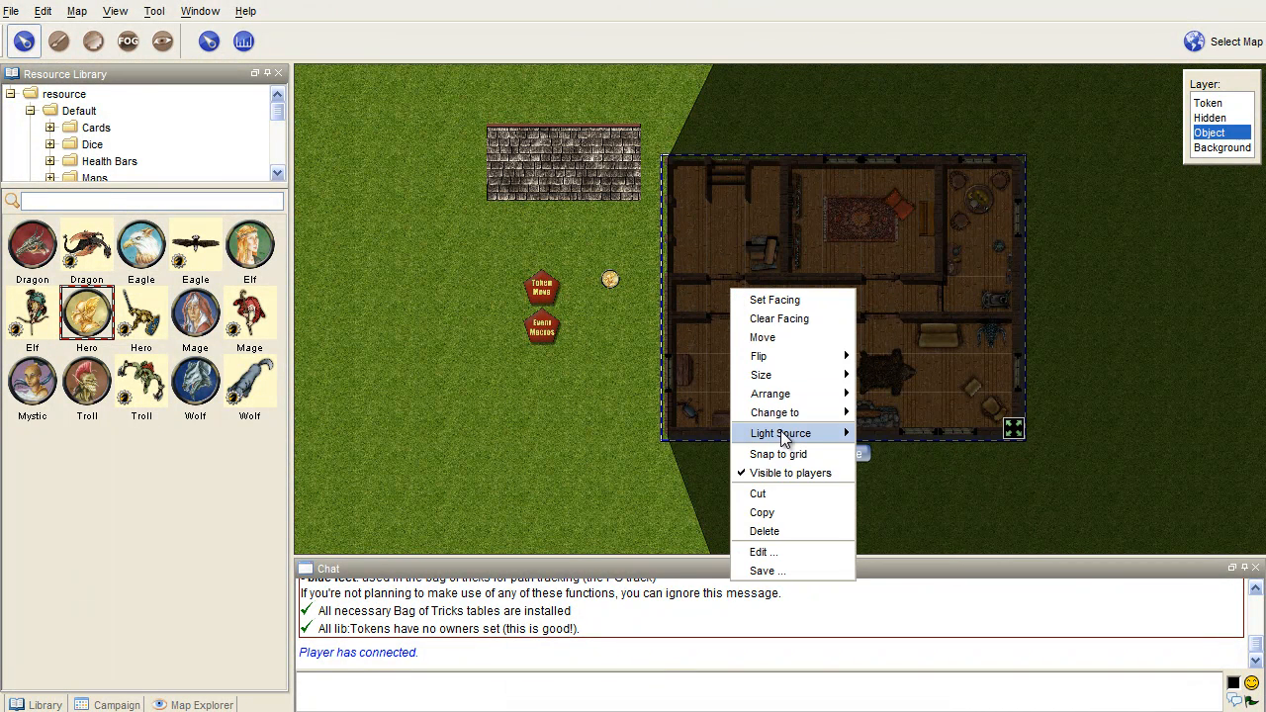
mouse_move(782, 436)
mouse_move(780, 411)
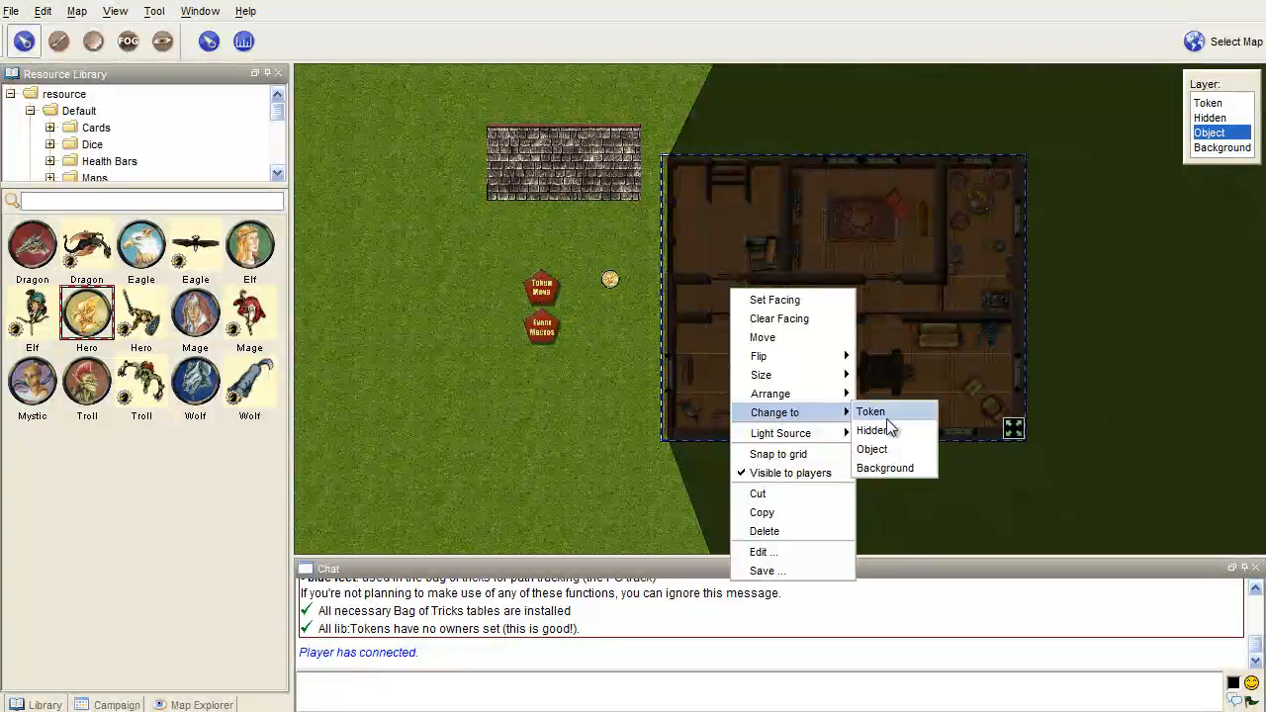
left_click(888, 473)
- Place Roof 2 over the house, aligned with its upper corner, and resize it to cover the whole building
left_click(525, 164)
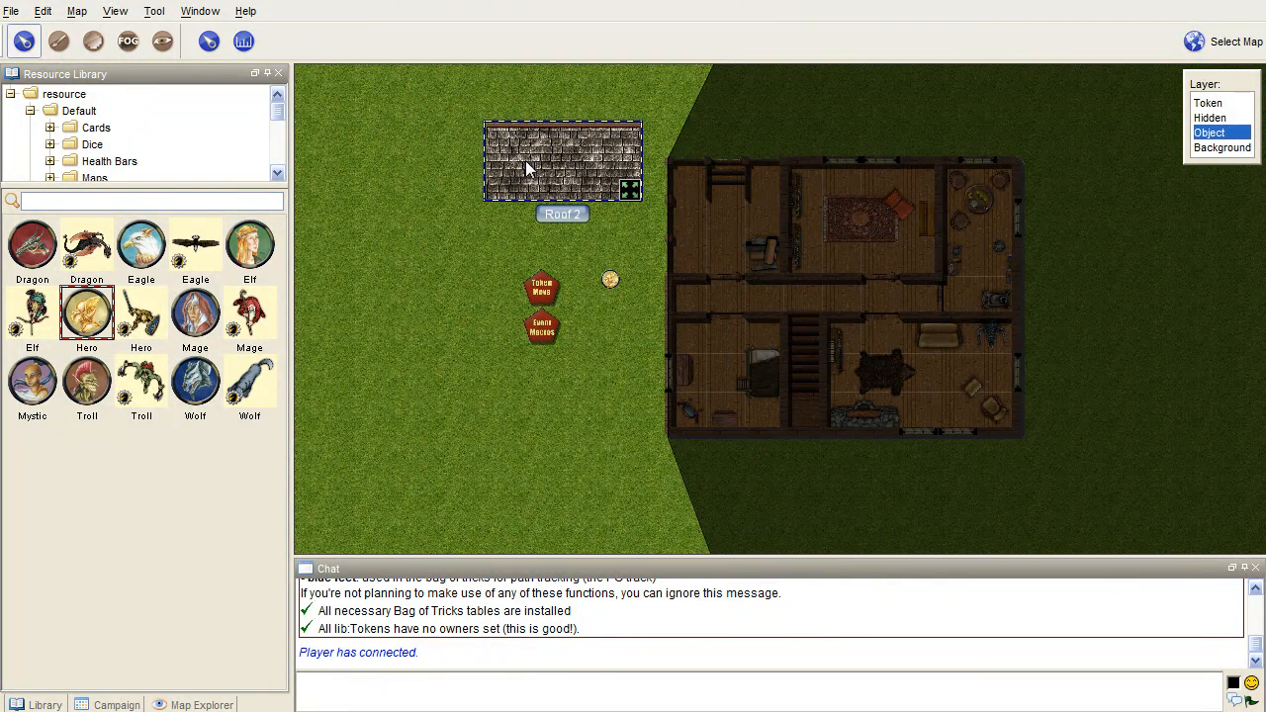
left_click_drag(525, 164, 689, 181)
scroll(714, 224, "up", 2)
scroll(714, 216, "up", 1)
left_click_drag(766, 147, 1115, 501)
scroll(534, 382, "down", 2)
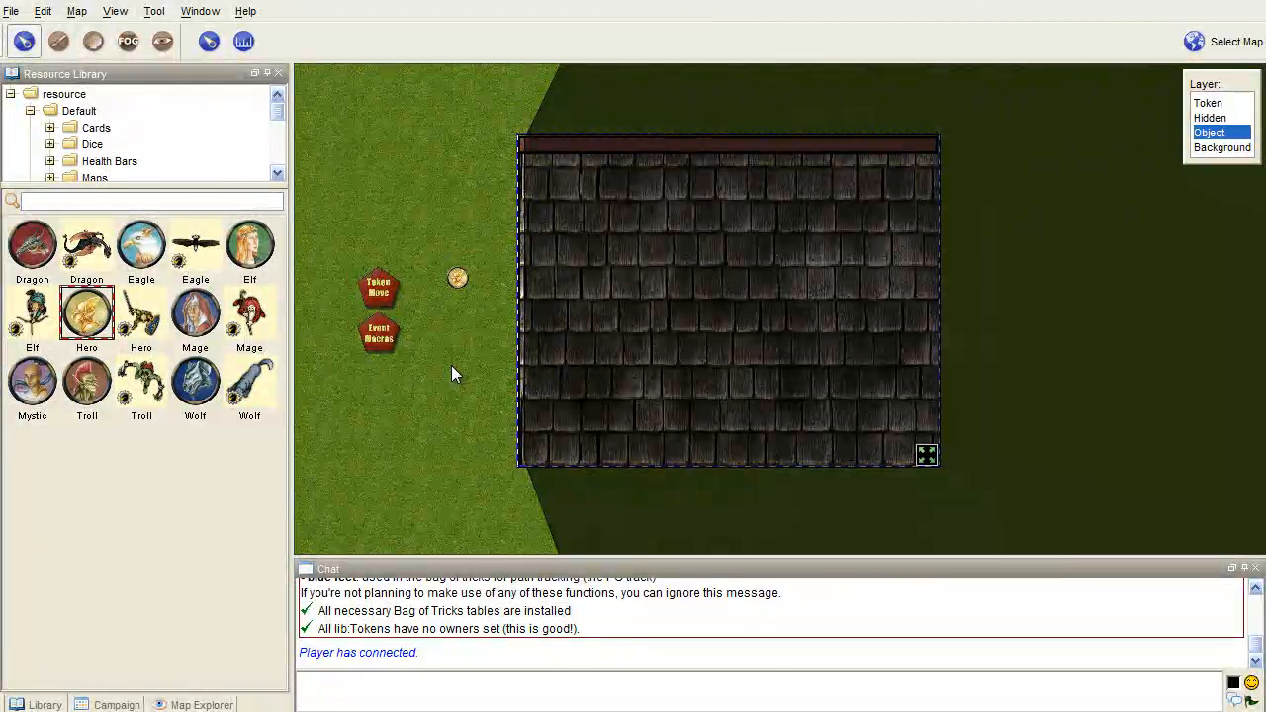
- Switch to the player's MapTool window, try to select the Hero token there, and return to the GM window
left_click(638, 680)
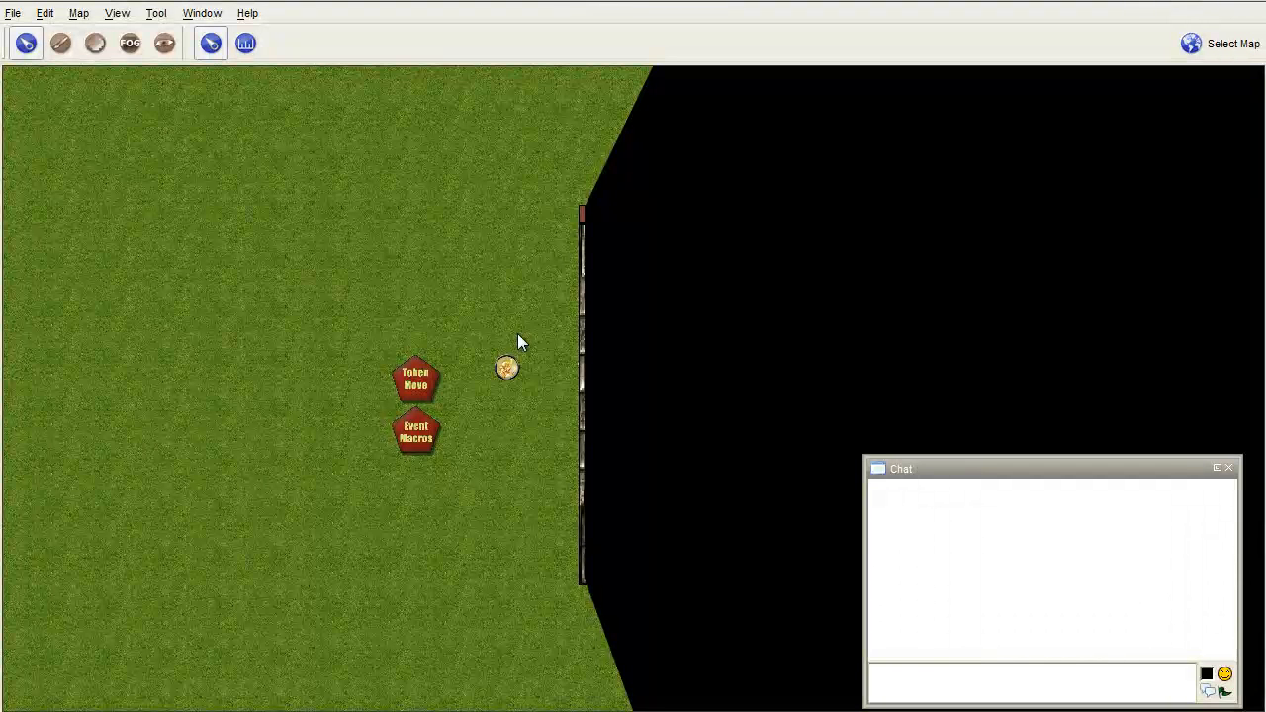
left_click(507, 367)
left_click(436, 682)
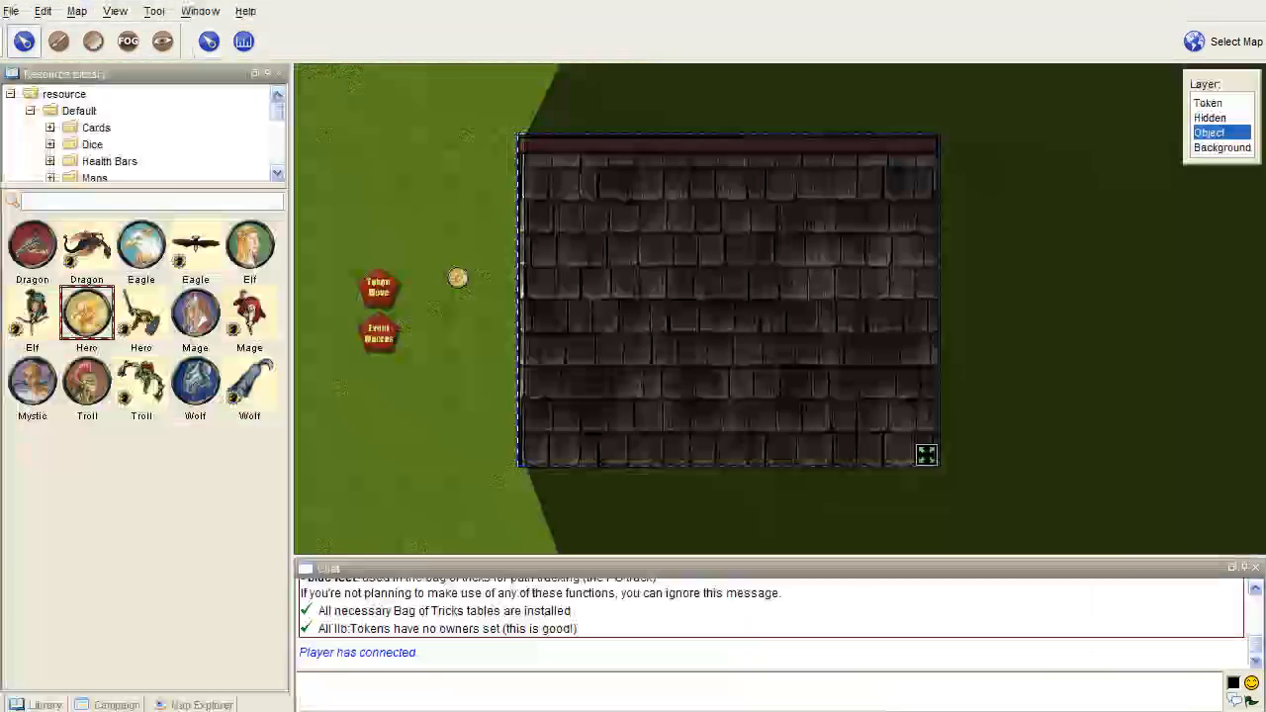
- Edit the Hero on the Token layer and assign its ownership to the connected player
left_click(457, 279)
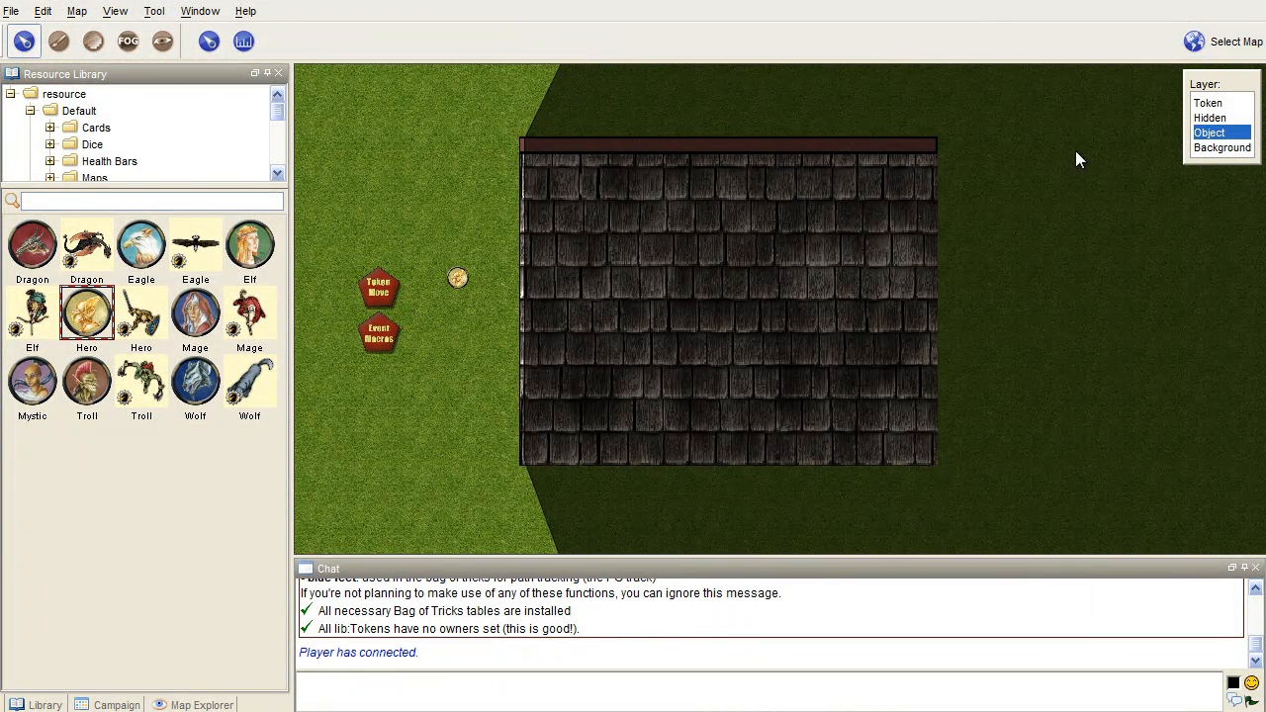
left_click(1208, 102)
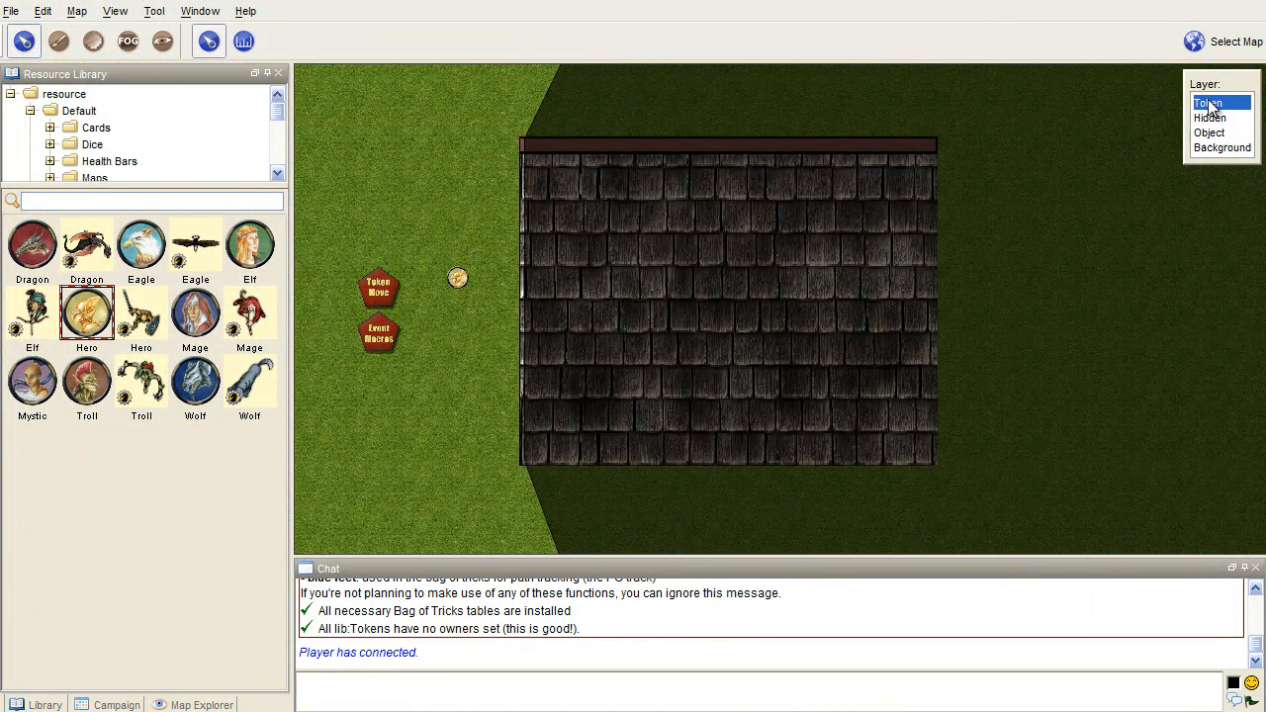
double_click(458, 276)
left_click(606, 156)
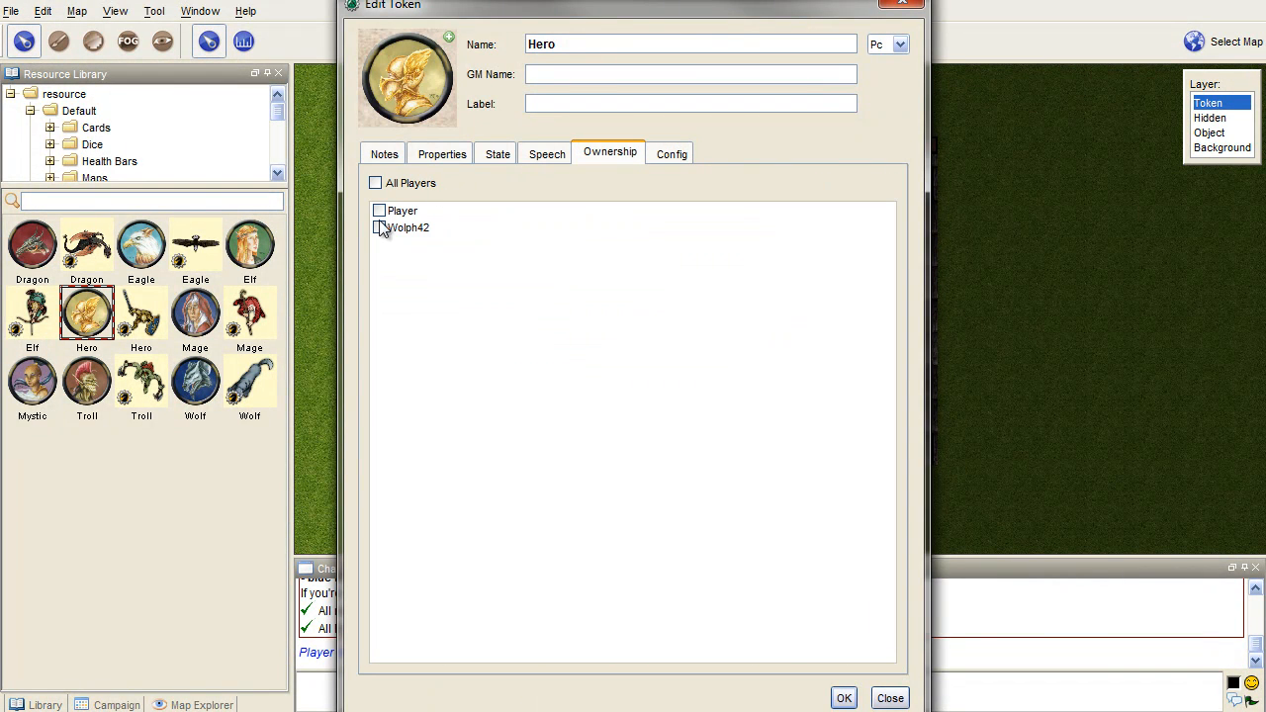
left_click(844, 699)
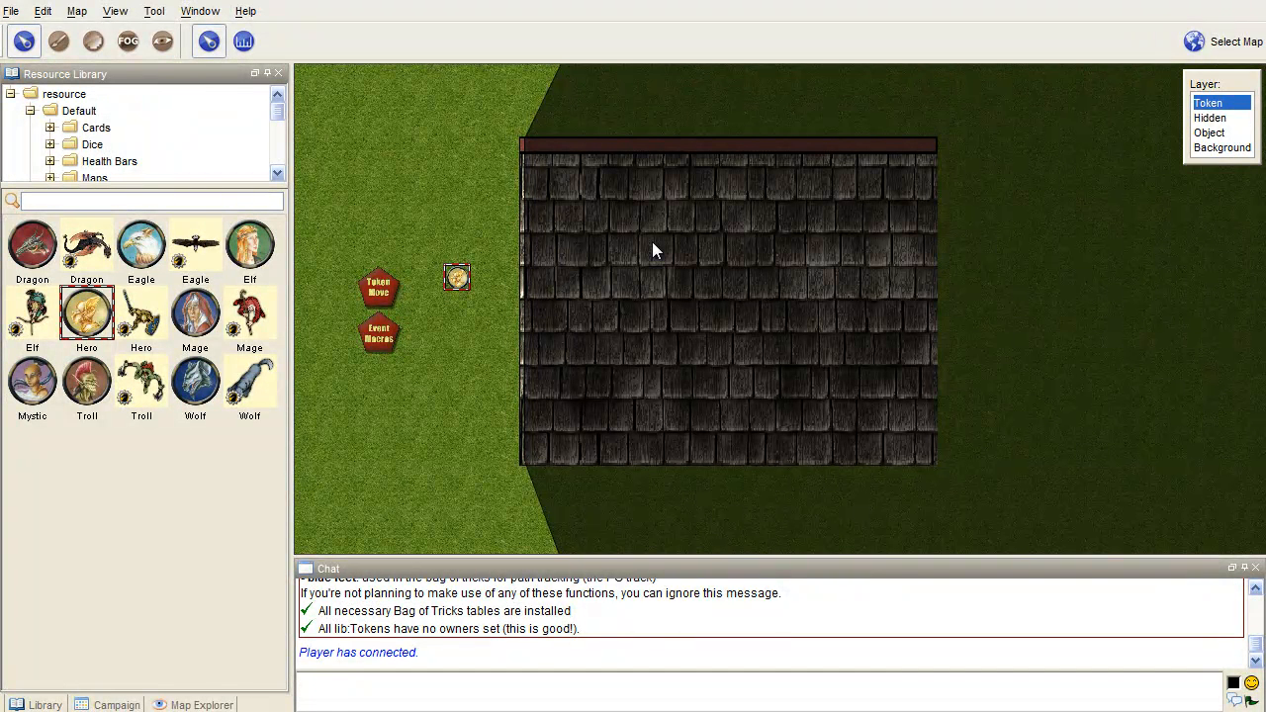
- Bring up the Bag of Tricks macros for the Token Move pad, run Initialize Pads and dismiss the result window
left_click_drag(432, 223, 467, 226)
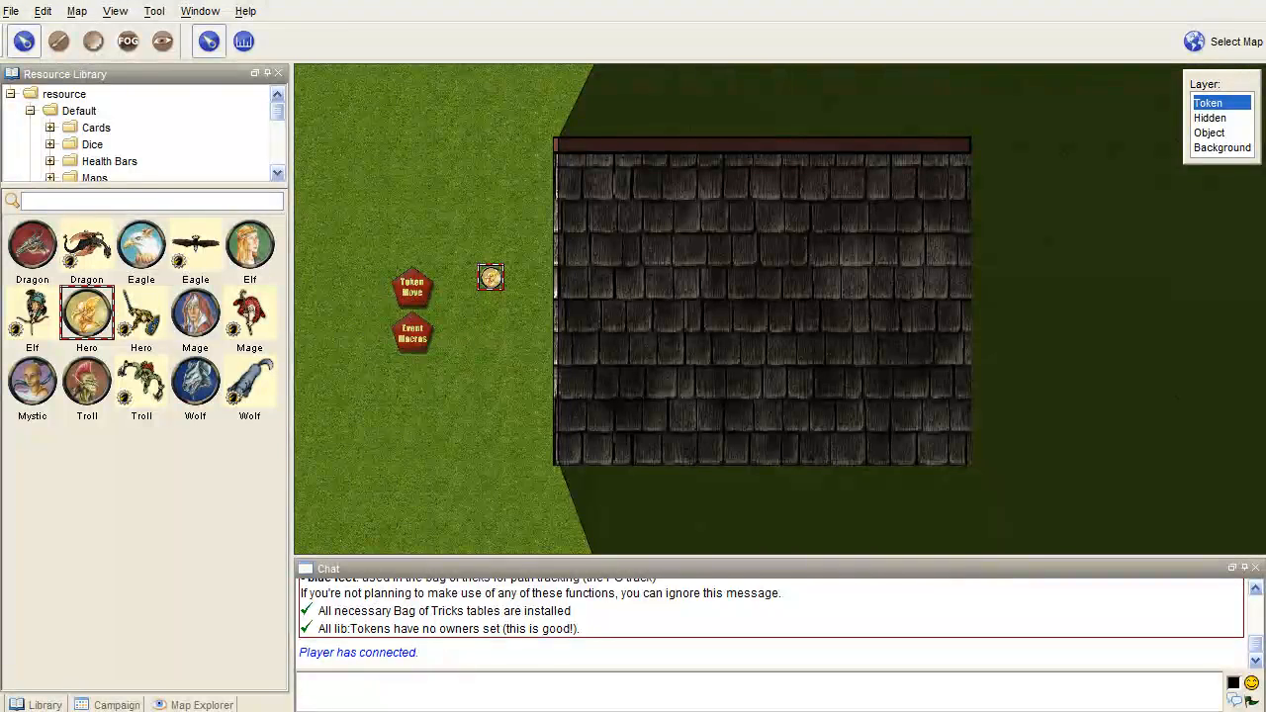
left_click(96, 706)
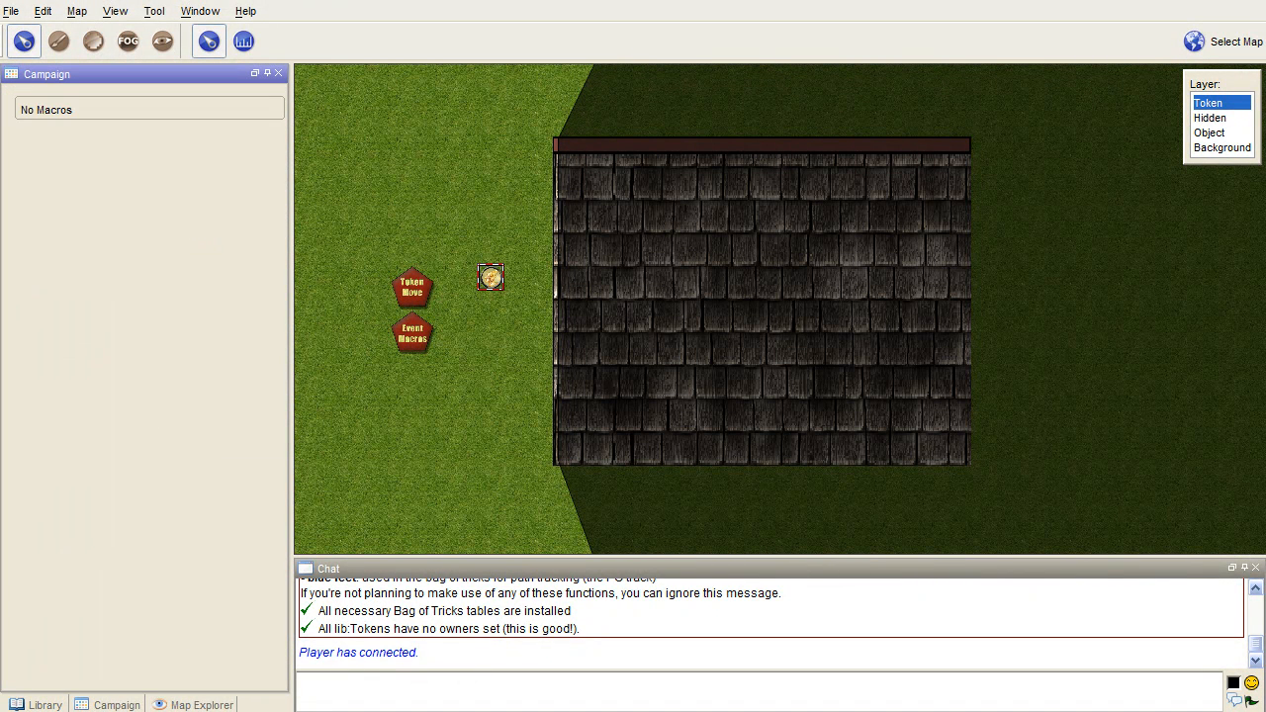
left_click(183, 705)
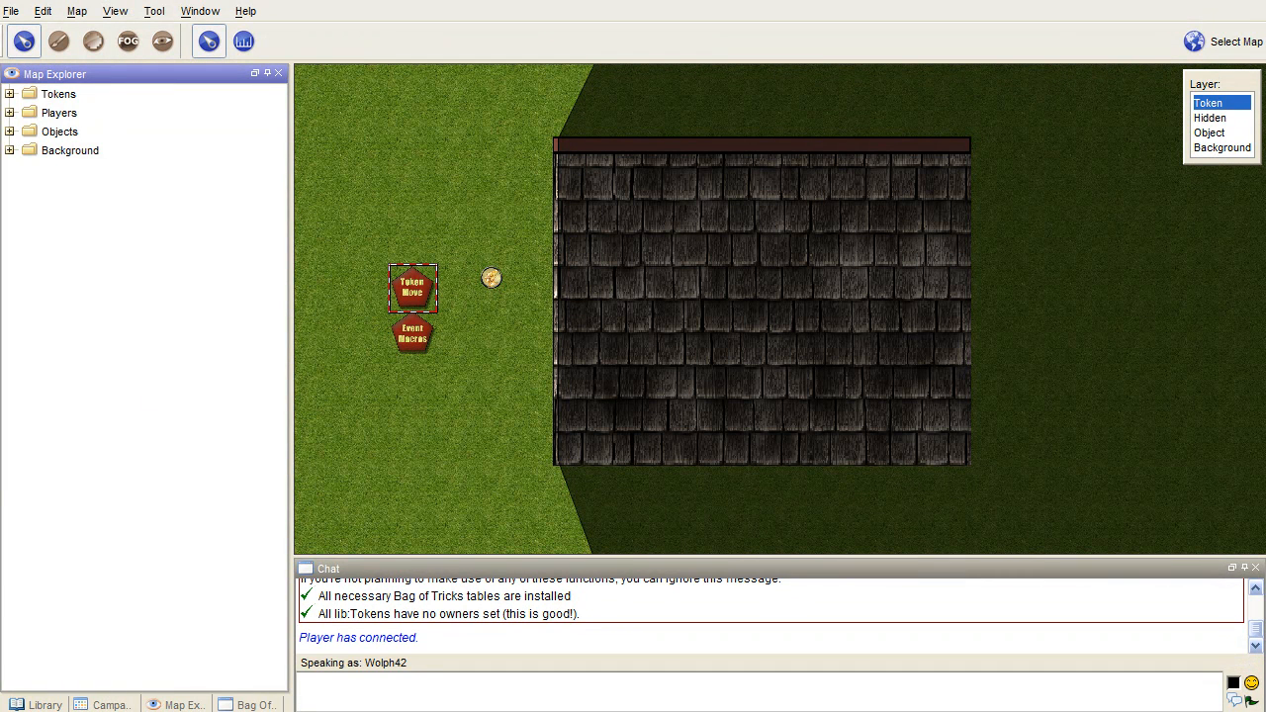
left_click(252, 704)
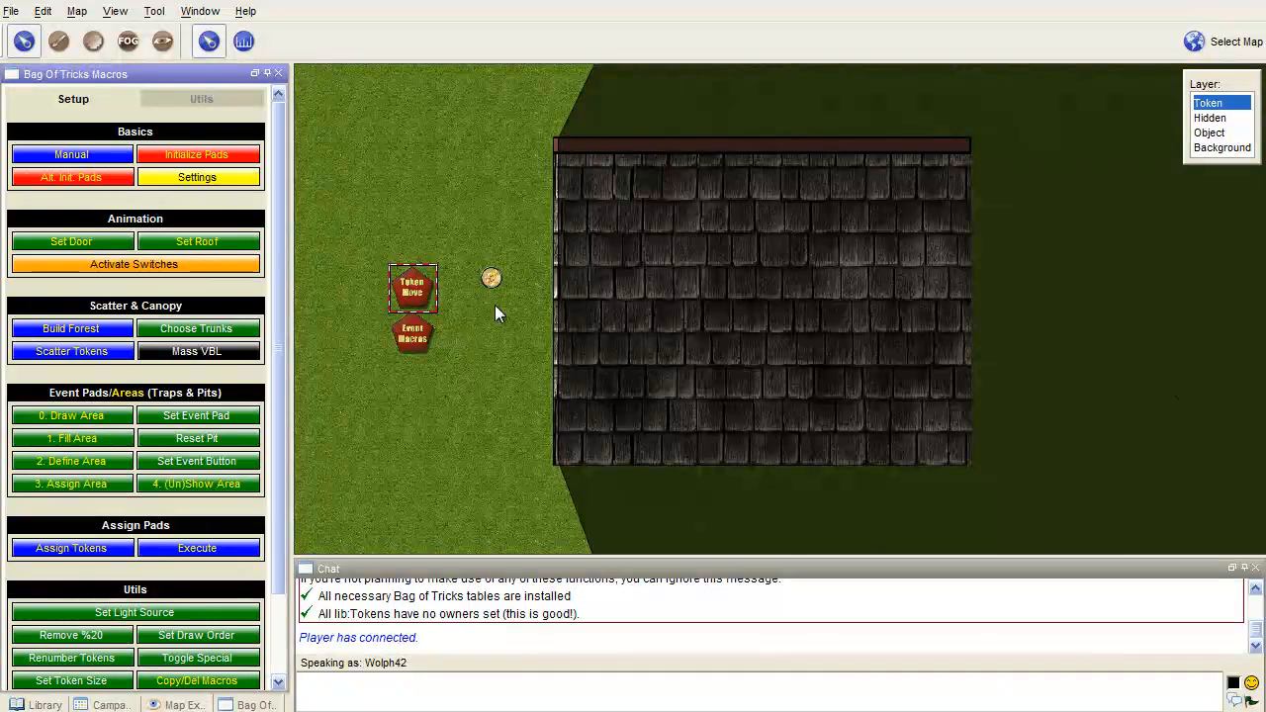
left_click(195, 158)
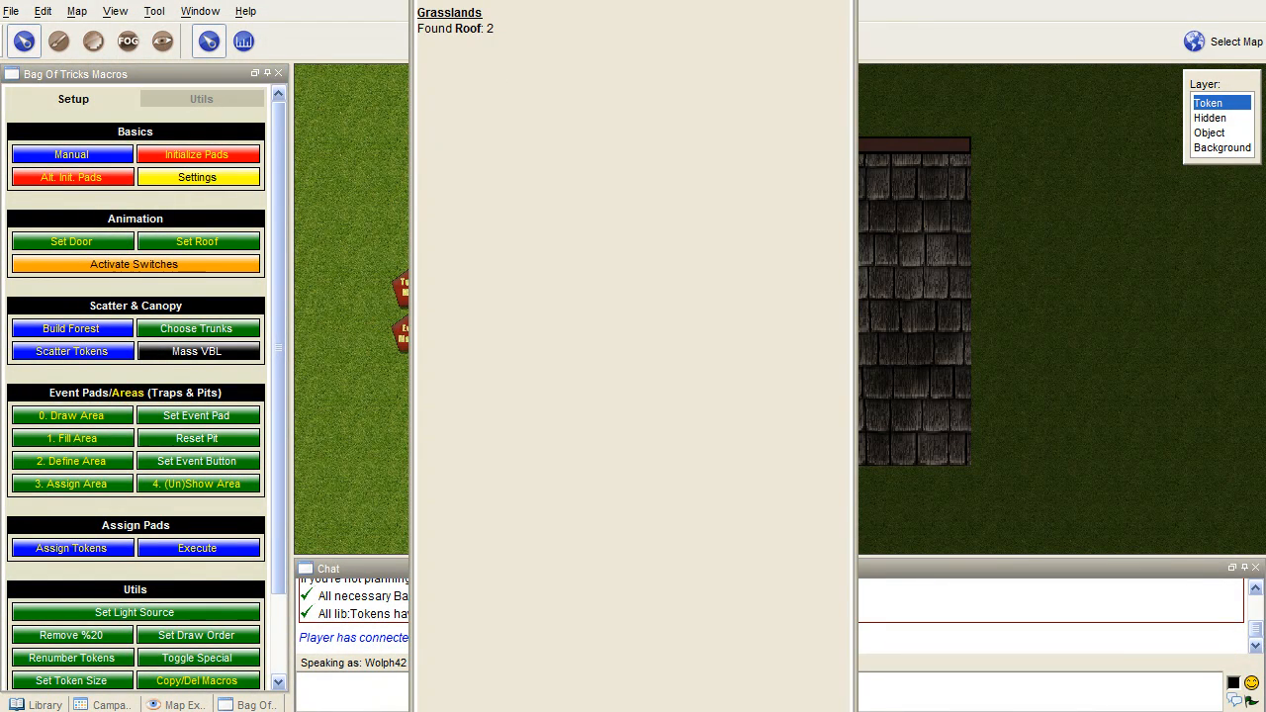
left_click_drag(591, 710, 591, 649)
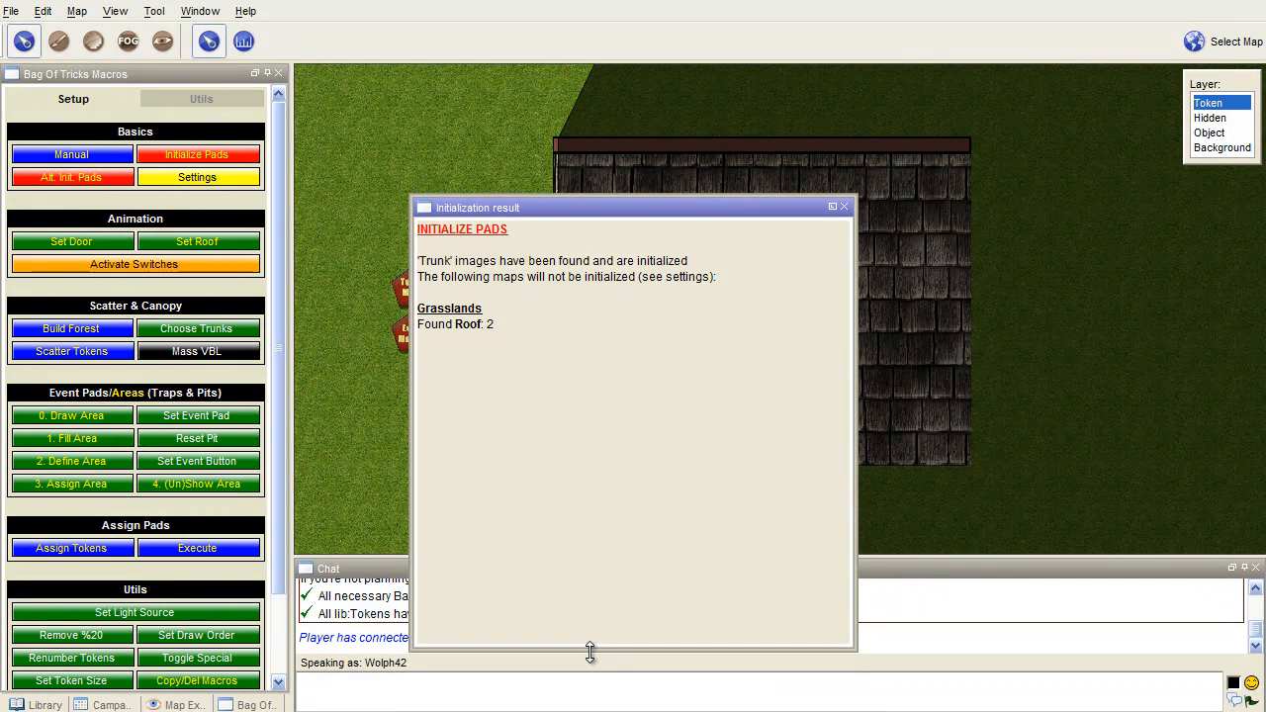
left_click(843, 206)
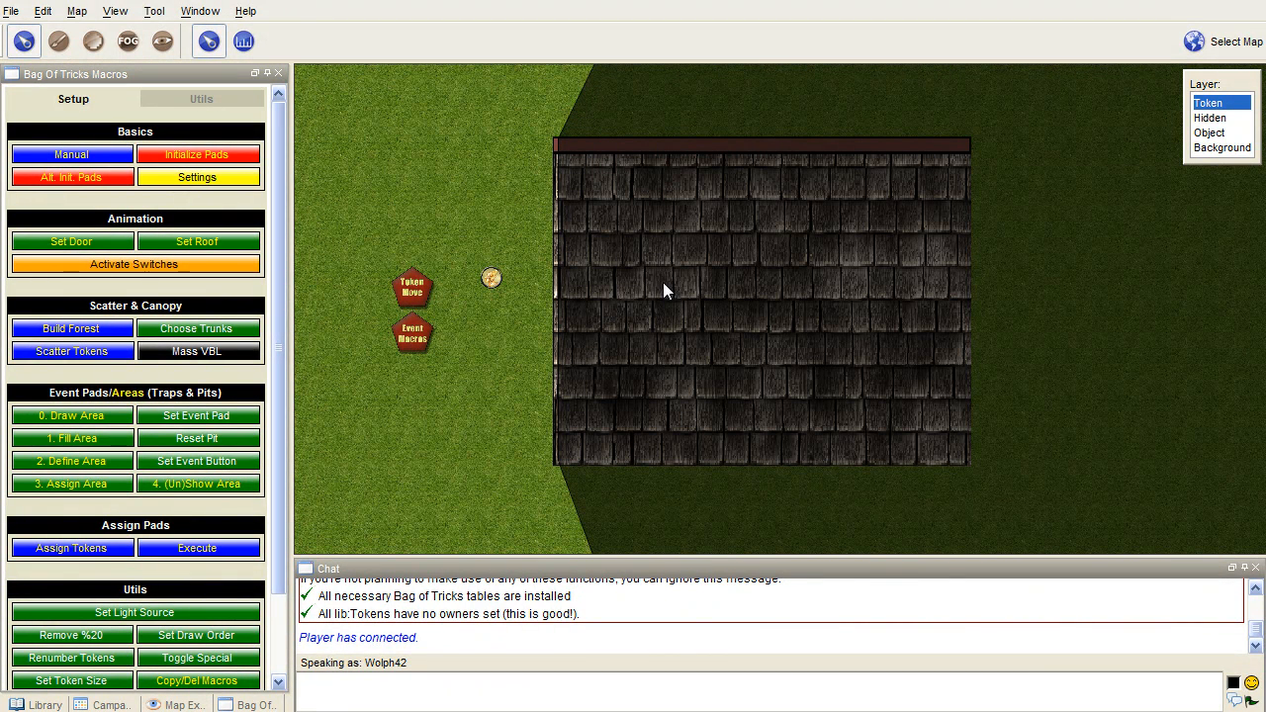
- Try to run Set Roof on Roof 2, selected on the Object layer
left_click(1199, 133)
left_click(724, 259)
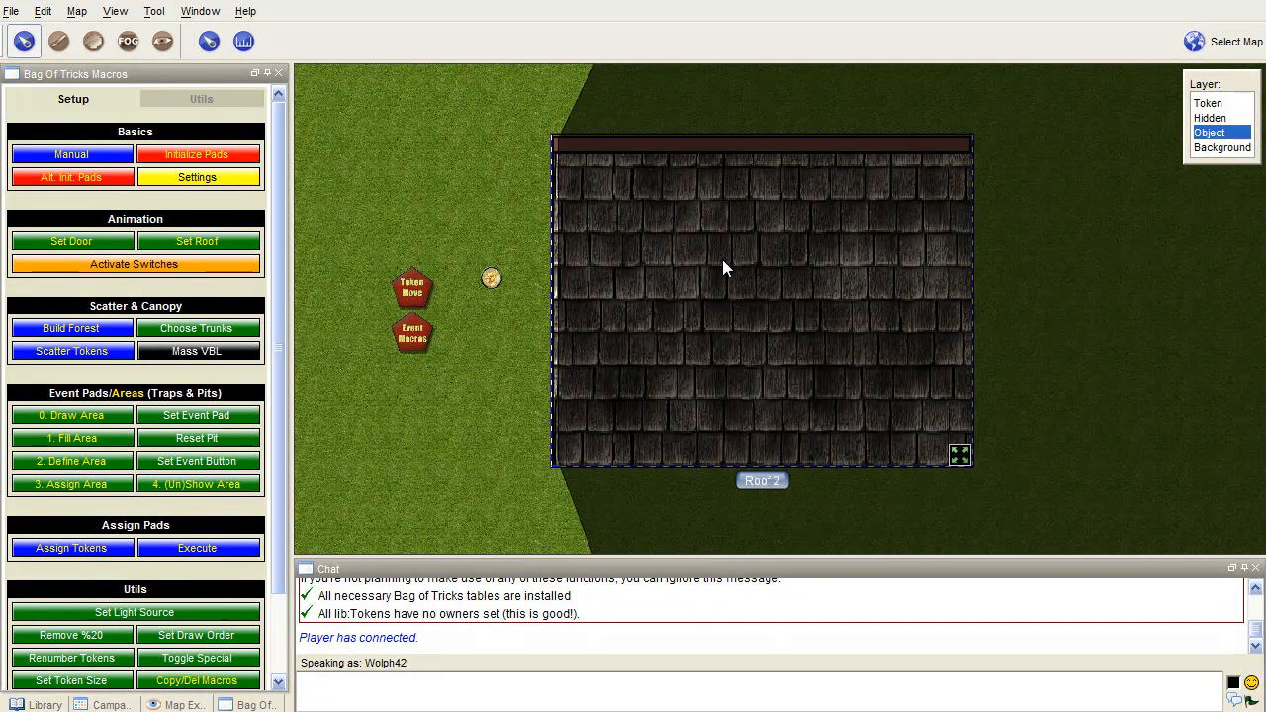
left_click(193, 246)
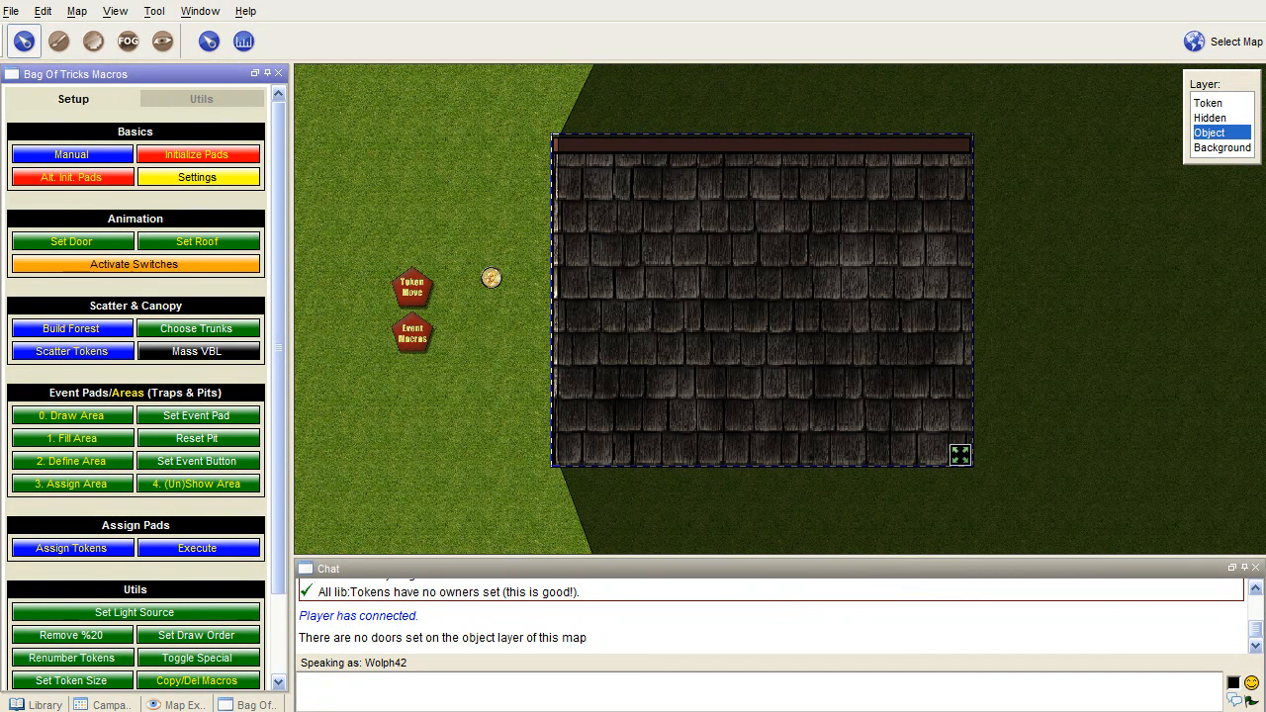
- Move Roof 2 down off the upper rooms to expose the house's front entrance
left_click_drag(753, 500, 605, 108)
left_click(653, 305)
left_click_drag(653, 306, 654, 350)
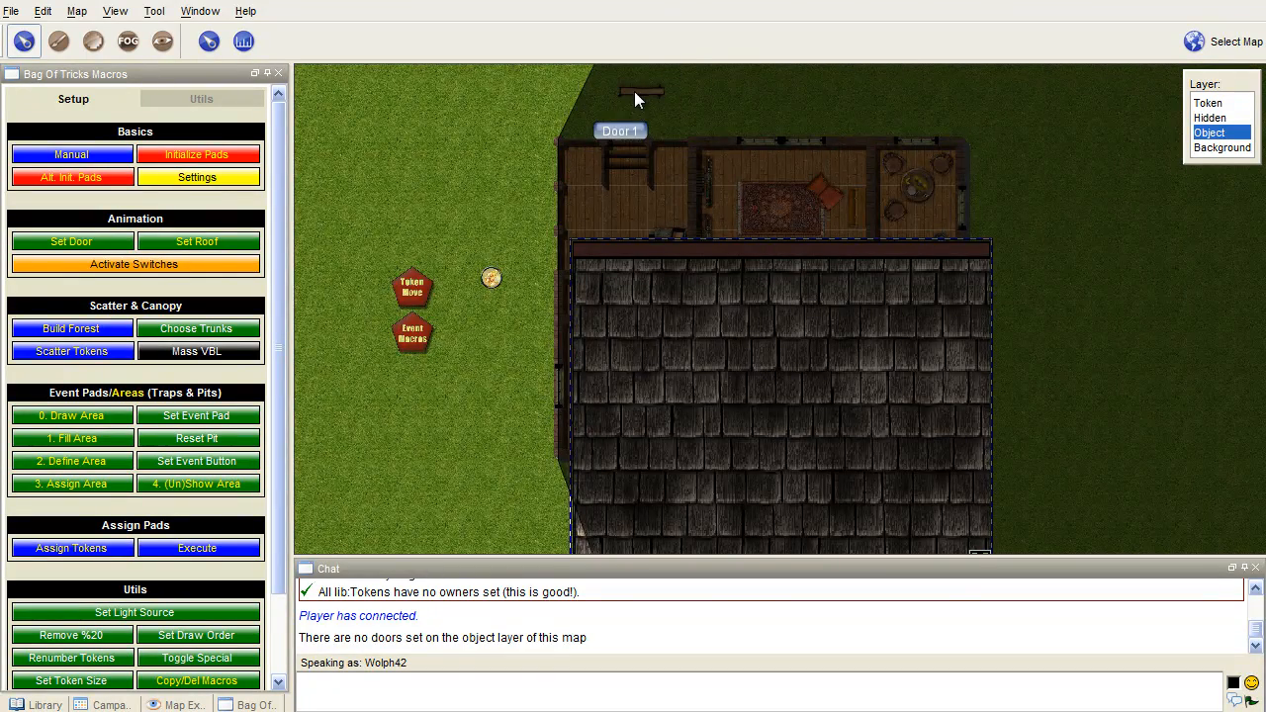
- Fit the Door 1 object into the house's front doorway at the top of the entrance steps
left_click_drag(638, 117, 634, 248)
scroll(633, 246, "up", 5)
left_click(629, 241)
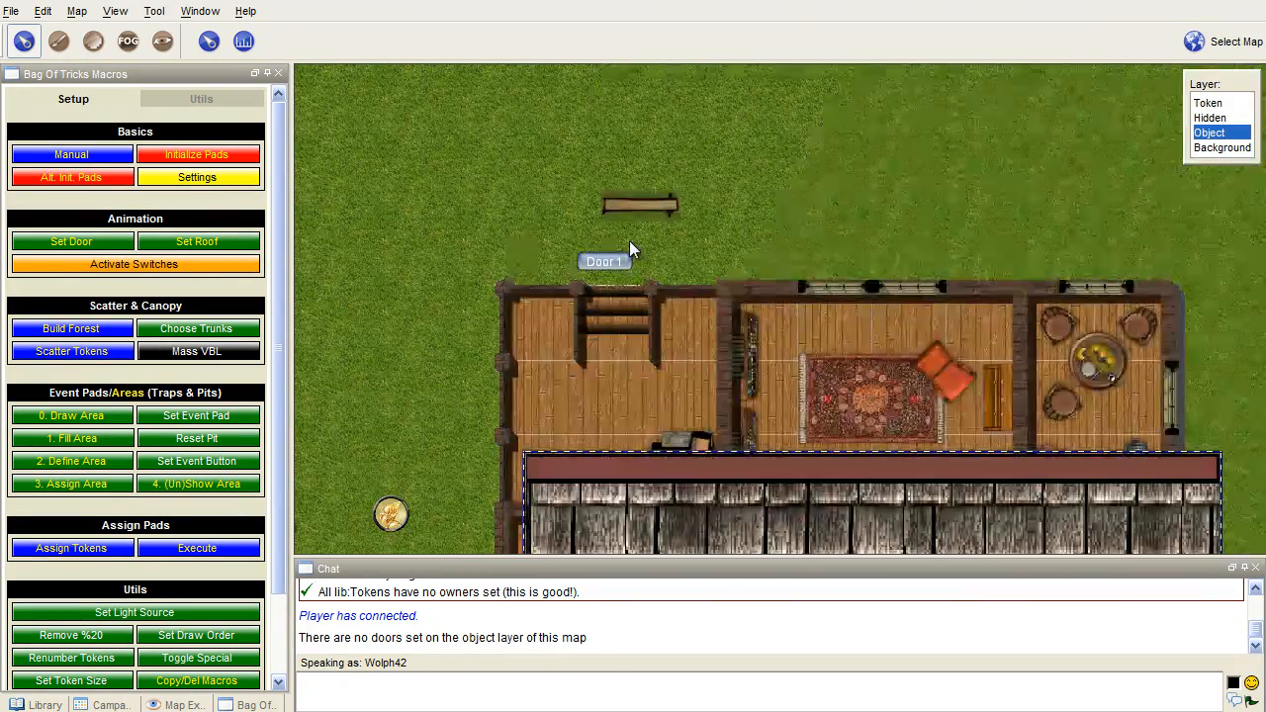
left_click_drag(645, 202, 599, 279)
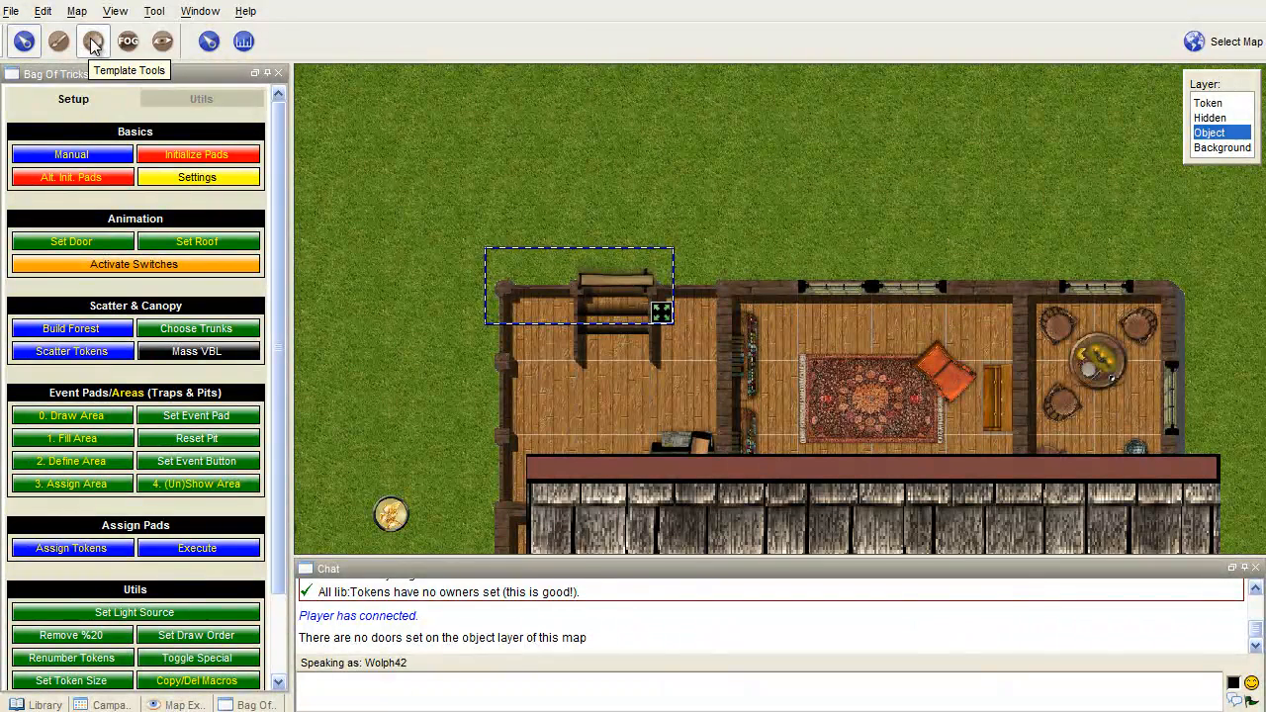
- In the campaign's state settings, load State.Locked.png from the Install folder as the image for a new state
left_click(45, 11)
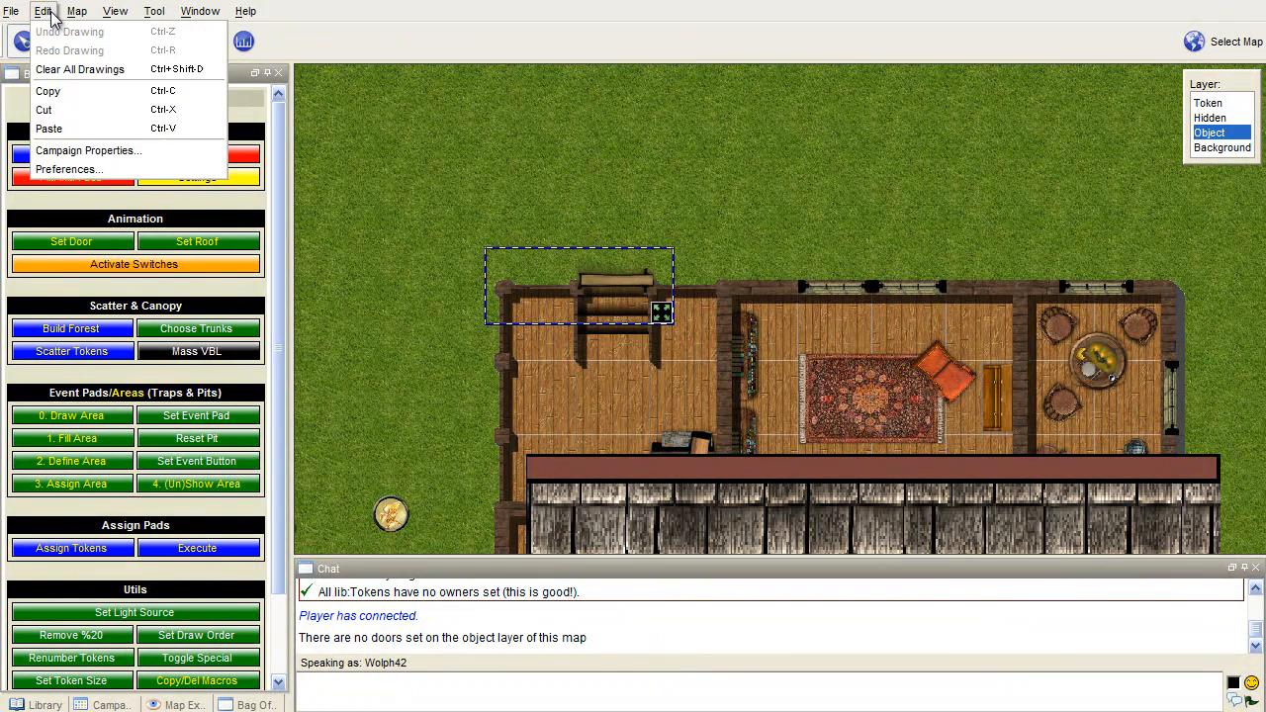
left_click(72, 158)
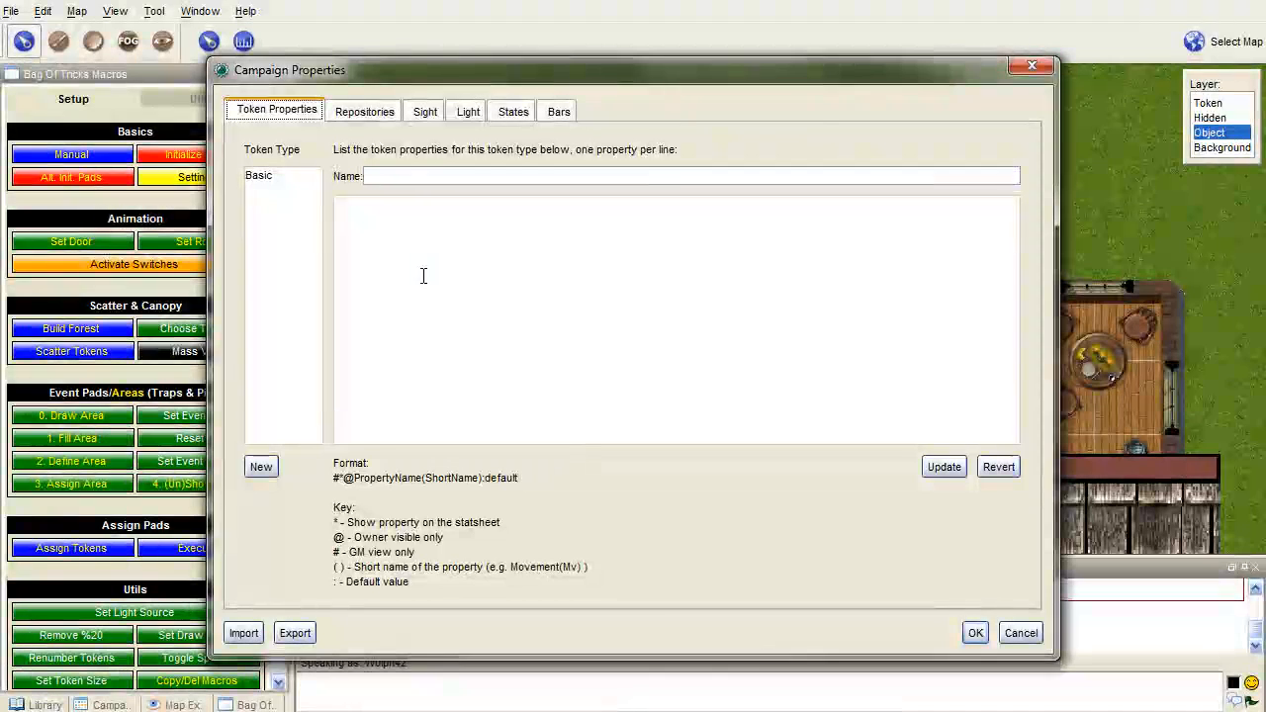
left_click(512, 115)
left_click(997, 250)
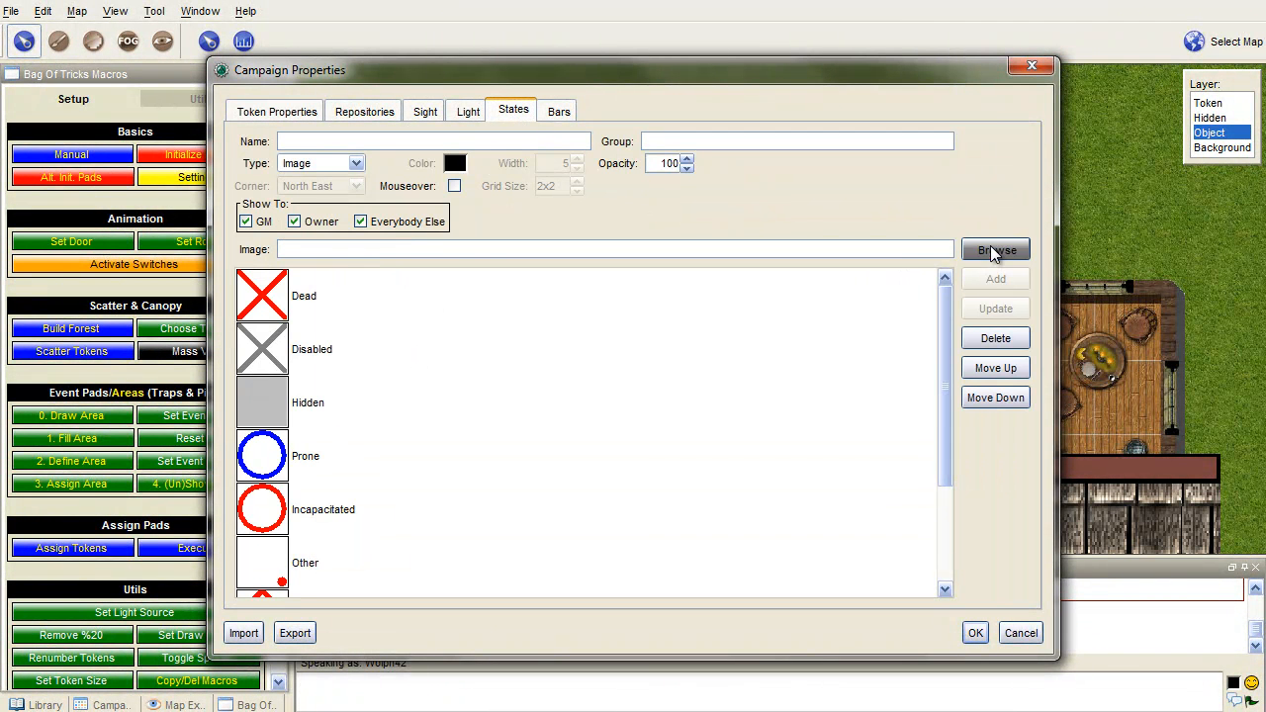
double_click(384, 311)
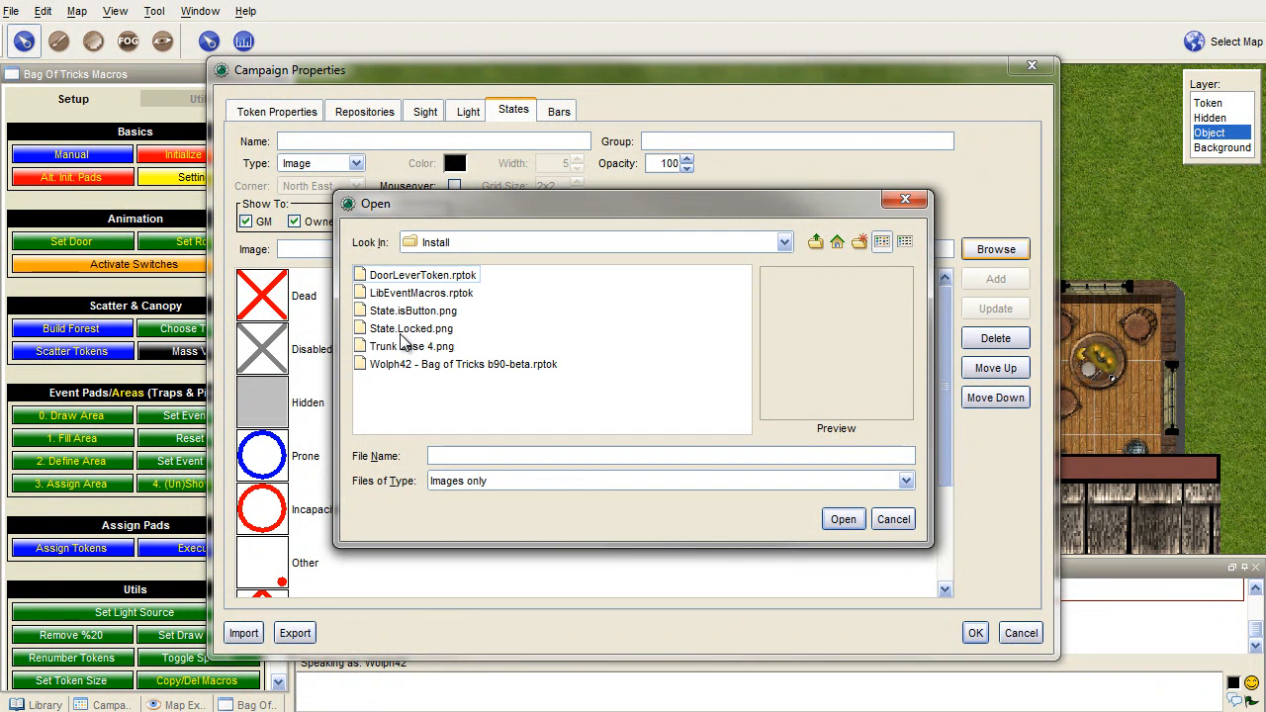
left_click(403, 331)
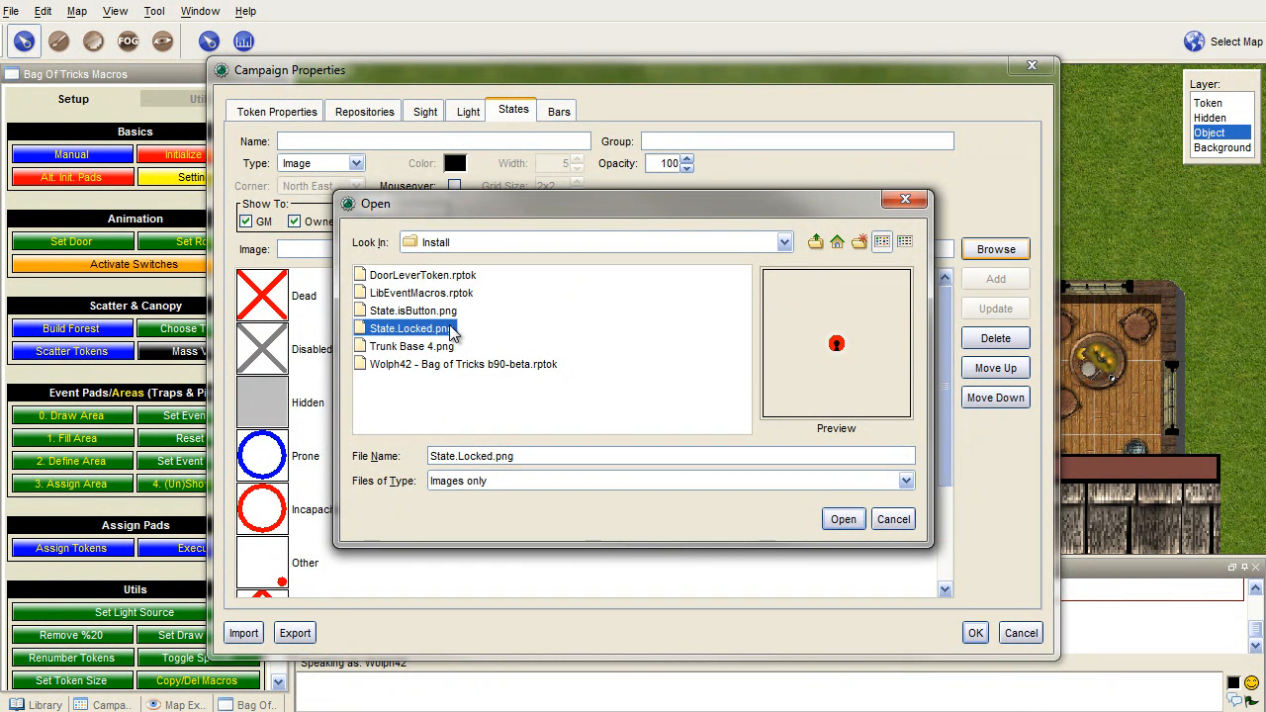
left_click(843, 521)
- Name the new image state Locked, add it to the state list and save the campaign properties
left_click(316, 144)
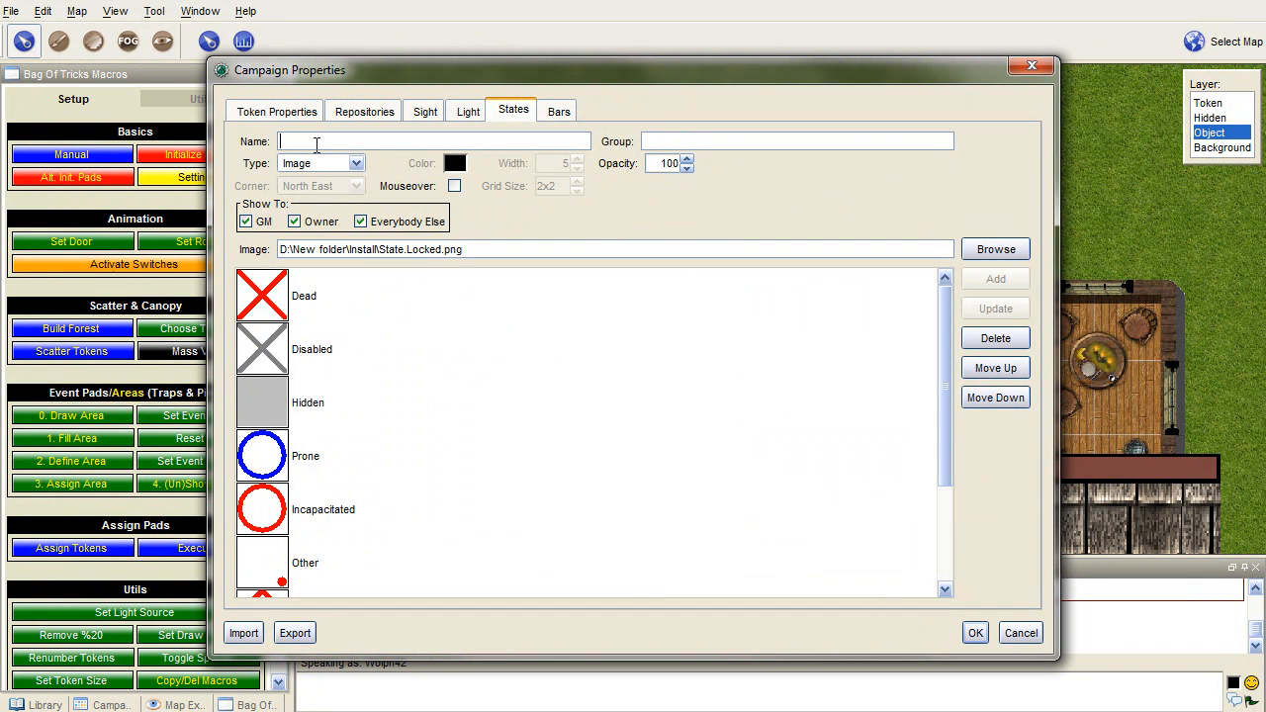
type("Locked")
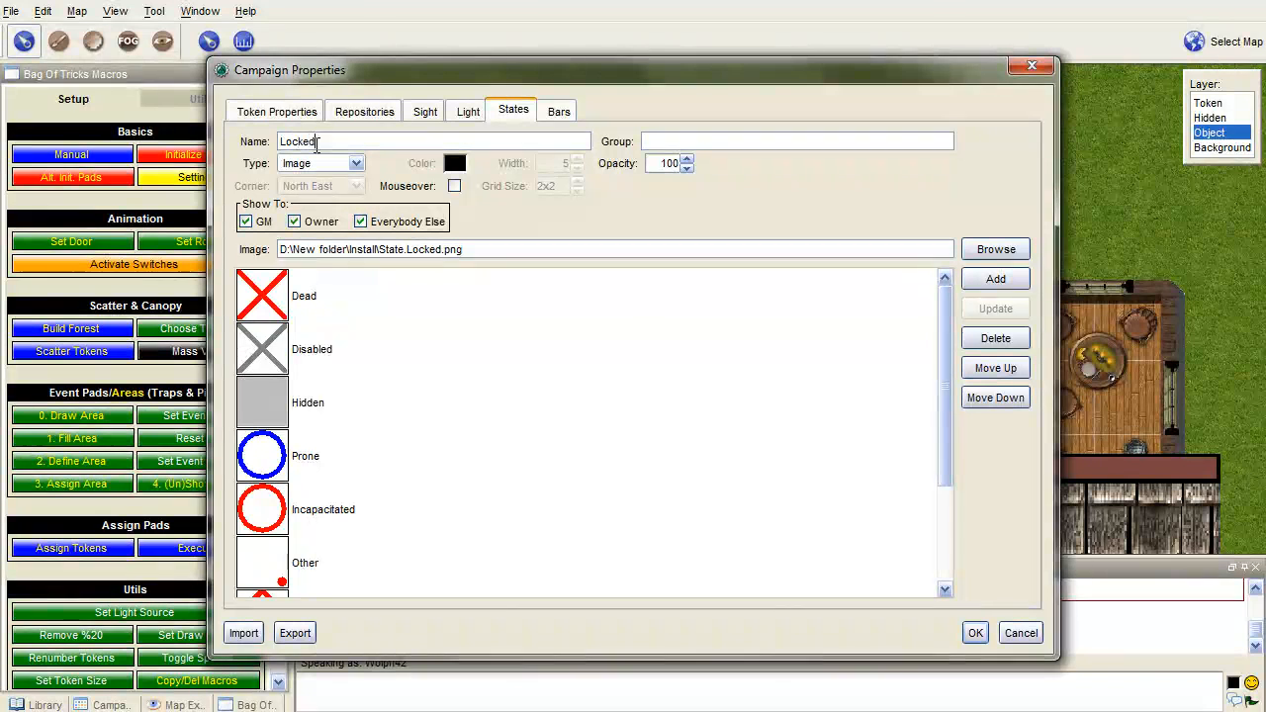
left_click(992, 280)
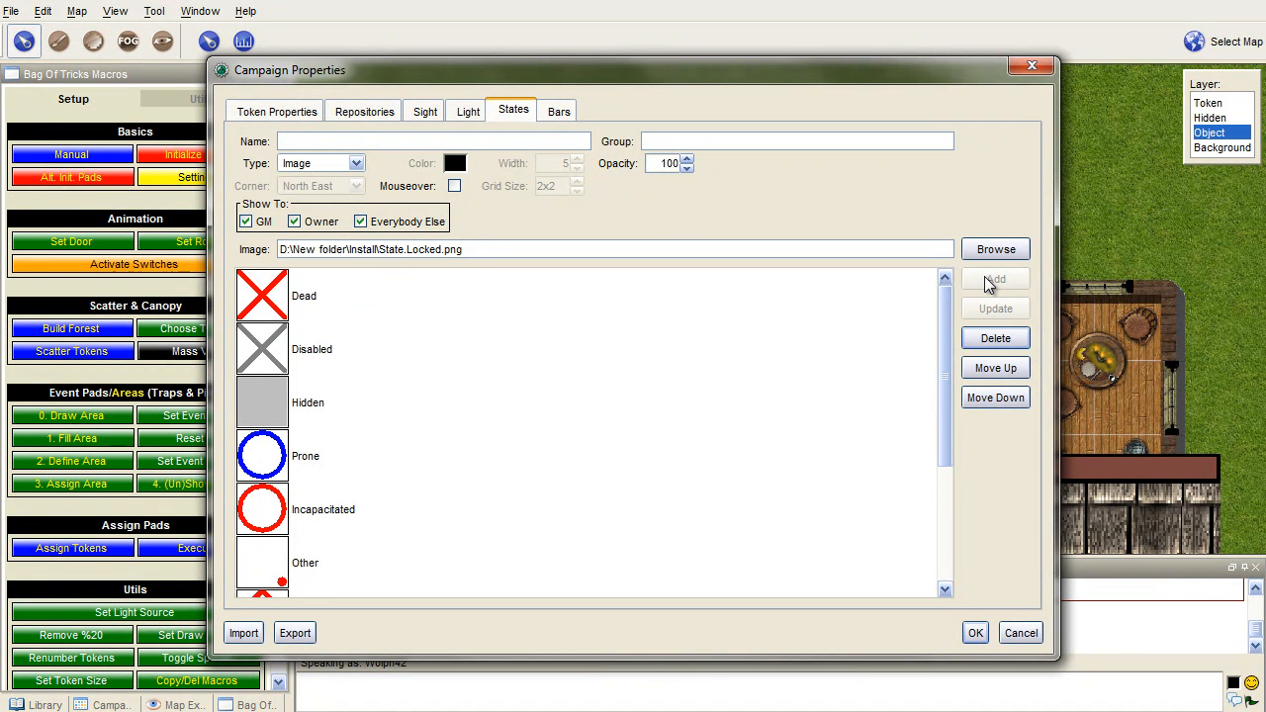
scroll(732, 421, "down", 3)
left_click(289, 578)
left_click(970, 633)
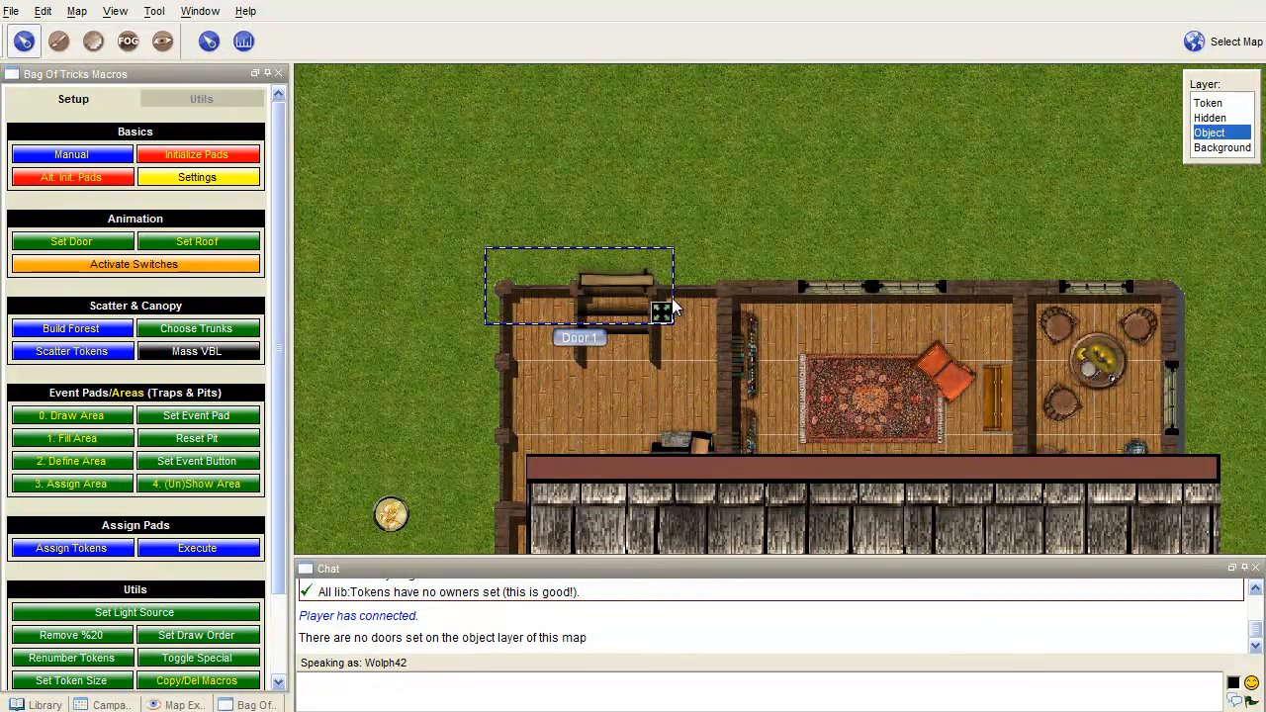
- Run Set Door on Door 1 with anti clockwise opening, a 160-degree turn, 2000 ms animation and vision blocking enabled
left_click(69, 244)
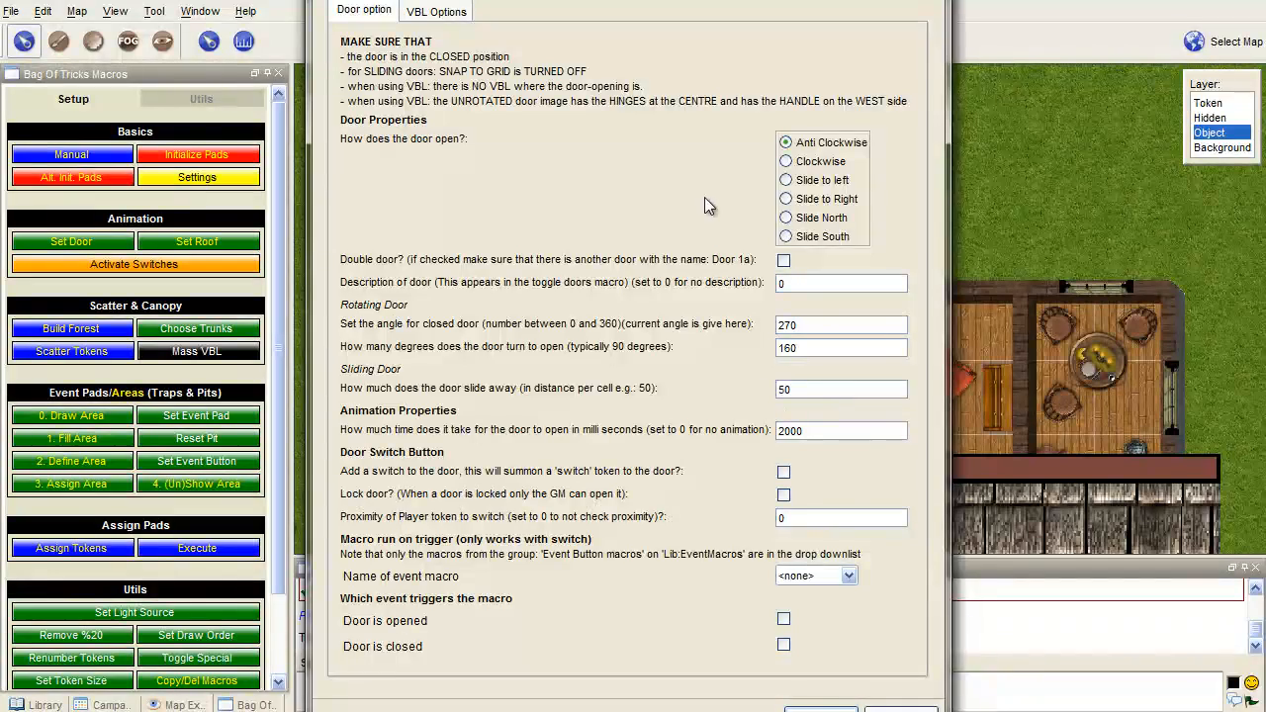
left_click_drag(601, 0, 624, 269)
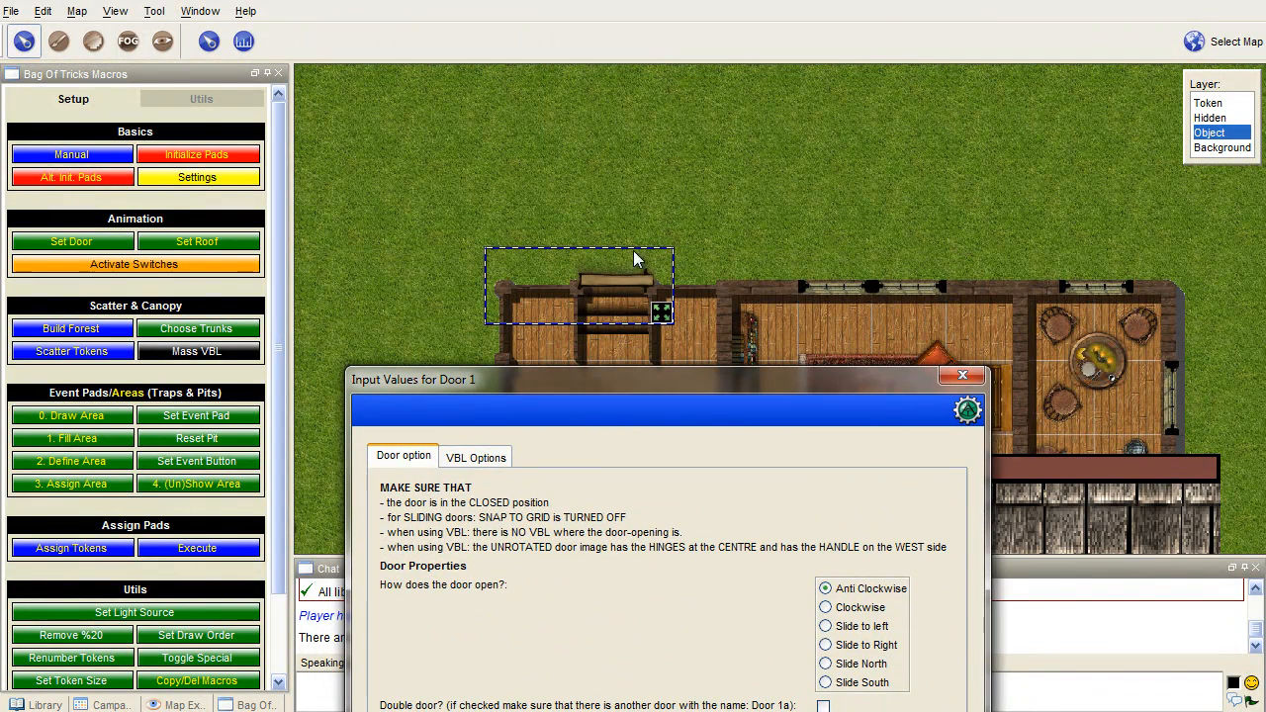
left_click_drag(626, 373, 567, 0)
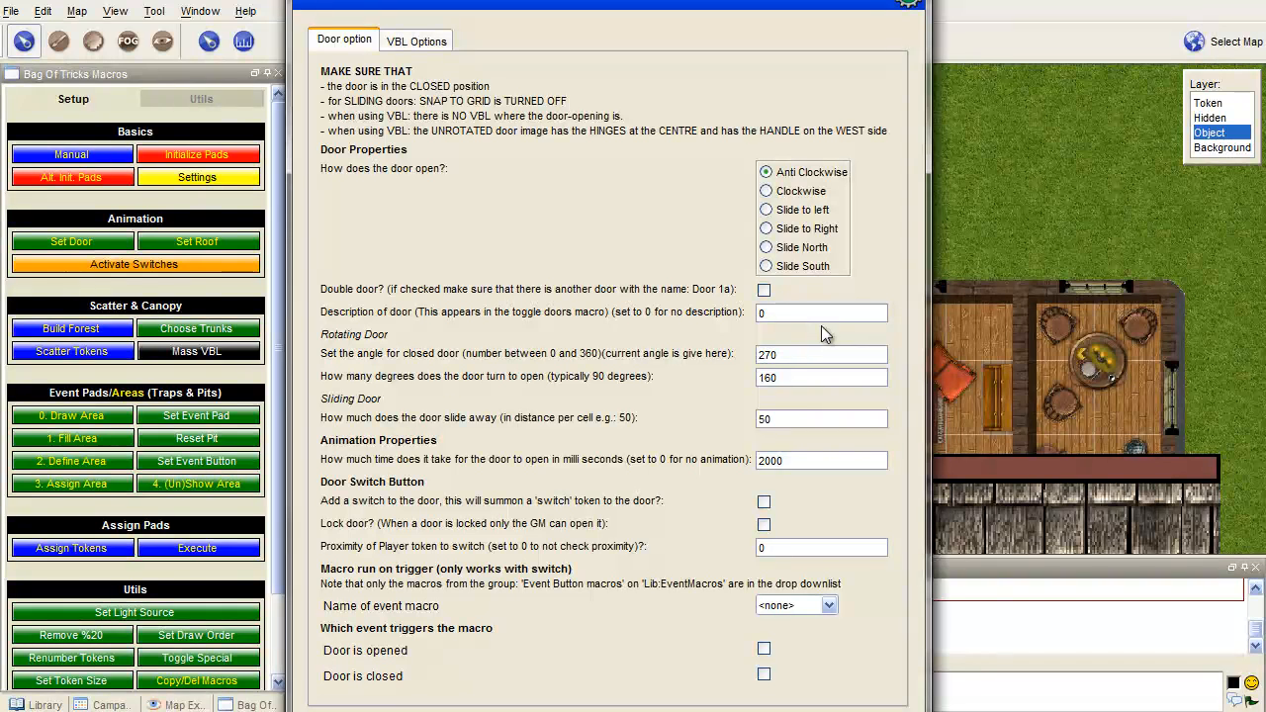
left_click(421, 43)
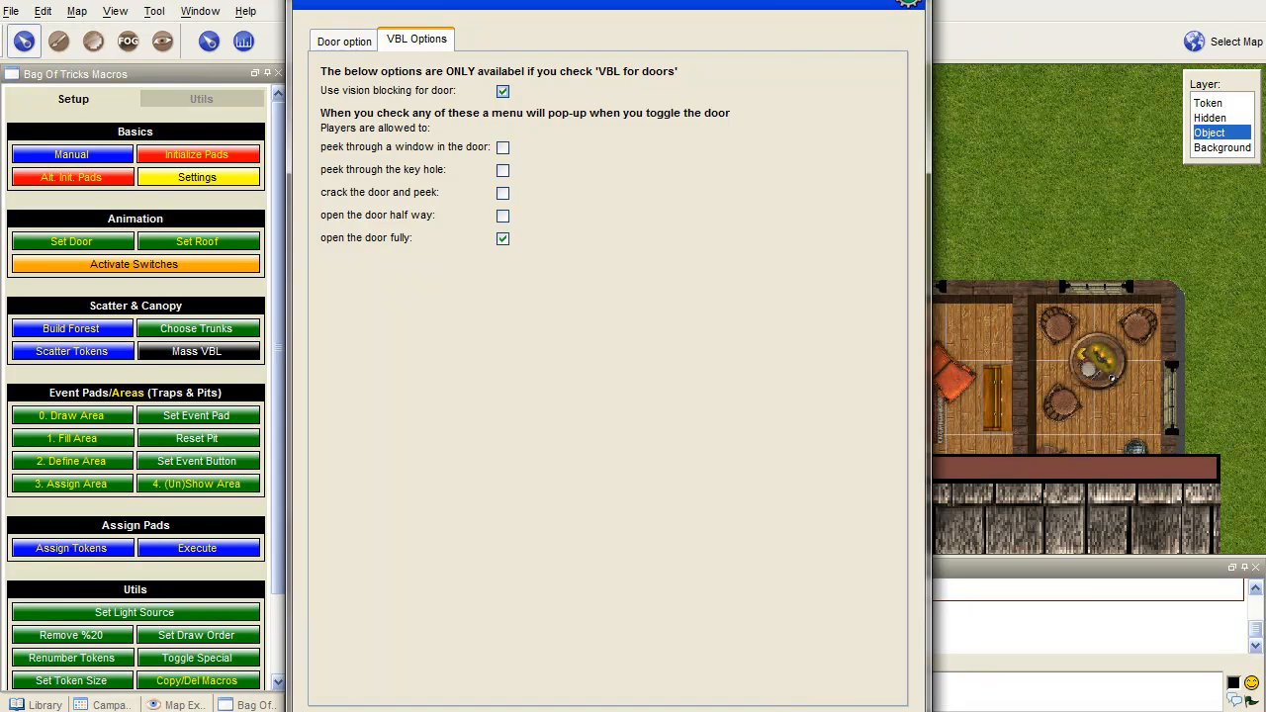
key("Escape")
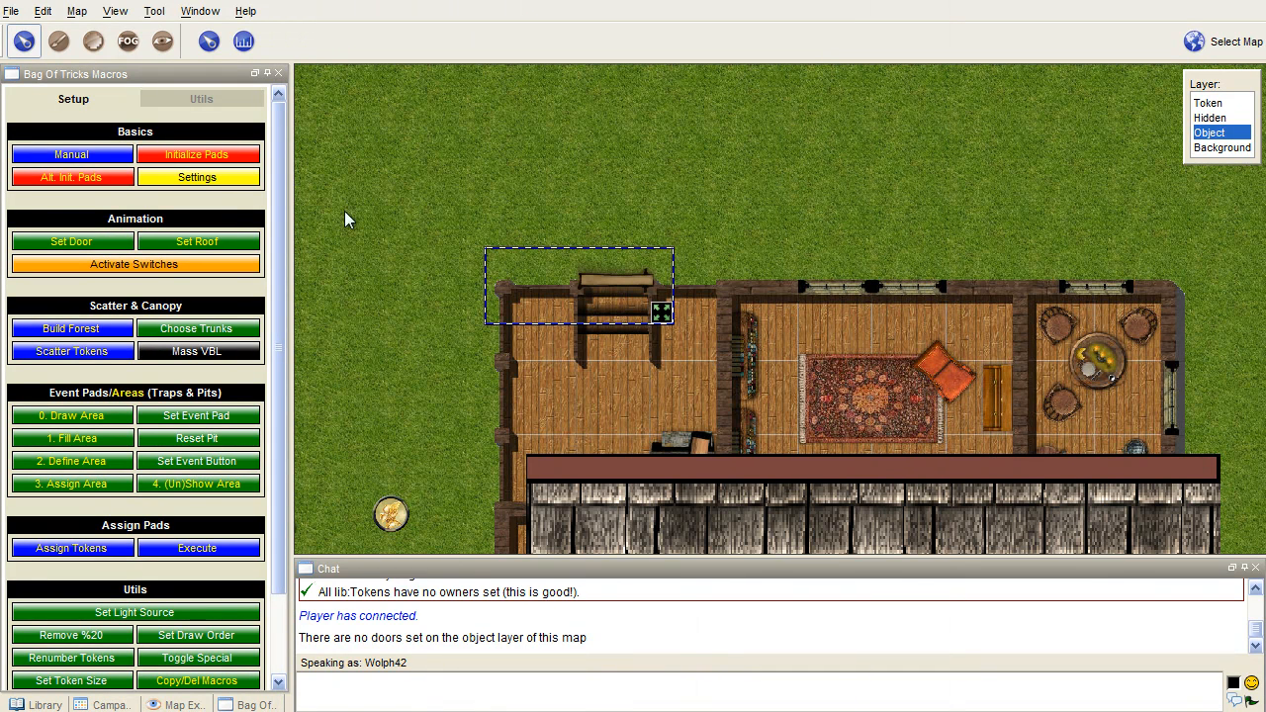
- Toggle Door 1 open and closed again, and examine the vision blocking across the doorway
left_click(202, 100)
left_click(75, 145)
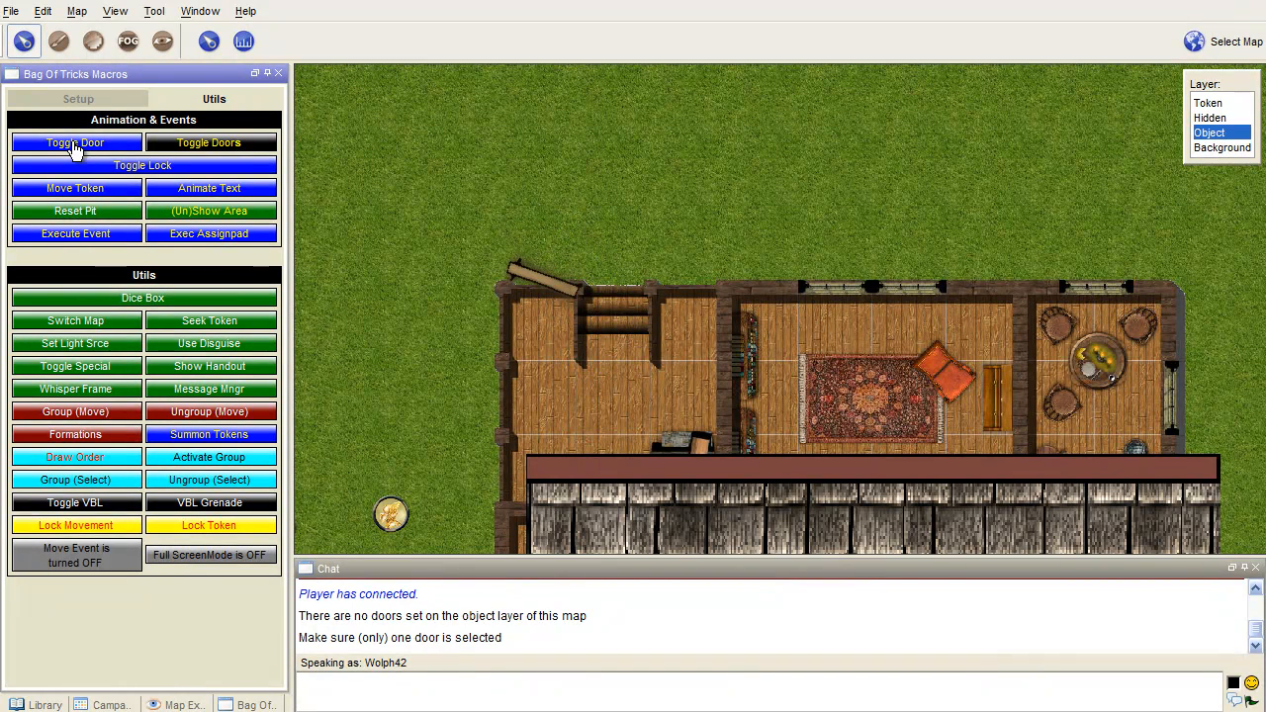
left_click(560, 283)
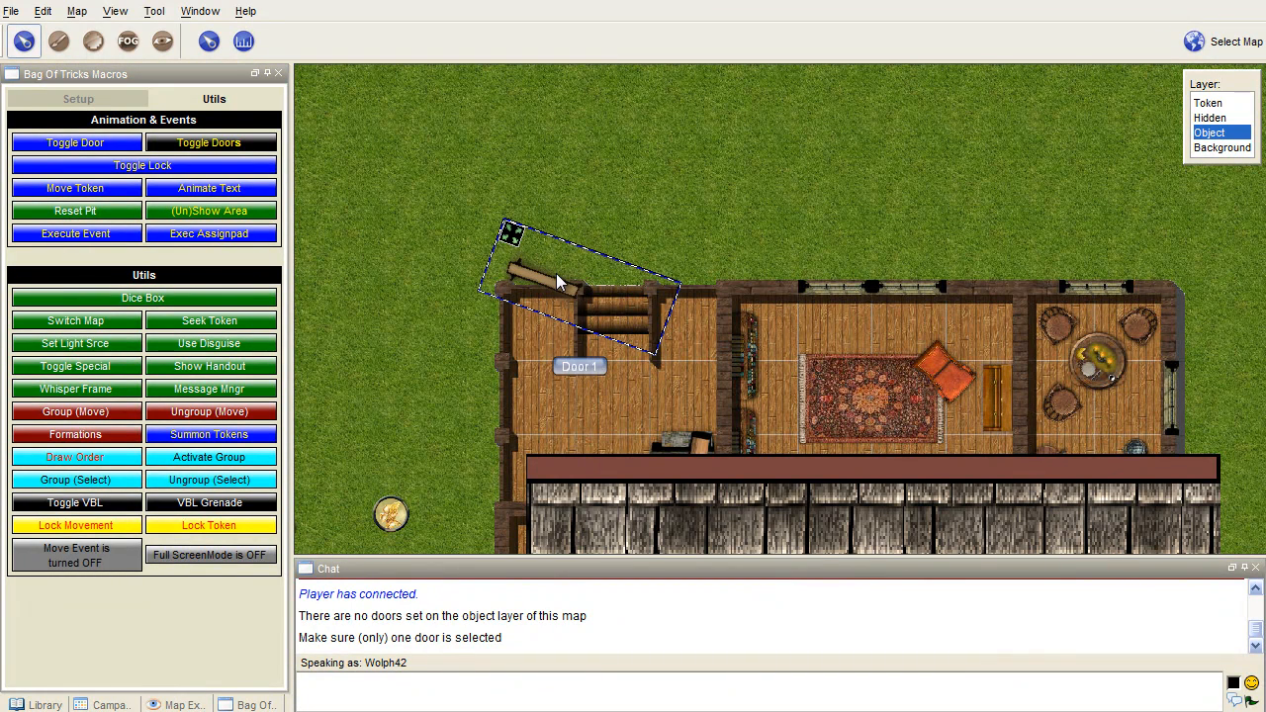
left_click(79, 149)
left_click(163, 42)
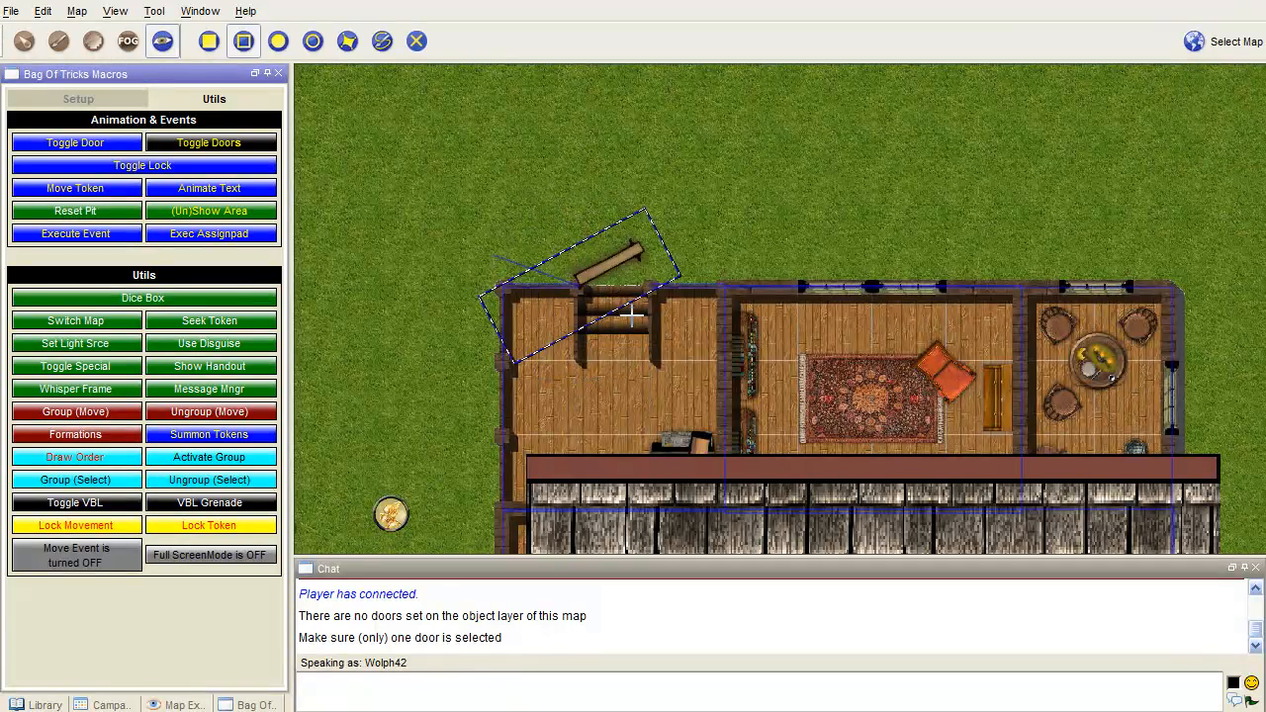
scroll(631, 312, "up", 5)
scroll(631, 312, "up", 2)
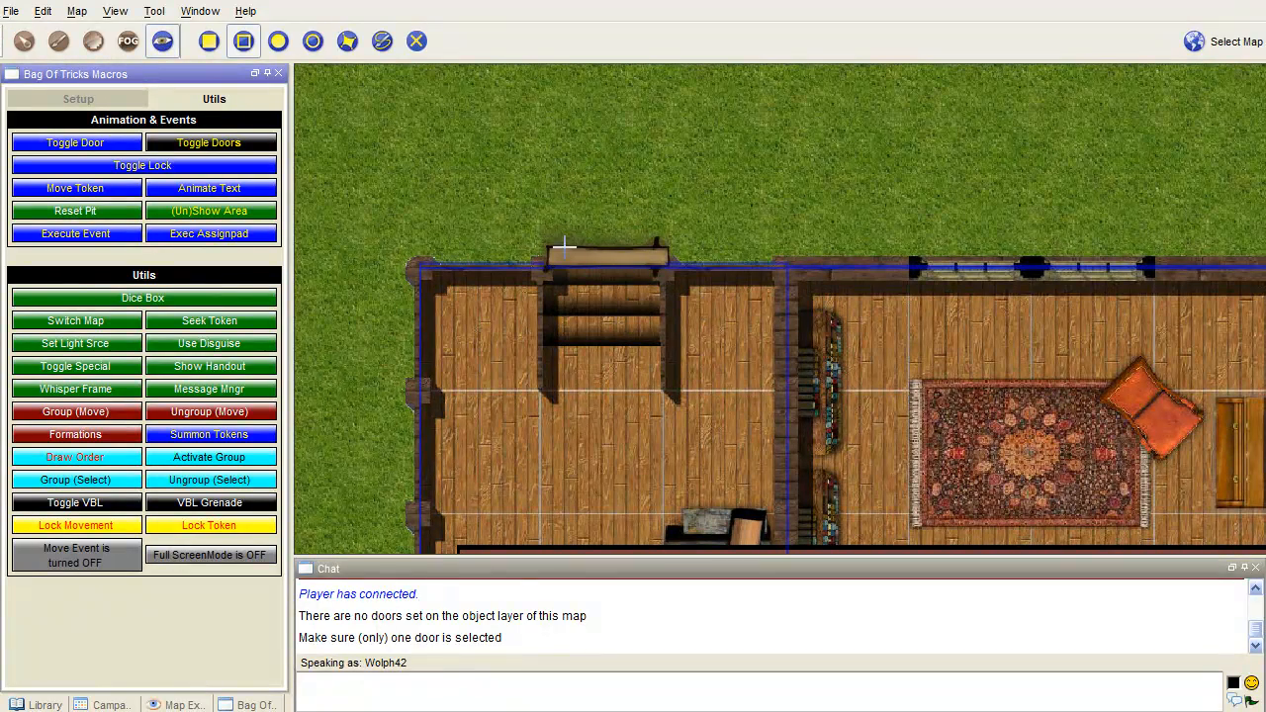
- Select Door 1 on the Object layer and toggle it open with the vision blocking layer displayed
left_click(24, 40)
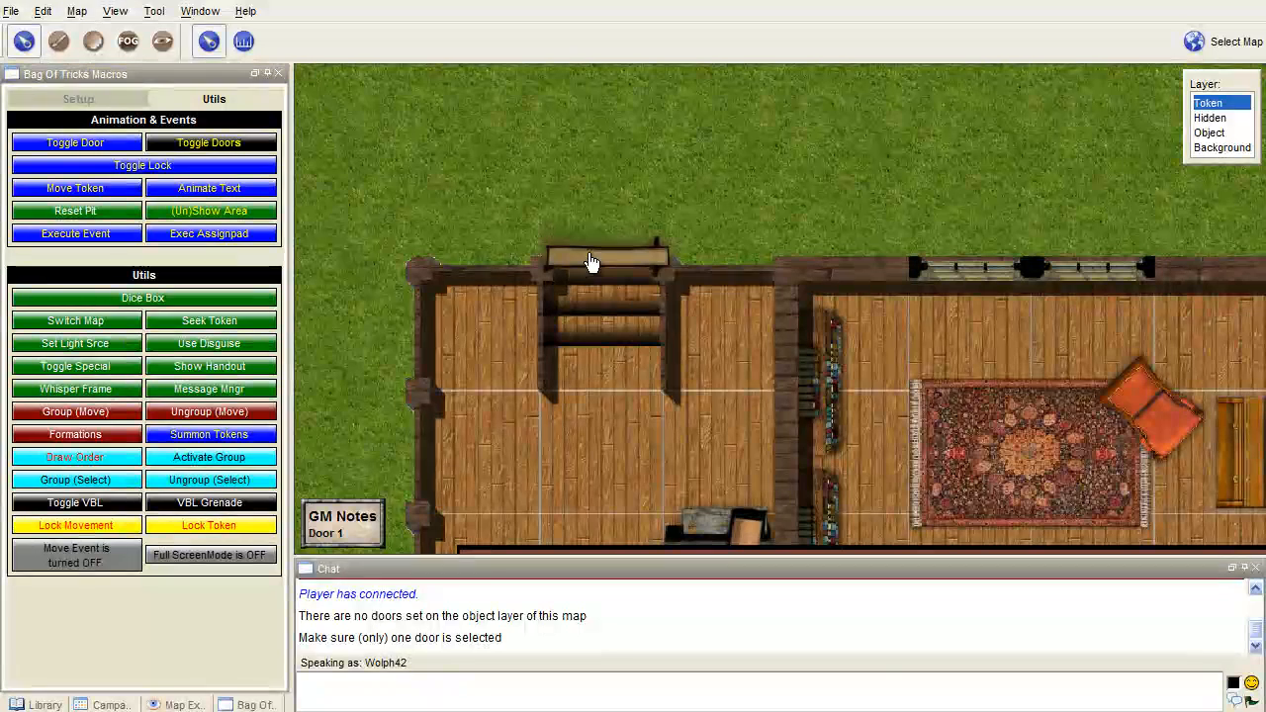
left_click(1209, 132)
left_click(629, 253)
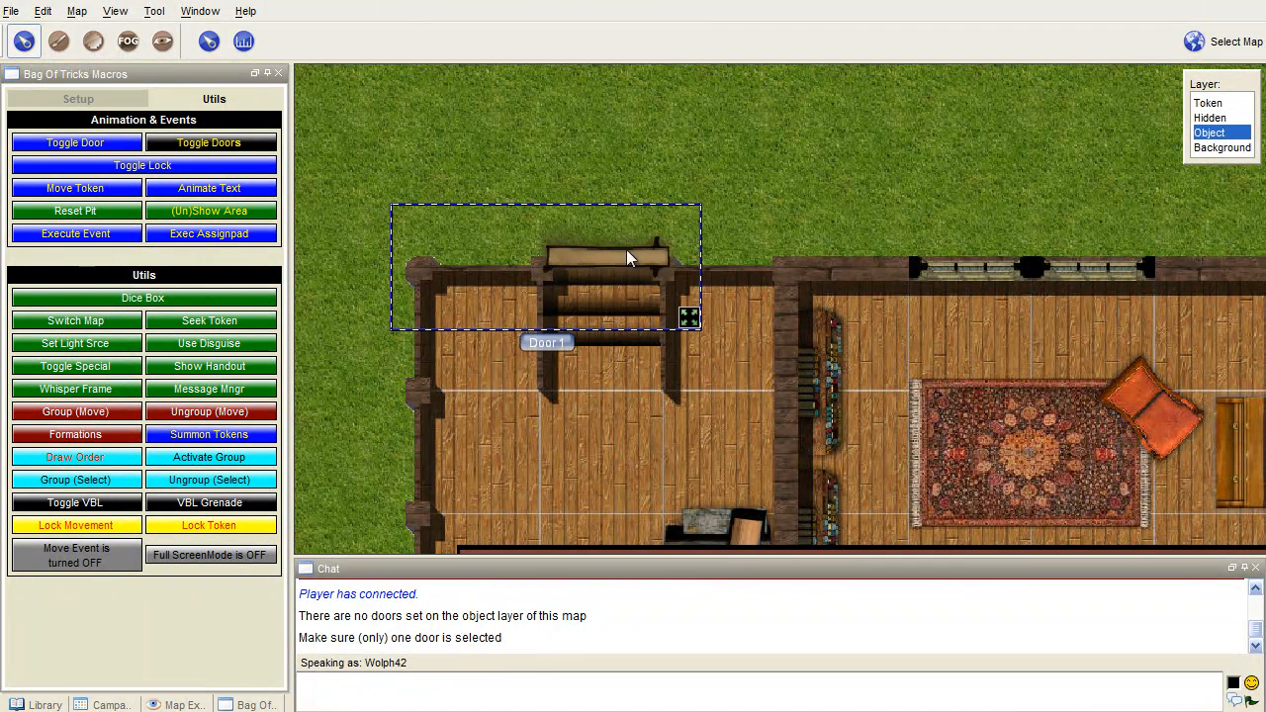
left_click(158, 45)
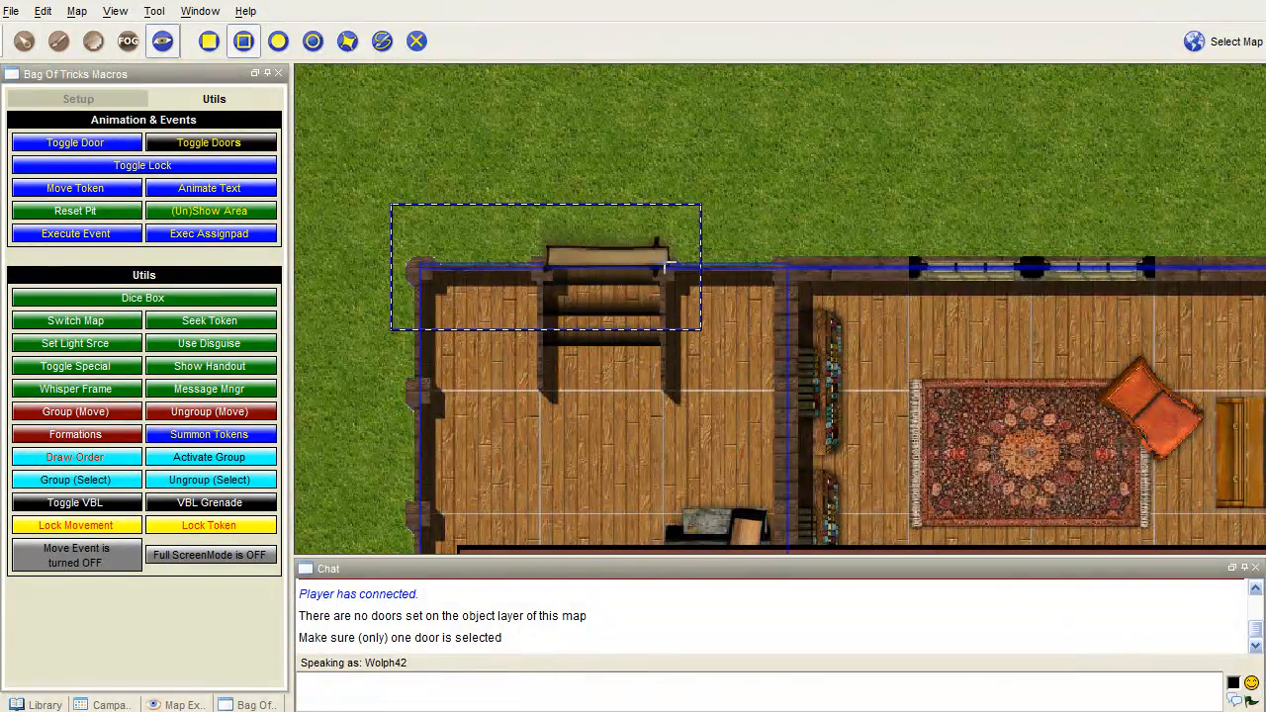
scroll(593, 277, "up", 5)
scroll(554, 259, "down", 1)
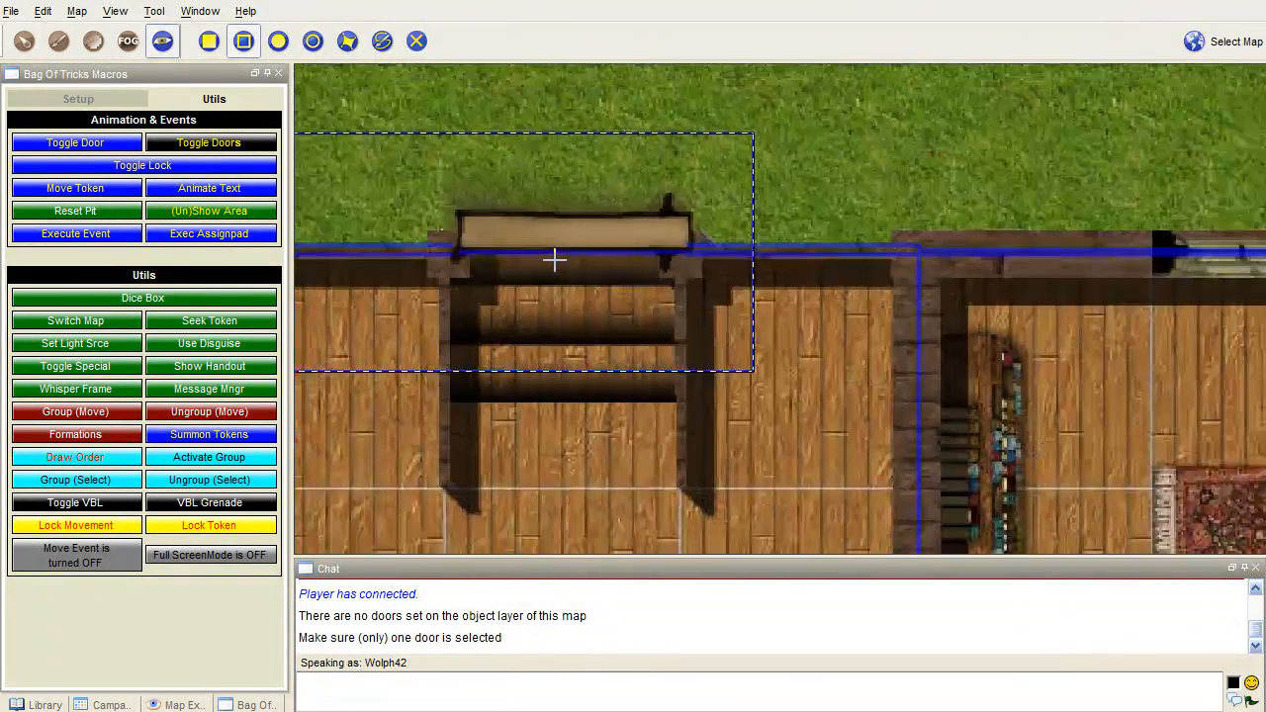
left_click(75, 147)
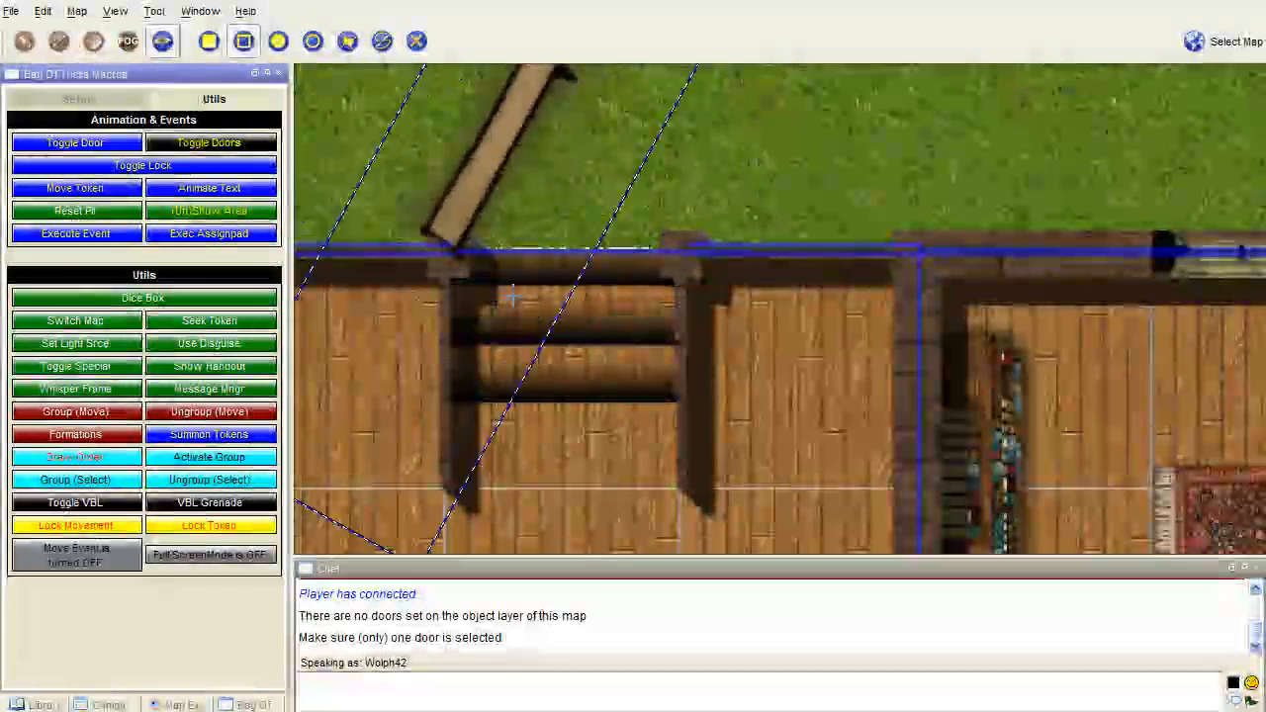
scroll(512, 295, "down", 2)
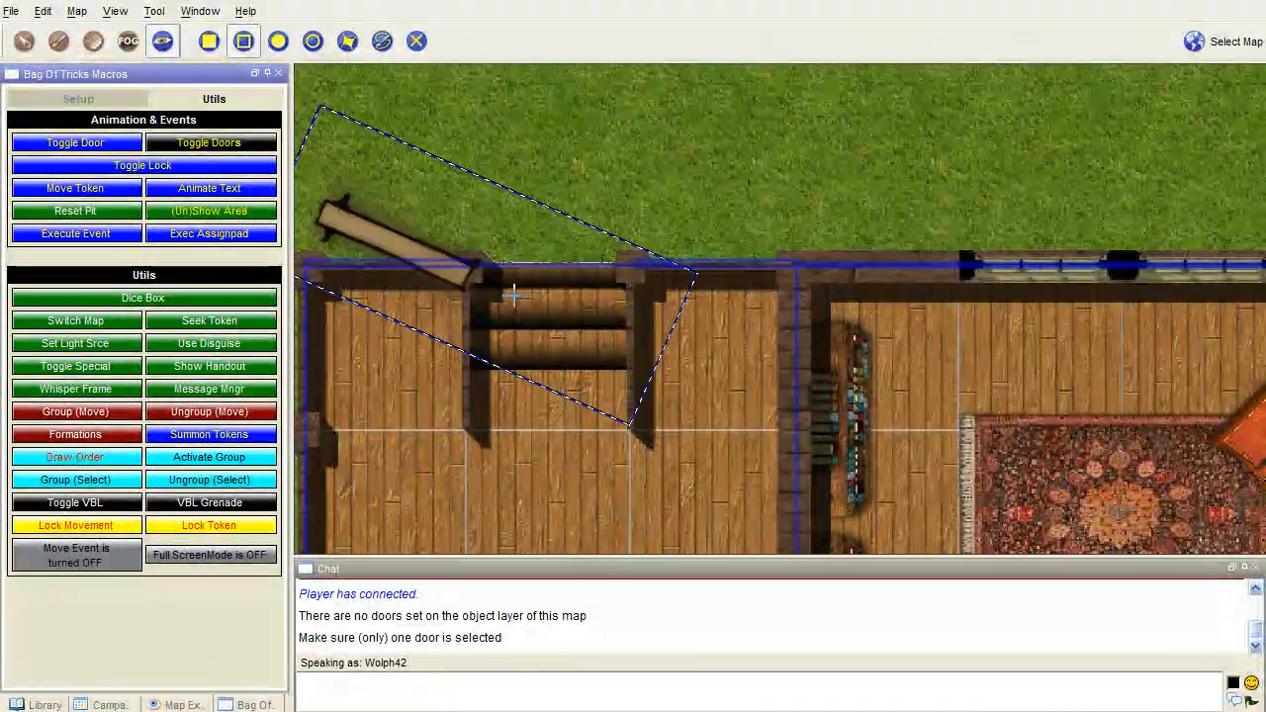
scroll(589, 269, "down", 3)
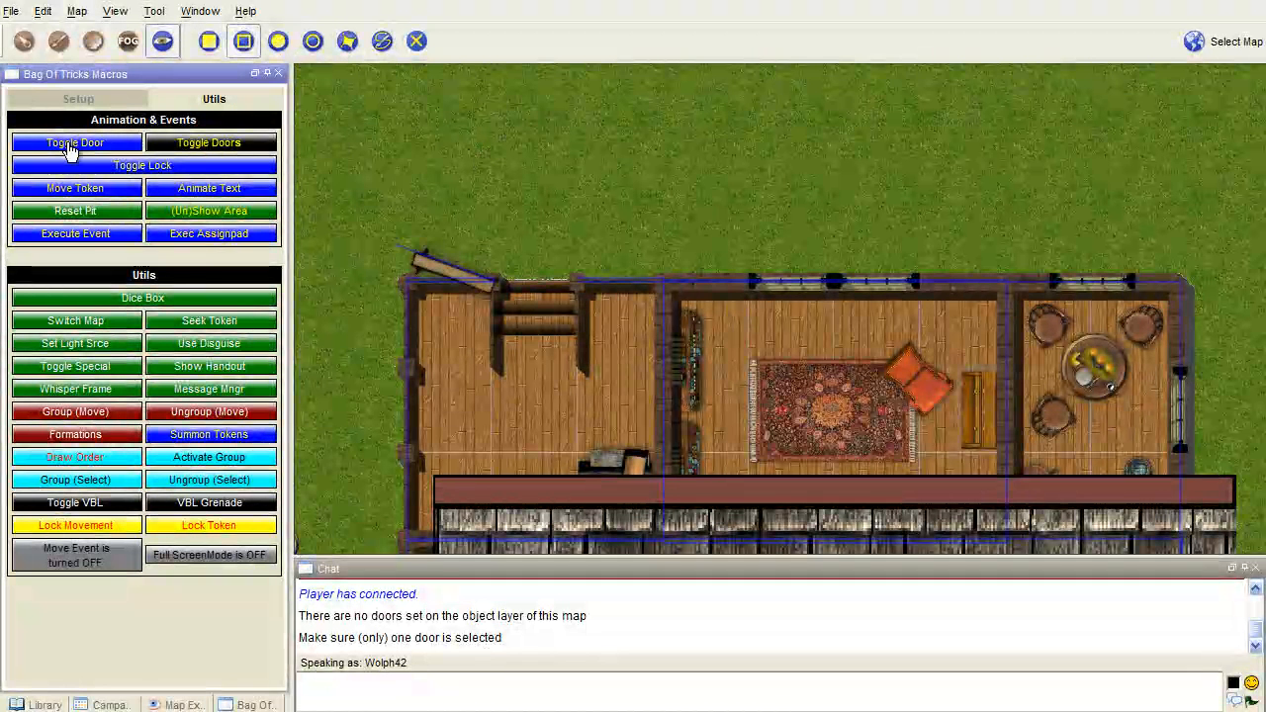
- Move Roof 2 on the Object layer back over the whole house and check its coverage against the building's vision blocking
left_click(77, 99)
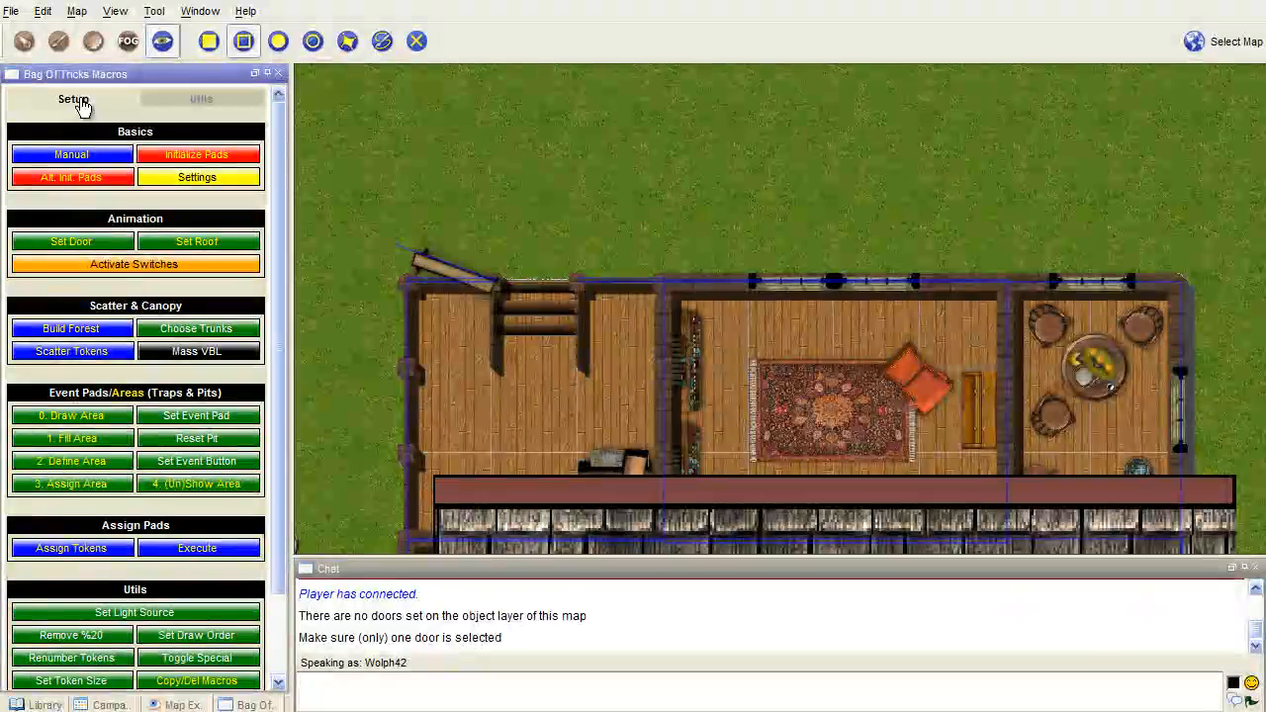
left_click_drag(848, 204, 847, 125)
scroll(848, 126, "down", 5)
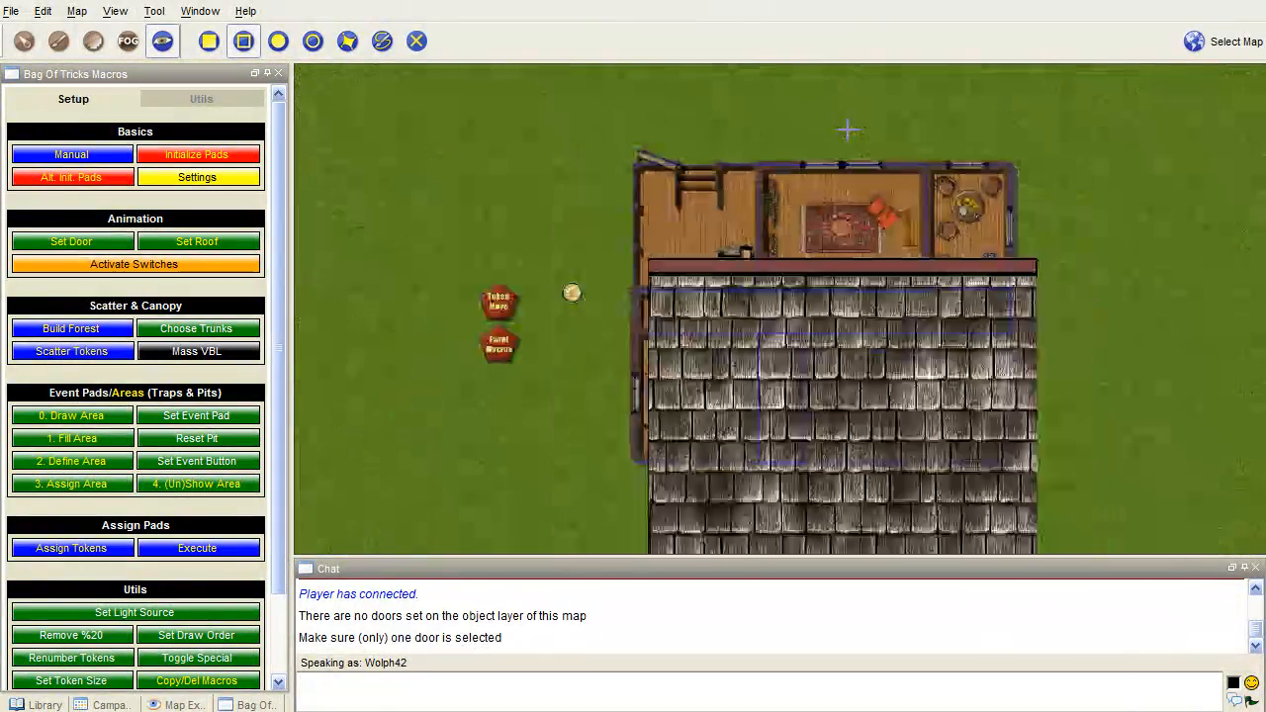
left_click(24, 40)
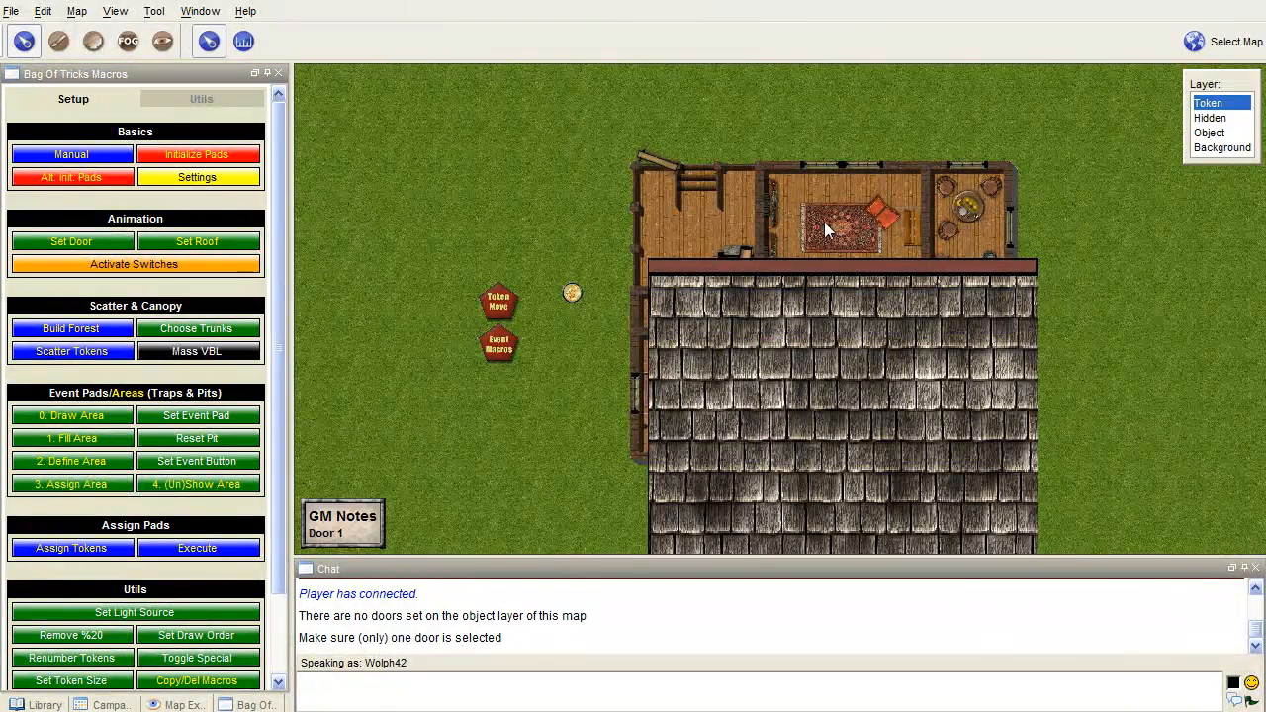
left_click(1208, 133)
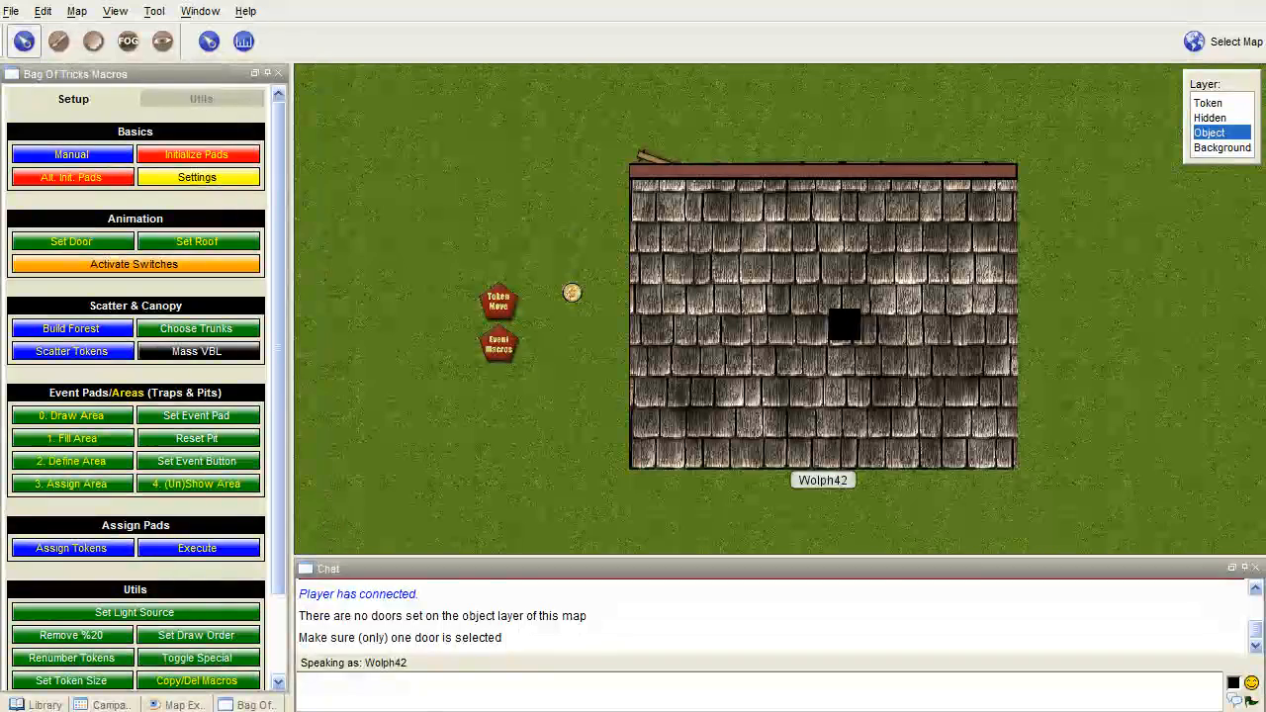
left_click(829, 317)
left_click(633, 155)
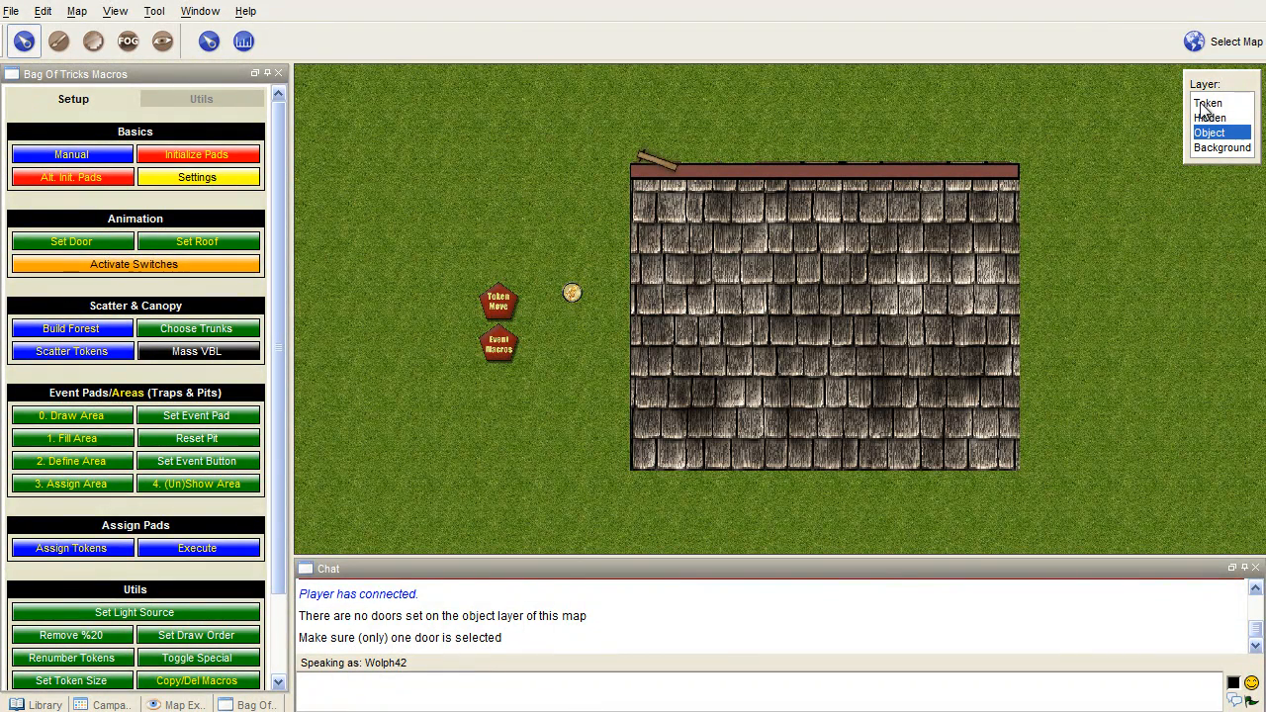
left_click(163, 40)
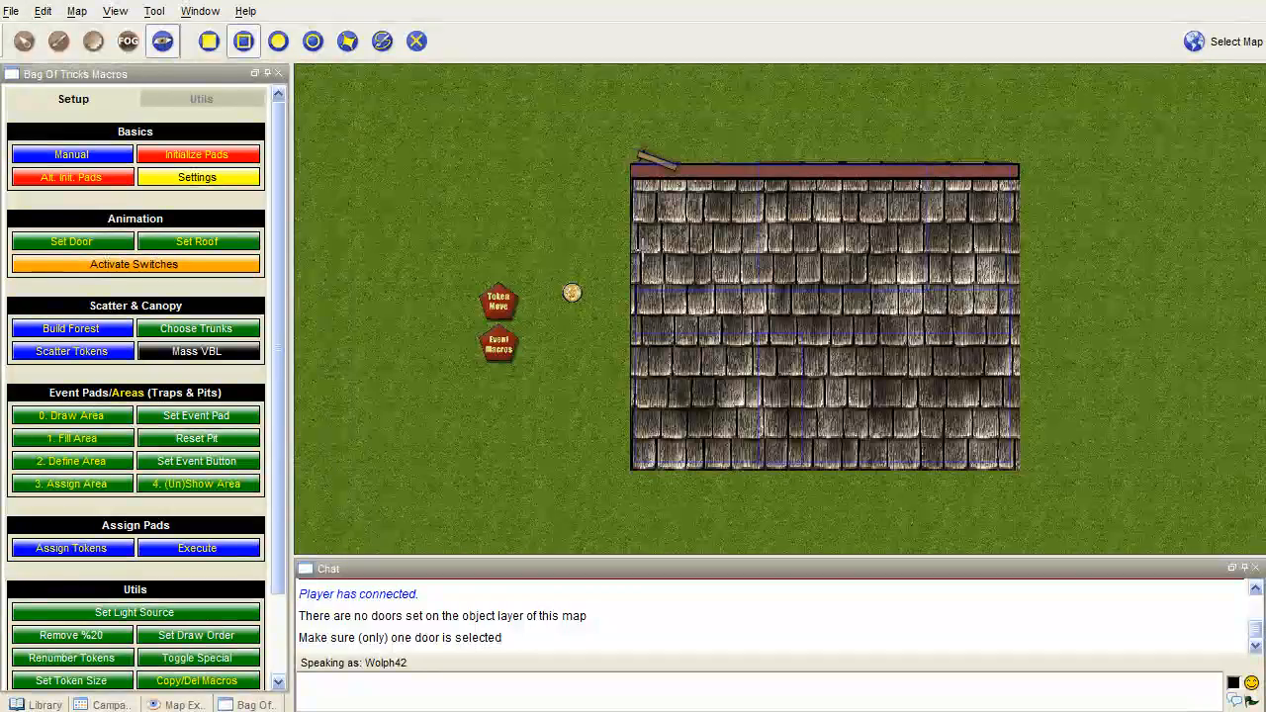
scroll(806, 339, "up", 4)
scroll(805, 340, "down", 3)
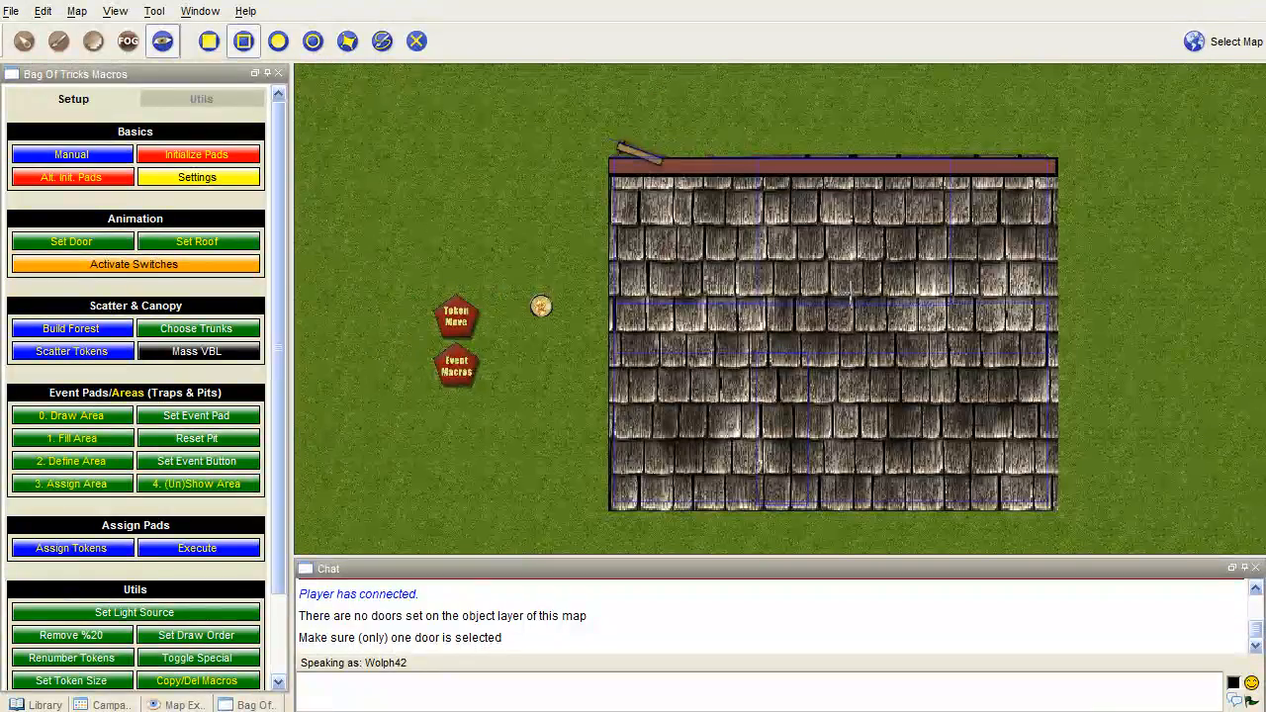
- Run Set Roof on Roof 2 on the Object layer with the VBL cross applied and door (1) linked
left_click(24, 42)
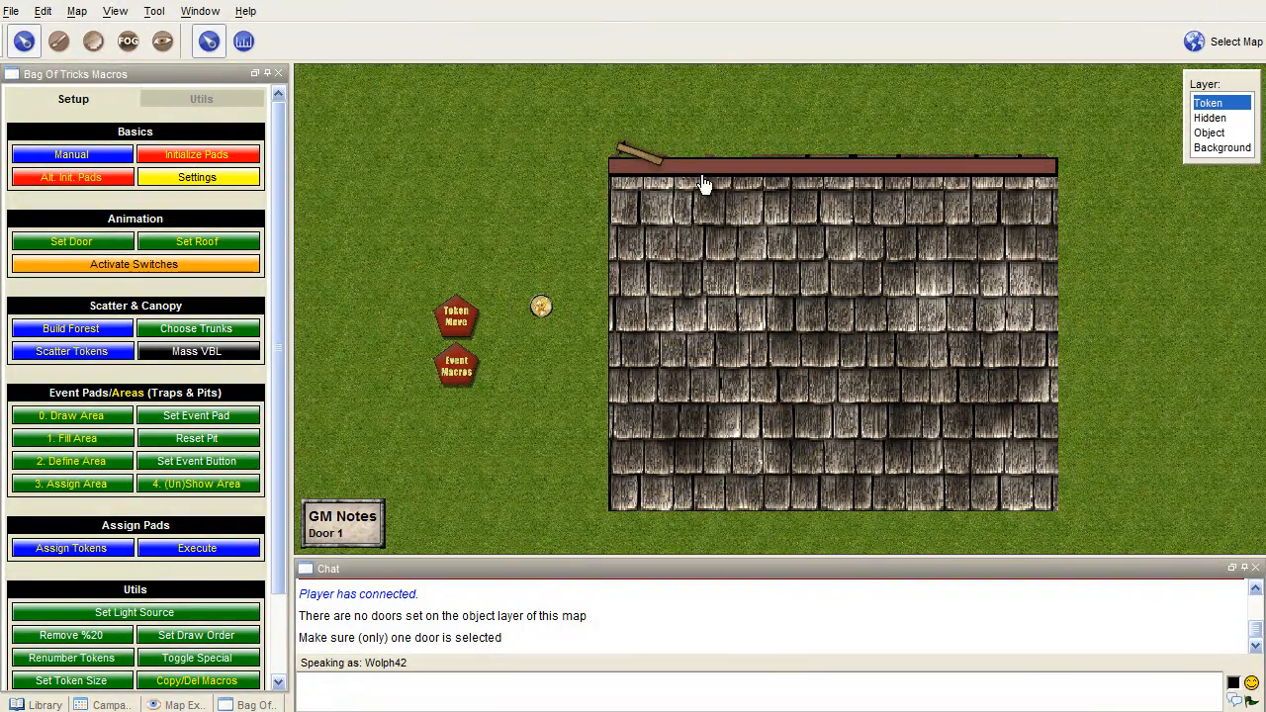
left_click(1209, 133)
left_click(1044, 223)
left_click(194, 247)
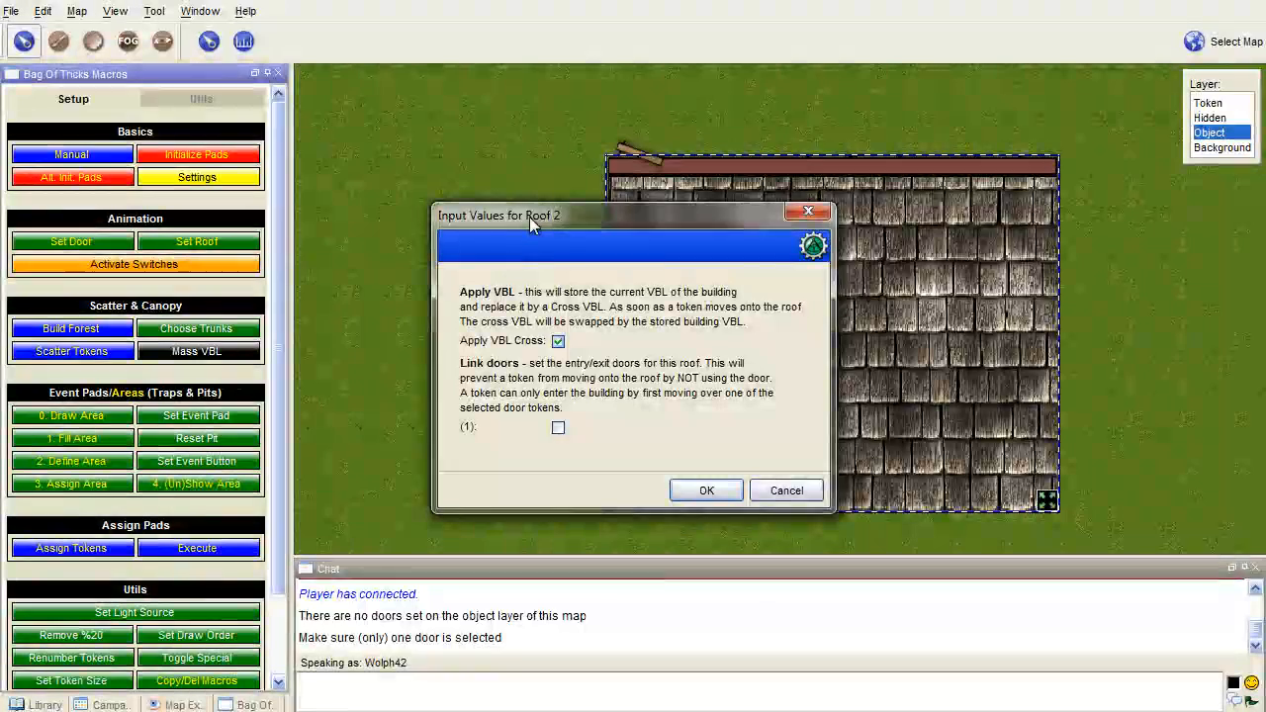
left_click_drag(529, 216, 595, 227)
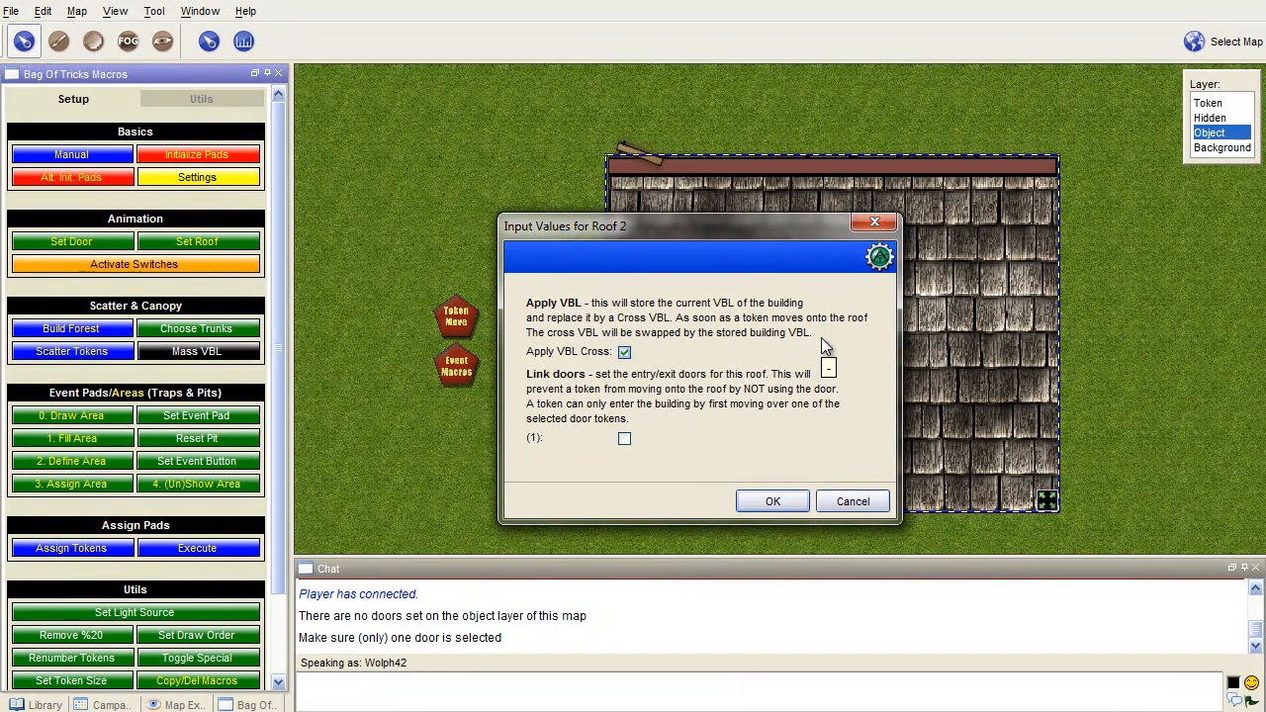
left_click(627, 441)
left_click(770, 505)
- Display the vision blocking layer and examine the blocking lines across Roof 2
left_click_drag(540, 210, 476, 210)
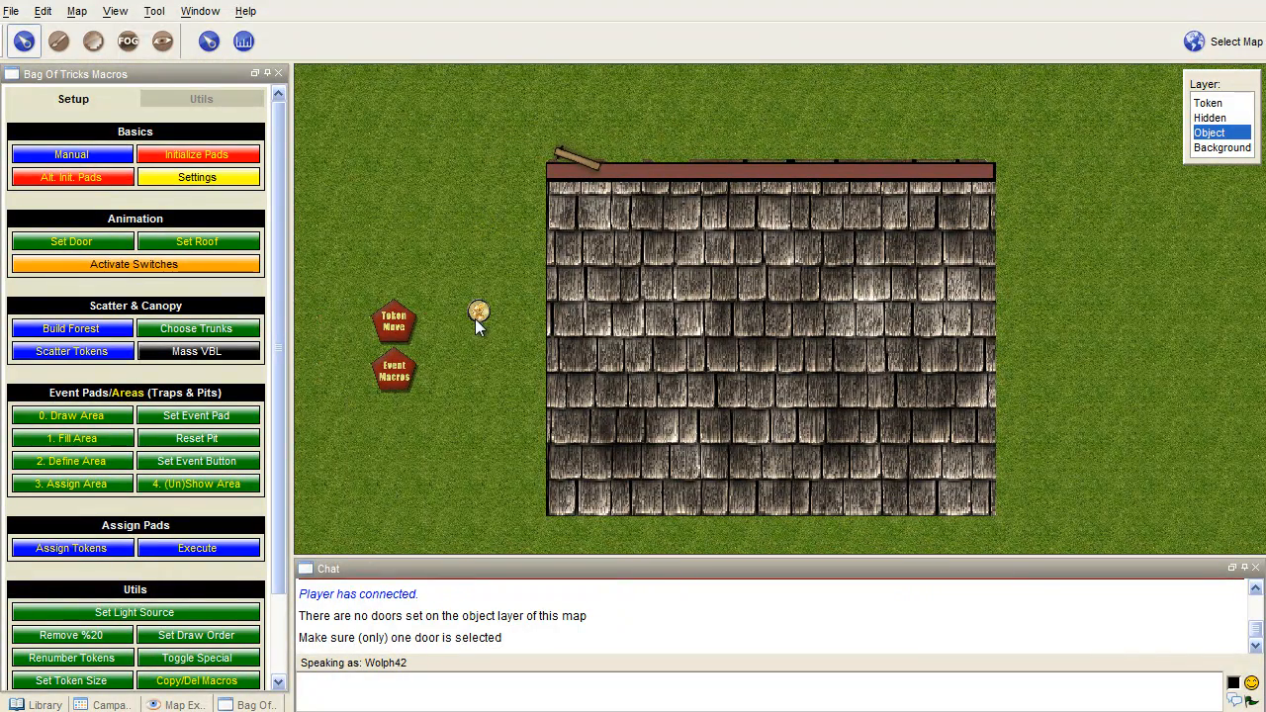
left_click(162, 40)
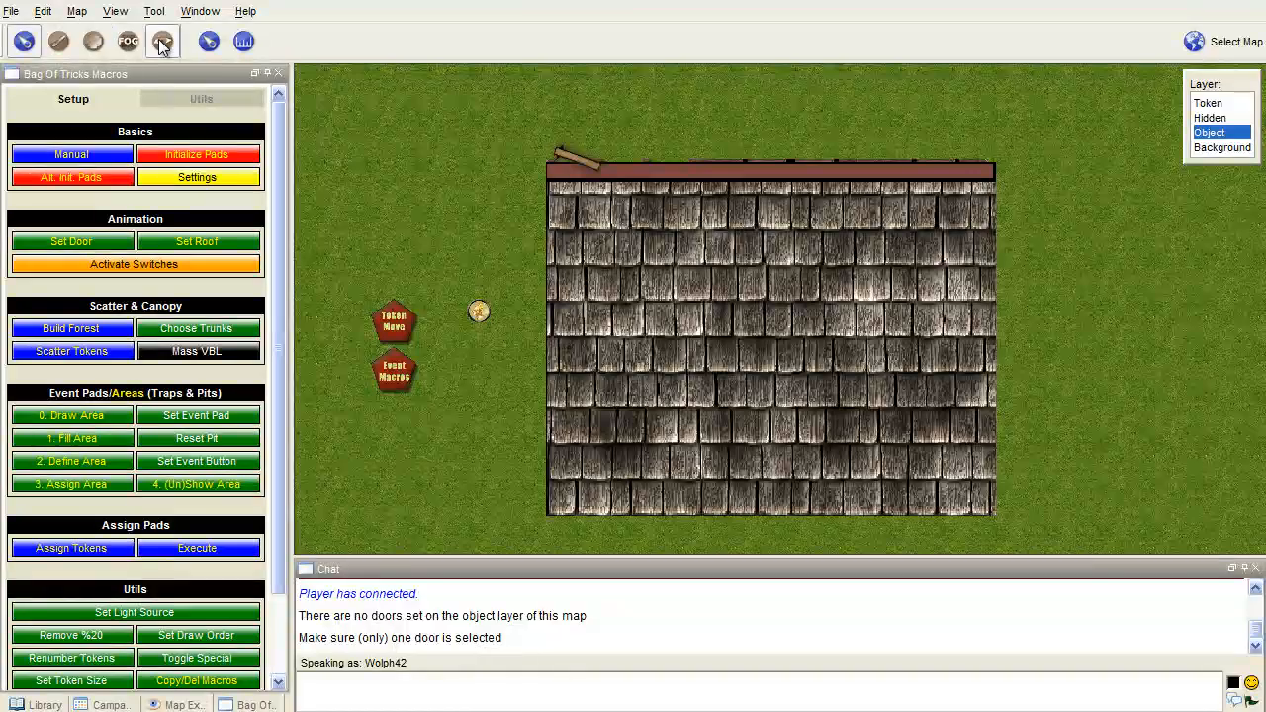
scroll(777, 340, "up", 8)
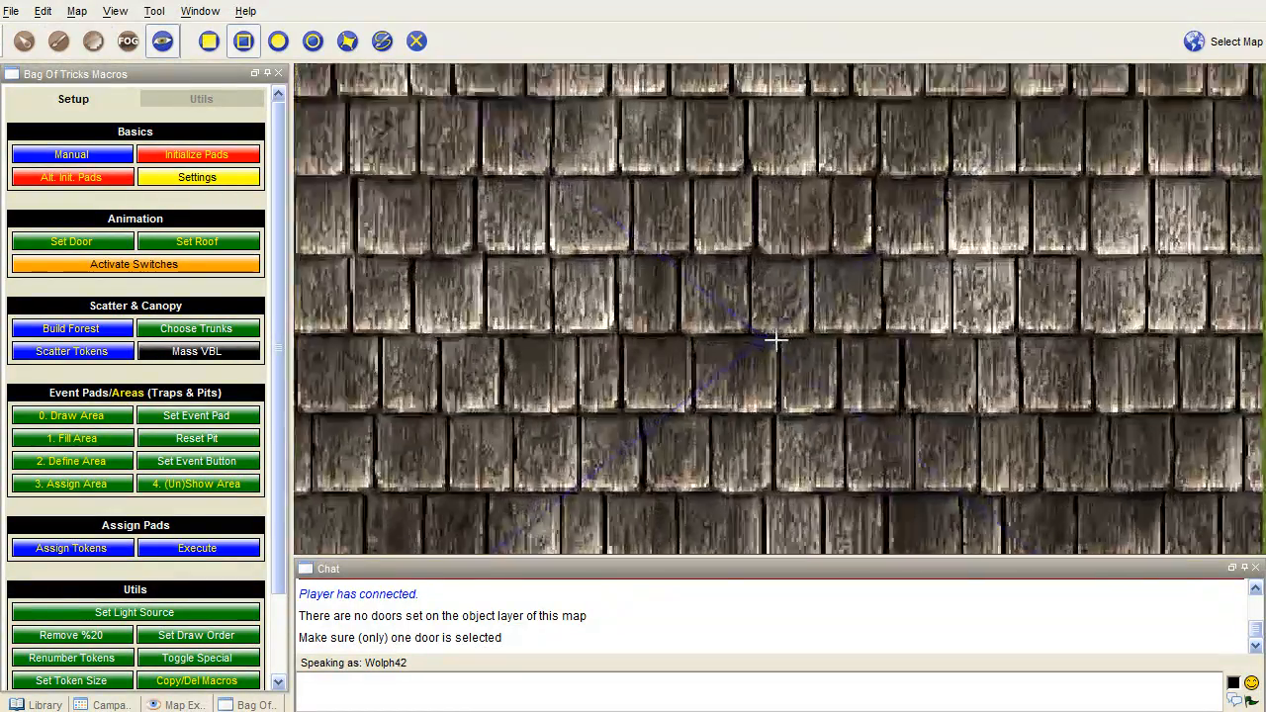
scroll(762, 348, "down", 8)
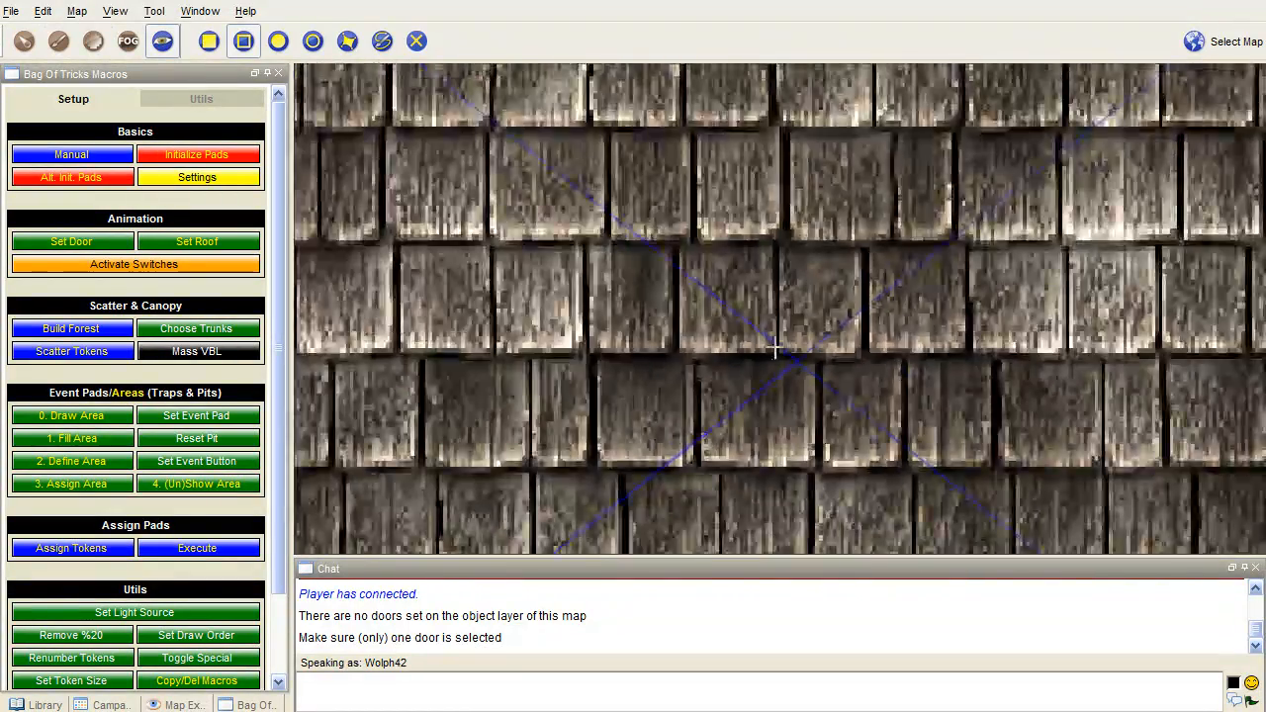
scroll(762, 349, "down", 2)
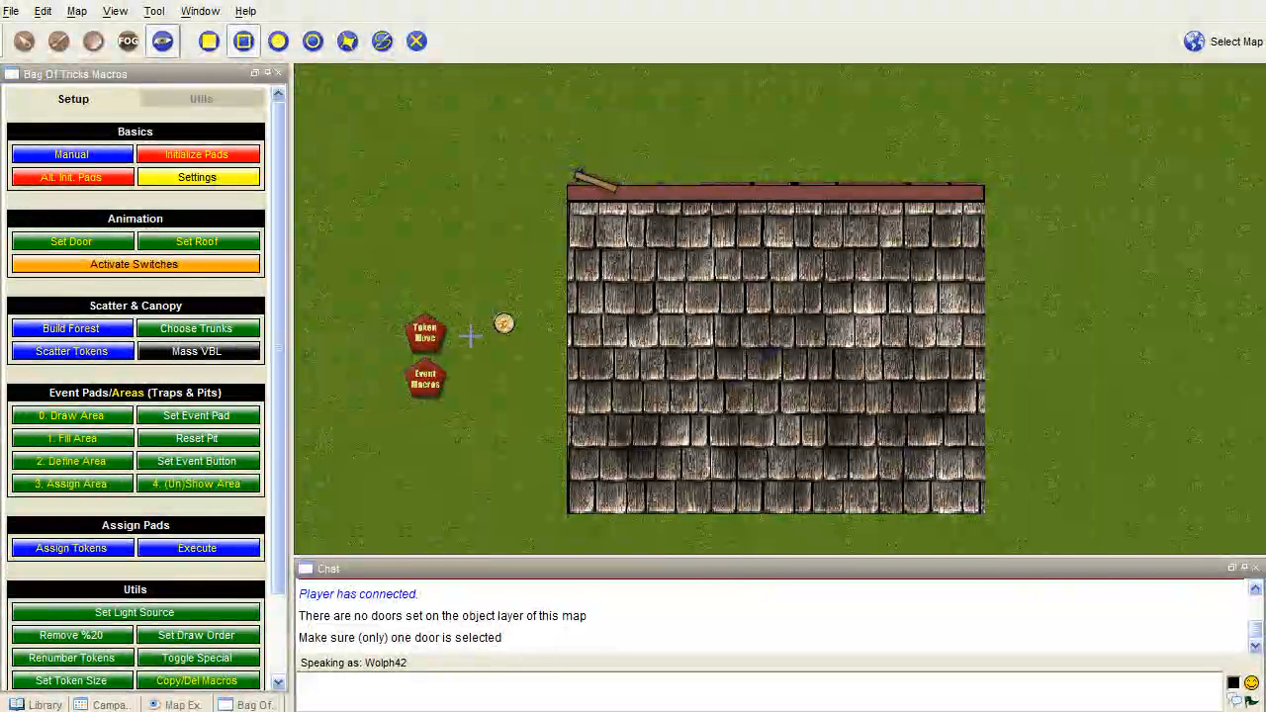
- Limit the exposed fog to the Hero's current view and move the Hero to the grass north of the house
left_click(26, 42)
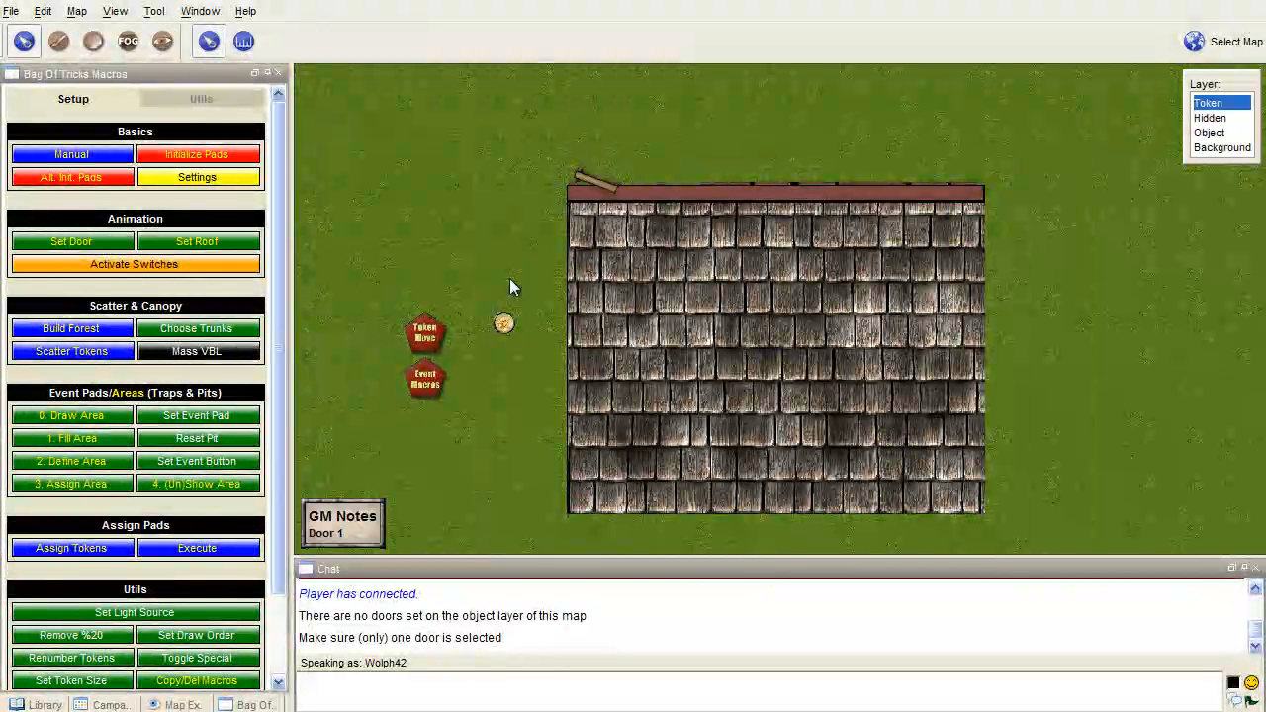
key("ctrl+shift+o")
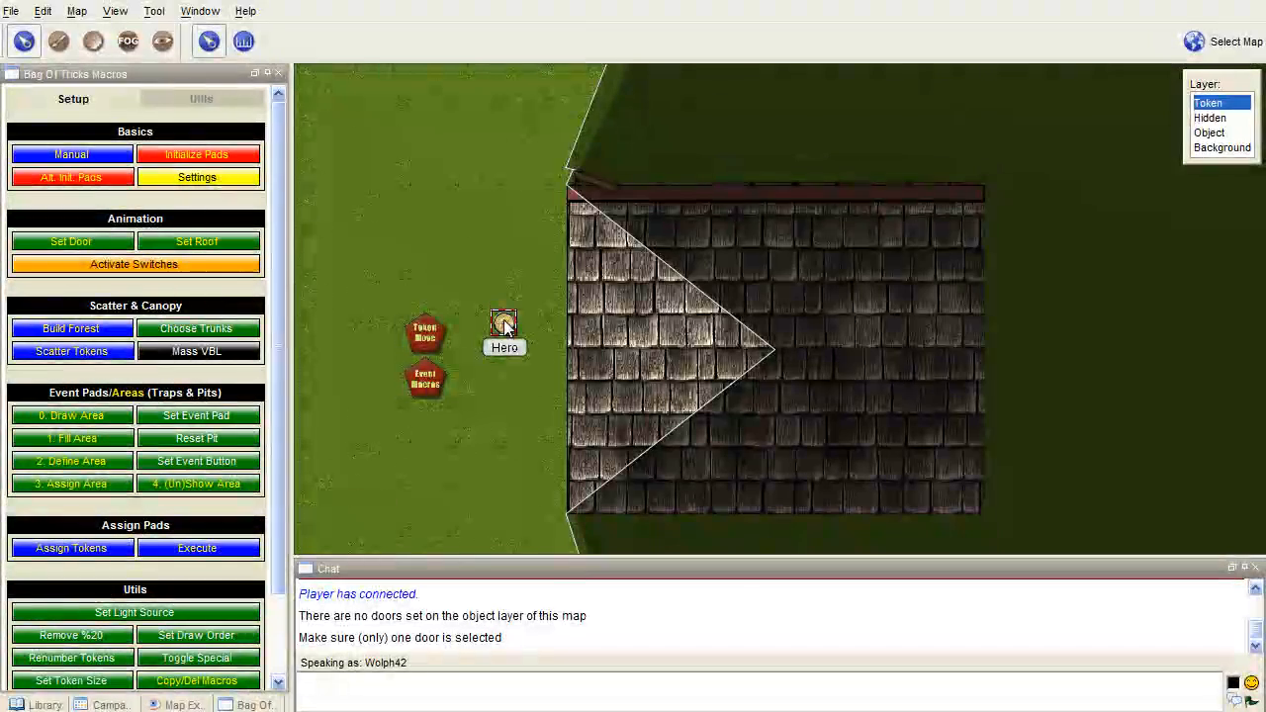
left_click(504, 325)
mouse_move(416, 710)
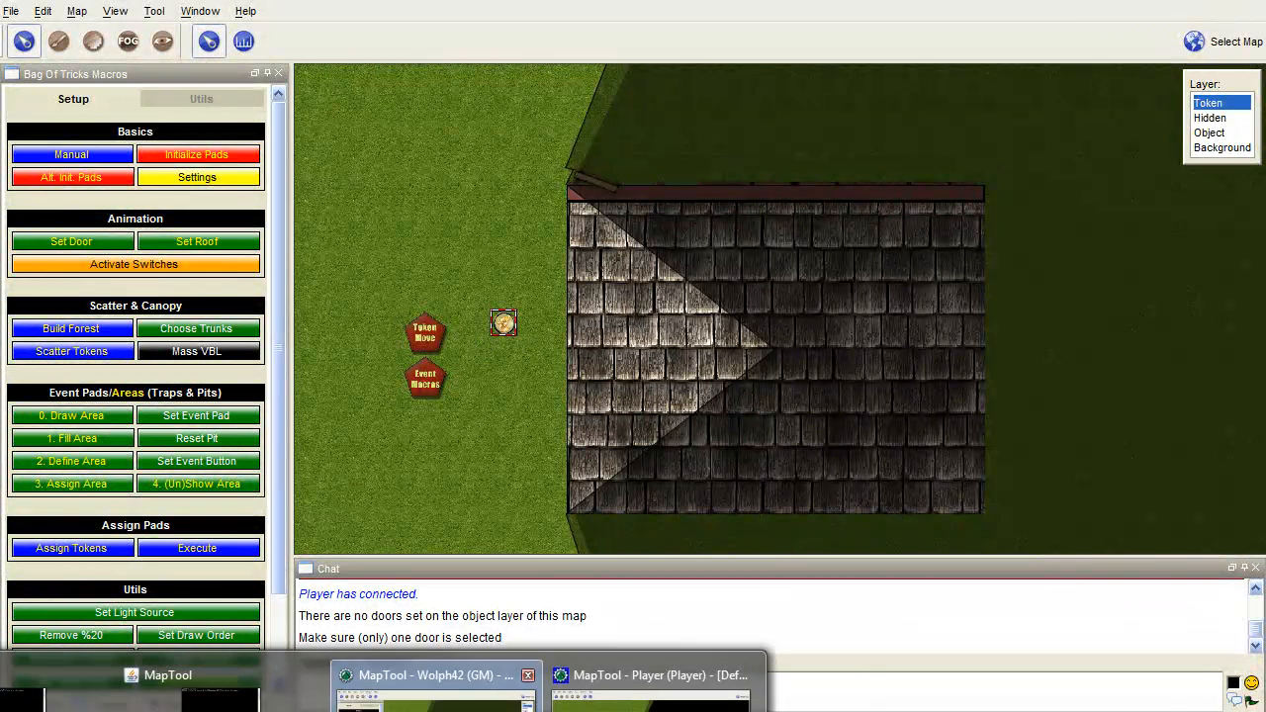
left_click(649, 692)
left_click_drag(505, 368, 709, 137)
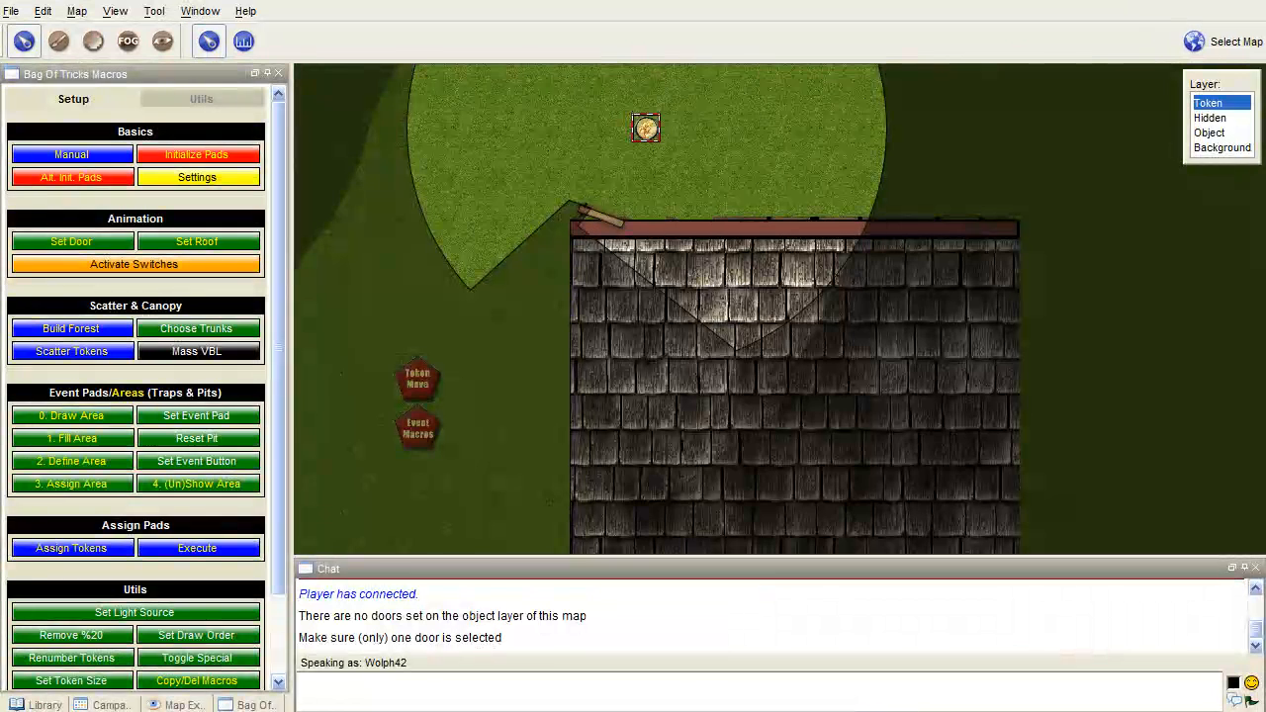
left_click_drag(518, 176, 536, 140)
scroll(536, 140, "down", 2)
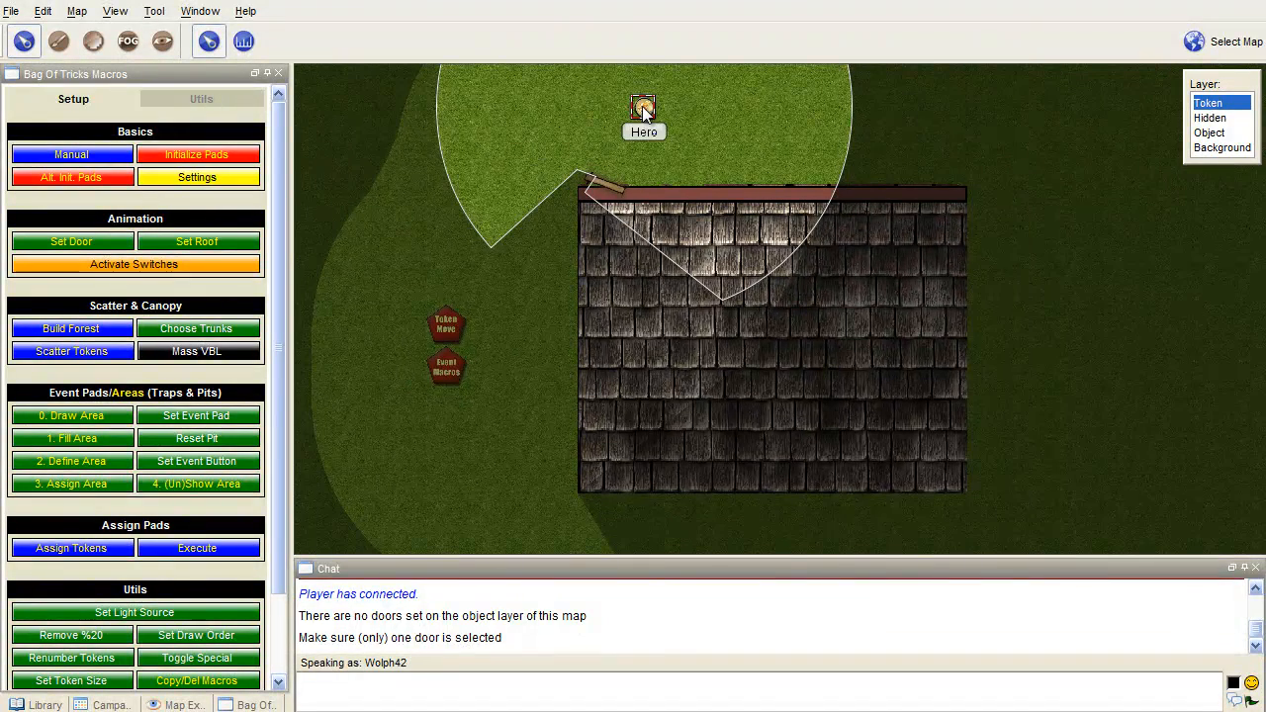
- Move the Hero back to the west side of the house, continuing slightly northward in the Player window
left_click_drag(643, 113, 514, 358)
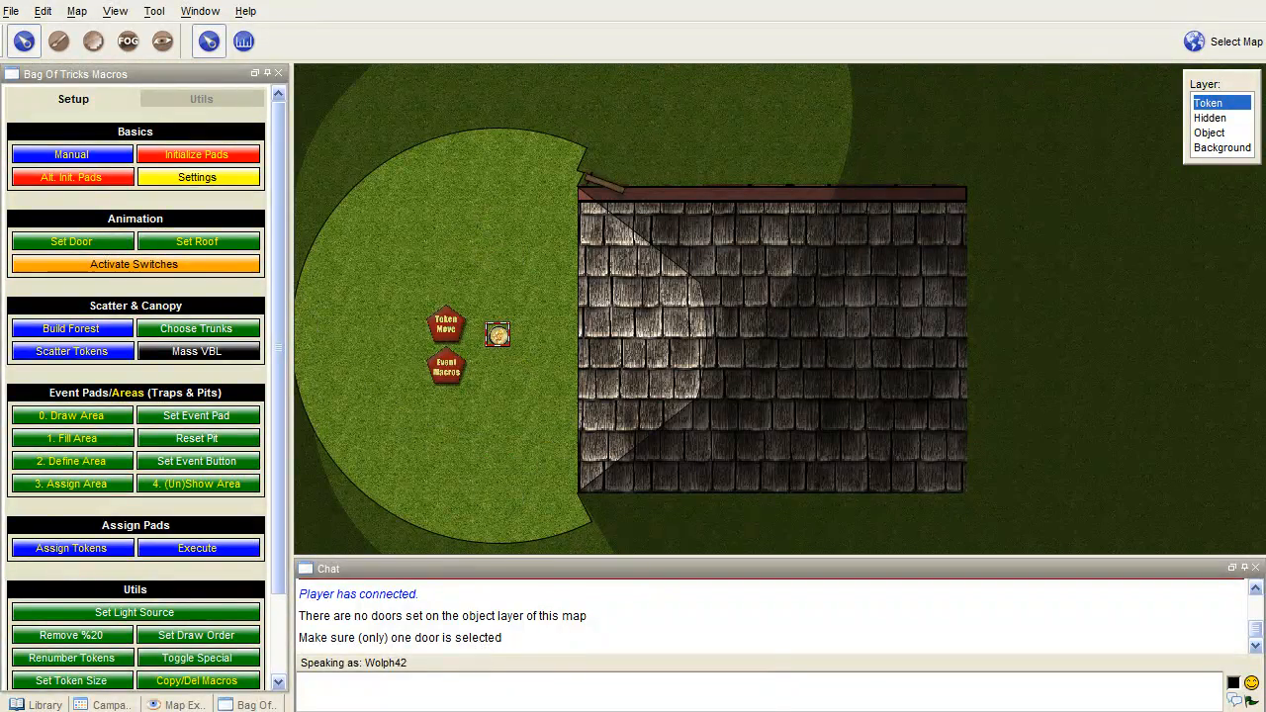
mouse_move(142, 689)
left_click(653, 682)
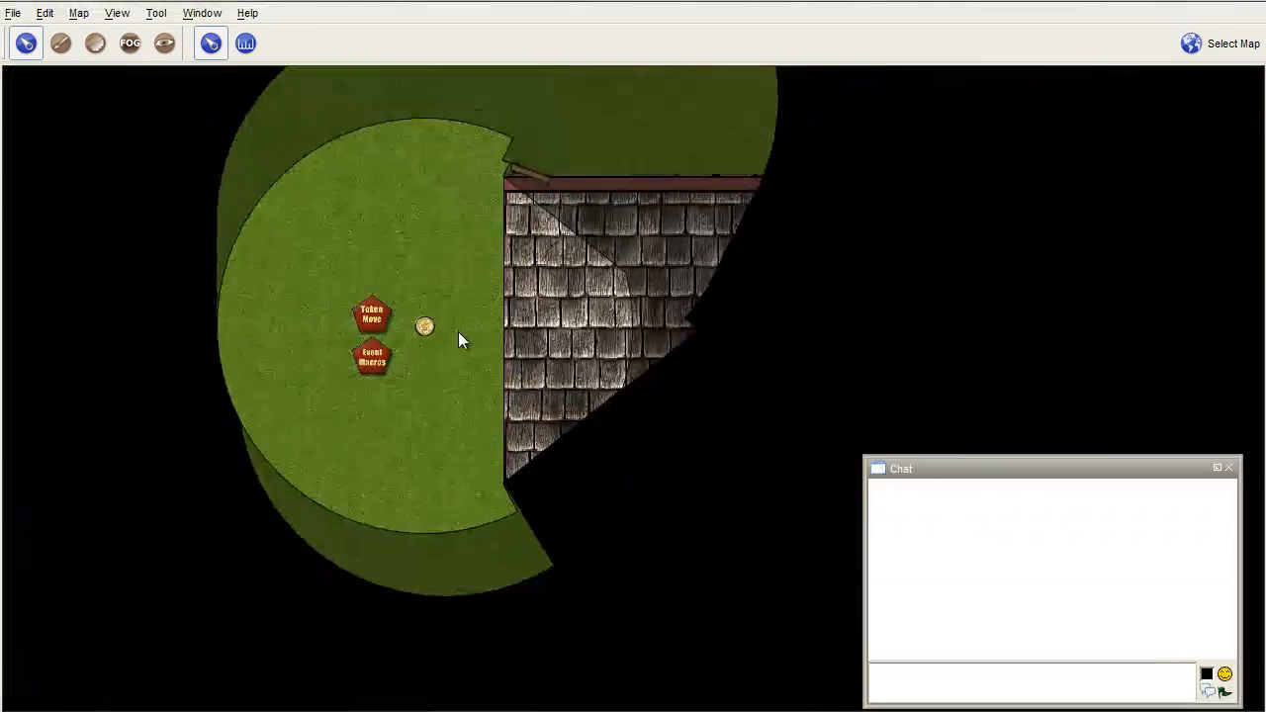
mouse_move(430, 320)
left_mouse_down()
mouse_move(493, 145)
mouse_move(486, 110)
mouse_move(638, 136)
mouse_move(442, 146)
mouse_move(444, 300)
left_mouse_up()
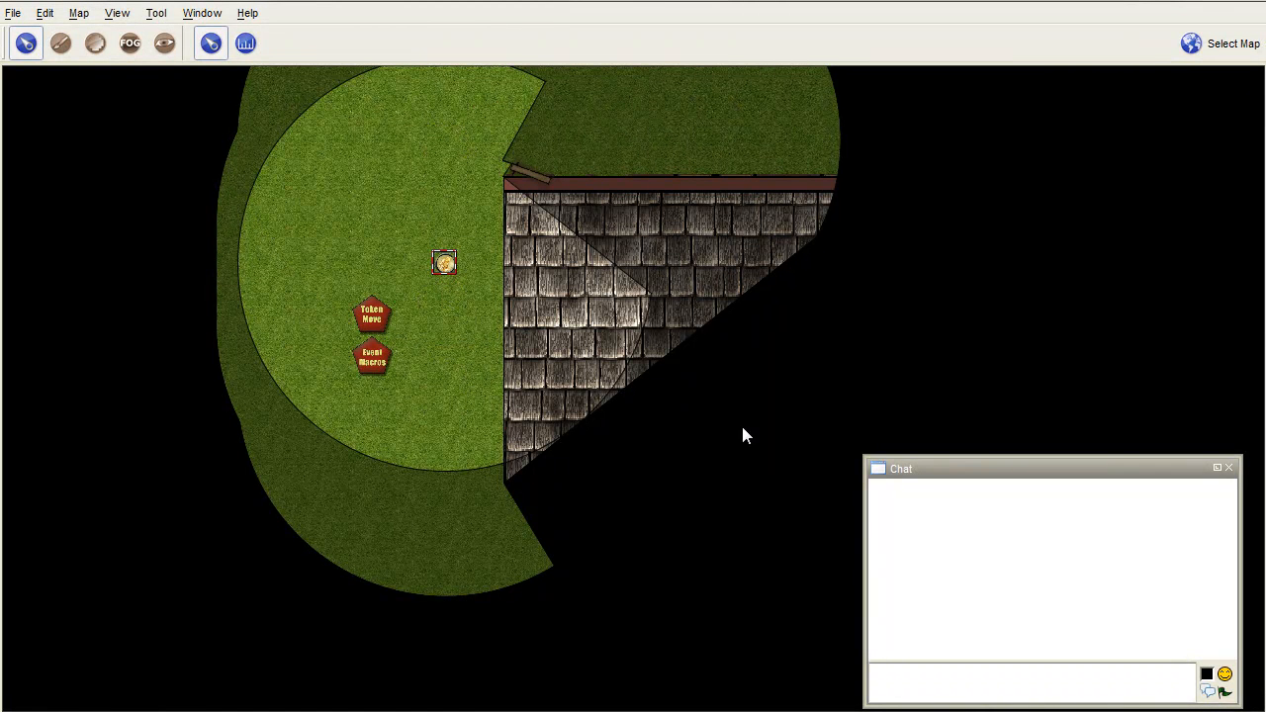
- Move the Hero south beside the west wall in the GM window, and try twice in the Player window to move it onto the roof
left_click(435, 677)
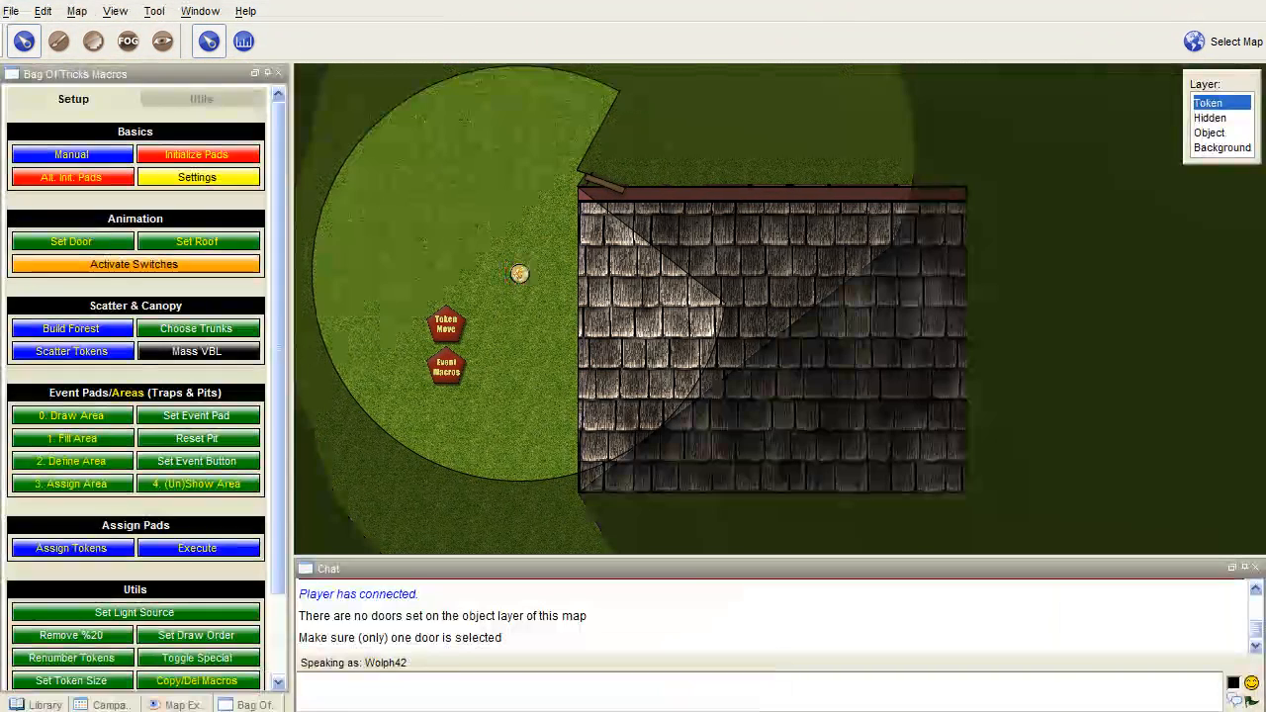
left_click_drag(520, 276, 519, 336)
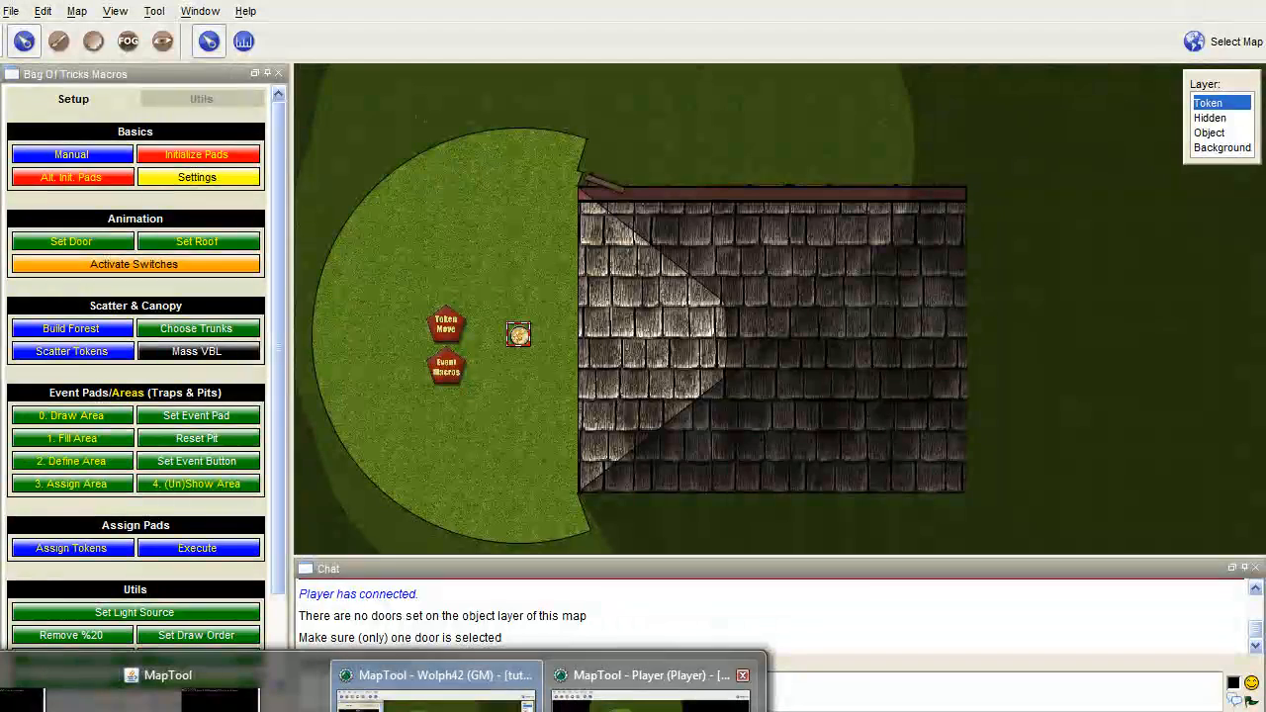
left_click(653, 680)
left_click_drag(444, 326, 582, 338)
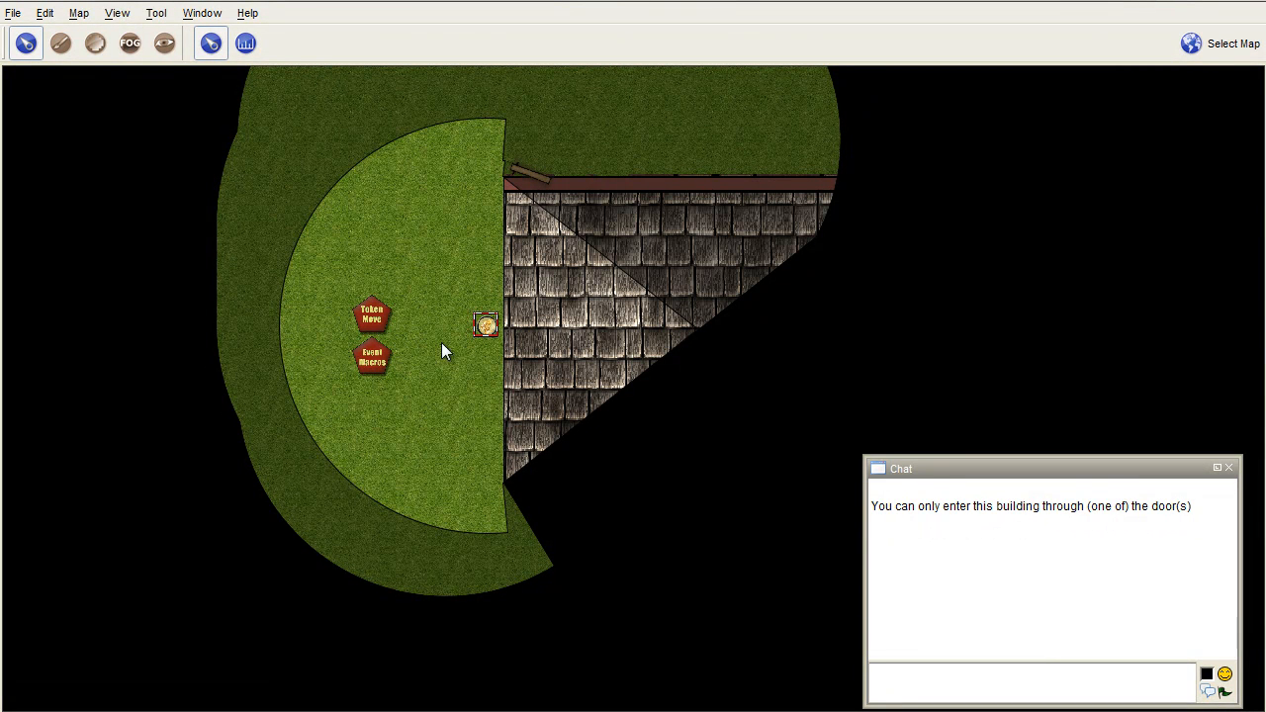
left_click_drag(484, 327, 663, 343)
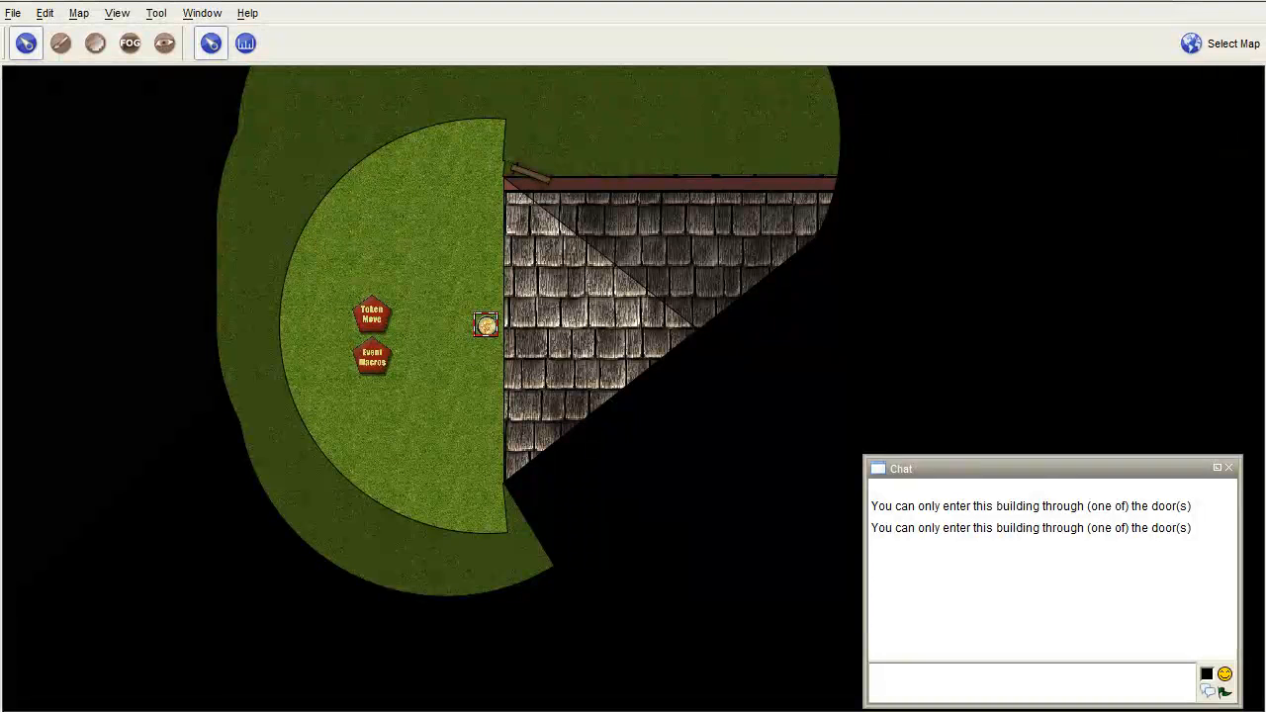
- In the GM window, move the Hero through the west wall into the corridor and back outside onto the grass
left_click(436, 700)
left_click_drag(563, 342, 629, 356)
left_click(622, 340)
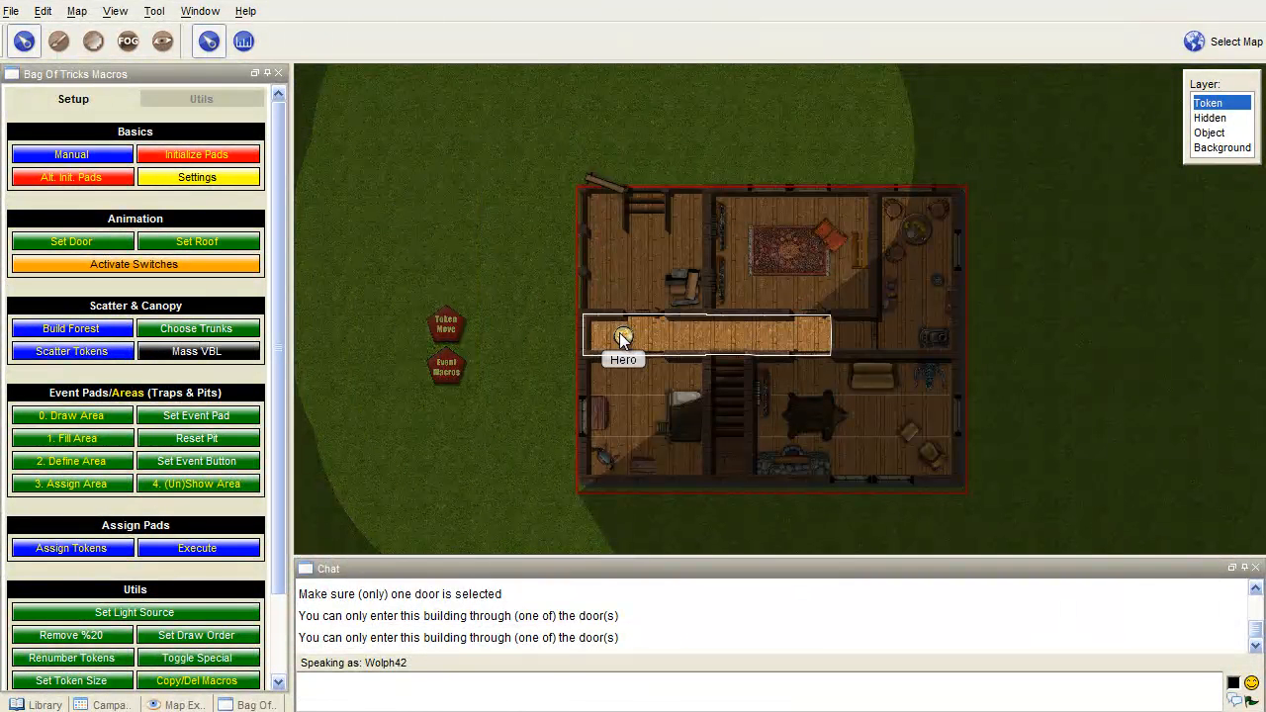
scroll(622, 338, "up", 3)
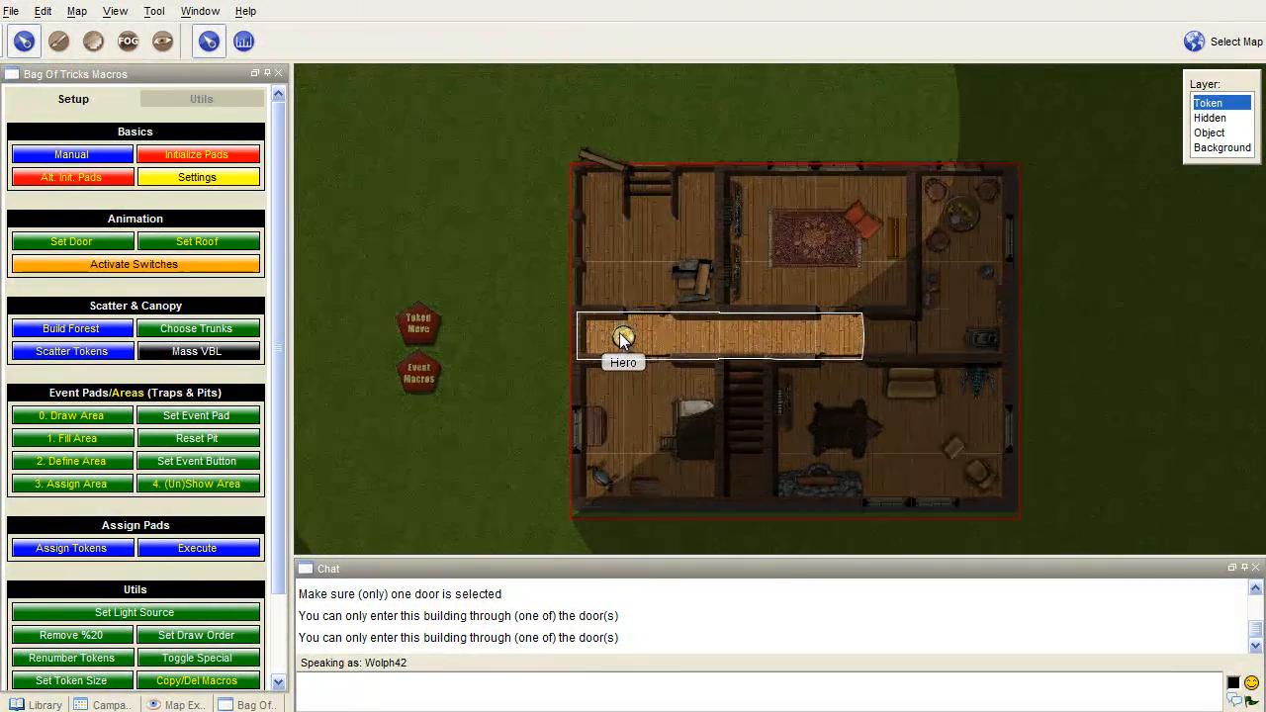
left_click_drag(742, 348, 860, 364)
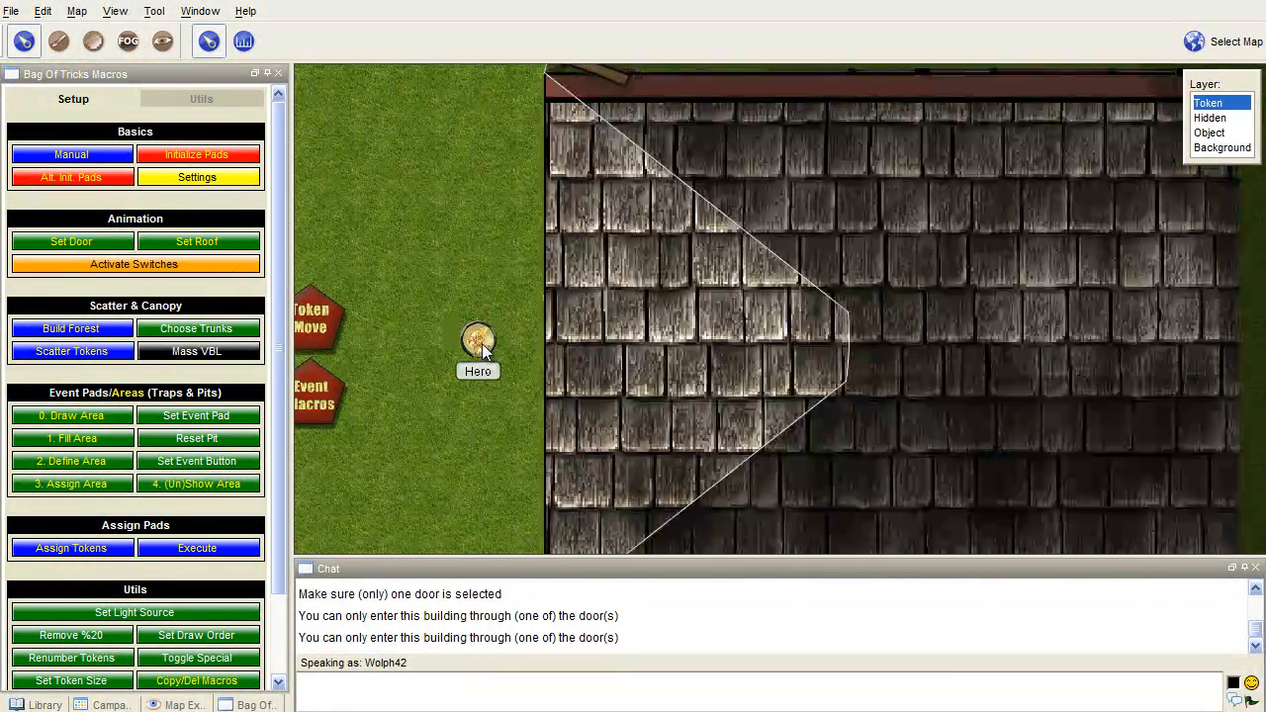
scroll(492, 338, "down", 5)
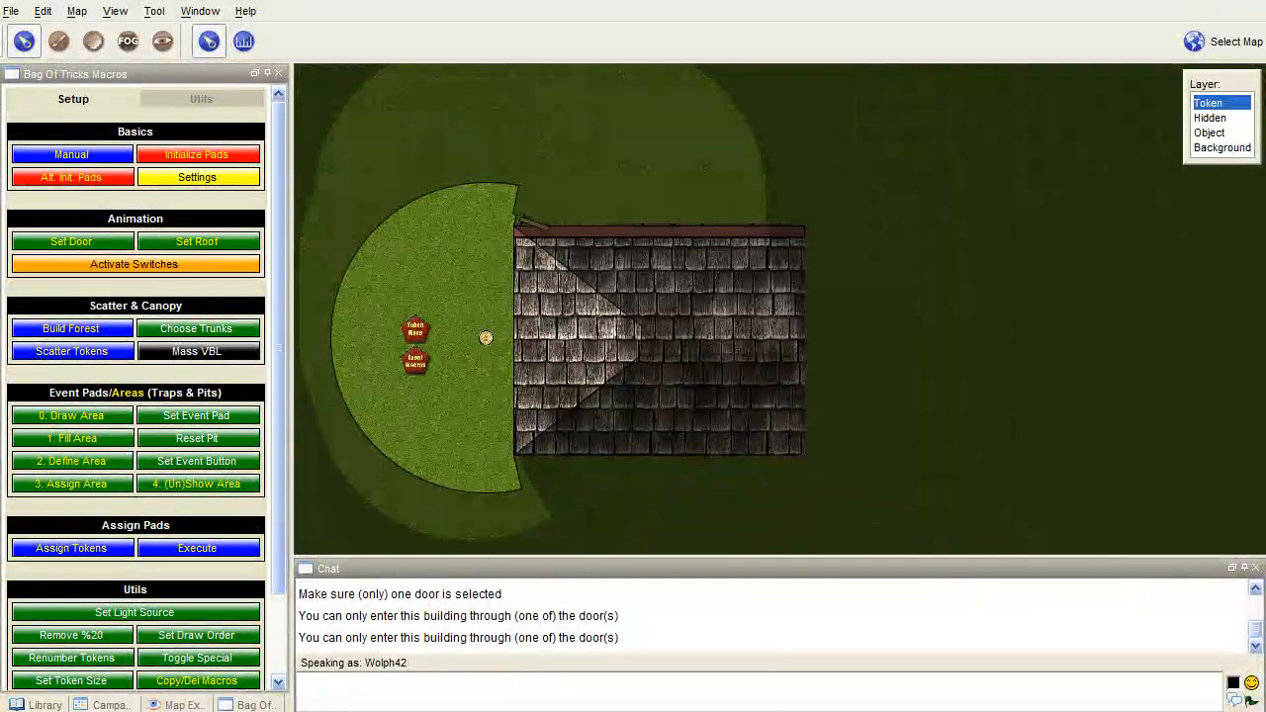
- In the Player window, try the west wall again, and move the Hero through the front doorway into the entrance room
mouse_move(435, 711)
left_click(650, 693)
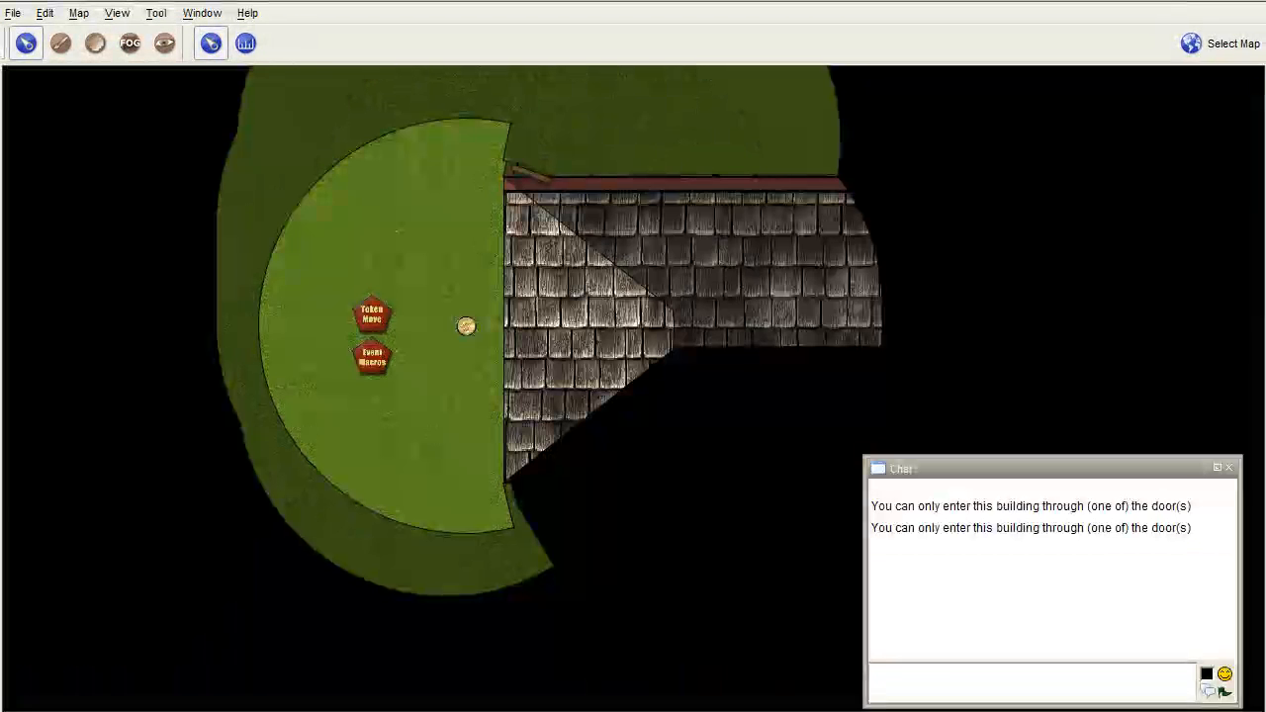
left_click_drag(457, 326, 586, 332)
left_click_drag(479, 180, 577, 259)
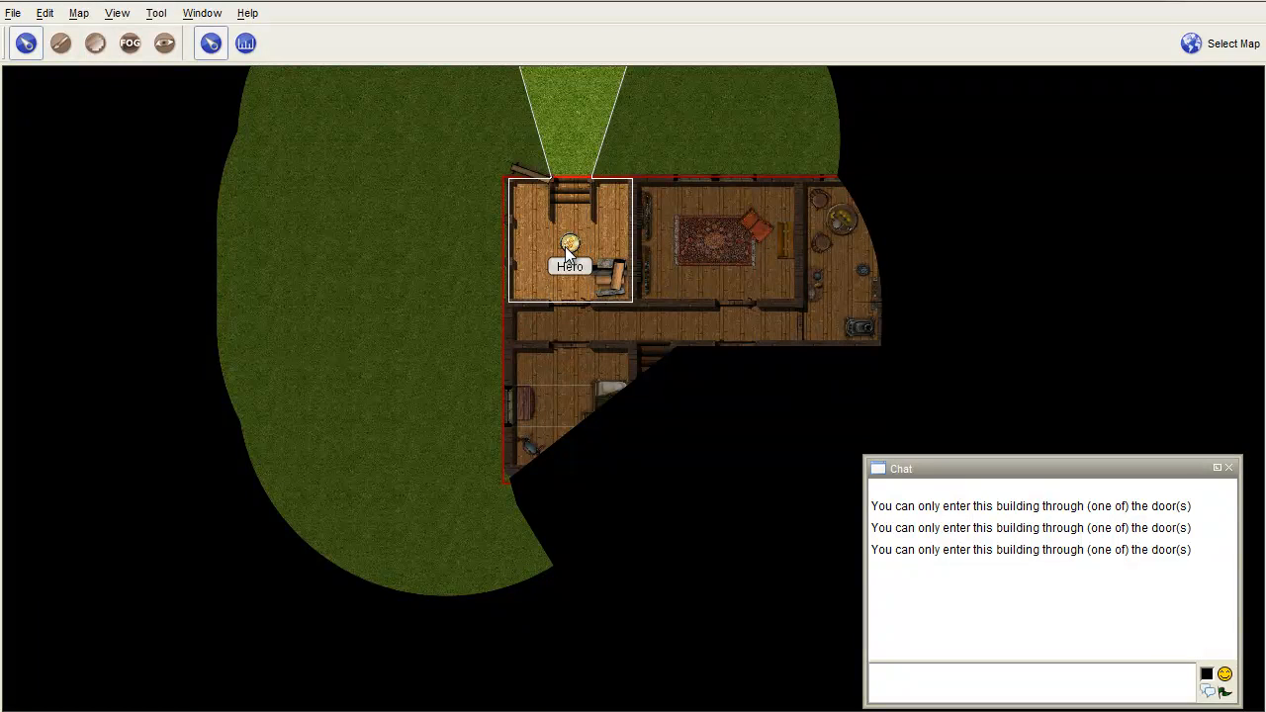
- Move the Hero deeper into the entrance room and back out through the west wall to the grass near the event pads
mouse_move(569, 252)
left_mouse_down()
mouse_move(567, 322)
mouse_move(654, 309)
mouse_move(675, 267)
mouse_move(571, 267)
left_mouse_up()
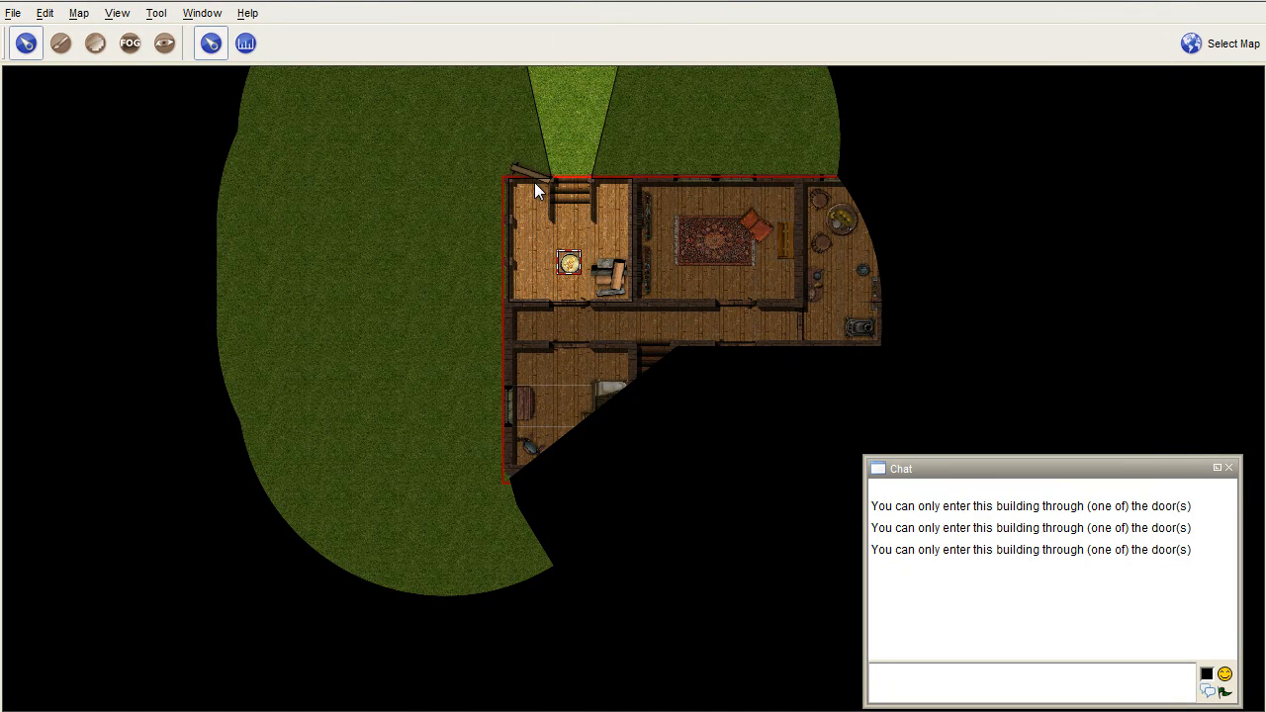
left_click_drag(562, 265, 446, 275)
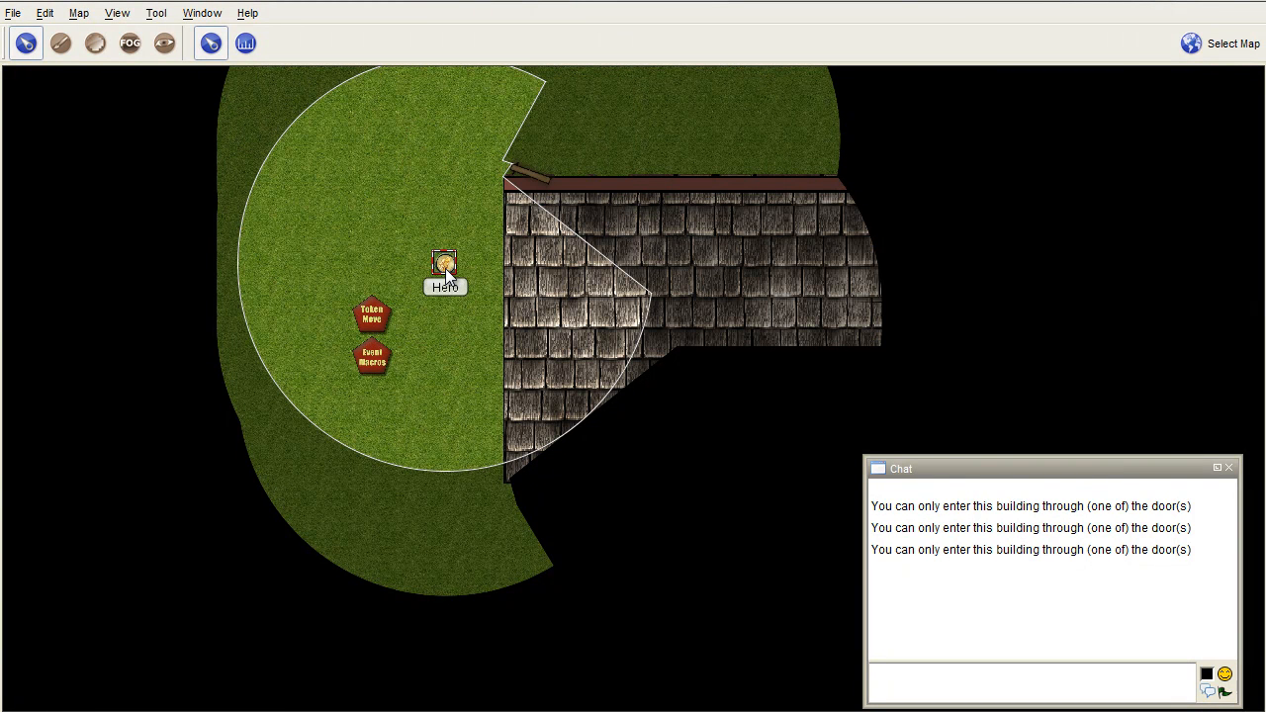
left_click_drag(442, 263, 457, 342)
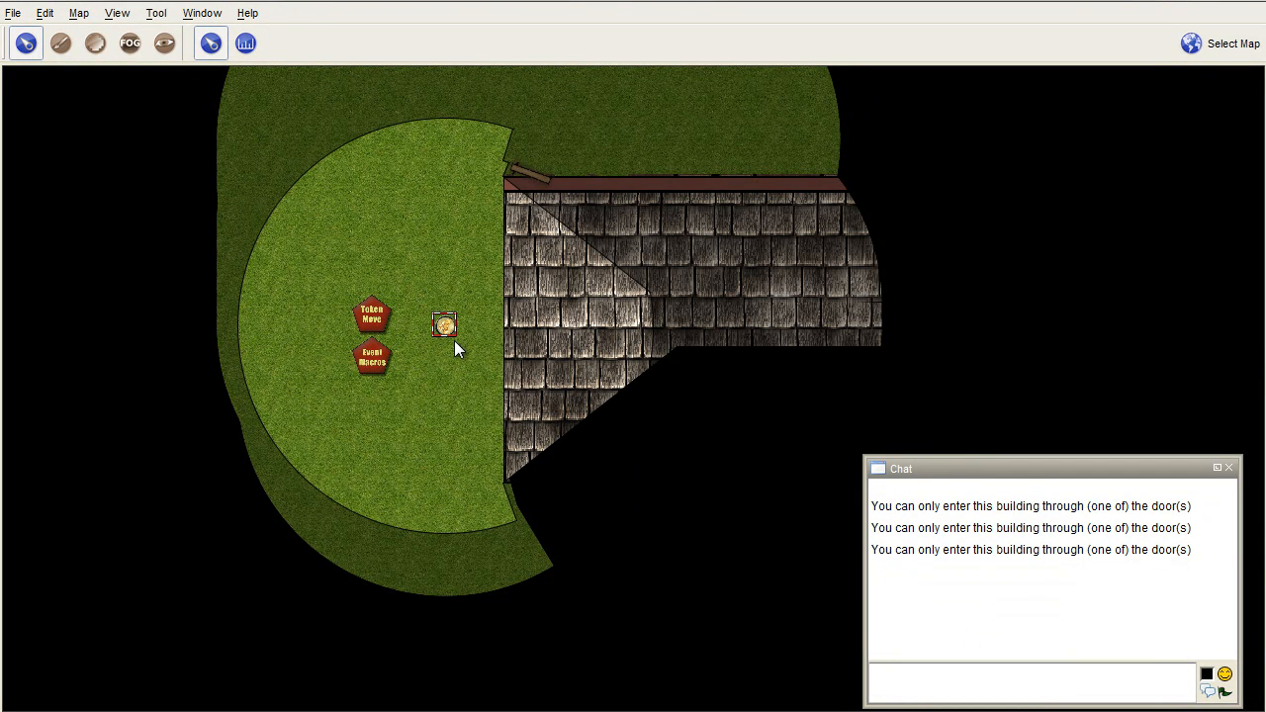